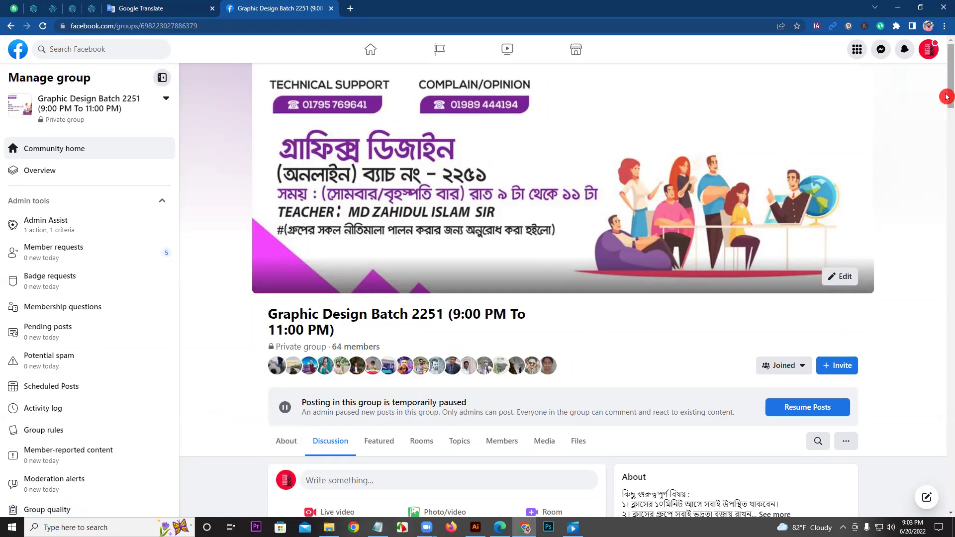
Open the featured 'Graphic Design Class 10' post, then return to the group's Discussion feed
{"action": "left_click_drag", "start_coordinate": [946, 82], "coordinate": [940, 145]}
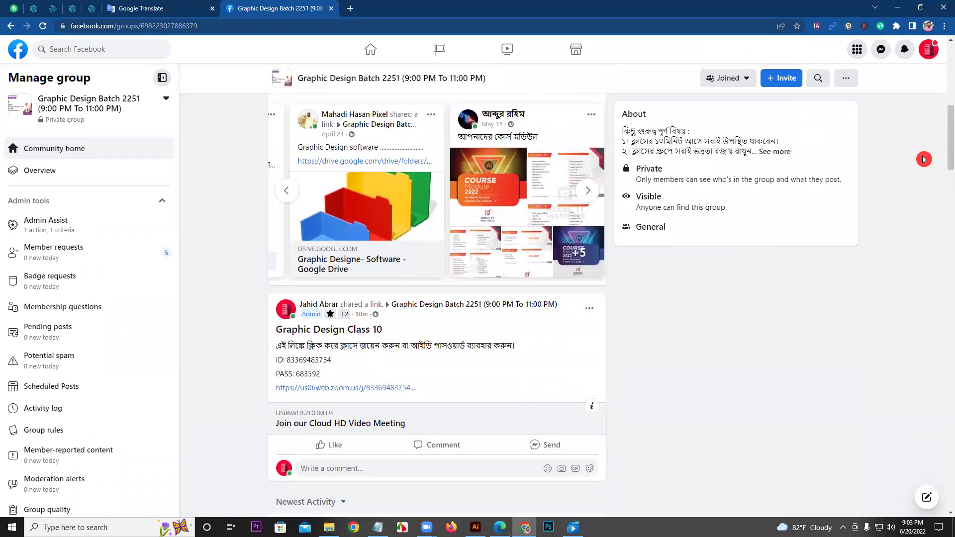
{"action": "left_click", "coordinate": [287, 191]}
{"action": "left_click", "coordinate": [286, 191]}
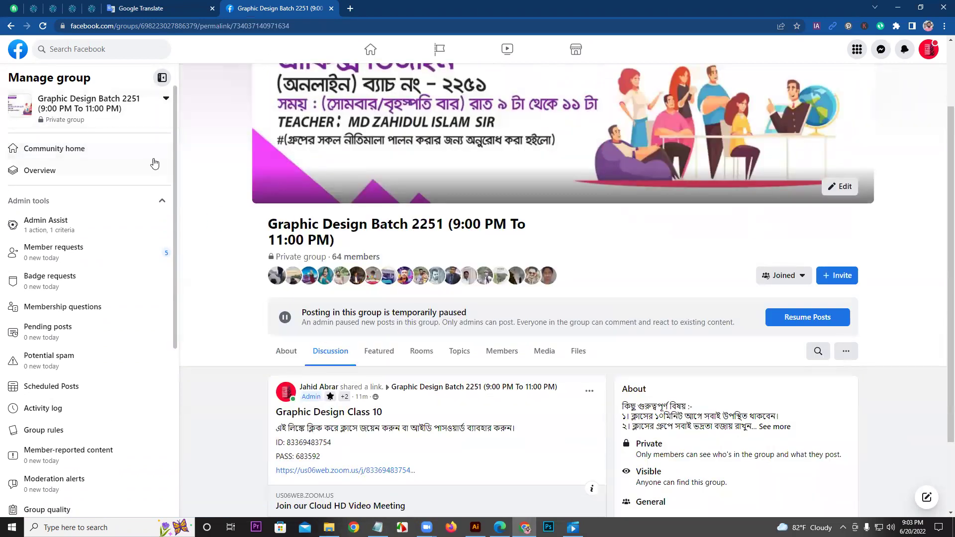
{"action": "left_click", "coordinate": [330, 351]}
{"action": "left_click_drag", "start_coordinate": [946, 130], "coordinate": [945, 198]}
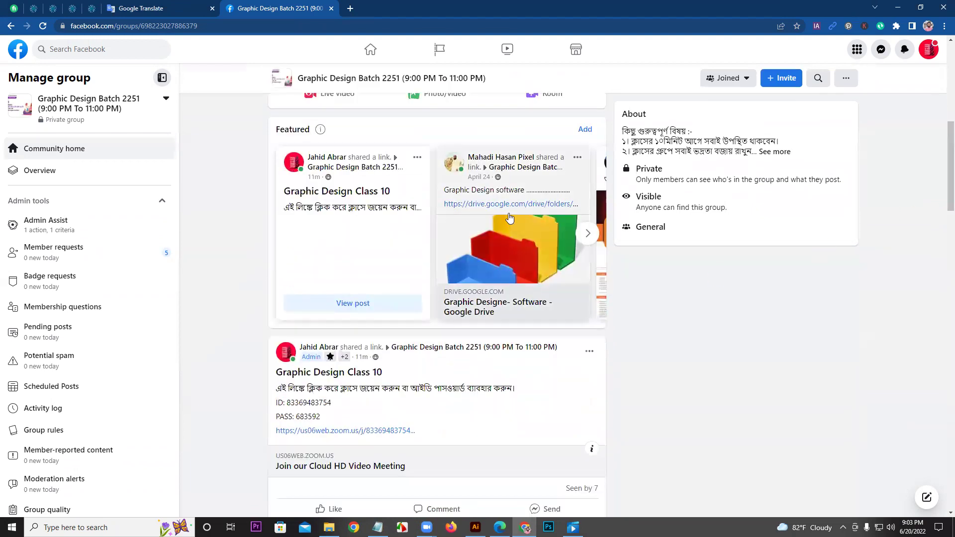
Open the shared 'Graphic Designe- Software' Drive folder, then scroll down the Facebook group feed
{"action": "left_click", "coordinate": [508, 204]}
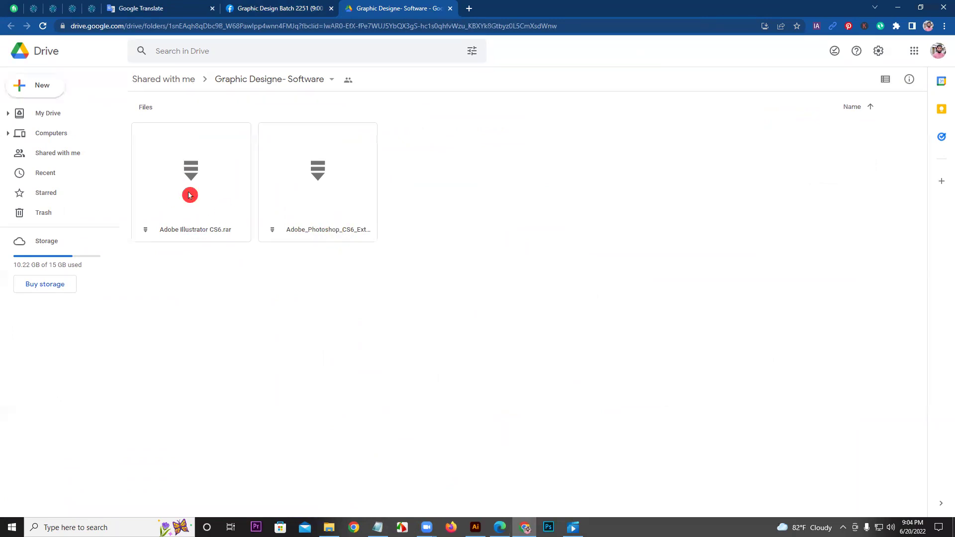
{"action": "left_click", "coordinate": [229, 9]}
{"action": "left_click_drag", "start_coordinate": [946, 198], "coordinate": [947, 505]}
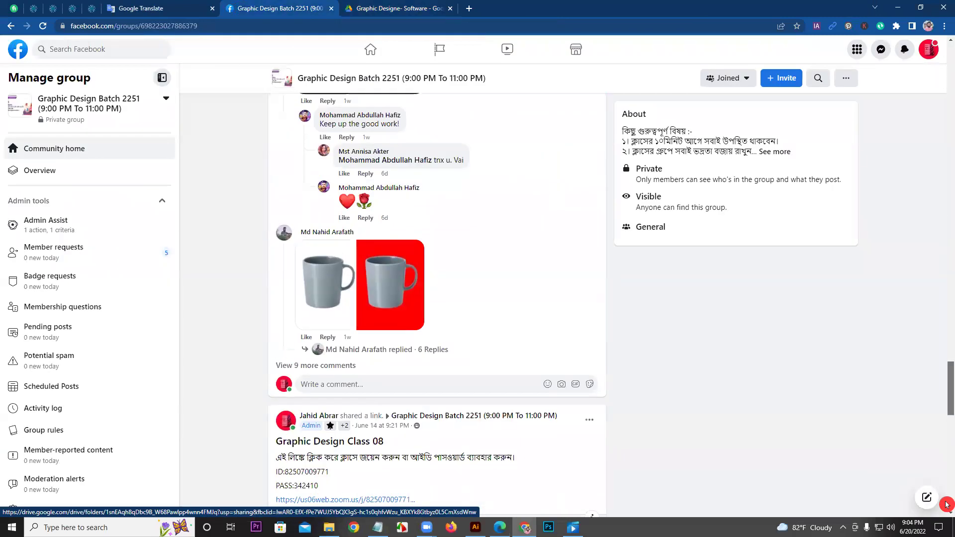
Open the group's pending Member requests page
{"action": "left_click_drag", "start_coordinate": [946, 331], "coordinate": [919, 183]}
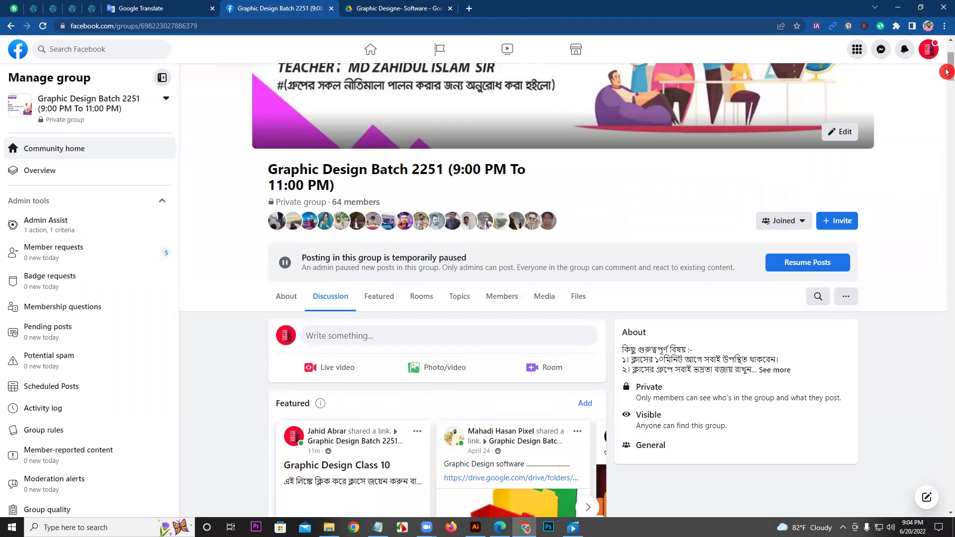
{"action": "left_click_drag", "start_coordinate": [946, 67], "coordinate": [946, 59]}
{"action": "left_click", "coordinate": [74, 259]}
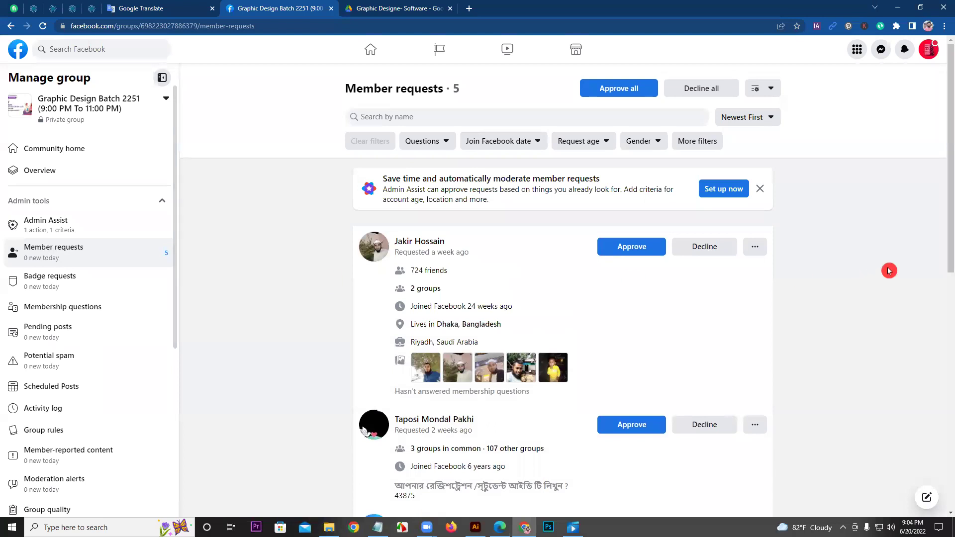
{"action": "mouse_move", "coordinate": [947, 198]}
{"action": "left_mouse_down"}
{"action": "mouse_move", "coordinate": [943, 450]}
{"action": "mouse_move", "coordinate": [944, 189]}
{"action": "left_mouse_up"}
{"action": "left_click", "coordinate": [307, 180]}
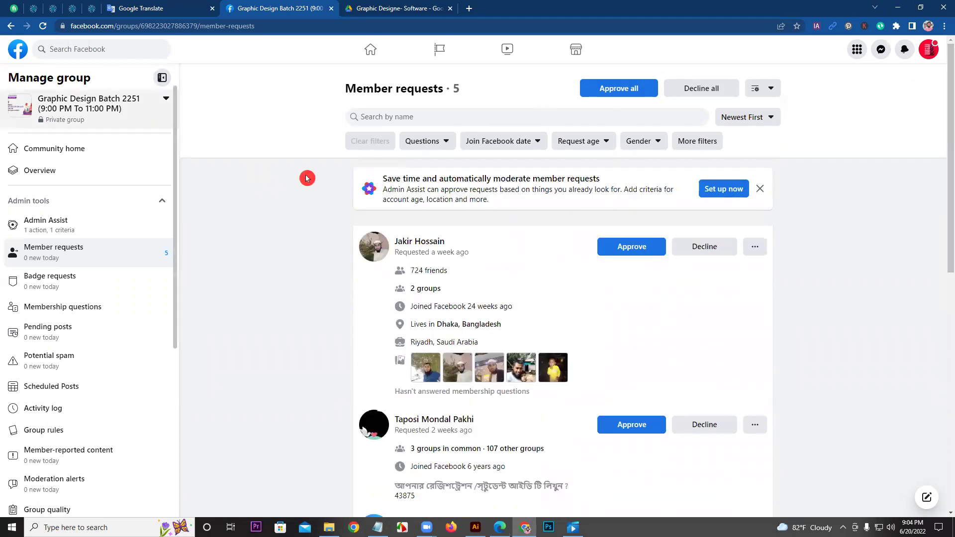
Visit Overview, go back to Community home, and close the Google Drive and Google Translate tabs
{"action": "left_click", "coordinate": [44, 171]}
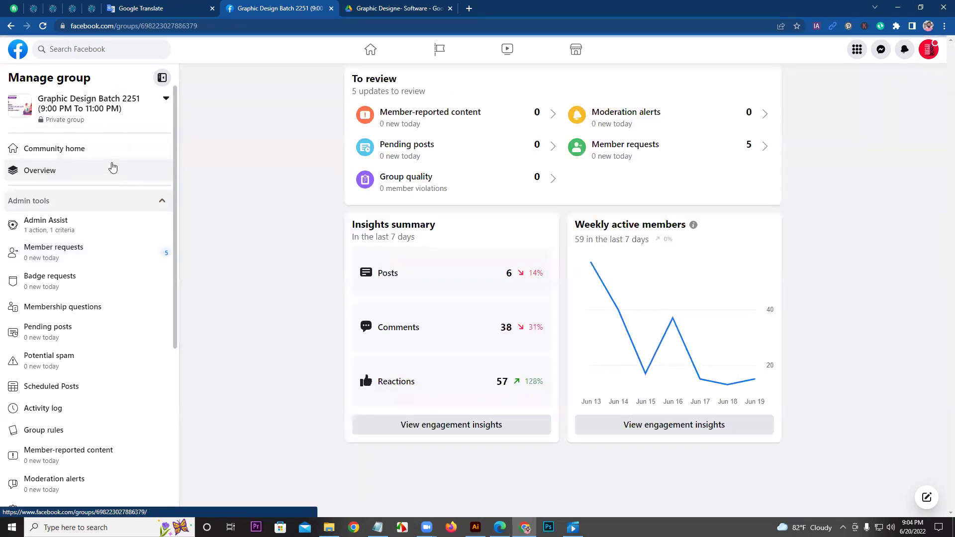
{"action": "left_click", "coordinate": [74, 147]}
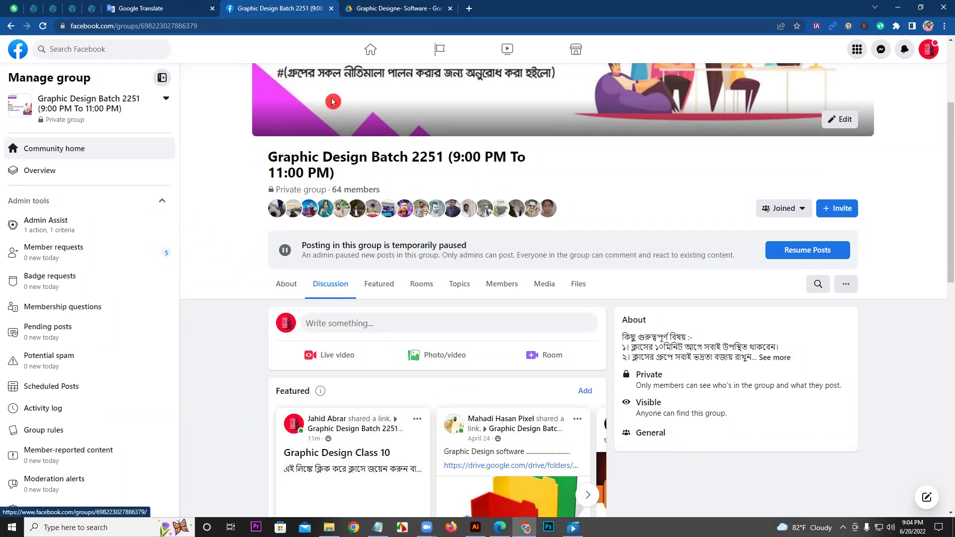
{"action": "left_click", "coordinate": [450, 8]}
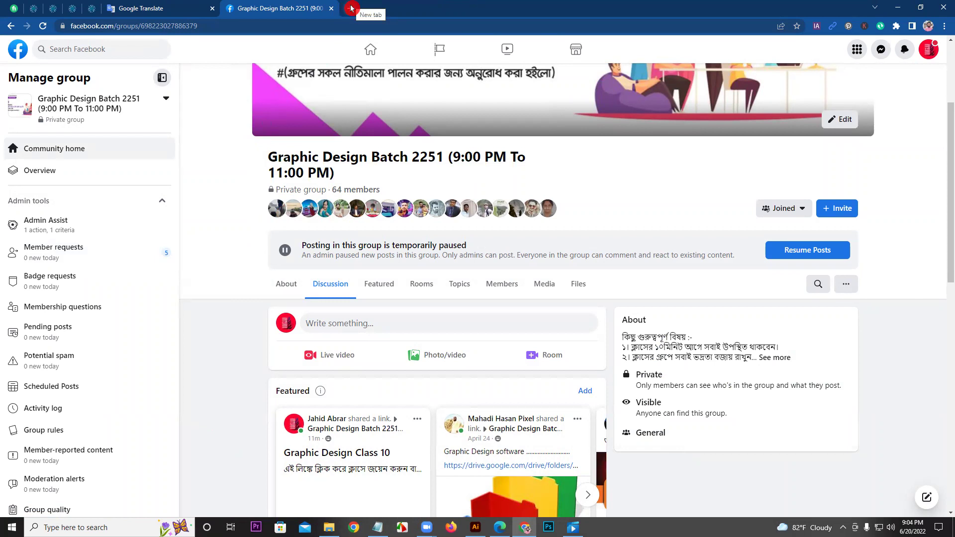
{"action": "left_click", "coordinate": [213, 8]}
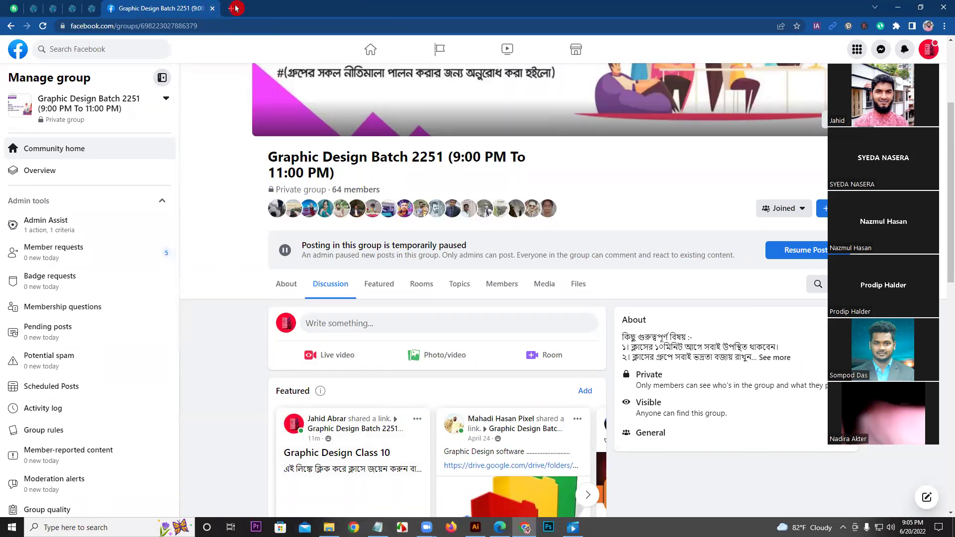
Load getintopc.com in a new tab by autocompleting 'get' in the address bar
{"action": "left_click", "coordinate": [231, 9]}
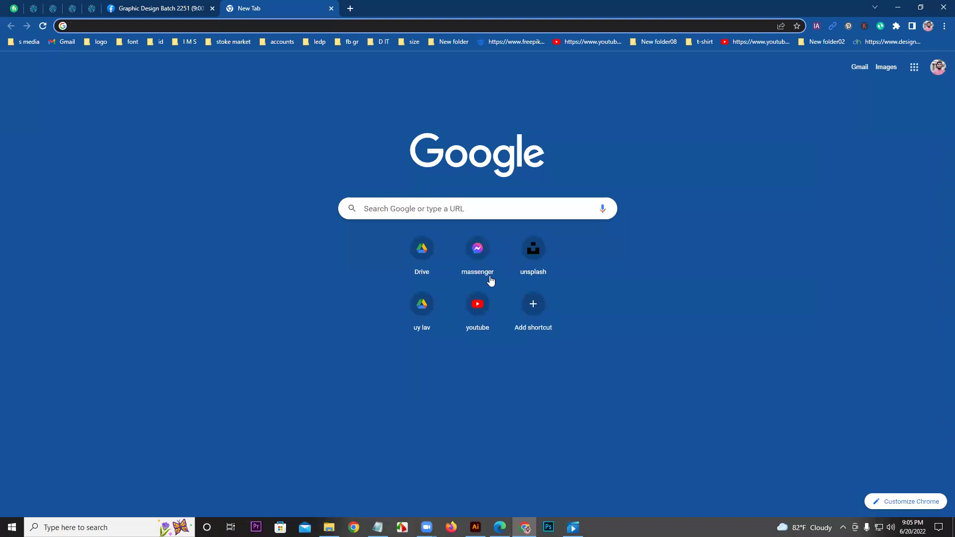
{"action": "type", "text": "getintopc.com"}
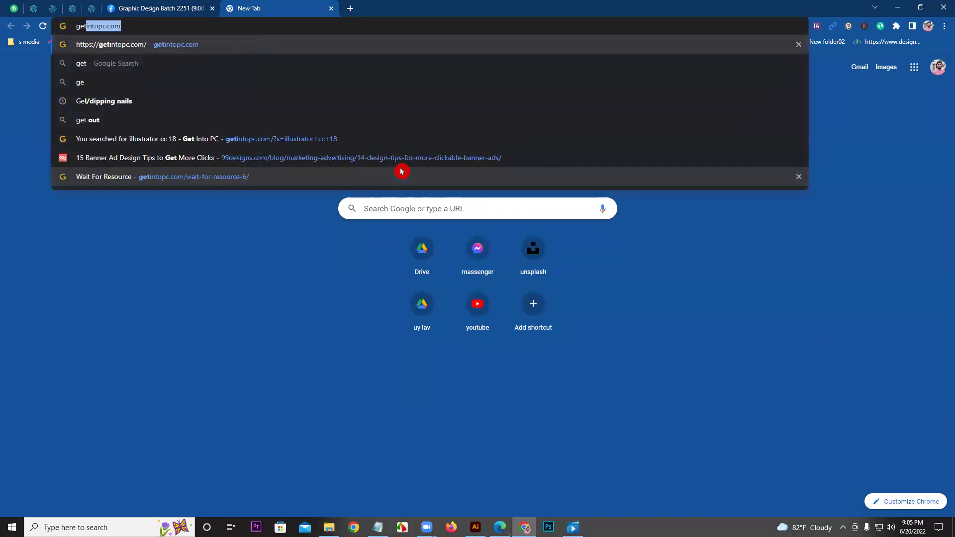
{"action": "key", "text": "Return"}
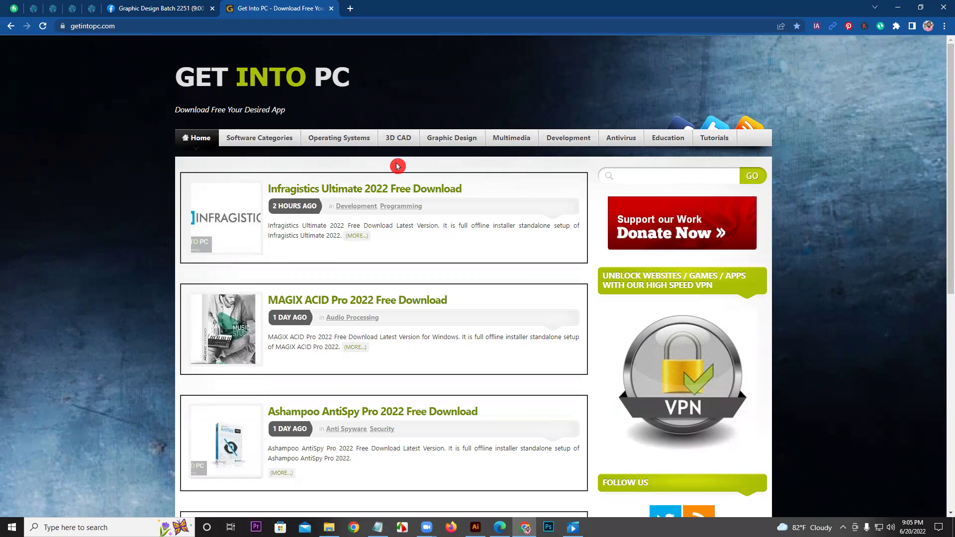
Search Get Into PC for 'illustrator cc 18'
{"action": "left_click", "coordinate": [631, 176]}
{"action": "left_click", "coordinate": [688, 197]}
{"action": "left_click", "coordinate": [751, 180]}
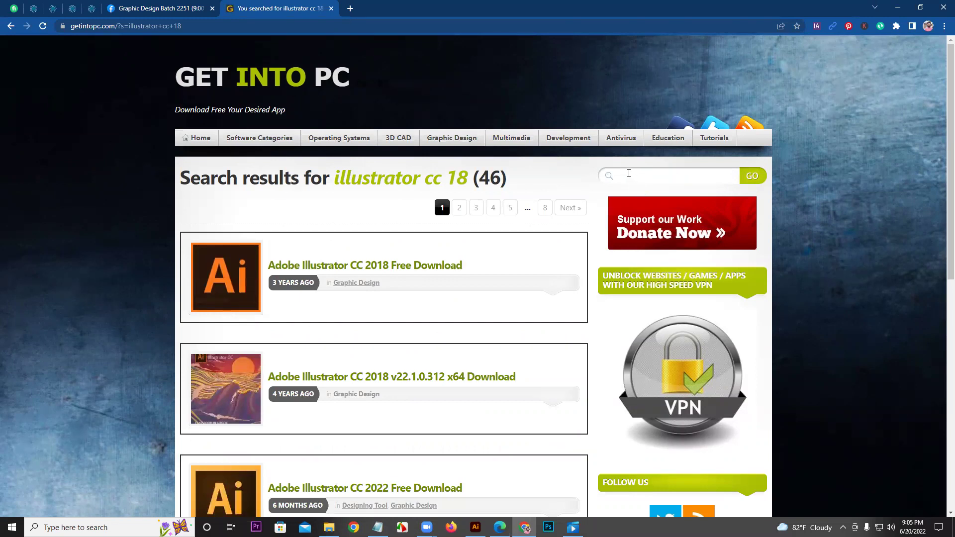
Open the Adobe Illustrator CC 2018 Free Download result and scroll to its download section
{"action": "left_click_drag", "start_coordinate": [393, 340], "coordinate": [361, 266]}
{"action": "left_click", "coordinate": [362, 270]}
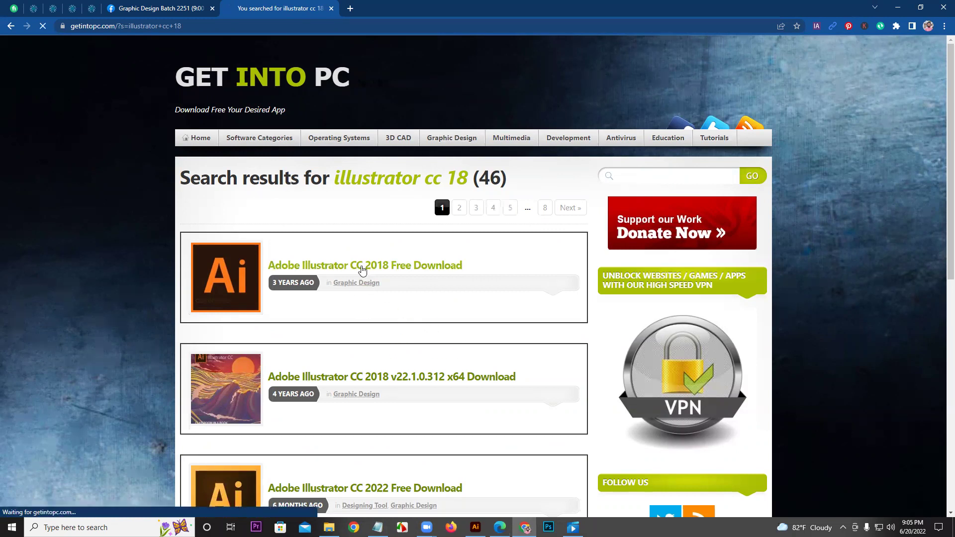
{"action": "left_click", "coordinate": [362, 270]}
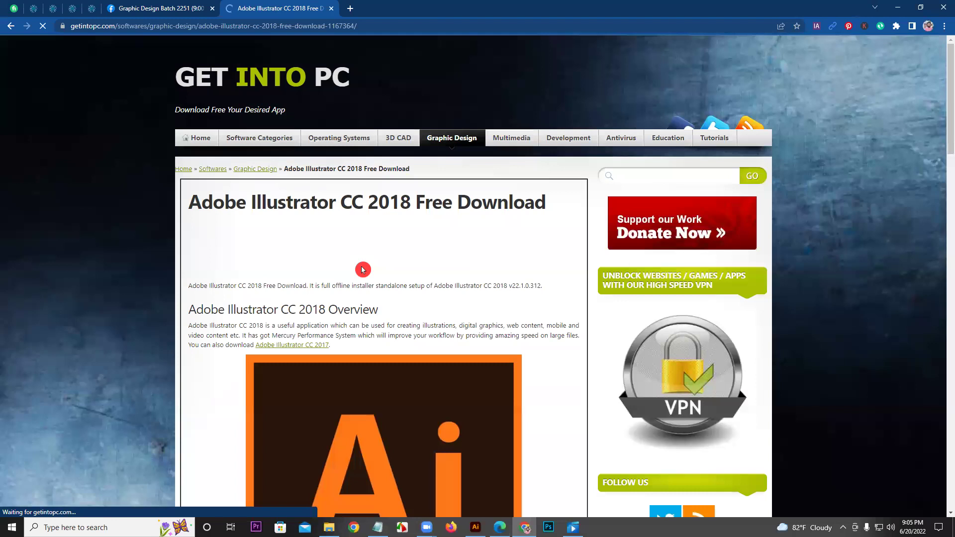
{"action": "left_click_drag", "start_coordinate": [947, 138], "coordinate": [946, 399]}
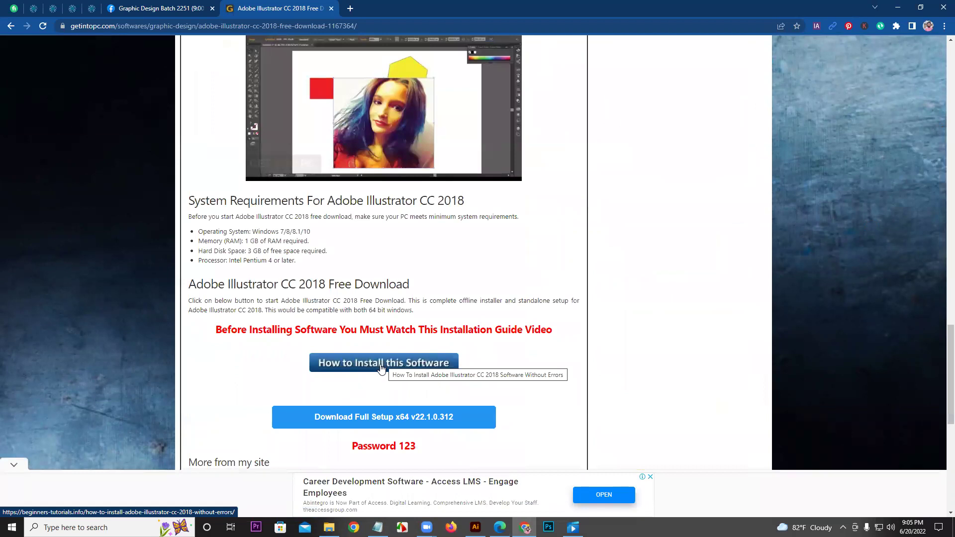
{"action": "left_click", "coordinate": [693, 379]}
{"action": "left_click", "coordinate": [428, 461]}
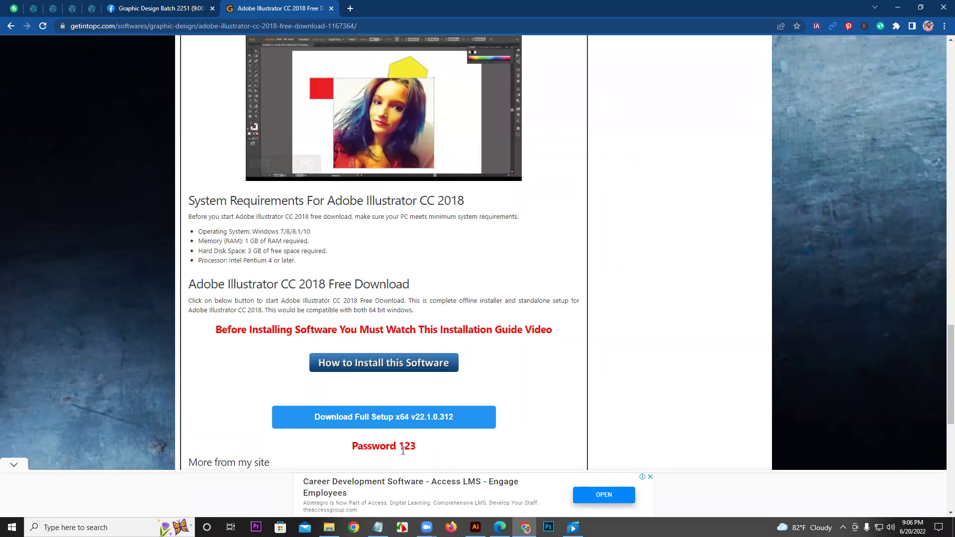
{"action": "left_click", "coordinate": [357, 365]}
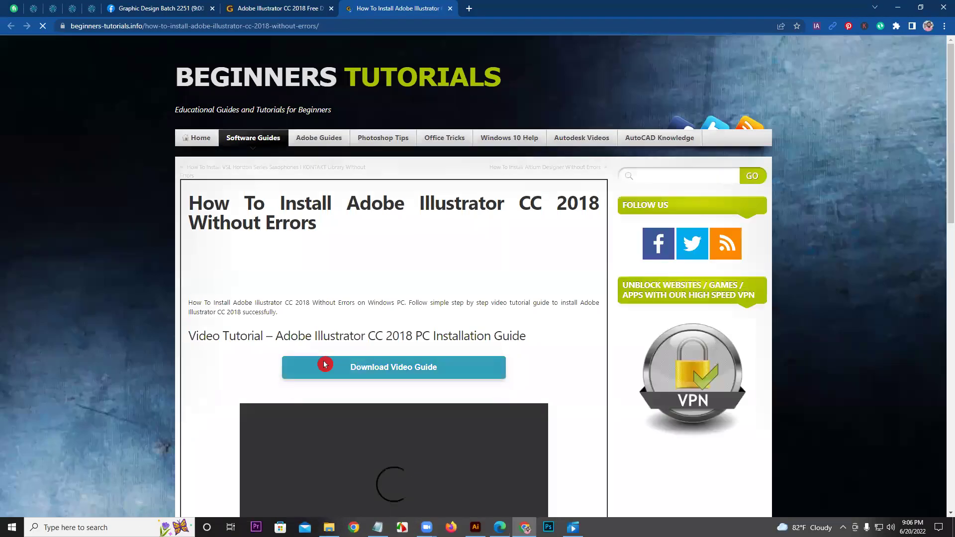
Play the Illustrator CC 2018 installation video and start downloading the video guide
{"action": "left_click_drag", "start_coordinate": [946, 179], "coordinate": [942, 262]}
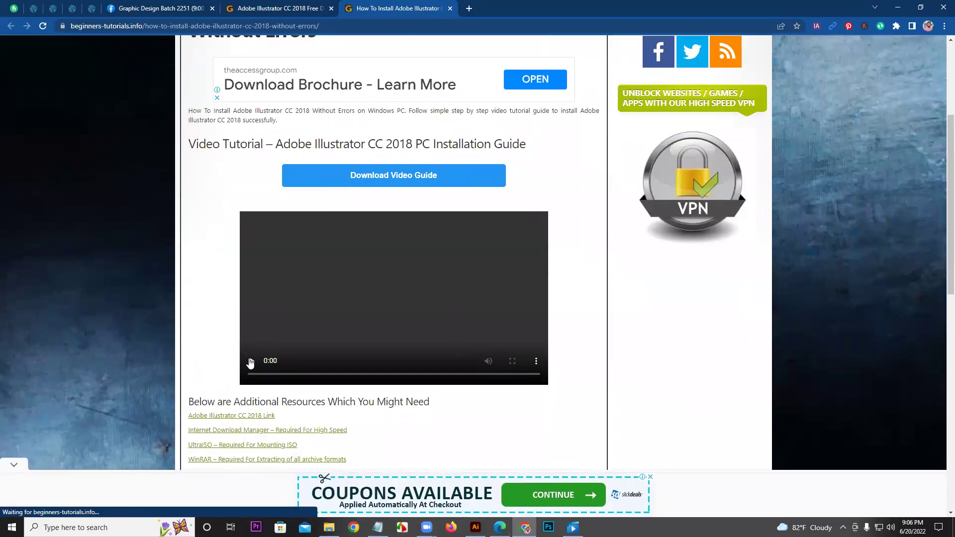
{"action": "left_click", "coordinate": [252, 361]}
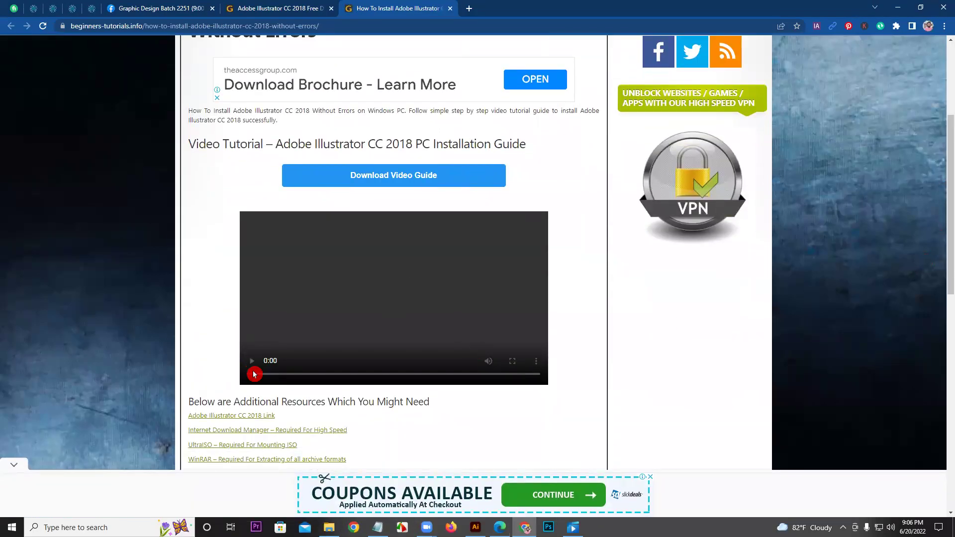
{"action": "left_click", "coordinate": [376, 176]}
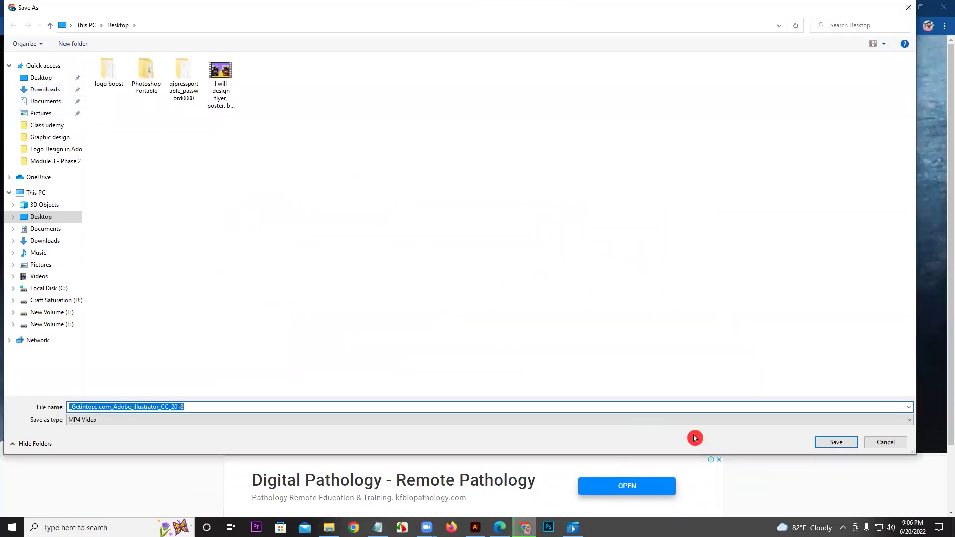
Cancel saving the video guide, then start and cancel the full Illustrator setup download
{"action": "left_click", "coordinate": [878, 442]}
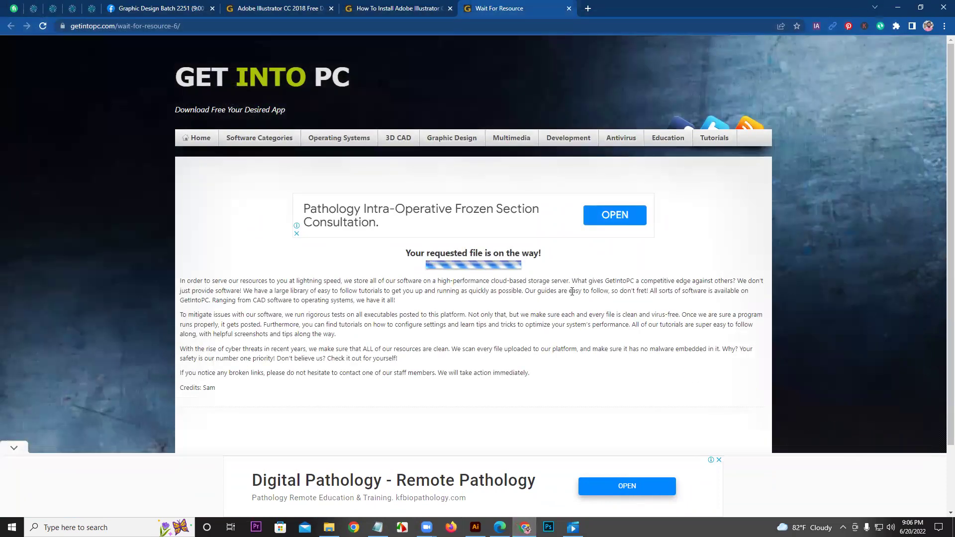
{"action": "left_click", "coordinate": [398, 8]}
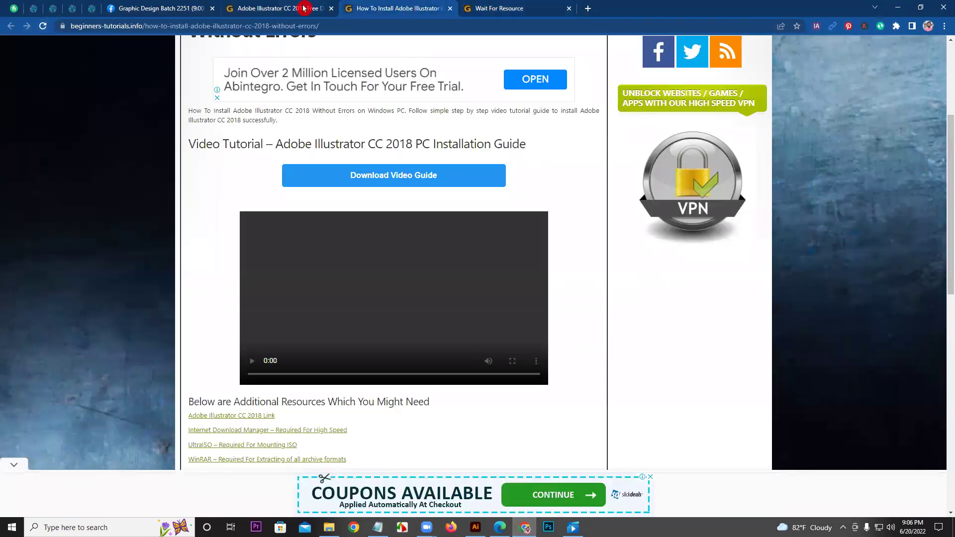
{"action": "key", "text": "ctrl+shift+Tab"}
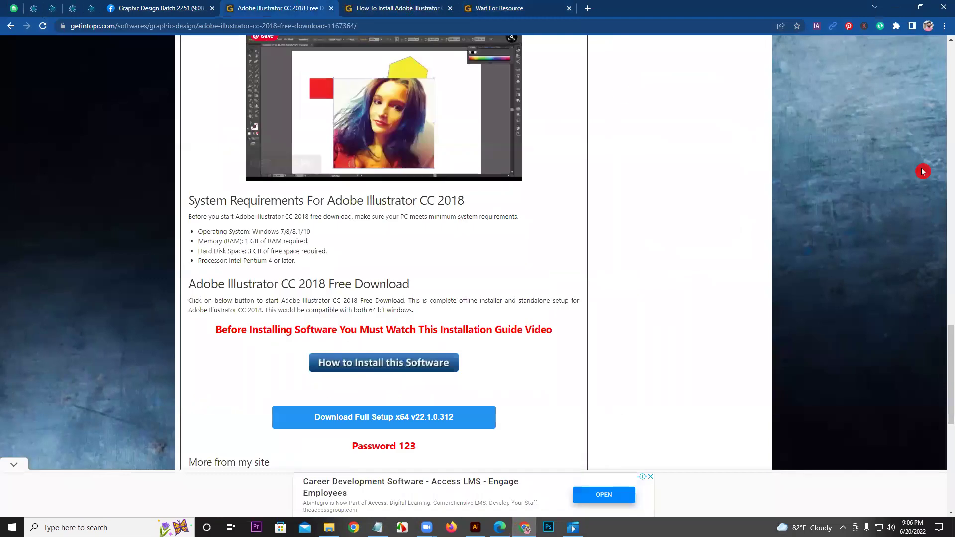
{"action": "left_click", "coordinate": [410, 420]}
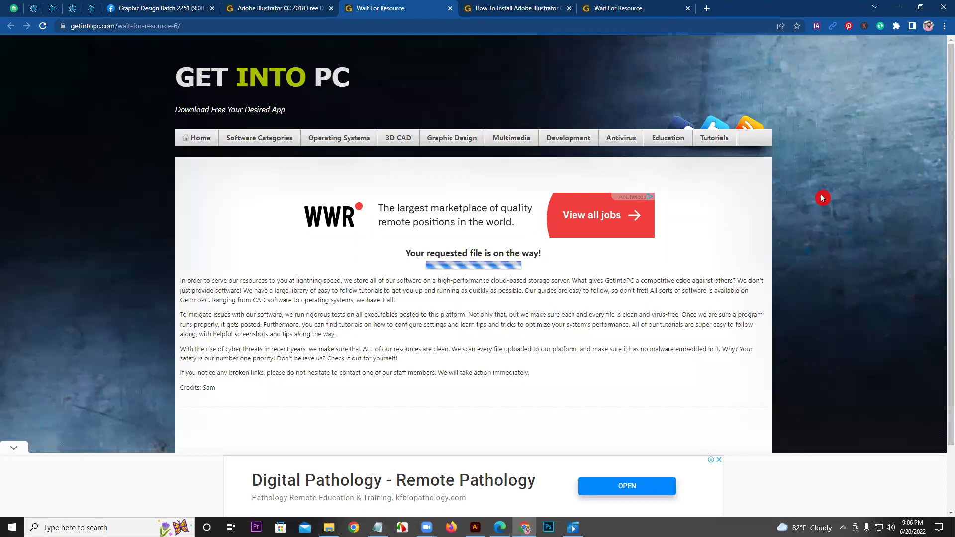
{"action": "scroll", "coordinate": [946, 277], "scroll_direction": "down", "scroll_amount": 2}
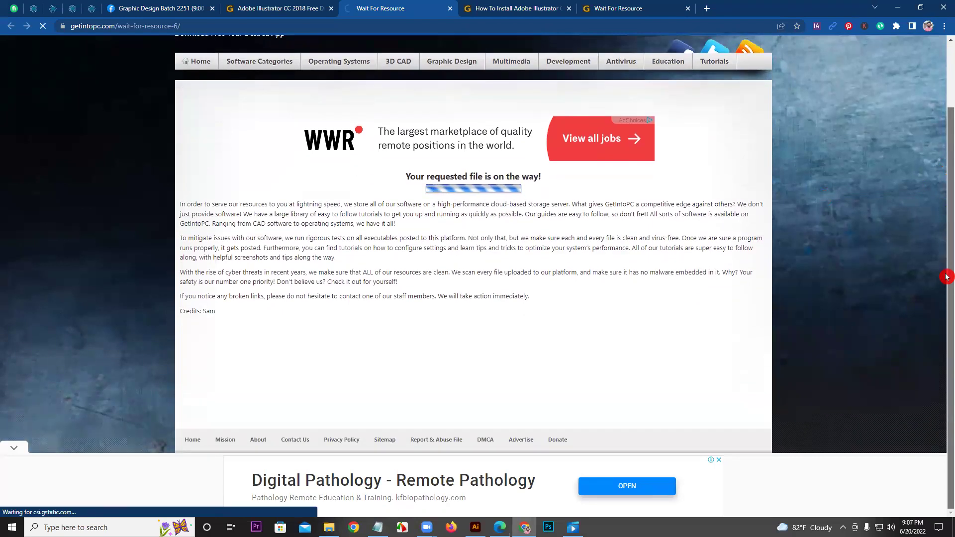
{"action": "scroll", "coordinate": [947, 234], "scroll_direction": "up", "scroll_amount": 2}
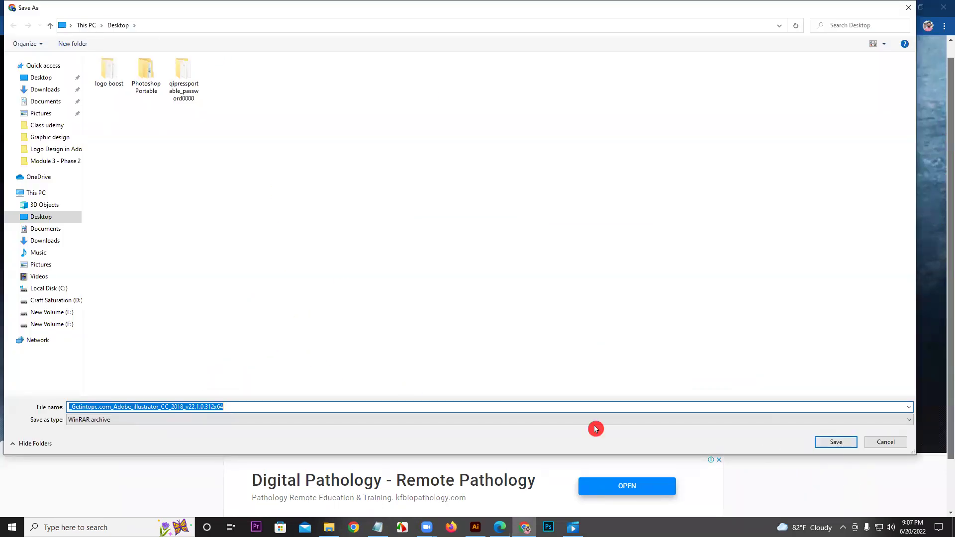
{"action": "left_click", "coordinate": [886, 441]}
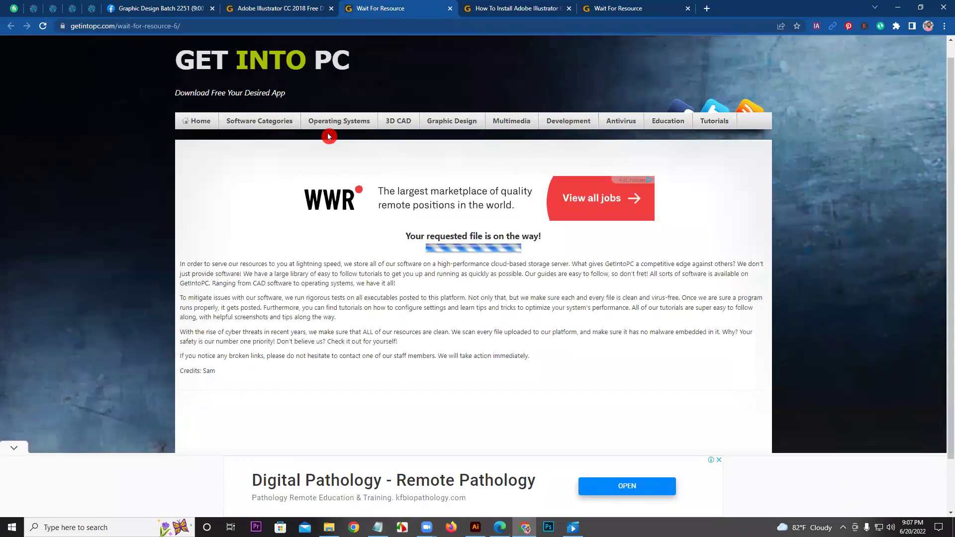
Close the waiting-download and installation-guide tabs and return to the Get Into PC home page
{"action": "left_click", "coordinate": [401, 14]}
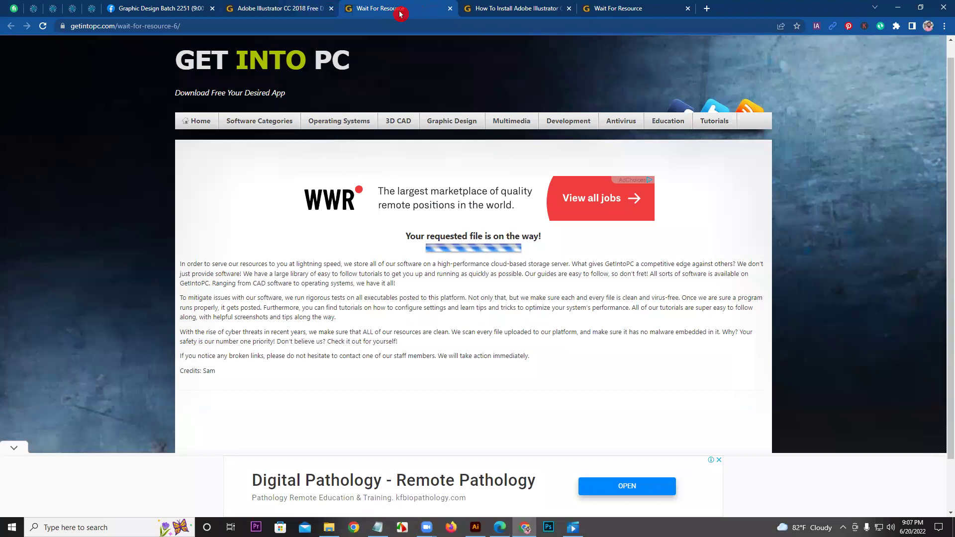
{"action": "left_click", "coordinate": [452, 8]}
{"action": "left_click", "coordinate": [450, 9]}
{"action": "left_click", "coordinate": [450, 9]}
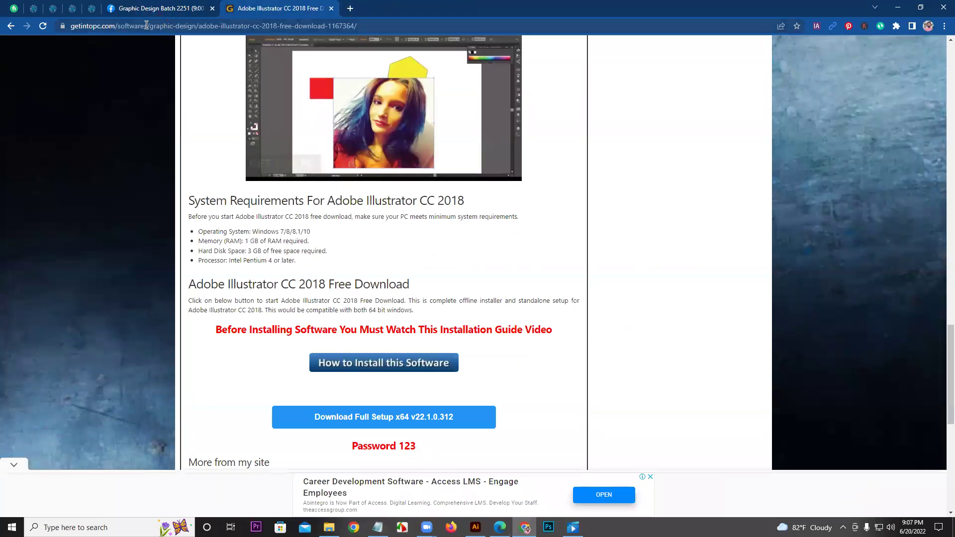
{"action": "left_click_drag", "start_coordinate": [946, 359], "coordinate": [947, 79]}
{"action": "left_click", "coordinate": [233, 77]}
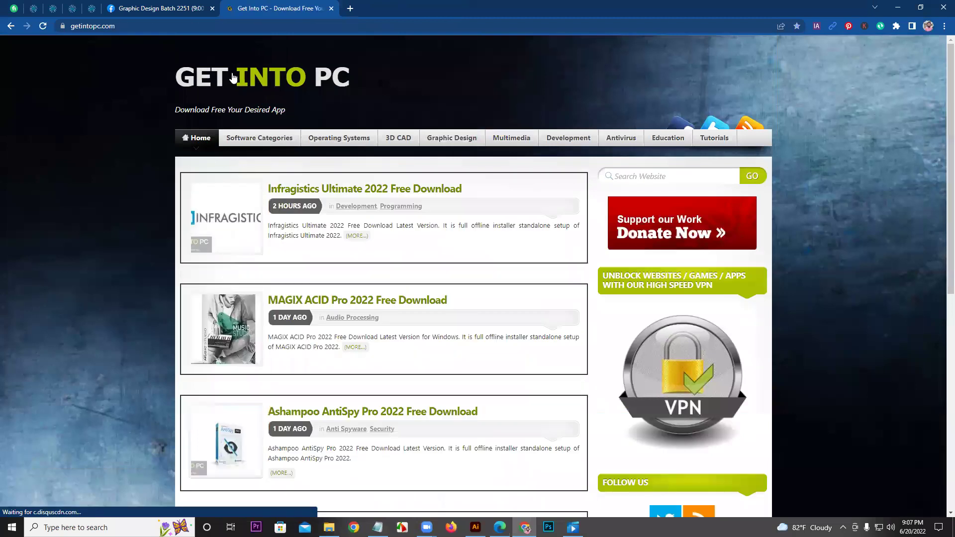
Select the current web address in the Get Into PC address bar
{"action": "left_click", "coordinate": [129, 23]}
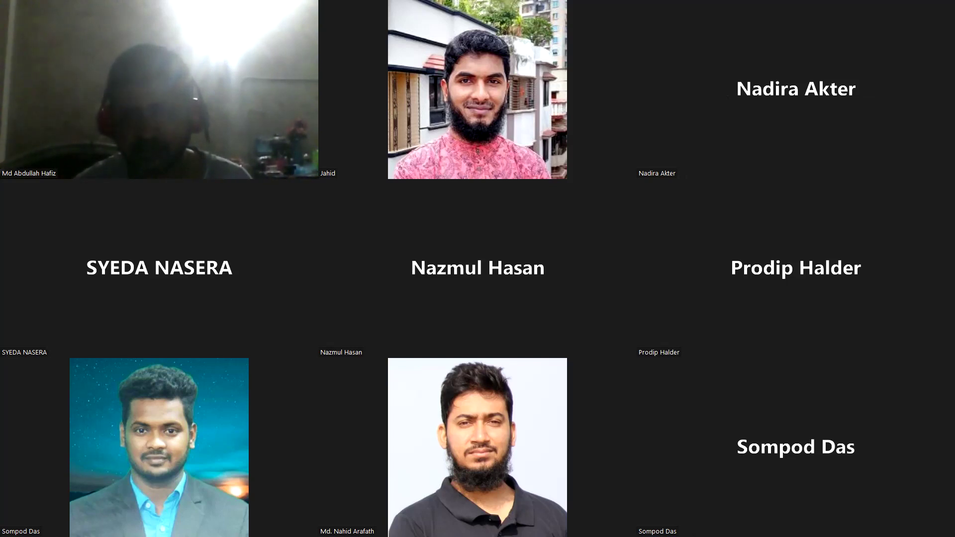
Switch to the Facebook group page and scroll to the Adobe Illustrator CC 2018 download post
{"action": "key", "text": "alt+Tab"}
{"action": "left_click_drag", "start_coordinate": [949, 169], "coordinate": [946, 184]}
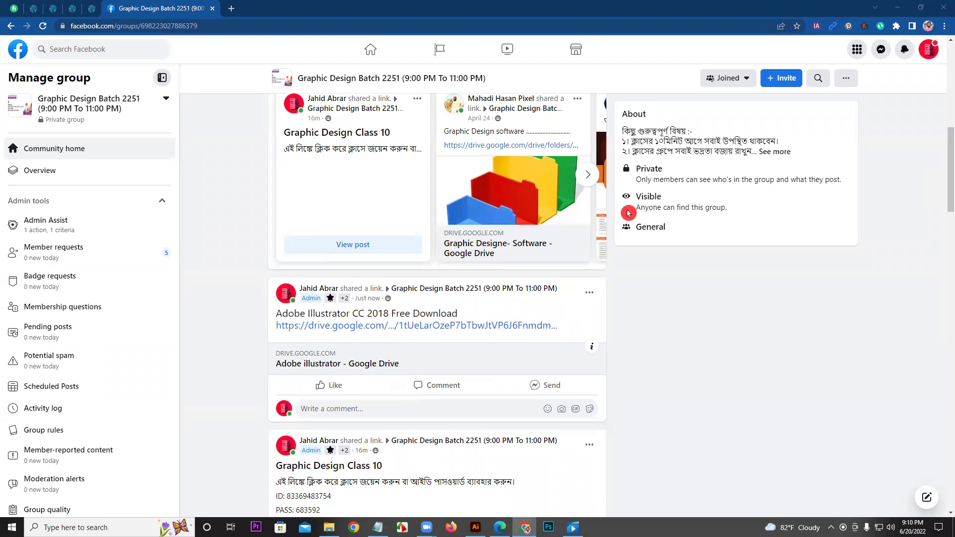
Scroll the group page back to the top and switch to Illustrator from the taskbar
{"action": "left_click_drag", "start_coordinate": [947, 170], "coordinate": [946, 92]}
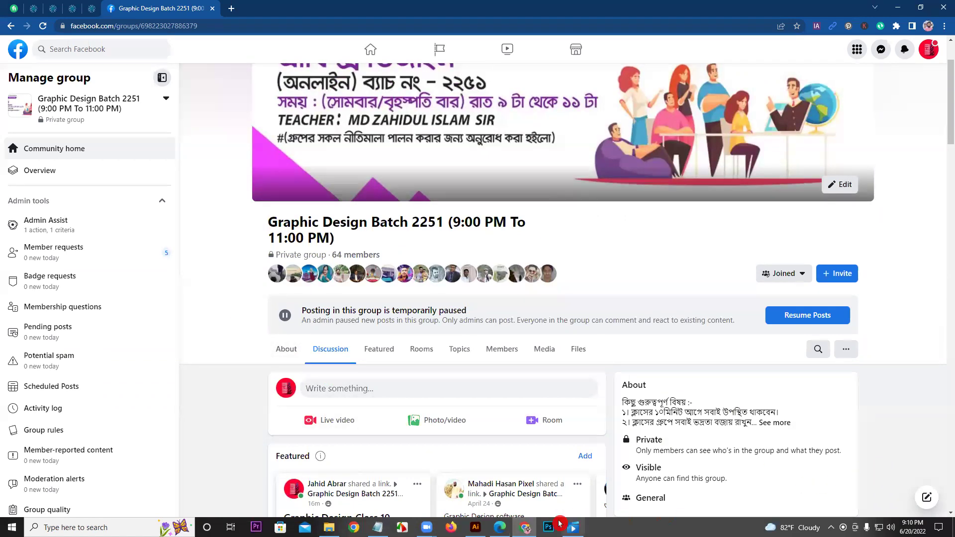
{"action": "left_click", "coordinate": [475, 527]}
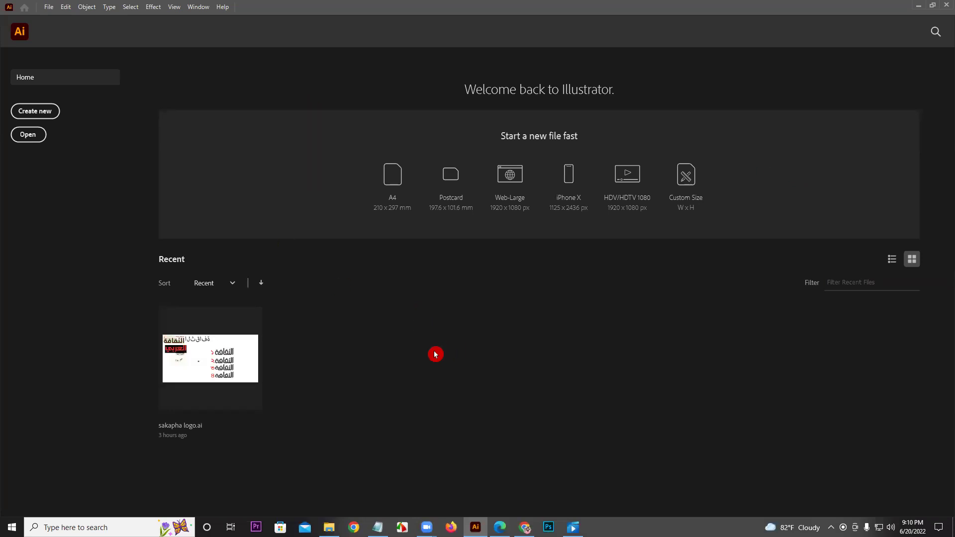
Show the recent files as a list and start a new document from the home screen
{"action": "left_click", "coordinate": [892, 259]}
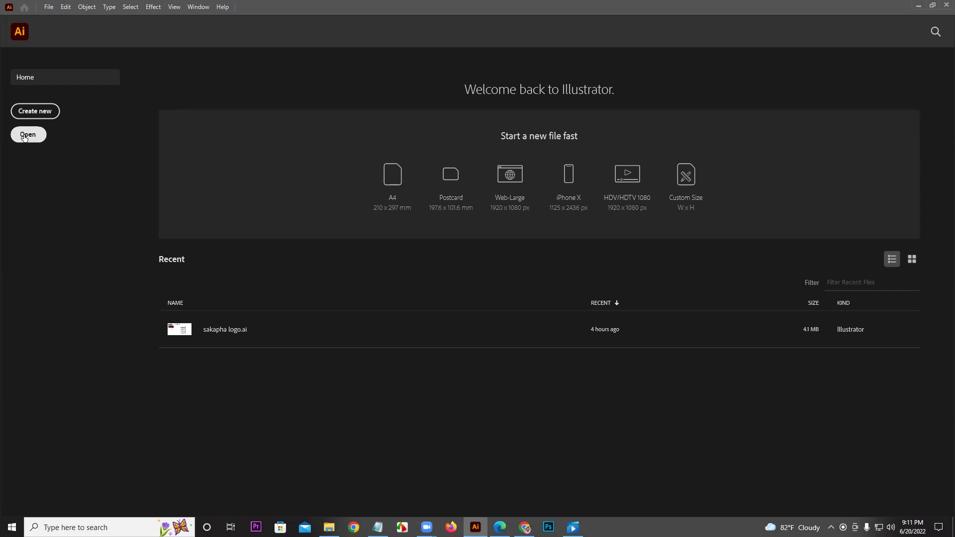
{"action": "left_click", "coordinate": [44, 8]}
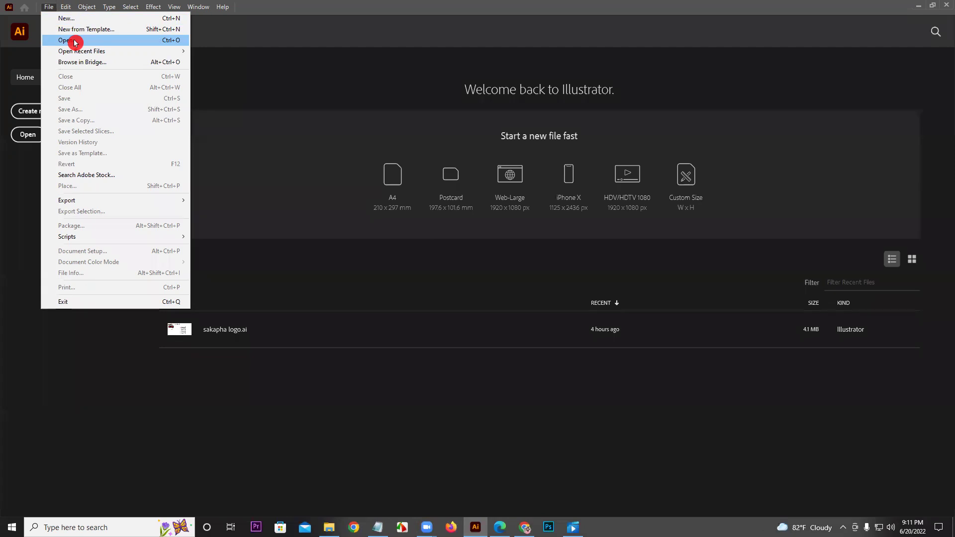
{"action": "left_click", "coordinate": [49, 7]}
{"action": "left_click", "coordinate": [48, 7]}
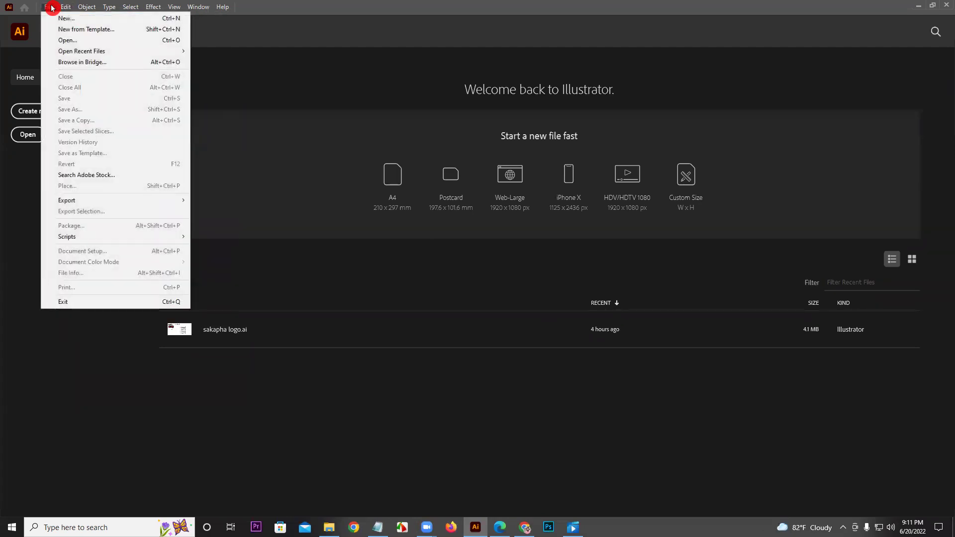
{"action": "left_click", "coordinate": [48, 7]}
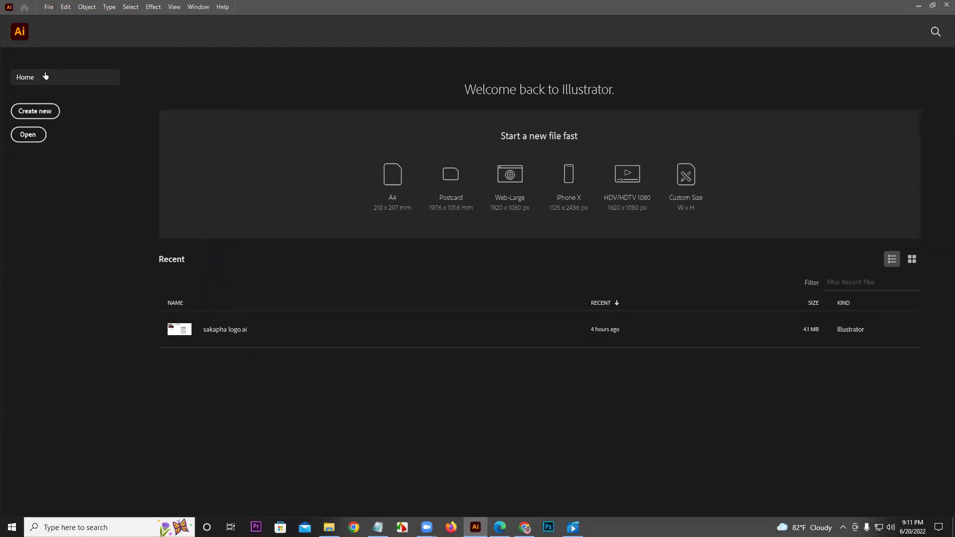
{"action": "left_click", "coordinate": [37, 109]}
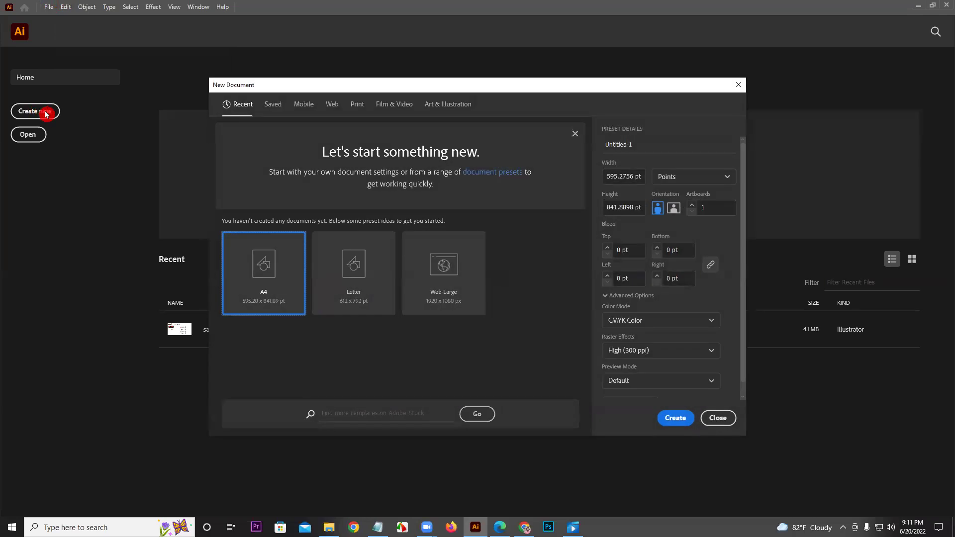
{"action": "left_click_drag", "start_coordinate": [320, 100], "coordinate": [226, 110]}
{"action": "left_click", "coordinate": [227, 110]}
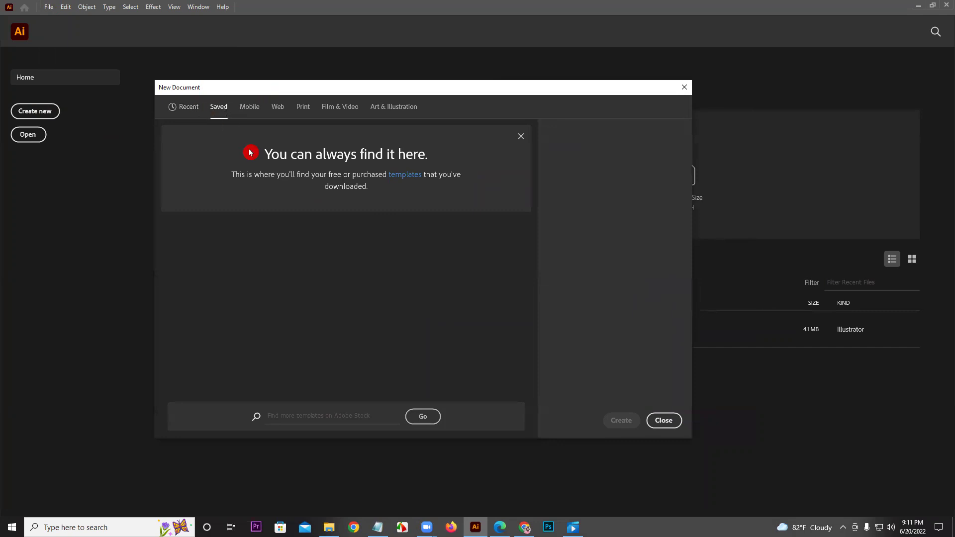
{"action": "left_click", "coordinate": [246, 114]}
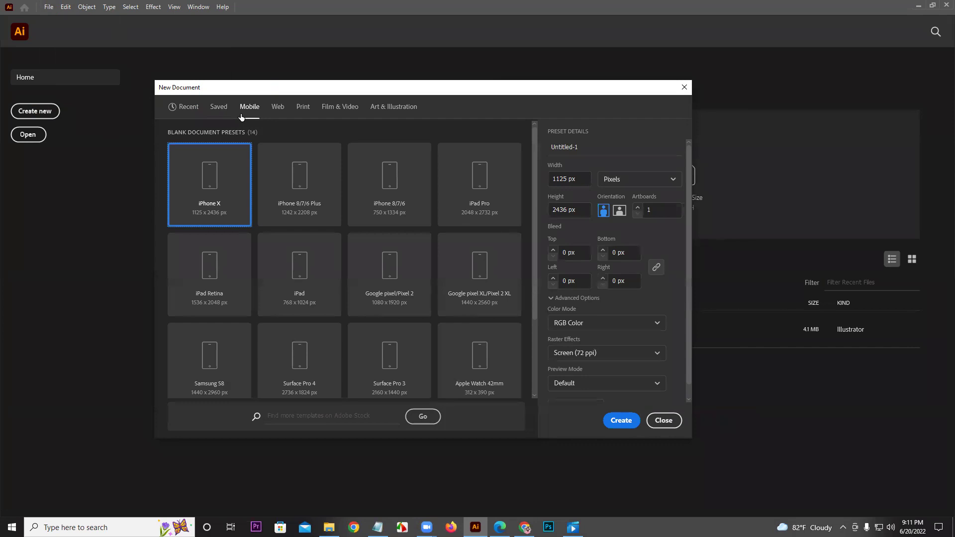
{"action": "left_click", "coordinate": [271, 112]}
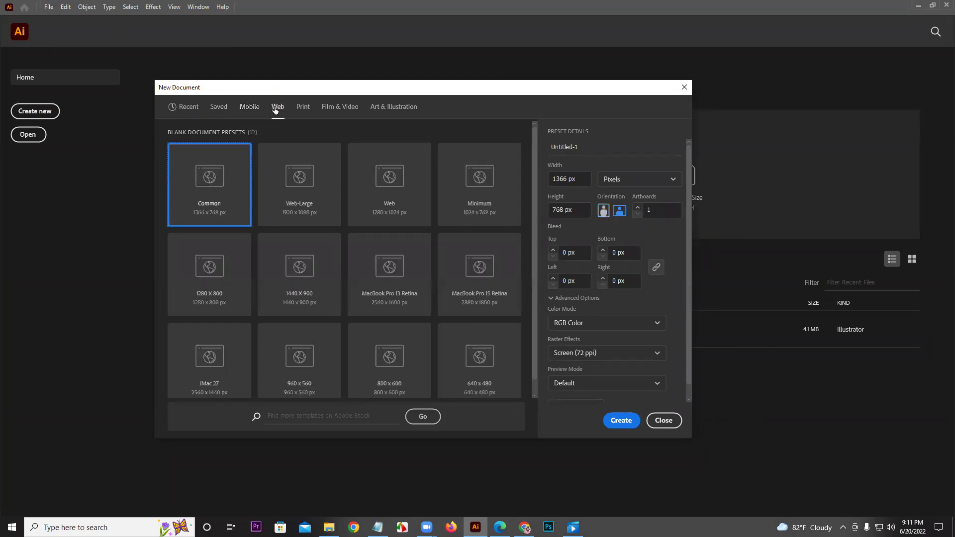
{"action": "left_click", "coordinate": [301, 111]}
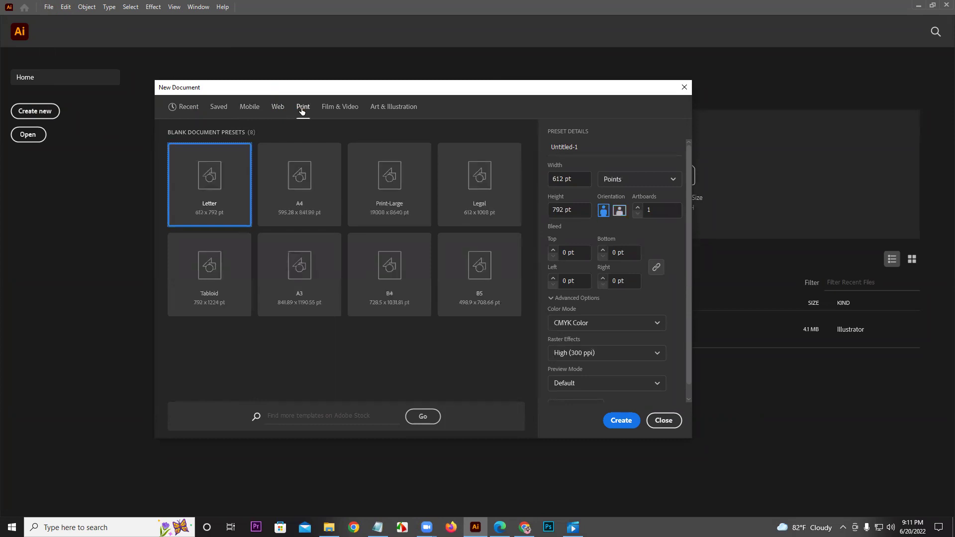
{"action": "left_click", "coordinate": [320, 110]}
{"action": "left_click", "coordinate": [373, 110]}
{"action": "left_click", "coordinate": [541, 233]}
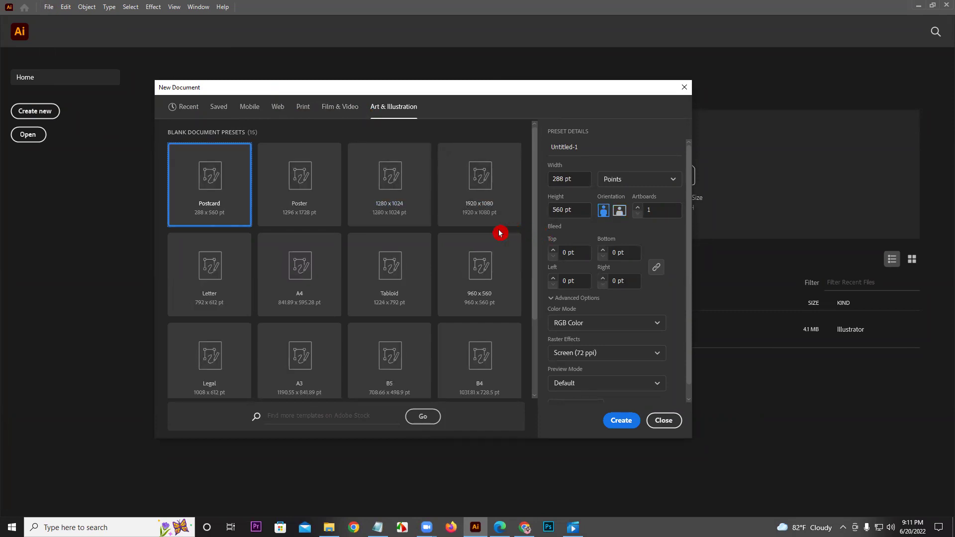
{"action": "left_click", "coordinate": [191, 113]}
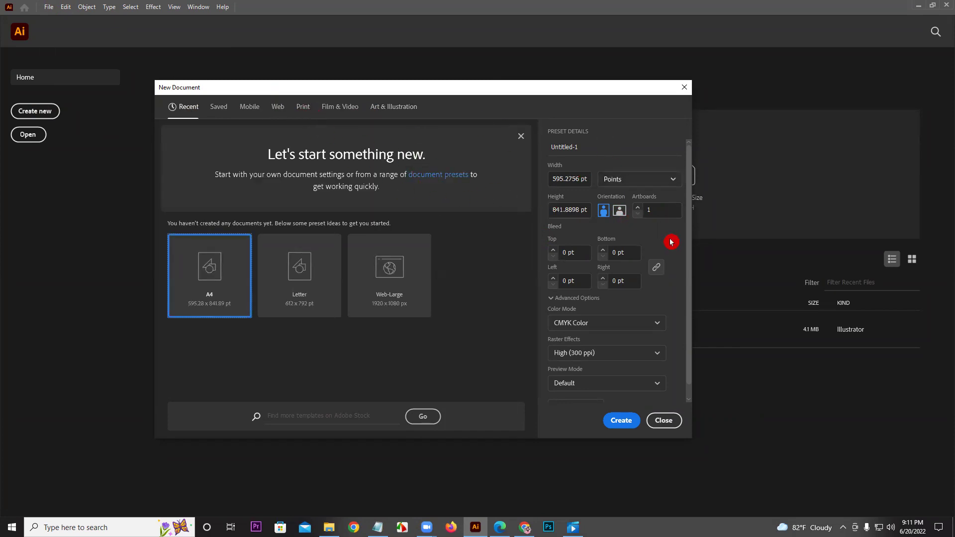
{"action": "left_click_drag", "start_coordinate": [687, 258], "coordinate": [692, 220]}
With the A4 preset selected, scroll its Preset Details down toward More Settings
{"action": "left_click", "coordinate": [672, 188]}
{"action": "left_click_drag", "start_coordinate": [688, 197], "coordinate": [692, 258]}
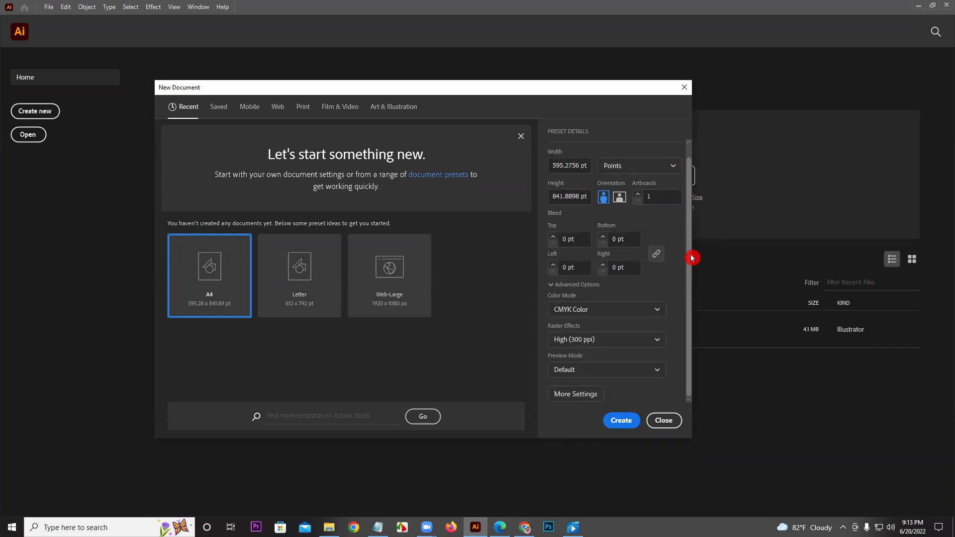
In More Settings, choose Pixels as units and set Width and Height to 500 each
{"action": "left_click", "coordinate": [595, 394]}
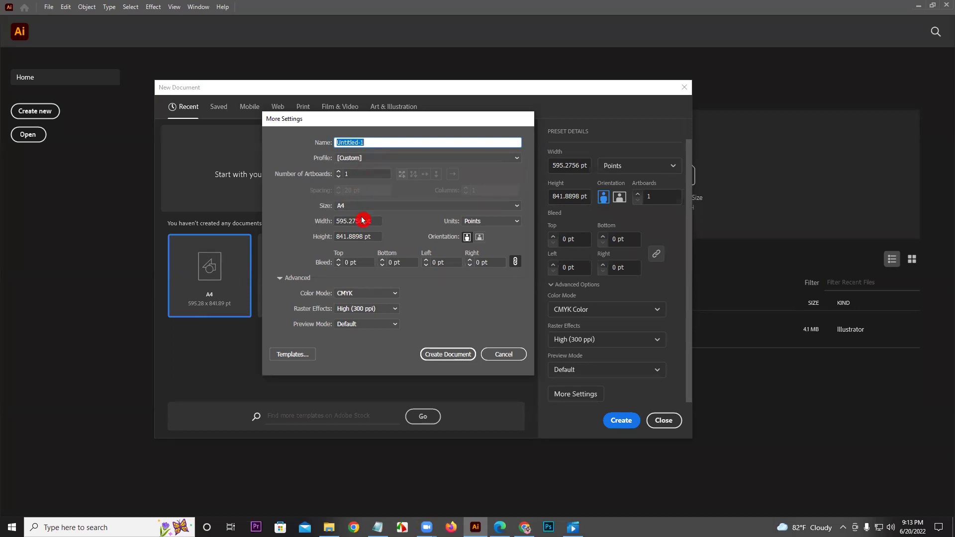
{"action": "left_click", "coordinate": [480, 225]}
{"action": "left_click", "coordinate": [486, 232]}
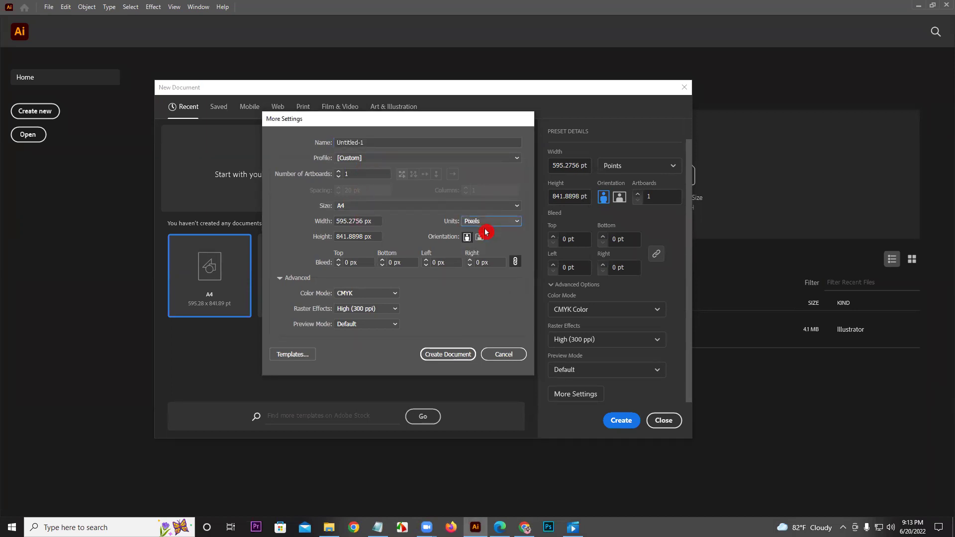
{"action": "left_click_drag", "start_coordinate": [375, 221], "coordinate": [315, 225]}
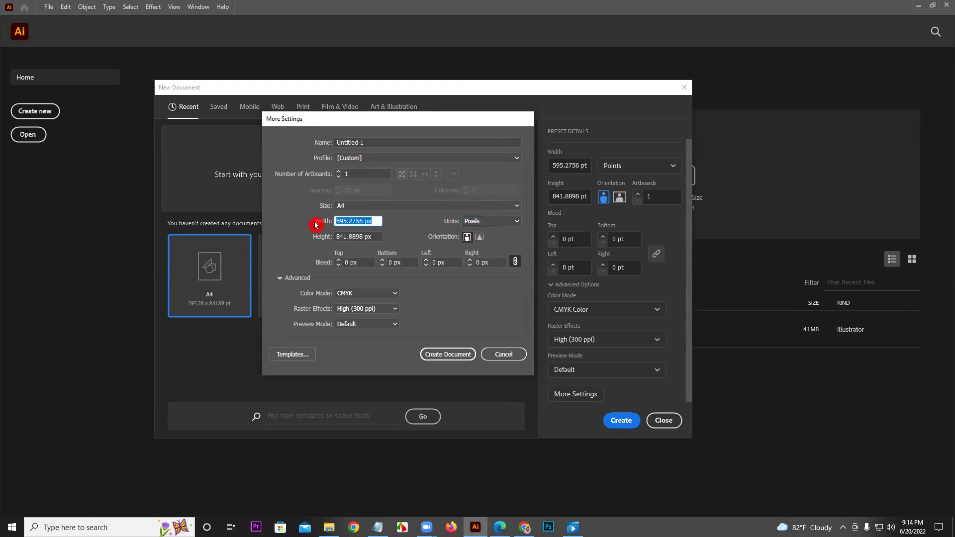
{"action": "type", "text": "500"}
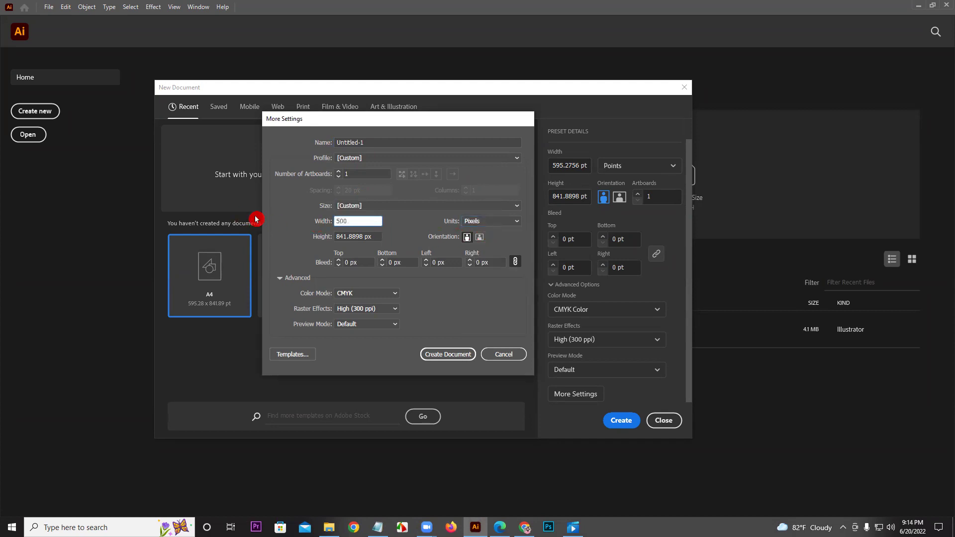
{"action": "left_click_drag", "start_coordinate": [376, 237], "coordinate": [279, 239]}
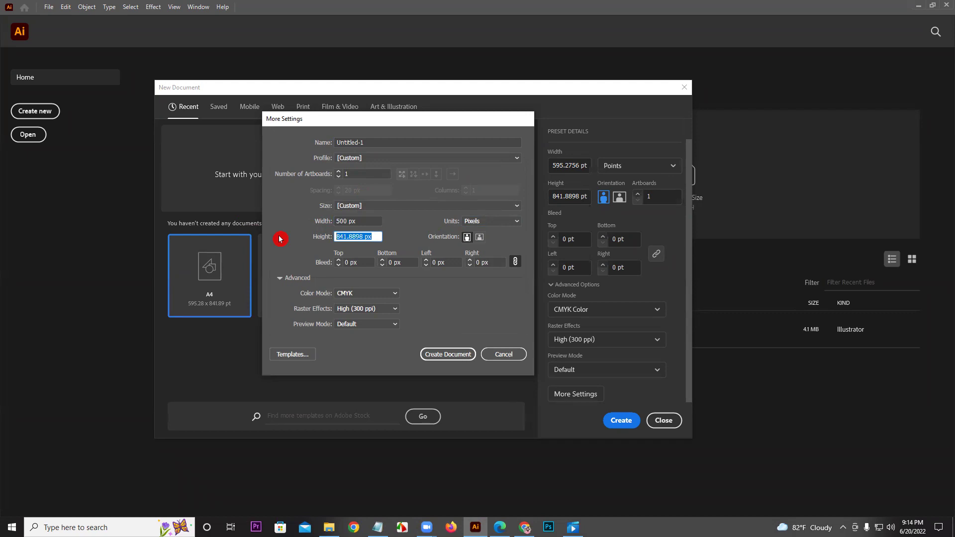
{"action": "type", "text": "500"}
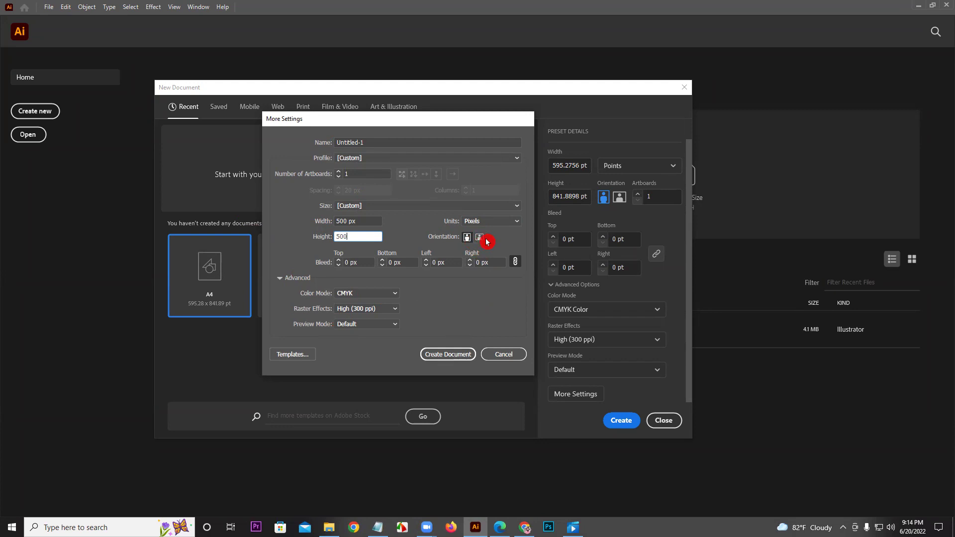
{"action": "left_click", "coordinate": [347, 227]}
{"action": "left_click", "coordinate": [468, 237]}
{"action": "left_click", "coordinate": [479, 239]}
Create the 500×500 px document, show the toolbar in two columns and zoom out to the whole artboard
{"action": "left_click", "coordinate": [434, 354]}
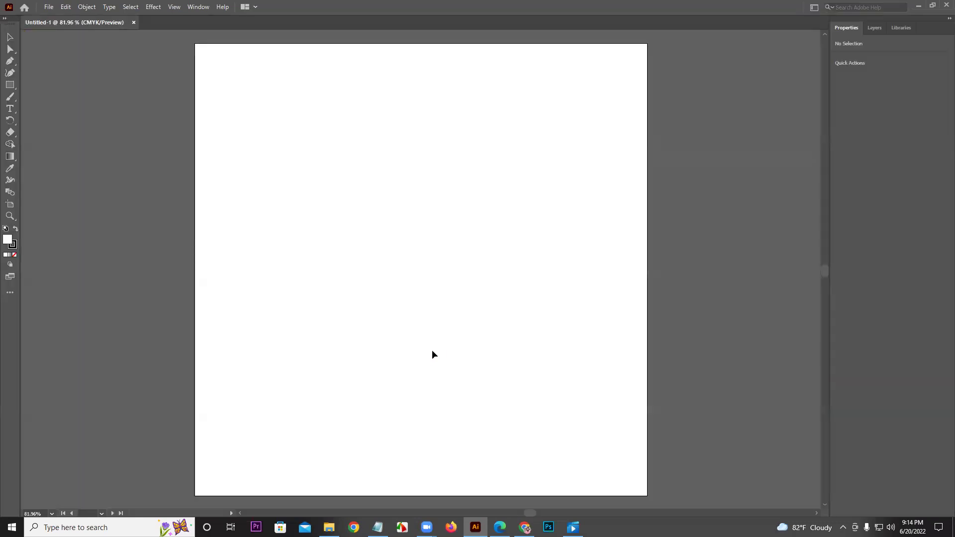
{"action": "left_click", "coordinate": [5, 19]}
{"action": "key", "text": "z"}
{"action": "left_click_drag", "start_coordinate": [473, 182], "coordinate": [397, 194]}
{"action": "left_click", "coordinate": [9, 38]}
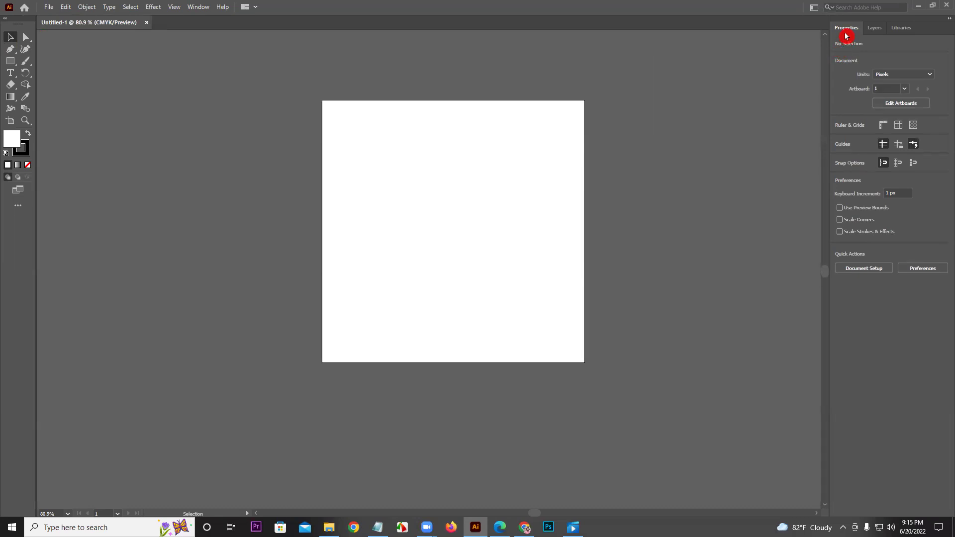
Cycle through the Layers, Libraries and Properties panels, ending back on Properties
{"action": "left_click", "coordinate": [874, 32]}
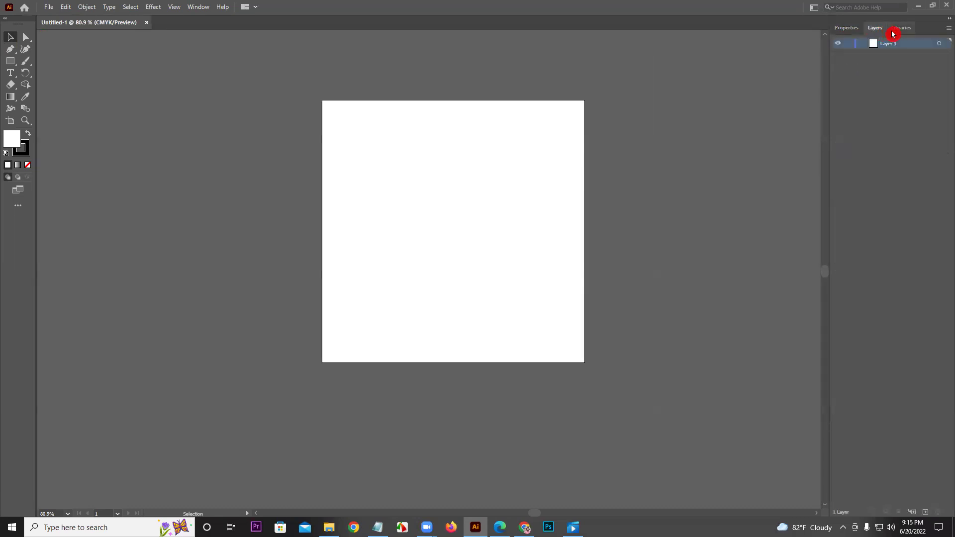
{"action": "left_click", "coordinate": [895, 33]}
{"action": "left_click", "coordinate": [874, 28]}
{"action": "left_click", "coordinate": [850, 29]}
{"action": "left_click", "coordinate": [896, 31]}
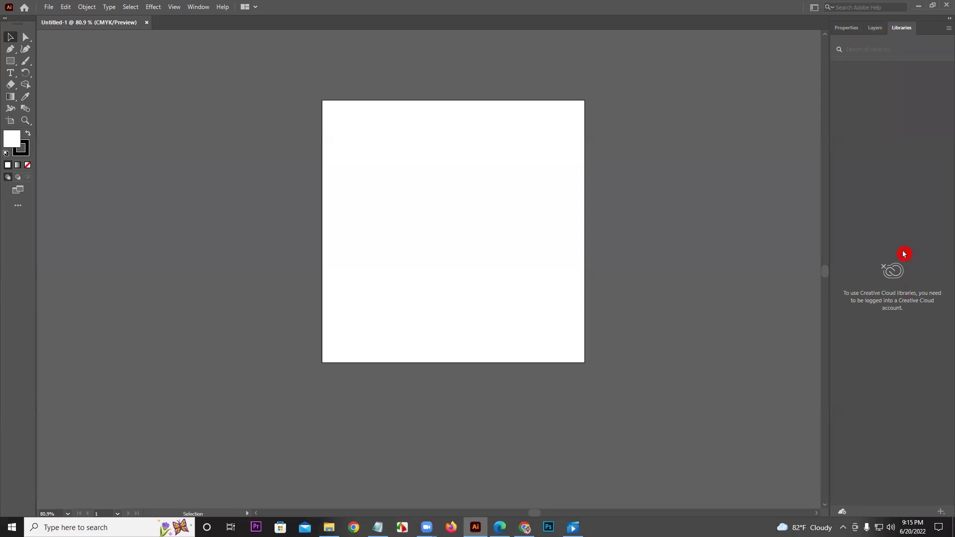
{"action": "left_click", "coordinate": [877, 29]}
{"action": "left_click", "coordinate": [899, 28]}
{"action": "left_click", "coordinate": [875, 30]}
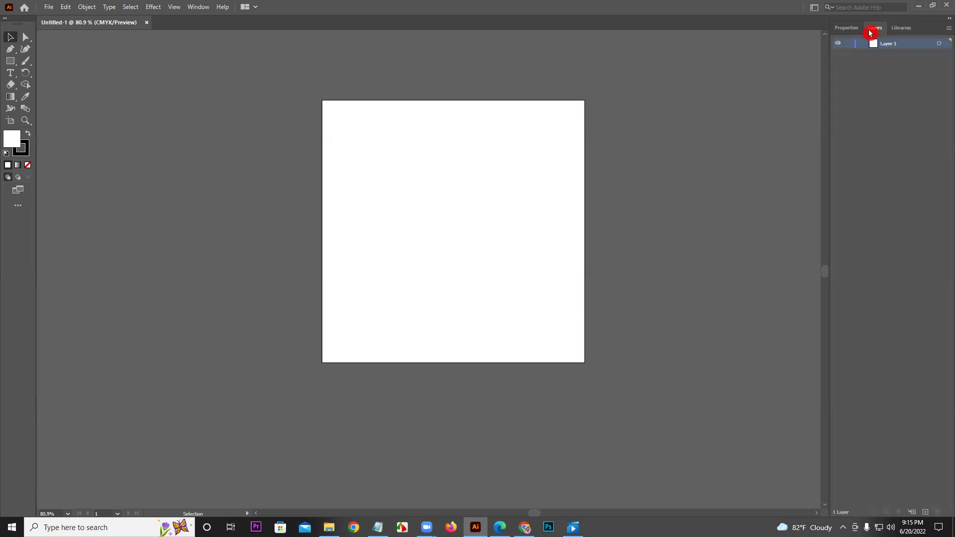
{"action": "left_click", "coordinate": [848, 28]}
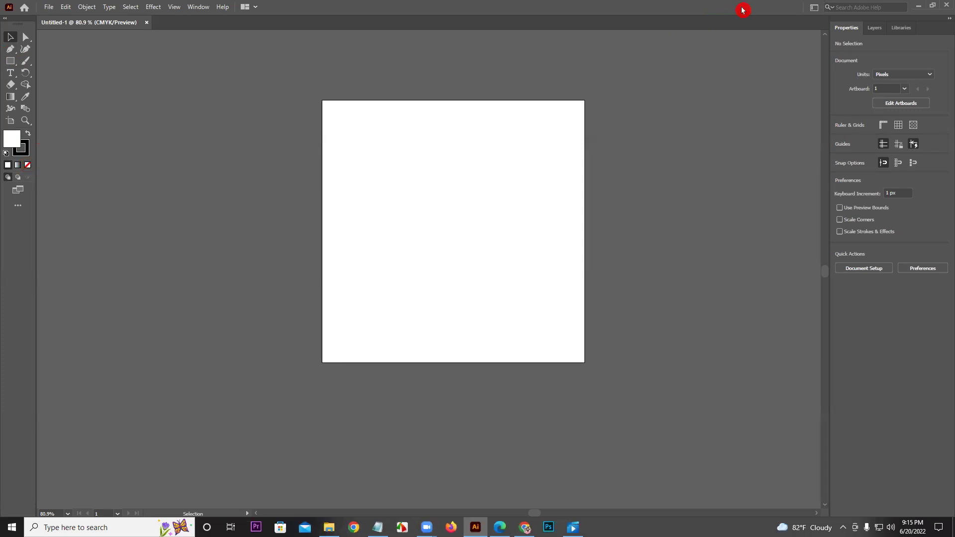
Switch to the Essentials Classic workspace with a two-column toolbar
{"action": "left_click", "coordinate": [813, 9]}
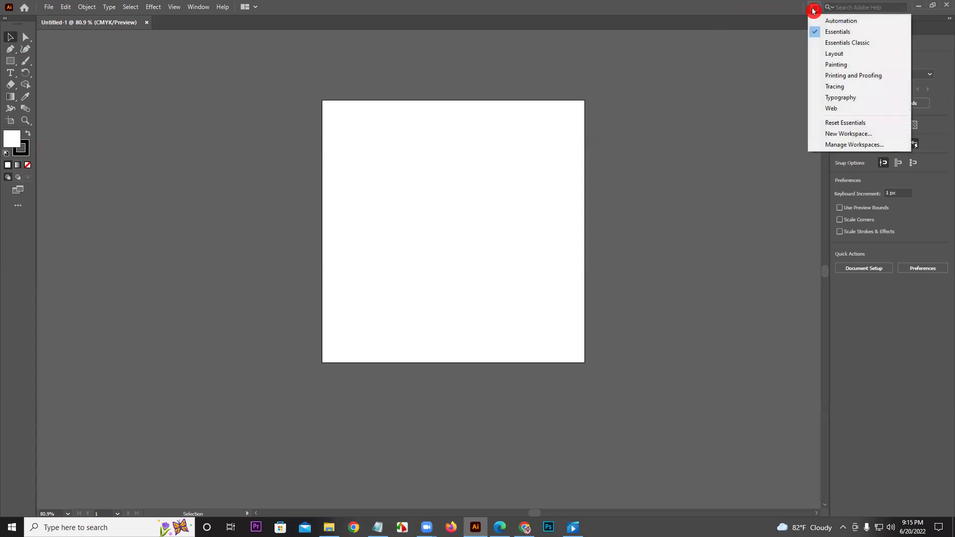
{"action": "left_click", "coordinate": [828, 44]}
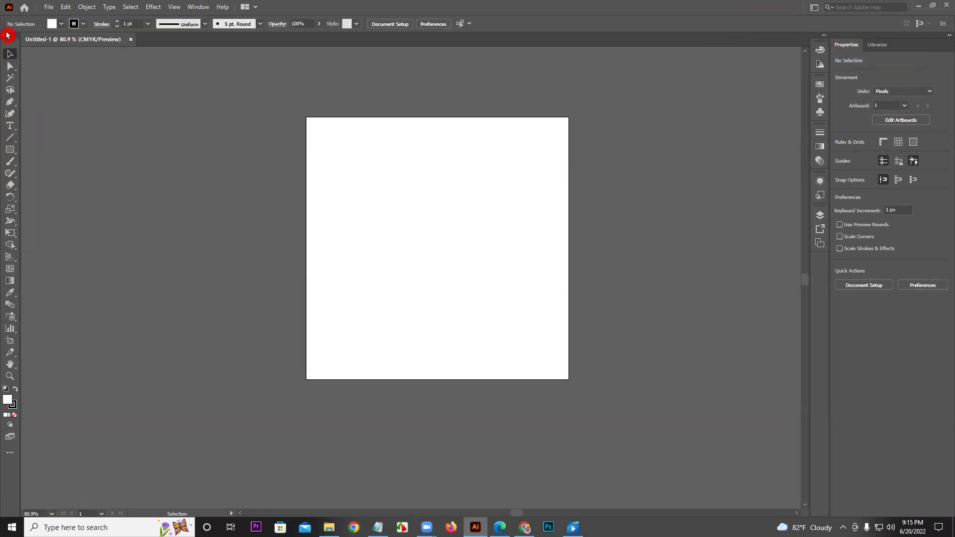
{"action": "left_click", "coordinate": [7, 35]}
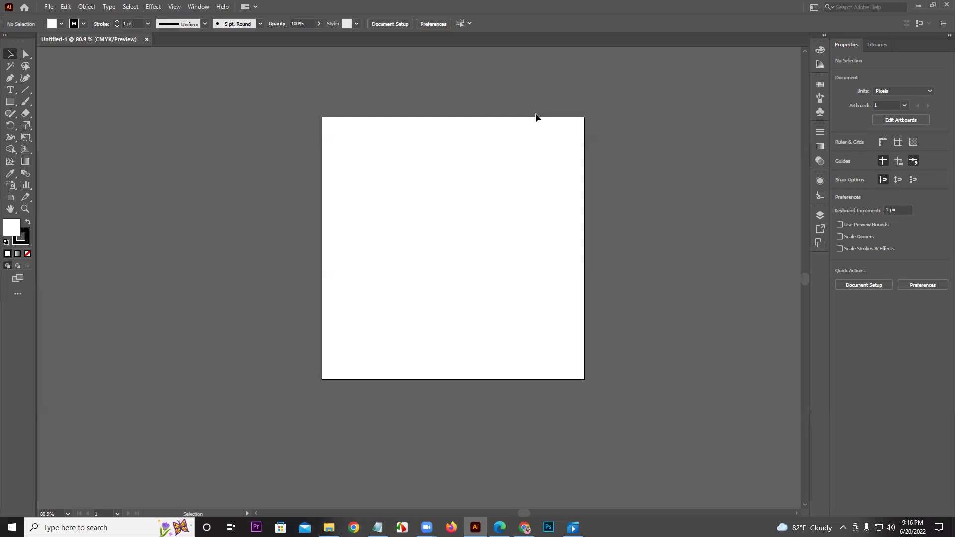
Pick the Rectangle tool and set the fill colour to red
{"action": "left_click", "coordinate": [10, 101]}
{"action": "left_click", "coordinate": [54, 31]}
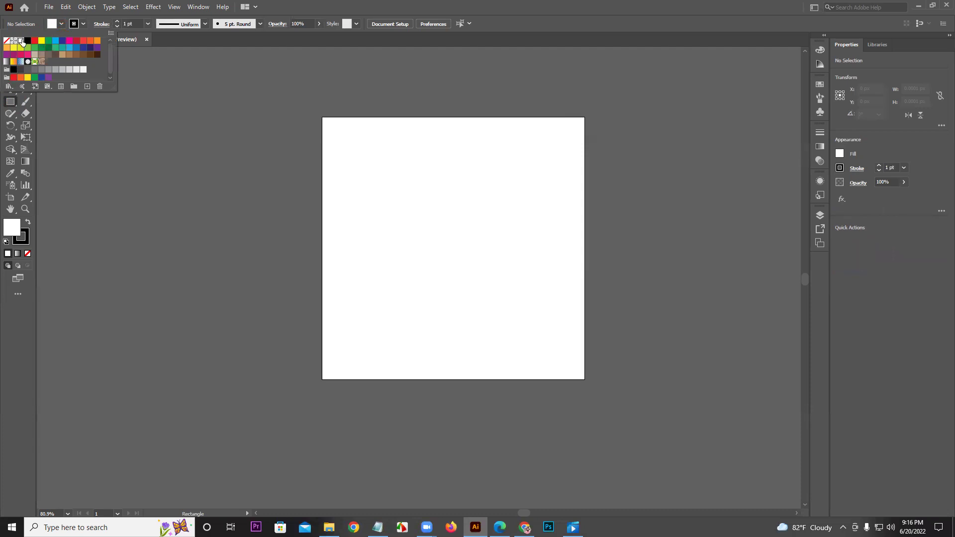
{"action": "left_click", "coordinate": [35, 41]}
{"action": "left_click", "coordinate": [526, 316]}
Draw a red rectangle in the middle of the artboard and zoom in and out on it
{"action": "left_click_drag", "start_coordinate": [372, 163], "coordinate": [510, 318]}
{"action": "key", "text": "ctrl+space"}
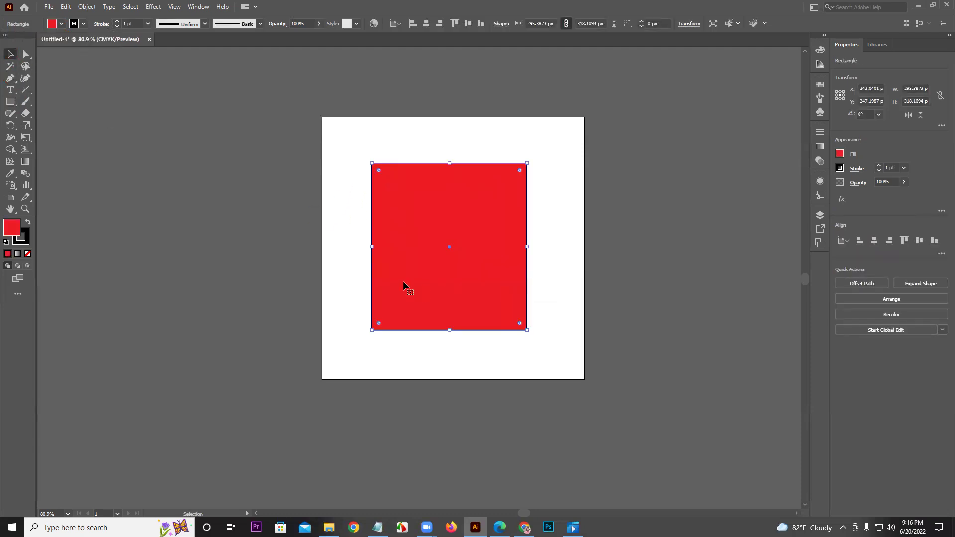
{"action": "left_click_drag", "start_coordinate": [437, 272], "coordinate": [324, 298]}
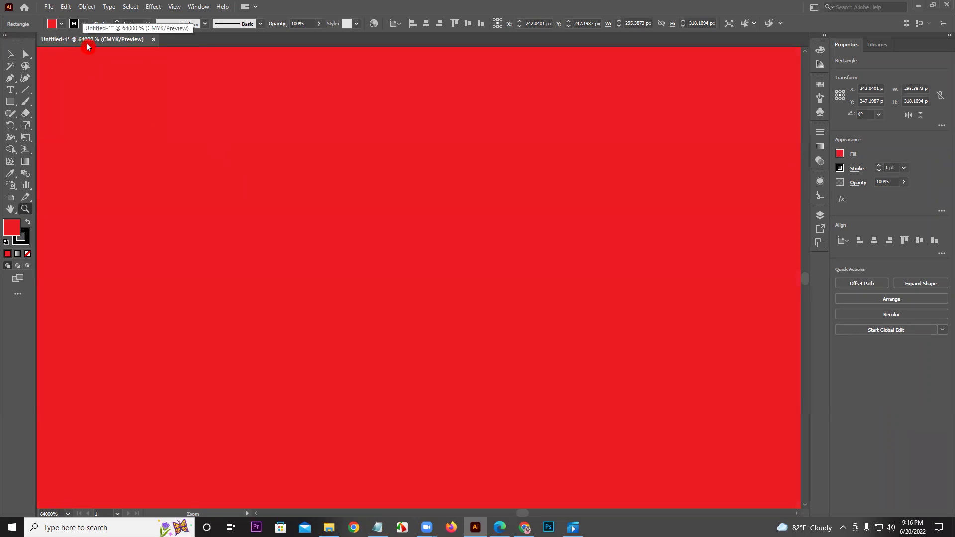
{"action": "scroll", "coordinate": [547, 248], "scroll_direction": "down", "scroll_amount": 15}
{"action": "scroll", "coordinate": [503, 342], "scroll_direction": "down", "scroll_amount": 3}
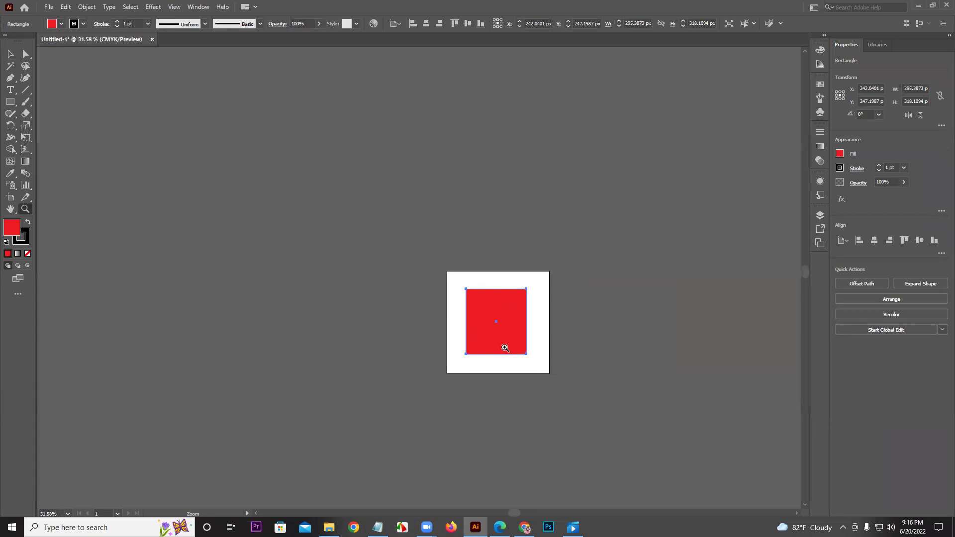
{"action": "scroll", "coordinate": [652, 258], "scroll_direction": "up", "scroll_amount": 4}
{"action": "scroll", "coordinate": [627, 264], "scroll_direction": "down", "scroll_amount": 2}
{"action": "scroll", "coordinate": [696, 206], "scroll_direction": "up", "scroll_amount": 5}
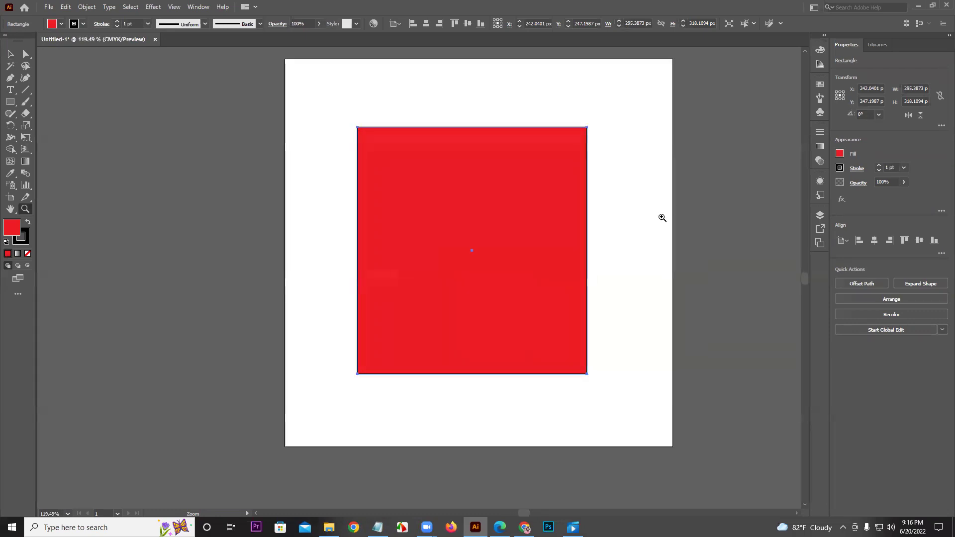
{"action": "scroll", "coordinate": [662, 212], "scroll_direction": "down", "scroll_amount": 2}
{"action": "scroll", "coordinate": [550, 273], "scroll_direction": "up", "scroll_amount": 2}
{"action": "scroll", "coordinate": [364, 290], "scroll_direction": "down", "scroll_amount": 2}
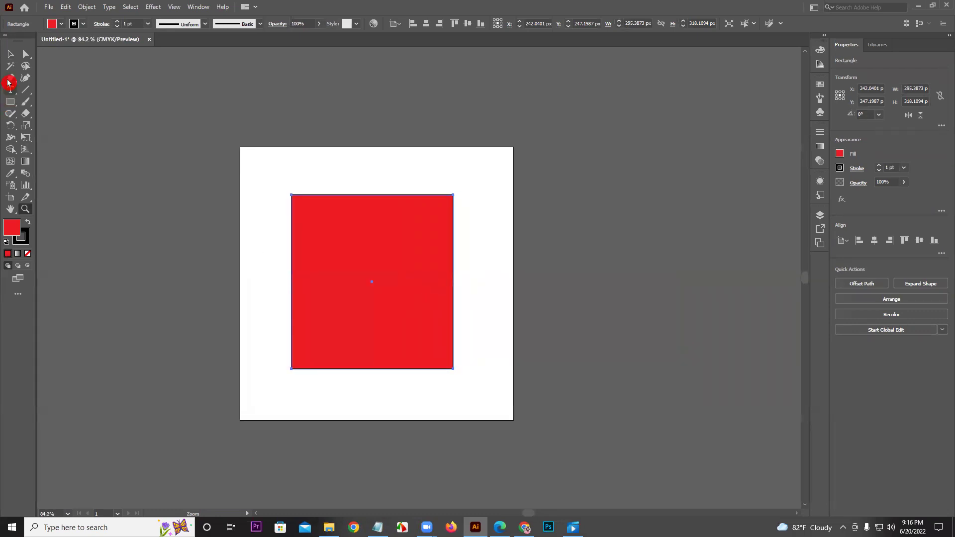
Alt-drag a corner with the Selection tool to scale the rectangle about its centre, undoing one try
{"action": "left_click", "coordinate": [10, 53]}
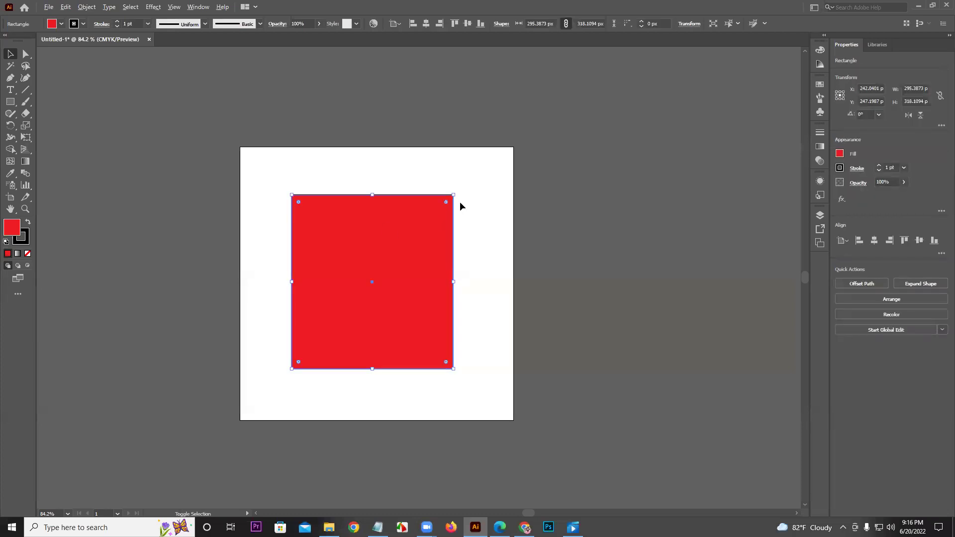
{"action": "left_click_drag", "start_coordinate": [453, 195], "coordinate": [527, 266]}
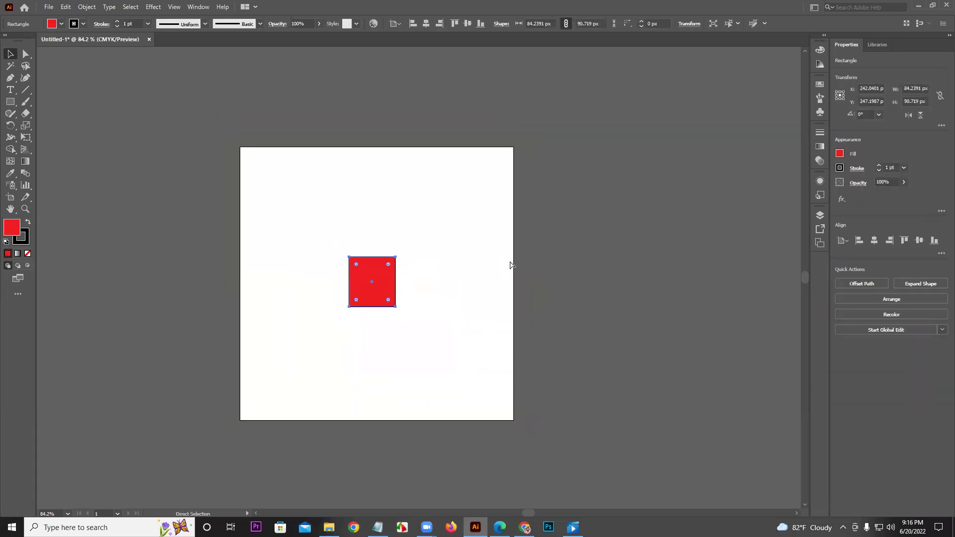
{"action": "key", "text": "ctrl+z"}
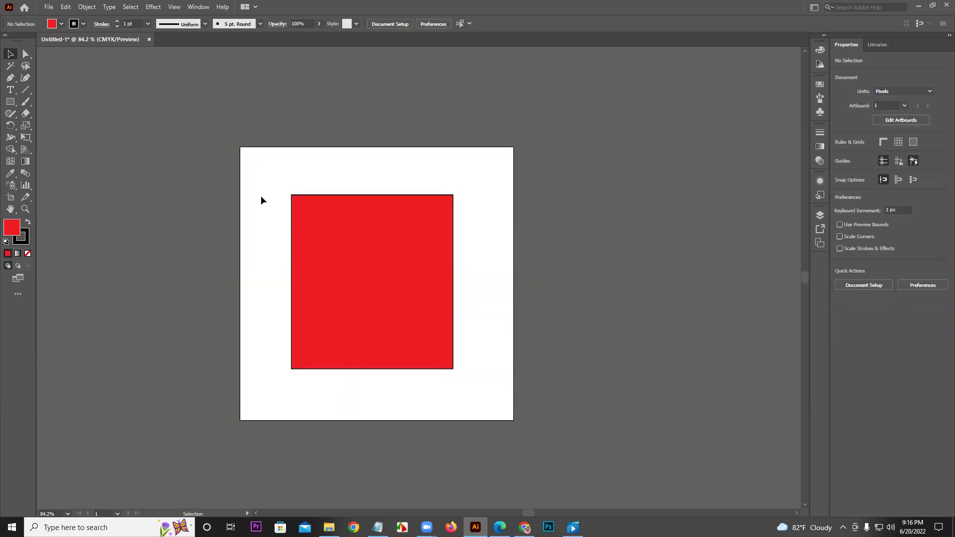
{"action": "left_click", "coordinate": [428, 219]}
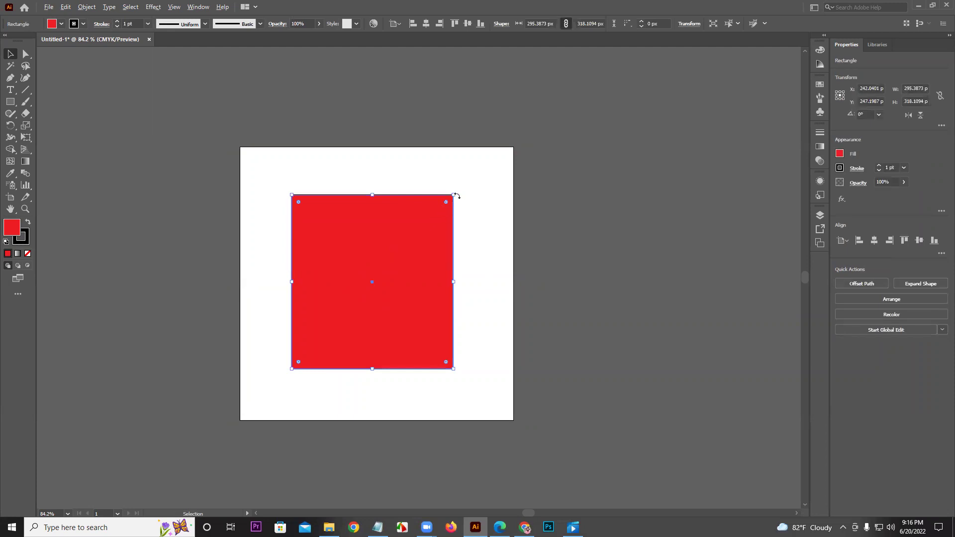
{"action": "mouse_move", "coordinate": [453, 194]}
{"action": "left_mouse_down"}
{"action": "mouse_move", "coordinate": [492, 154]}
{"action": "mouse_move", "coordinate": [393, 277]}
{"action": "mouse_move", "coordinate": [293, 203]}
{"action": "mouse_move", "coordinate": [266, 196]}
{"action": "mouse_move", "coordinate": [329, 324]}
{"action": "mouse_move", "coordinate": [384, 295]}
{"action": "mouse_move", "coordinate": [379, 274]}
{"action": "mouse_move", "coordinate": [456, 209]}
{"action": "mouse_move", "coordinate": [448, 201]}
{"action": "left_mouse_up"}
Scale the shrunken rectangle back up to a medium size centred on the artboard
{"action": "left_click", "coordinate": [411, 163]}
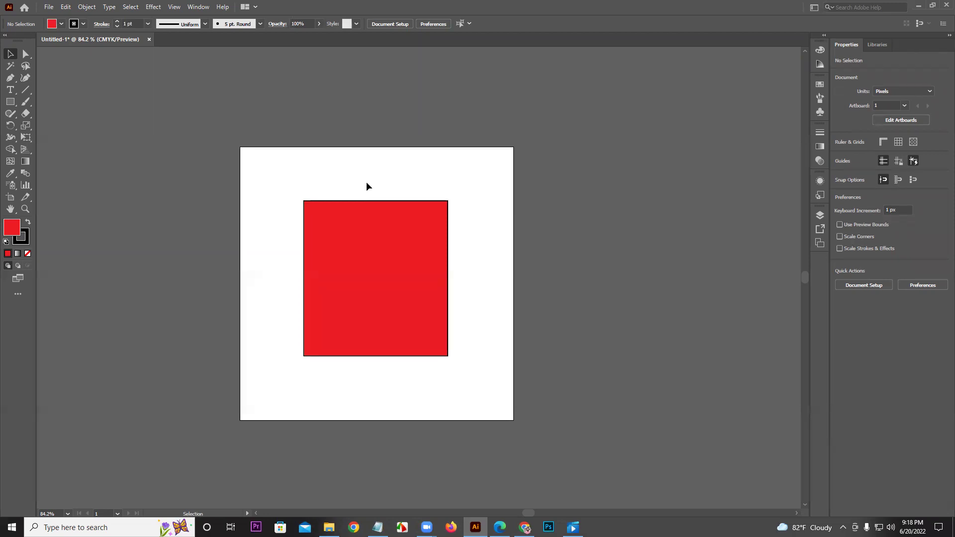
Move the red rectangle toward the top-right corner, then delete it
{"action": "left_click_drag", "start_coordinate": [324, 243], "coordinate": [392, 190]}
{"action": "left_click", "coordinate": [353, 130]}
{"action": "left_click", "coordinate": [466, 252]}
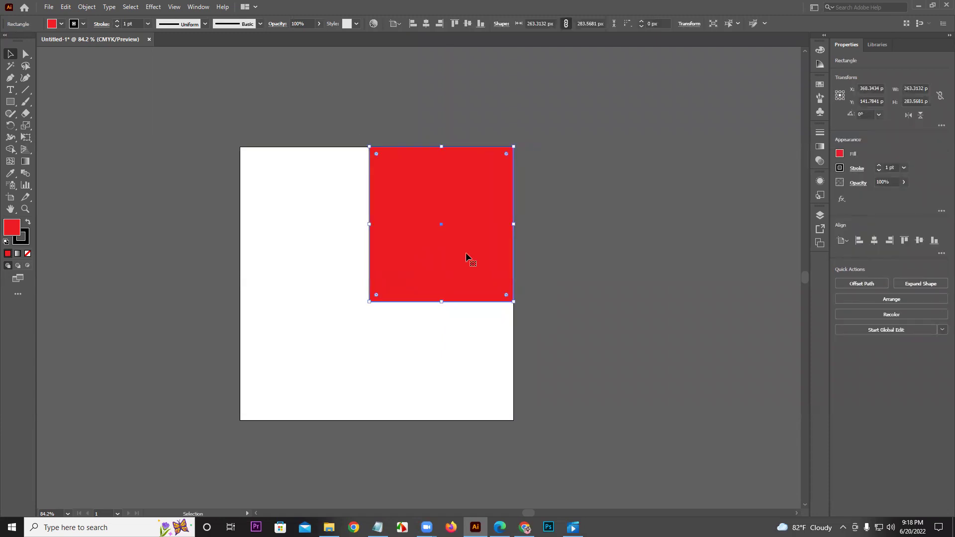
{"action": "key", "text": "Delete"}
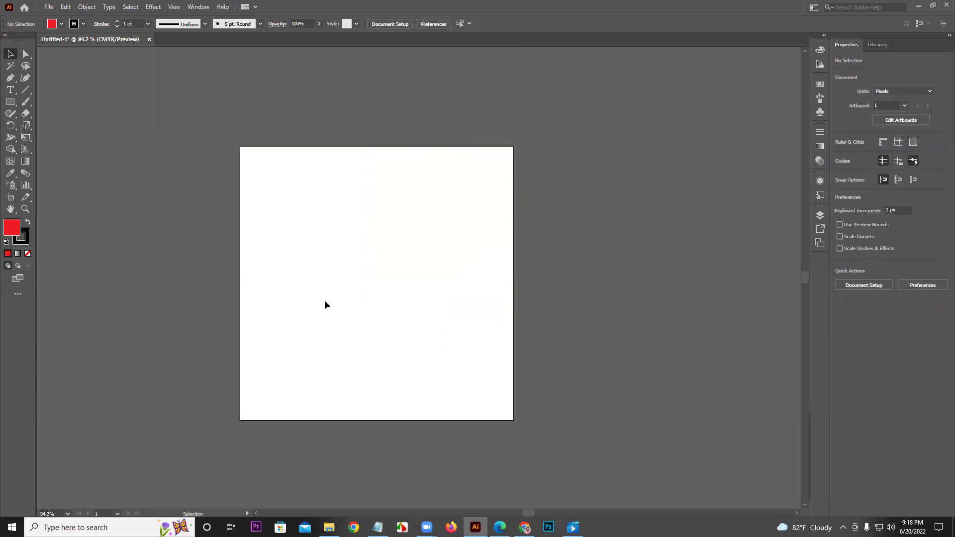
Draw a tall and a wide red rectangle, then select all and delete both with Layers open
{"action": "left_click", "coordinate": [10, 101]}
{"action": "left_click_drag", "start_coordinate": [205, 163], "coordinate": [305, 287]}
{"action": "left_click_drag", "start_coordinate": [142, 106], "coordinate": [306, 153]}
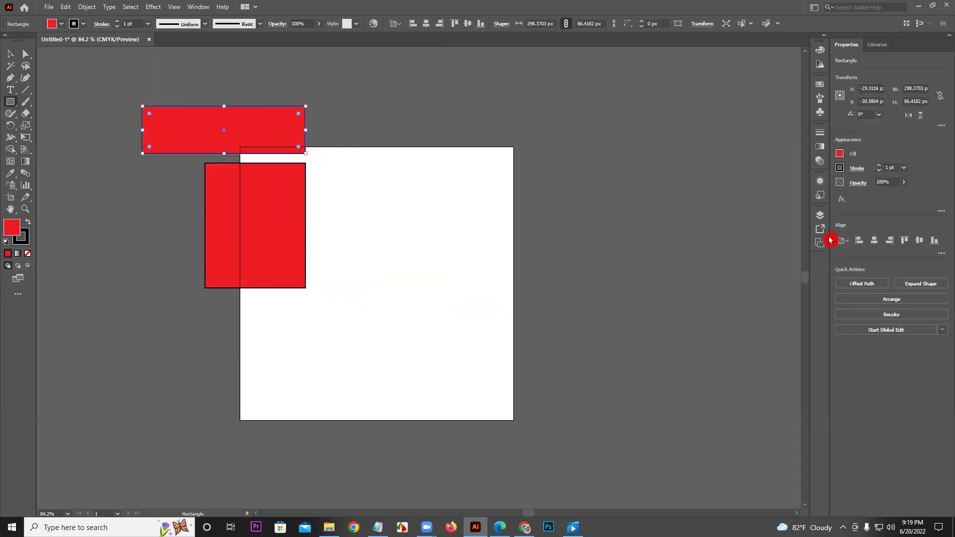
{"action": "left_click", "coordinate": [820, 217]}
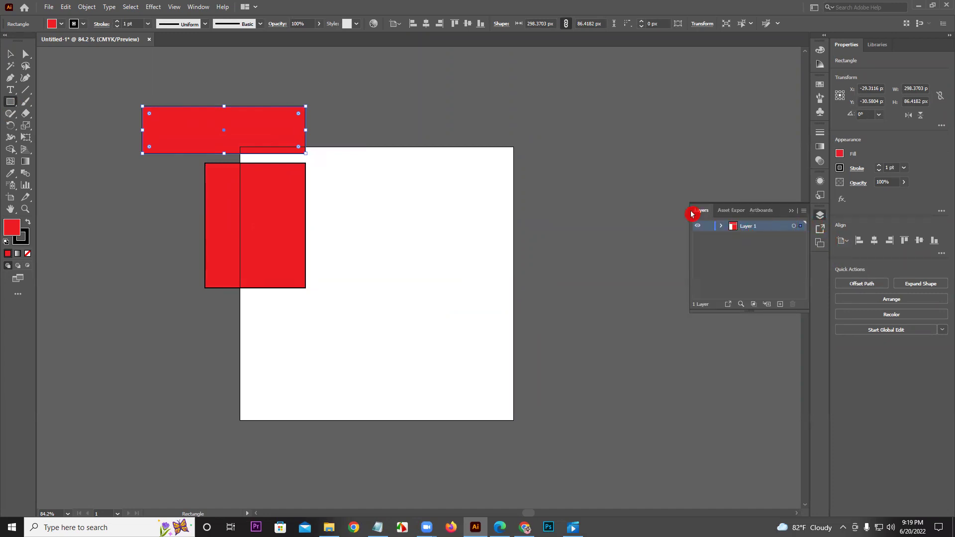
{"action": "key", "text": "ctrl+a"}
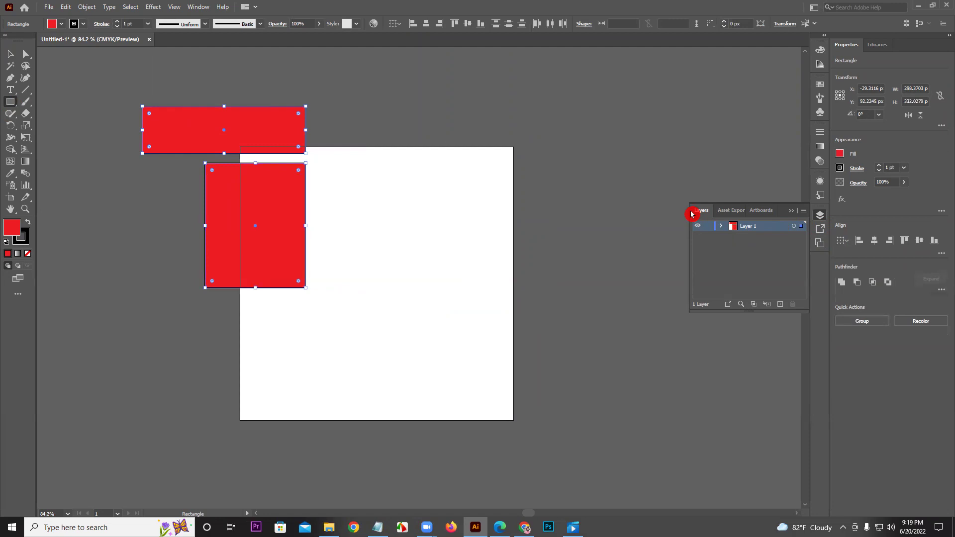
{"action": "key", "text": "Delete"}
{"action": "left_click", "coordinate": [10, 53]}
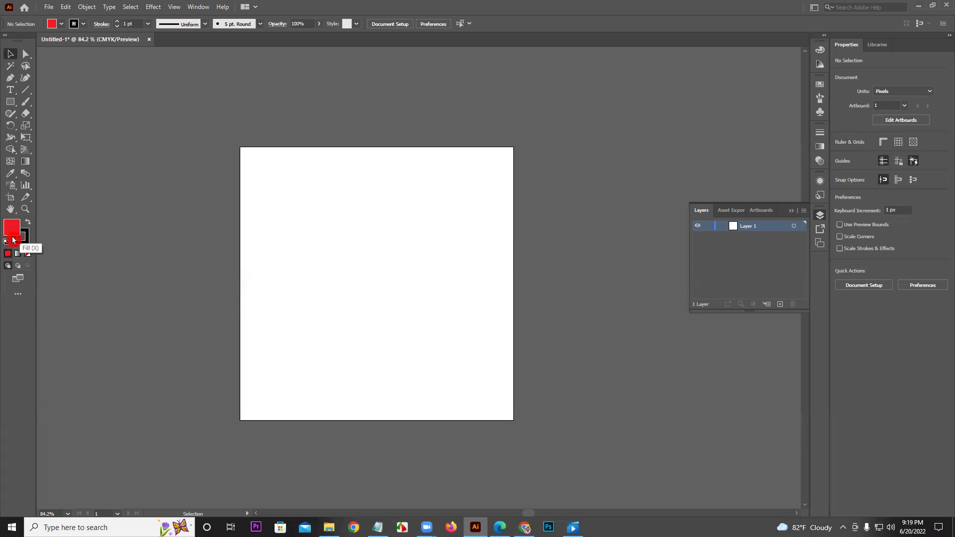
Draw and delete a test rectangle, then set the fill colour to blue in the Color Picker
{"action": "left_click", "coordinate": [10, 101]}
{"action": "left_click_drag", "start_coordinate": [230, 204], "coordinate": [481, 311]}
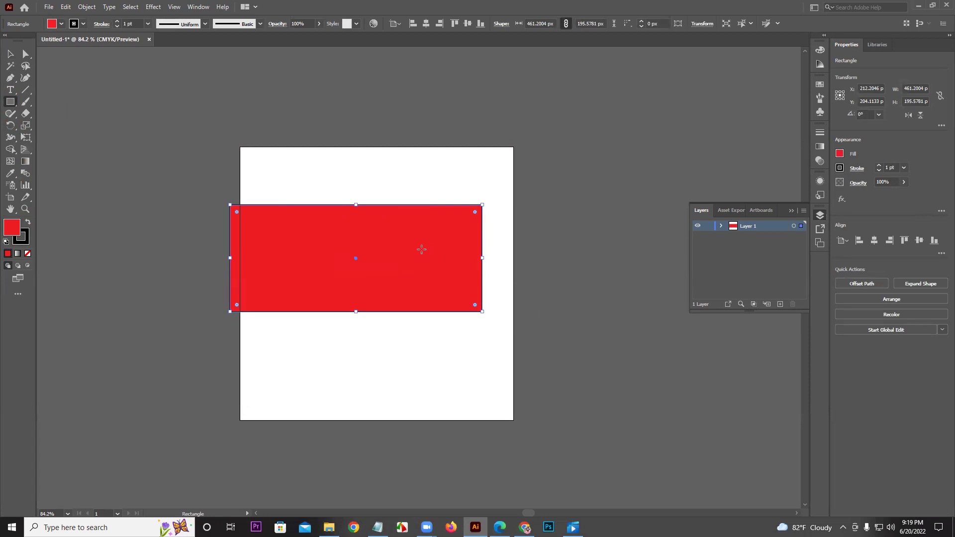
{"action": "key", "text": "Delete"}
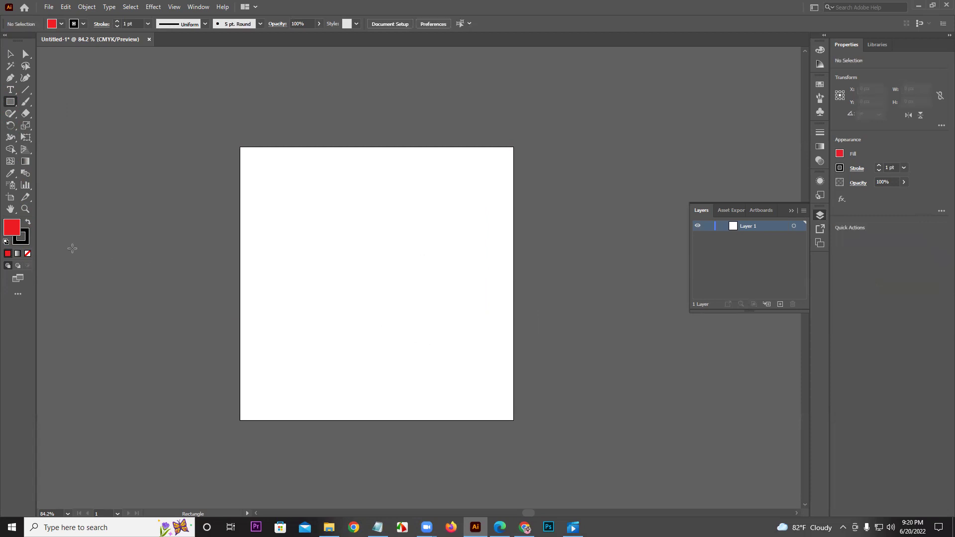
{"action": "left_click", "coordinate": [15, 229]}
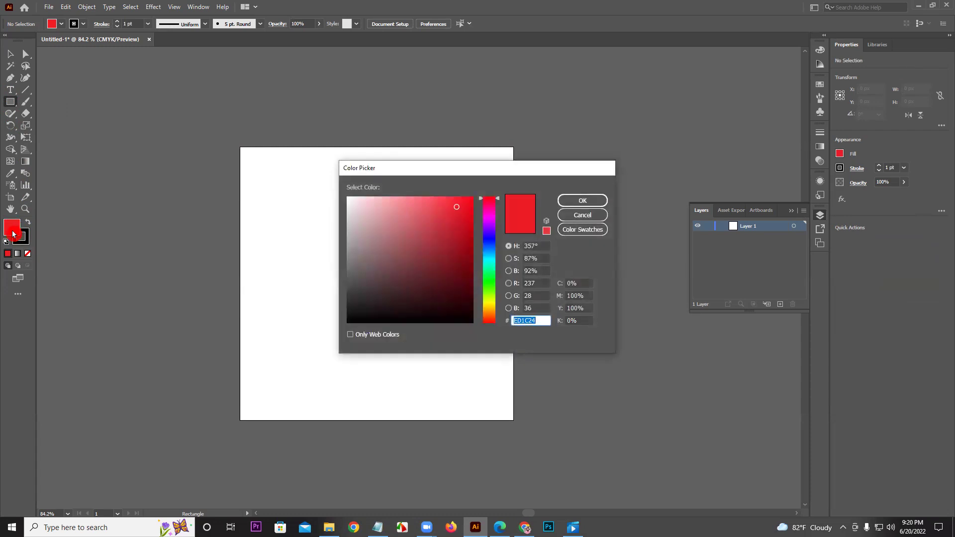
{"action": "left_click", "coordinate": [471, 198]}
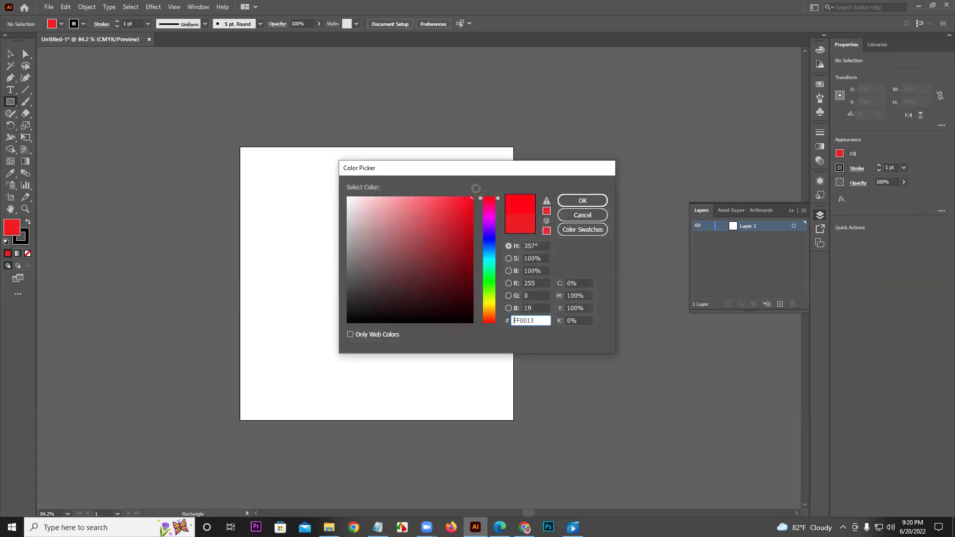
{"action": "left_click", "coordinate": [495, 243]}
{"action": "left_click", "coordinate": [593, 201]}
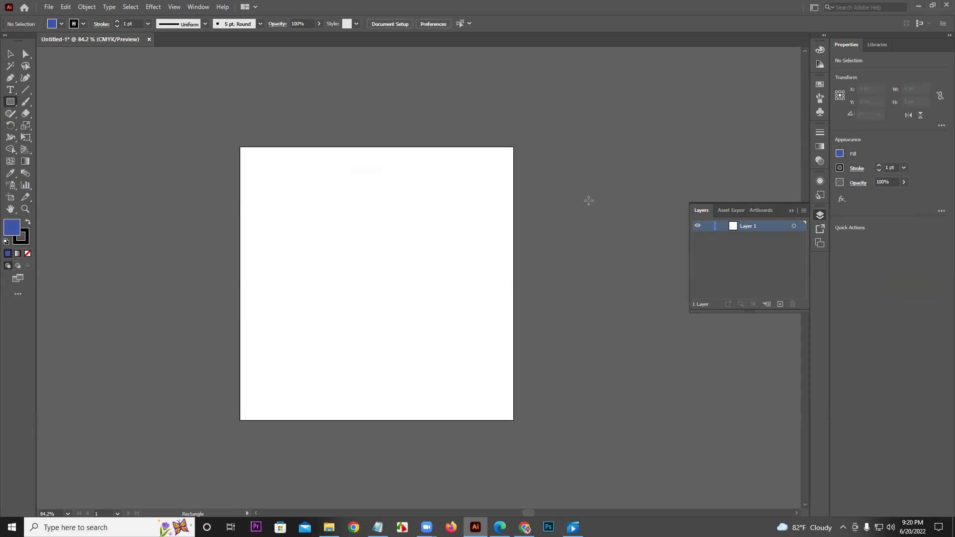
Set the stroke colour to orange in the Color Picker
{"action": "double_click", "coordinate": [28, 240]}
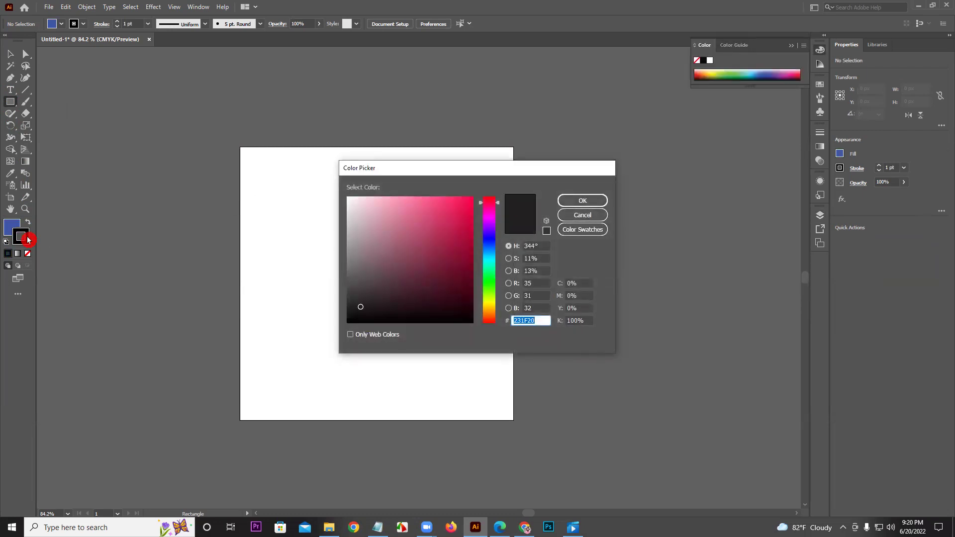
{"action": "mouse_move", "coordinate": [488, 233]}
{"action": "left_mouse_down"}
{"action": "mouse_move", "coordinate": [500, 290]}
{"action": "mouse_move", "coordinate": [493, 318]}
{"action": "left_mouse_up"}
{"action": "left_click", "coordinate": [571, 200]}
Draw a rectangle and give it a red fill and a CMYK Yellow stroke from Swatches
{"action": "left_click_drag", "start_coordinate": [294, 192], "coordinate": [421, 346]}
{"action": "left_click", "coordinate": [24, 88]}
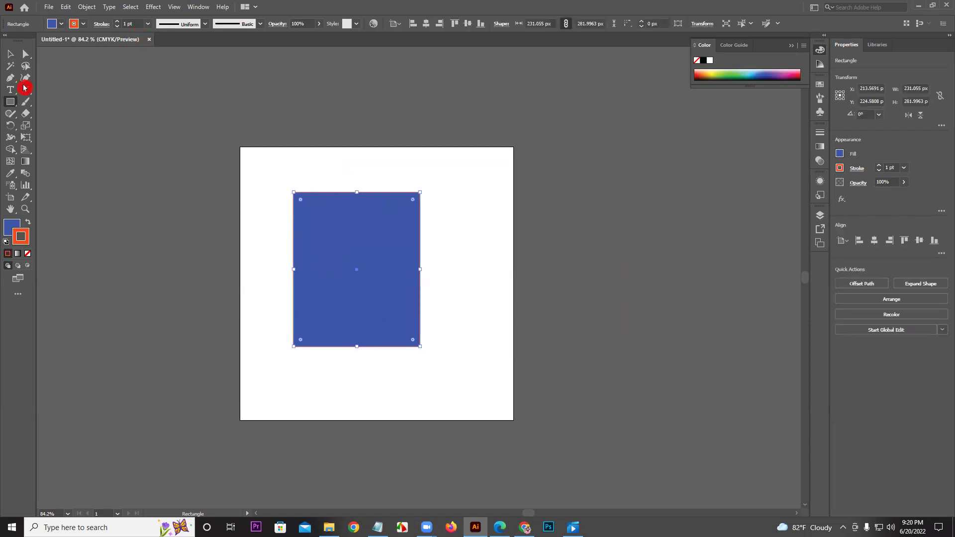
{"action": "left_click", "coordinate": [21, 219]}
{"action": "left_click", "coordinate": [47, 40]}
{"action": "left_click", "coordinate": [51, 23]}
{"action": "left_click", "coordinate": [32, 40]}
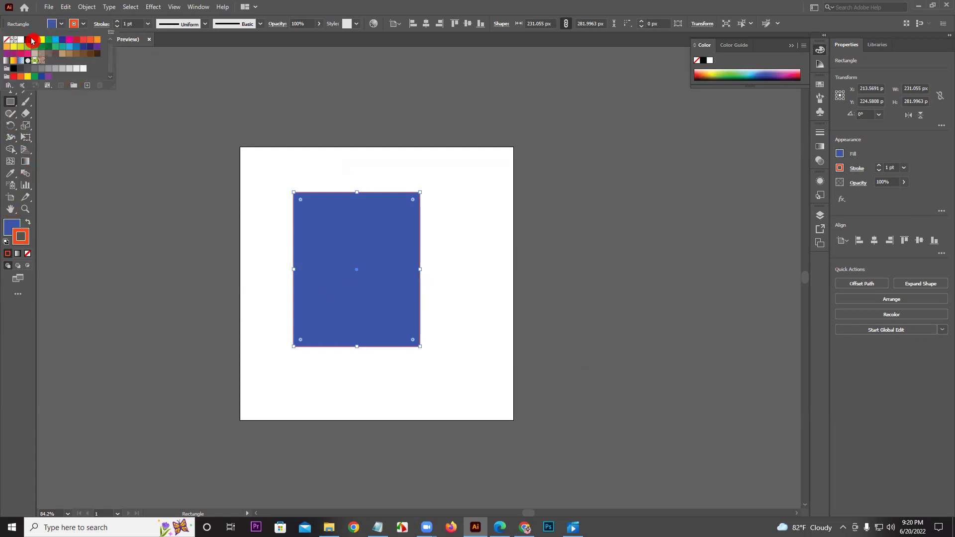
{"action": "left_click", "coordinate": [74, 24]}
{"action": "left_click", "coordinate": [74, 24]}
{"action": "left_click", "coordinate": [42, 42]}
Raise the stroke weight to 25 pt and apply the tapered Width Profile 1
{"action": "left_click", "coordinate": [120, 24]}
{"action": "left_click", "coordinate": [118, 23]}
{"action": "left_click", "coordinate": [117, 23]}
{"action": "left_click", "coordinate": [116, 24]}
{"action": "left_click", "coordinate": [117, 23]}
{"action": "left_click", "coordinate": [116, 24]}
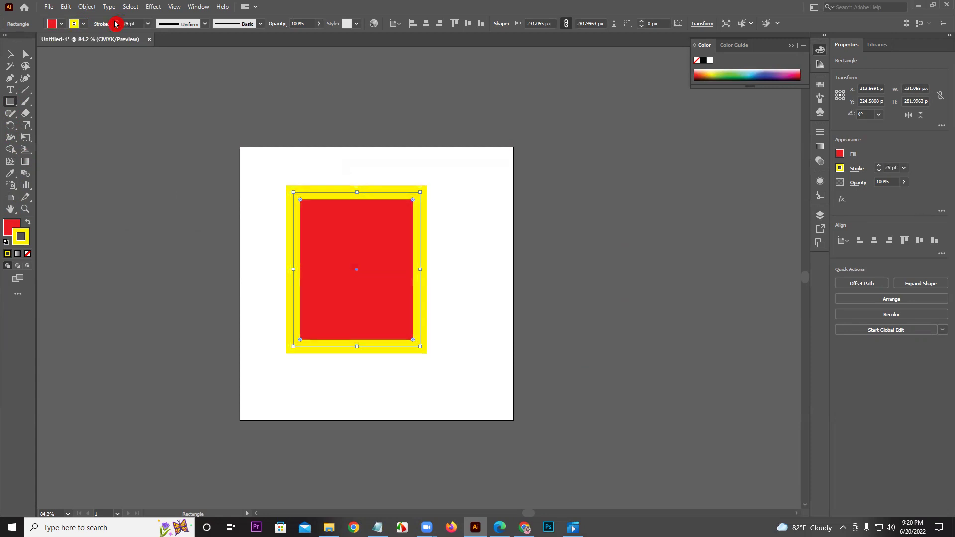
{"action": "left_click", "coordinate": [205, 24]}
{"action": "left_click", "coordinate": [193, 57]}
Dismiss the size settings unchanged, then bring up the brush libraries list
{"action": "left_click", "coordinate": [194, 60]}
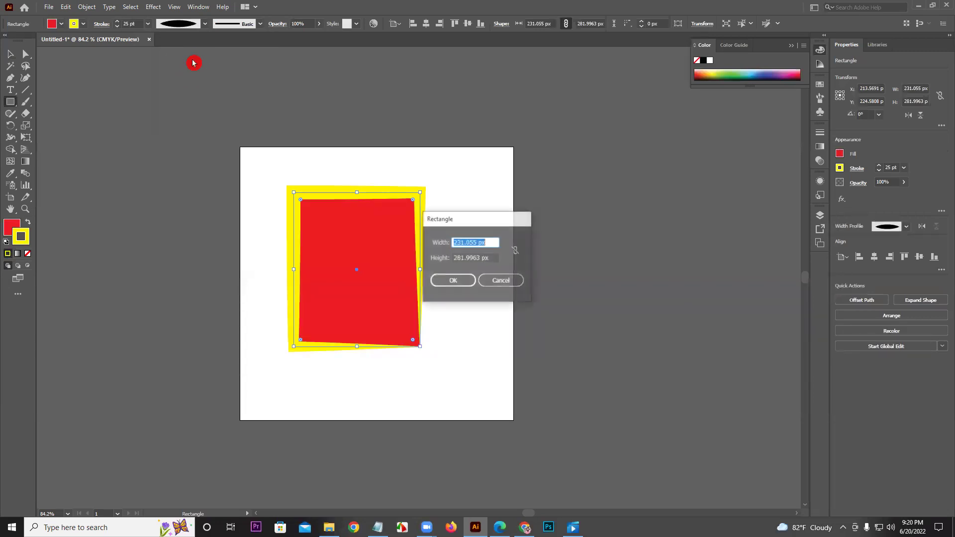
{"action": "left_click", "coordinate": [513, 287]}
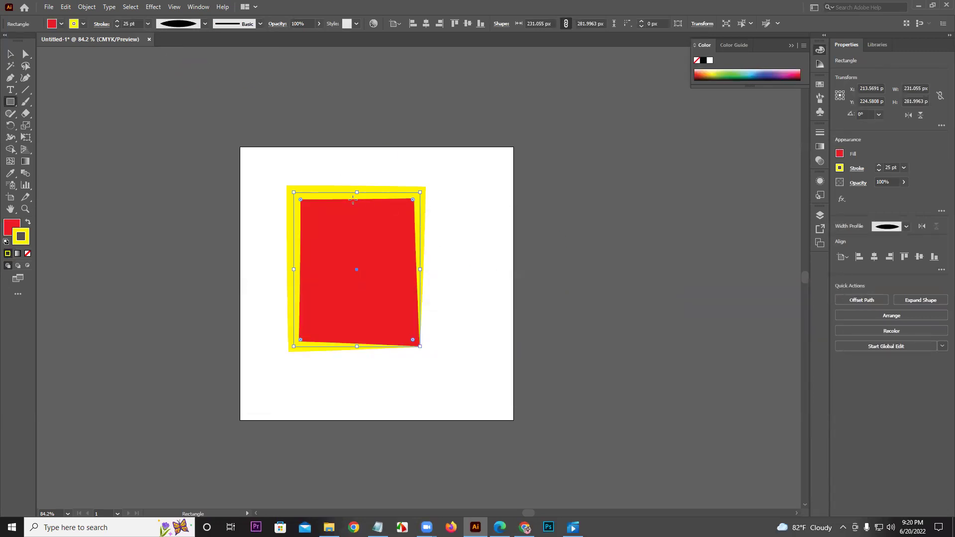
{"action": "left_click", "coordinate": [260, 23]}
{"action": "left_click", "coordinate": [169, 101]}
{"action": "mouse_move", "coordinate": [197, 151]}
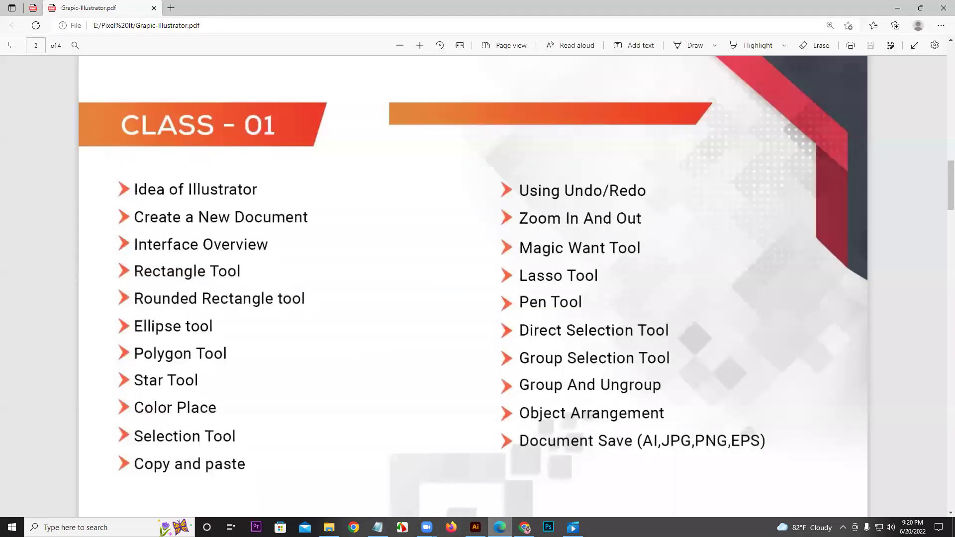
{"action": "scroll", "coordinate": [946, 214], "scroll_direction": "down", "scroll_amount": 5}
{"action": "left_click_drag", "start_coordinate": [947, 219], "coordinate": [945, 246]}
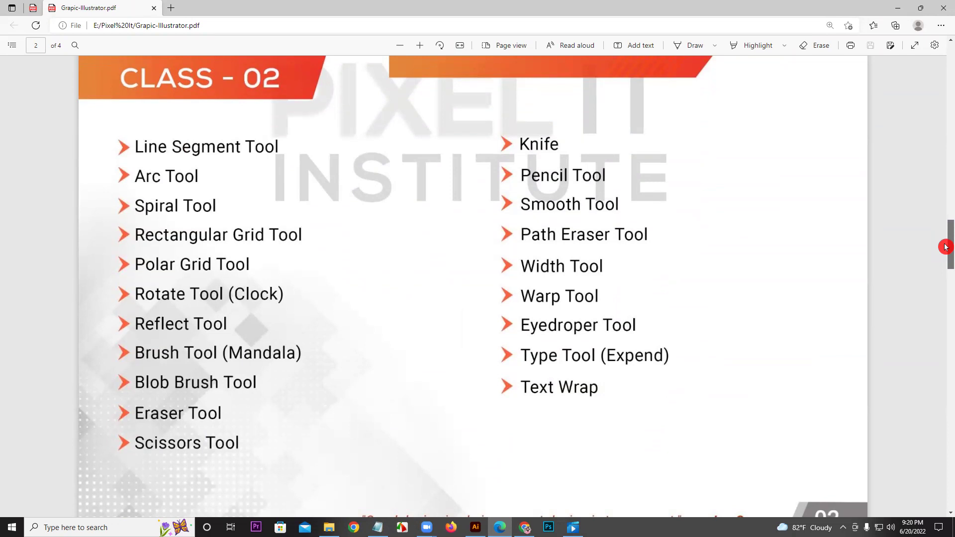
{"action": "left_click_drag", "start_coordinate": [946, 246], "coordinate": [947, 188]}
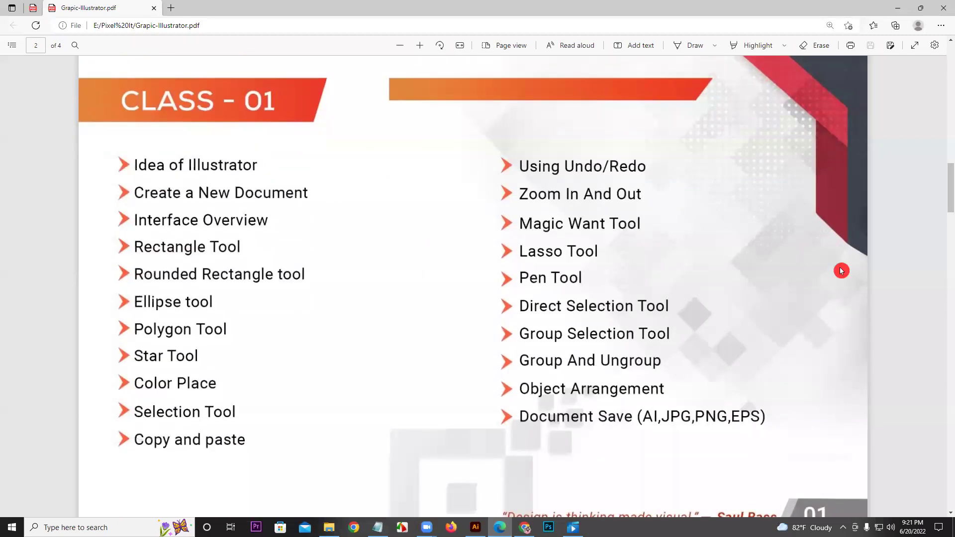
{"action": "left_click", "coordinate": [573, 527]}
{"action": "left_click", "coordinate": [573, 527]}
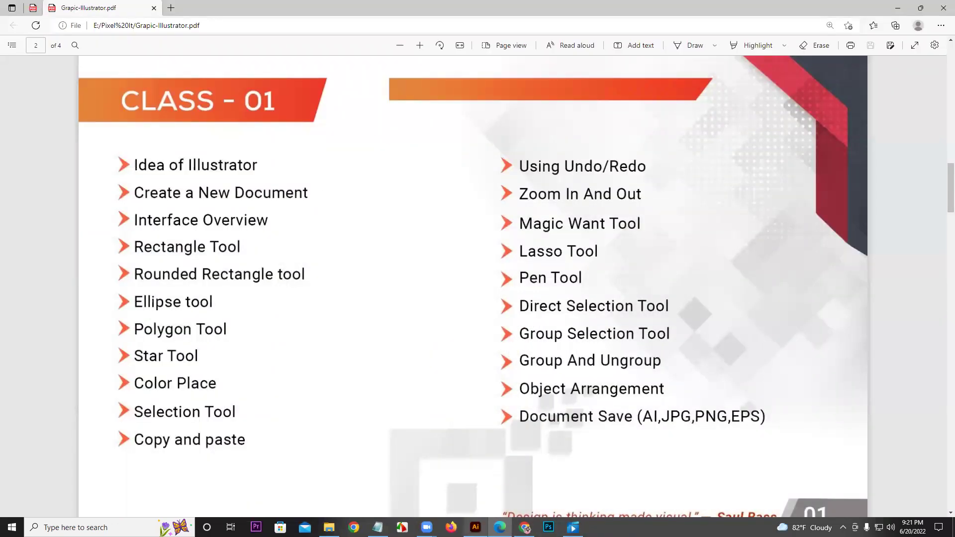
{"action": "mouse_move", "coordinate": [476, 528]}
{"action": "left_click", "coordinate": [475, 480]}
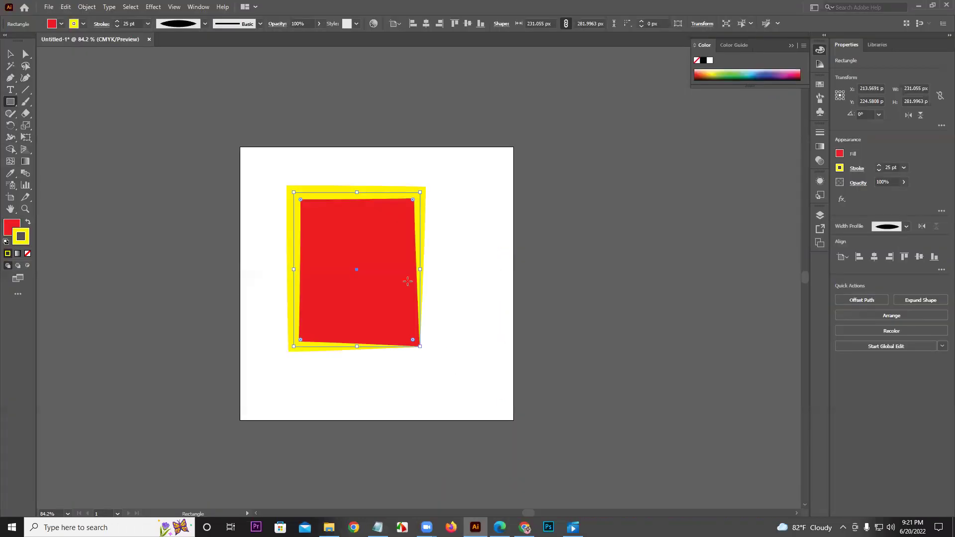
{"action": "left_click", "coordinate": [226, 26]}
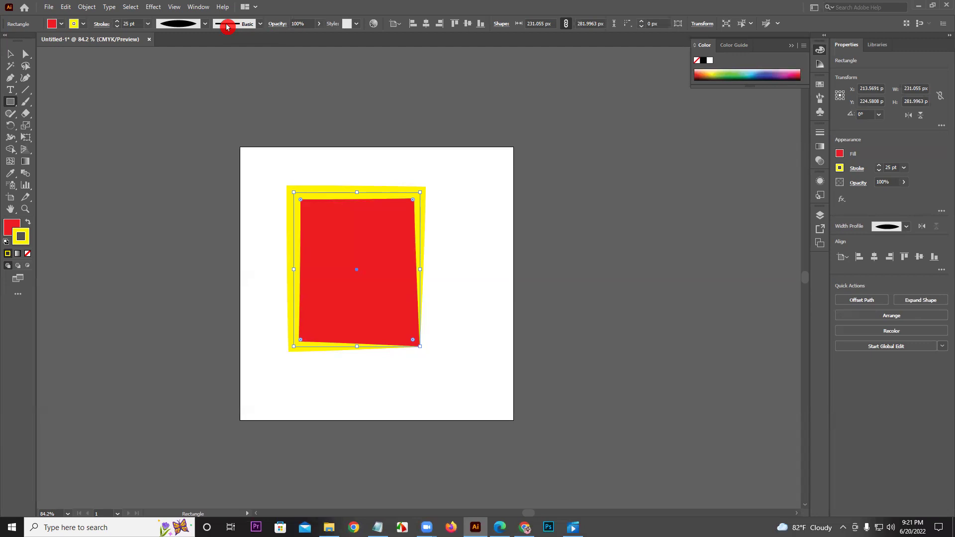
{"action": "mouse_move", "coordinate": [317, 26]}
{"action": "left_mouse_down"}
{"action": "mouse_move", "coordinate": [308, 36]}
{"action": "mouse_move", "coordinate": [319, 37]}
{"action": "left_mouse_up"}
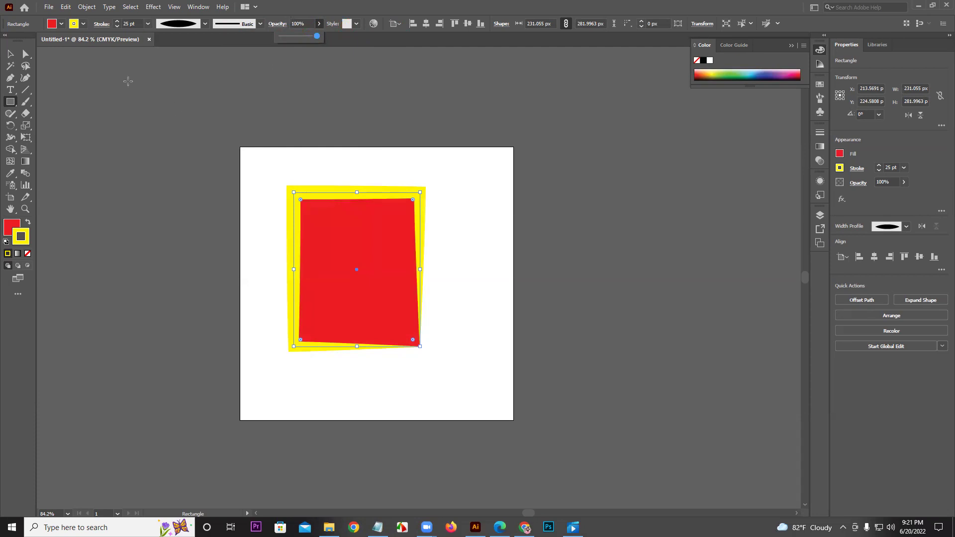
{"action": "left_click", "coordinate": [10, 54]}
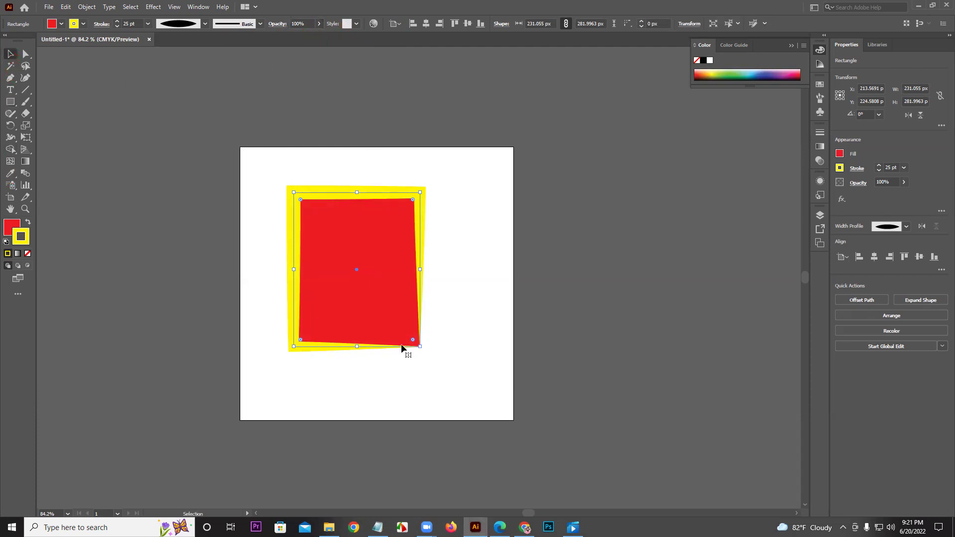
Nudge the rectangle lower, make its stroke green, and float the Color panel with a larger spectrum
{"action": "mouse_move", "coordinate": [360, 308]}
{"action": "left_mouse_down"}
{"action": "mouse_move", "coordinate": [361, 282]}
{"action": "mouse_move", "coordinate": [362, 298]}
{"action": "left_mouse_up"}
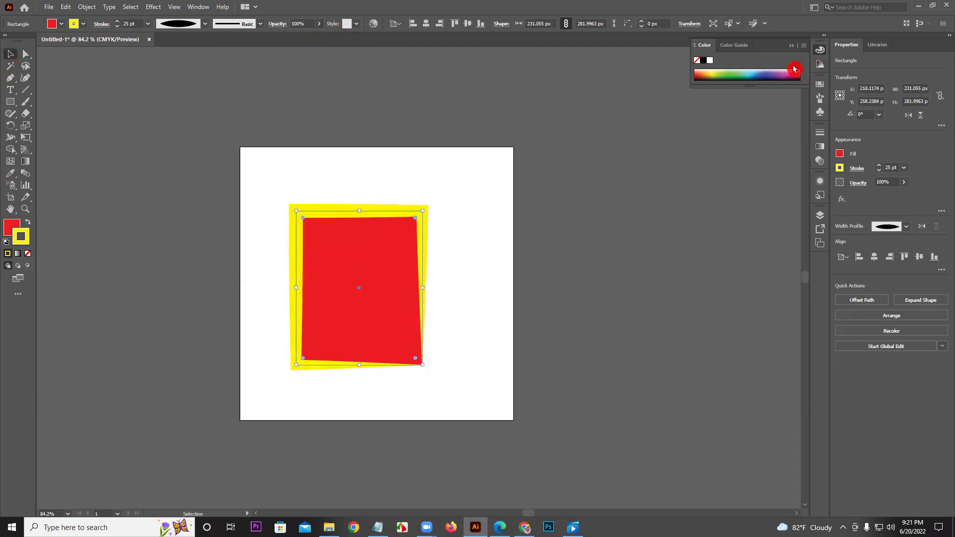
{"action": "left_click", "coordinate": [735, 69]}
{"action": "left_click_drag", "start_coordinate": [704, 44], "coordinate": [535, 135]}
{"action": "left_click", "coordinate": [791, 46]}
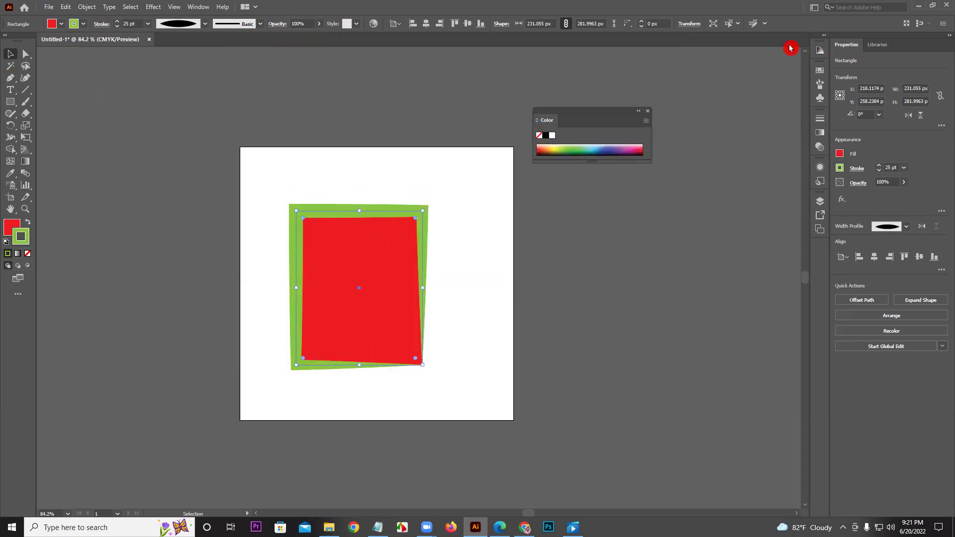
{"action": "left_click_drag", "start_coordinate": [591, 160], "coordinate": [607, 273]}
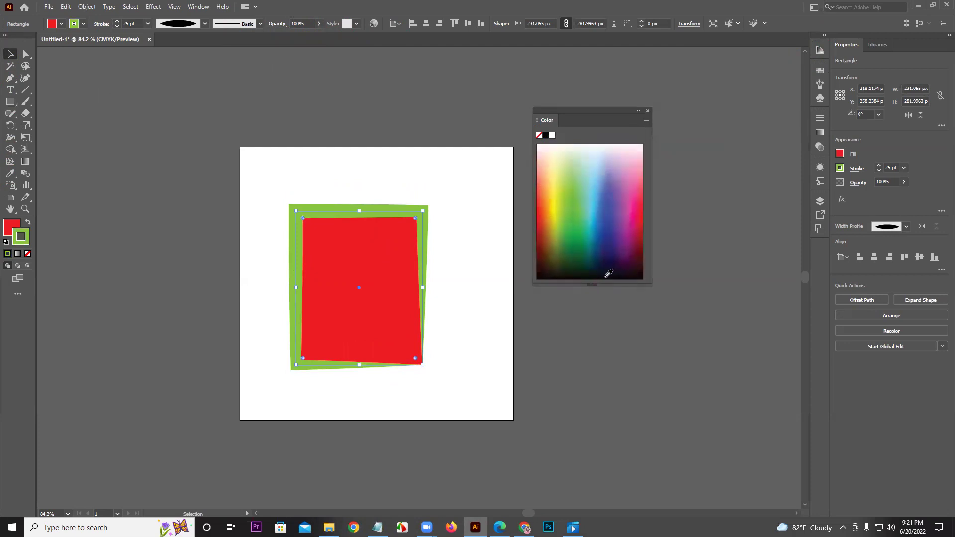
Try yellow and several green spectrum colours on the rectangle's outline
{"action": "left_click", "coordinate": [556, 208]}
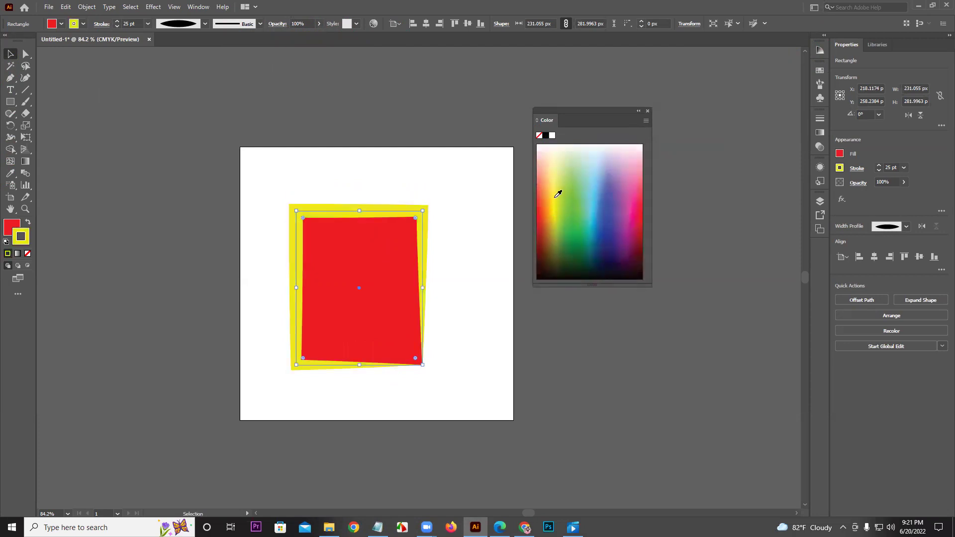
{"action": "left_click", "coordinate": [572, 203]}
{"action": "left_click", "coordinate": [578, 222]}
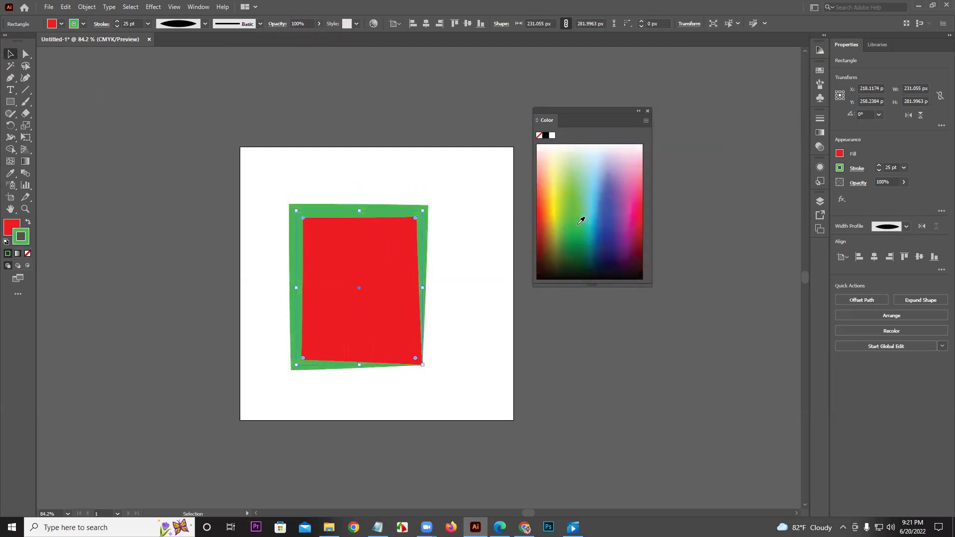
{"action": "left_click", "coordinate": [567, 198]}
{"action": "left_click", "coordinate": [562, 194]}
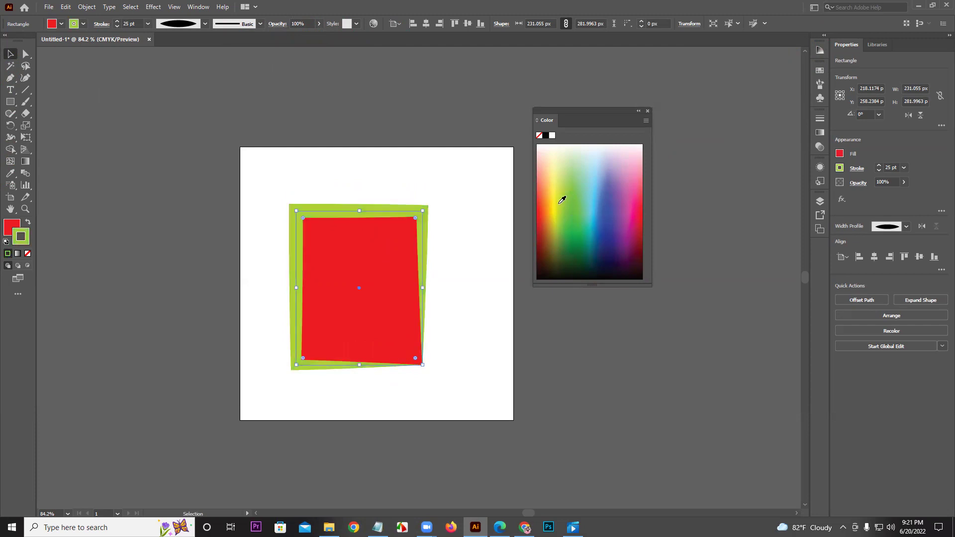
Show CMYK options and drag the C slider to get a yellow stroke (C 12, M 0, Y 100, K 0)
{"action": "left_click", "coordinate": [646, 124]}
{"action": "left_click", "coordinate": [661, 124]}
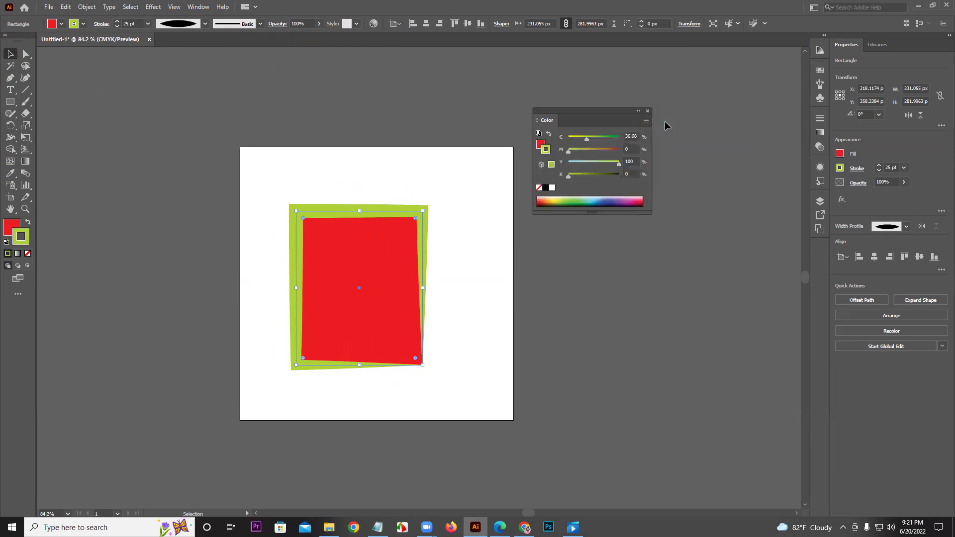
{"action": "left_click_drag", "start_coordinate": [622, 221], "coordinate": [621, 257]}
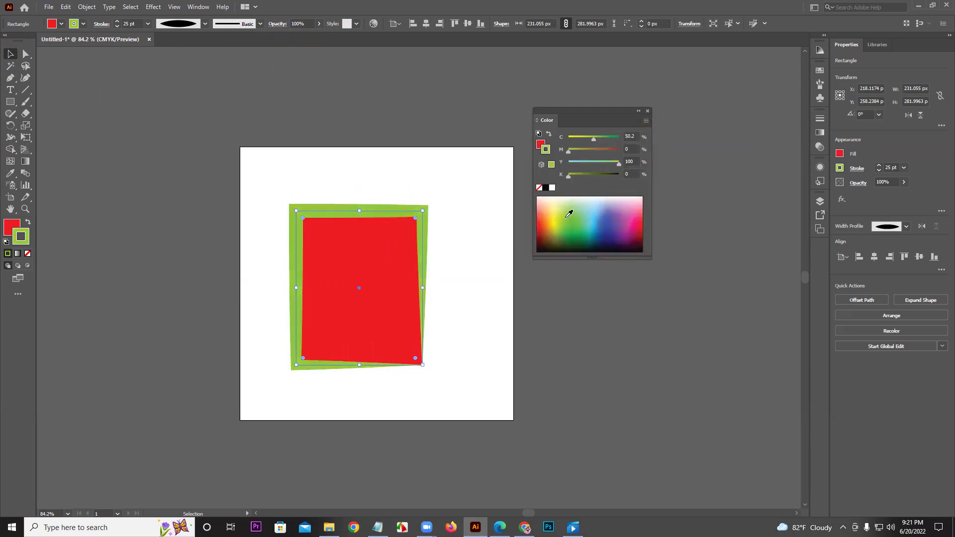
{"action": "left_click", "coordinate": [594, 139]}
{"action": "left_click_drag", "start_coordinate": [594, 140], "coordinate": [570, 140]}
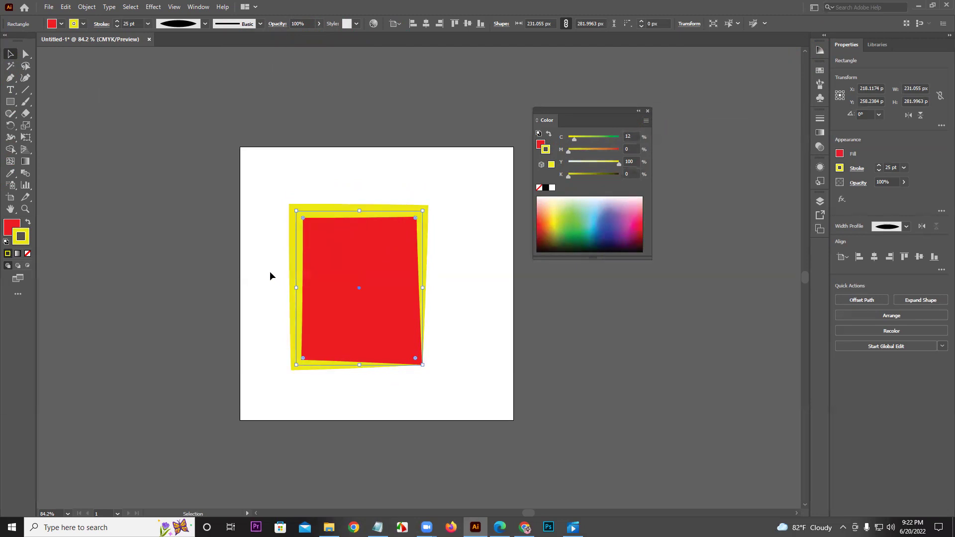
Bring the Fill swatch to the front in the toolbar
{"action": "left_click", "coordinate": [18, 229]}
{"action": "left_click", "coordinate": [14, 238]}
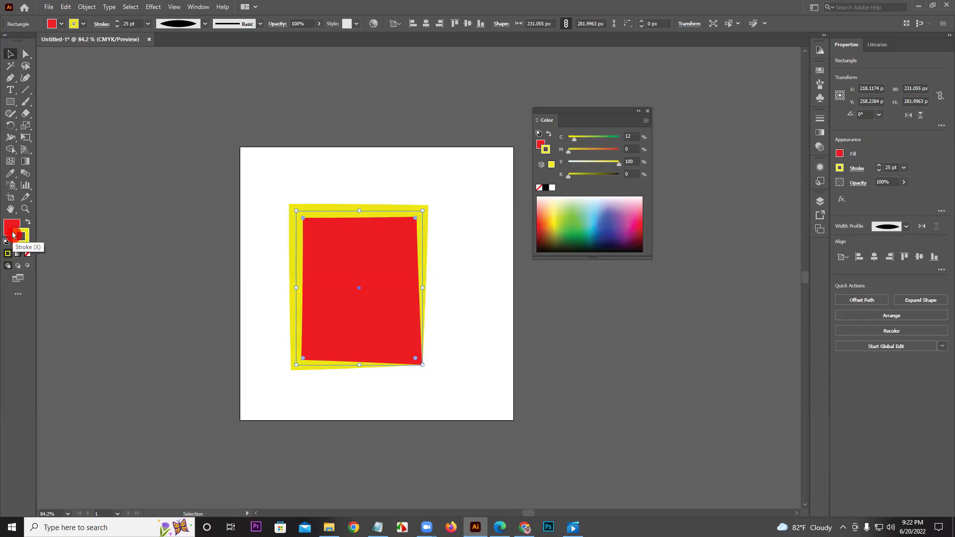
{"action": "left_click", "coordinate": [27, 235]}
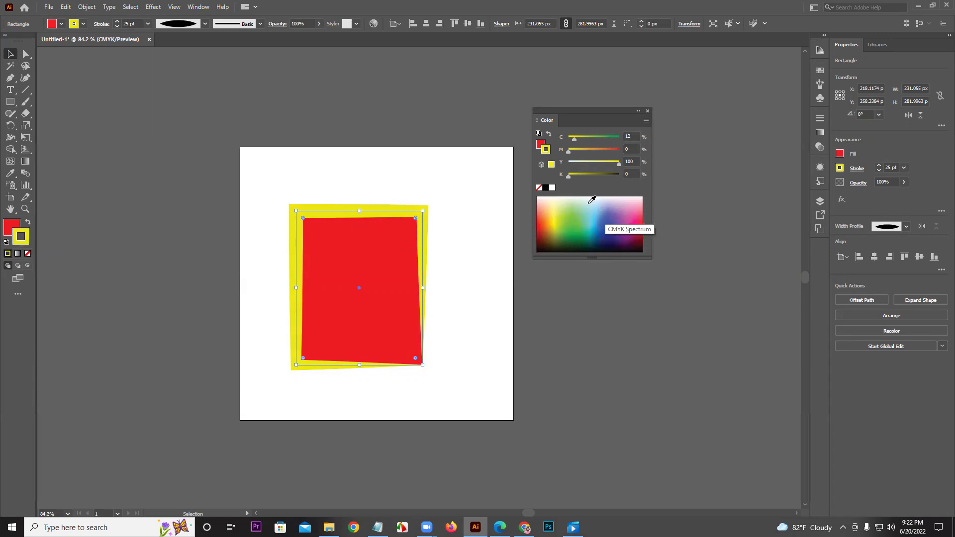
{"action": "left_click", "coordinate": [7, 234]}
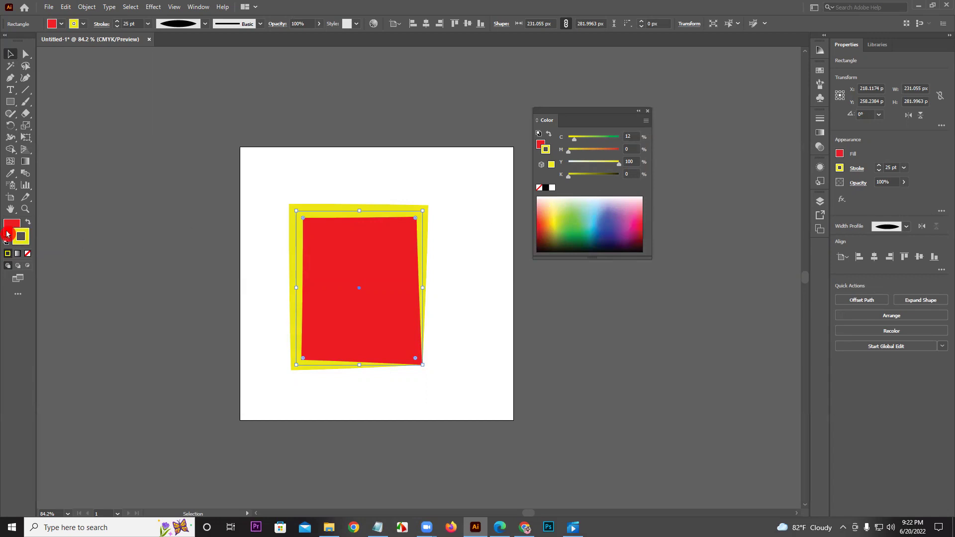
Sample blue and green spectrum colours, settling on a light teal fill
{"action": "left_click", "coordinate": [598, 208]}
{"action": "left_click", "coordinate": [569, 215]}
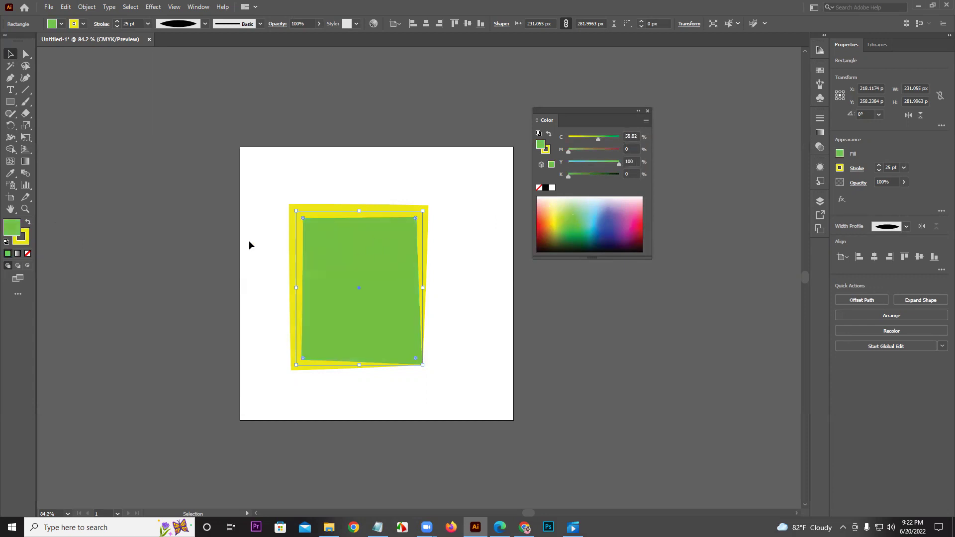
{"action": "left_click", "coordinate": [32, 241]}
{"action": "left_click", "coordinate": [536, 197]}
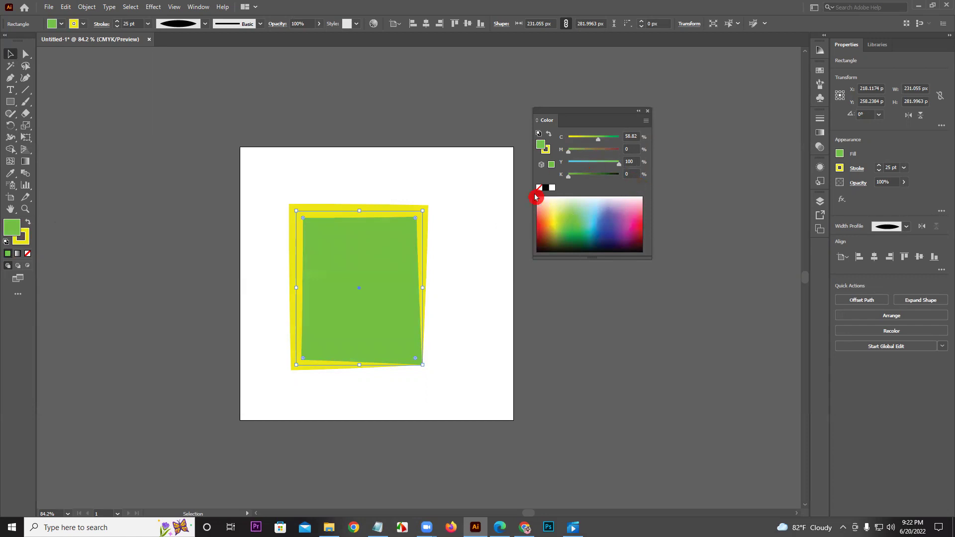
{"action": "left_click", "coordinate": [587, 205]}
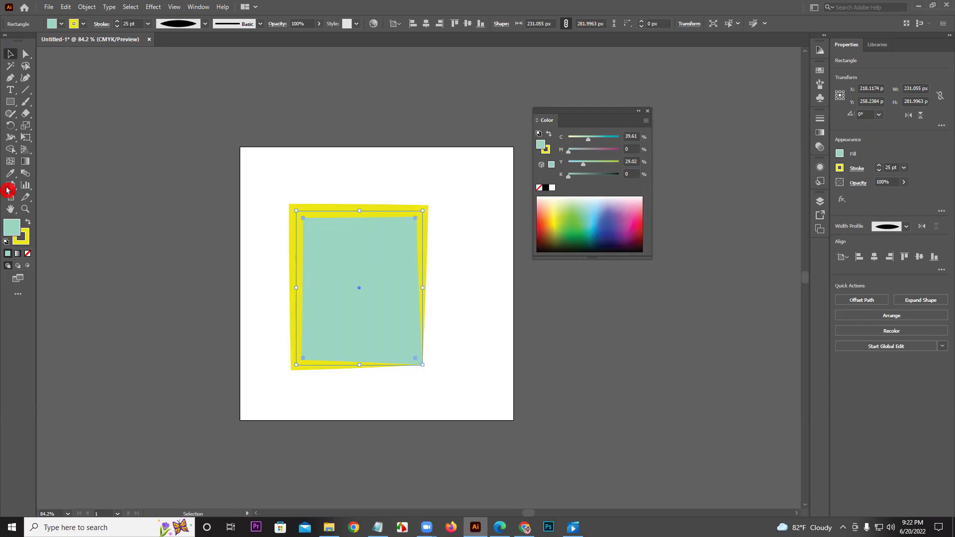
Try a gradient and then None on the fill, then restore the solid light teal fill
{"action": "left_click", "coordinate": [13, 224]}
{"action": "left_click", "coordinate": [18, 255]}
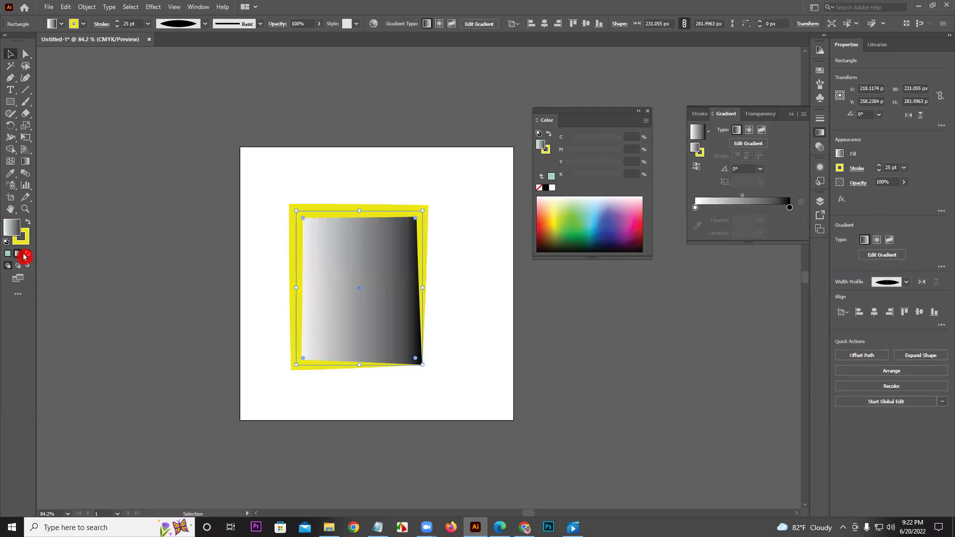
{"action": "left_click", "coordinate": [27, 254]}
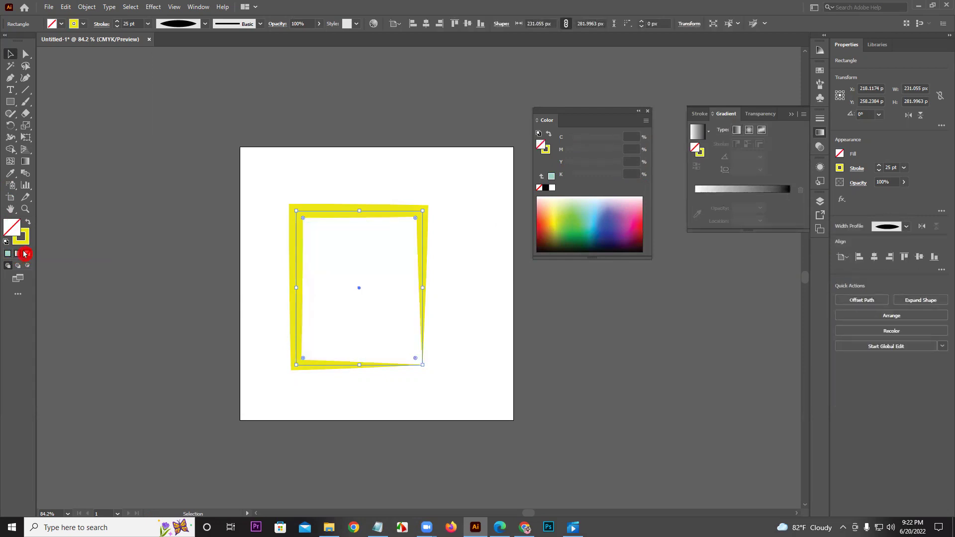
{"action": "left_click", "coordinate": [7, 254]}
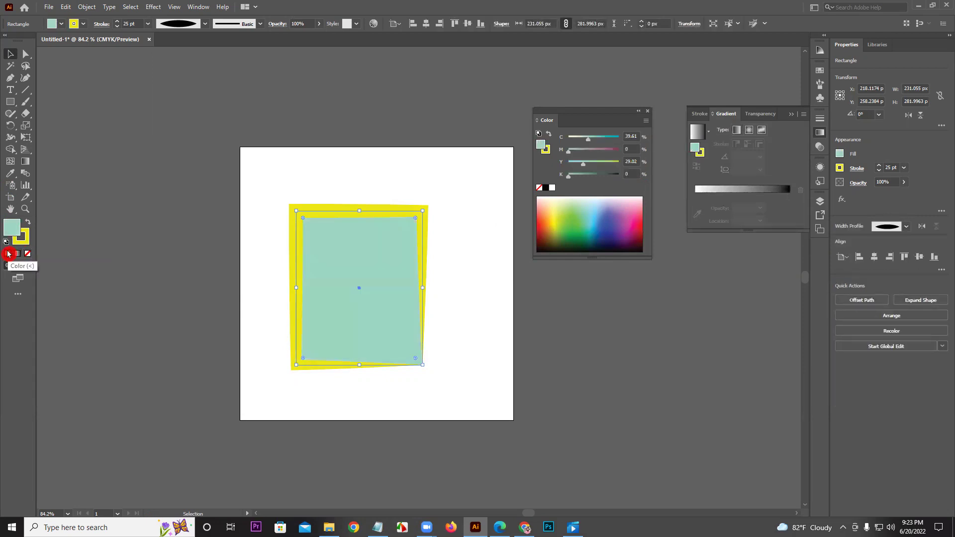
Set the stroke to a gradient, then None, removing the yellow outline
{"action": "left_click", "coordinate": [26, 243]}
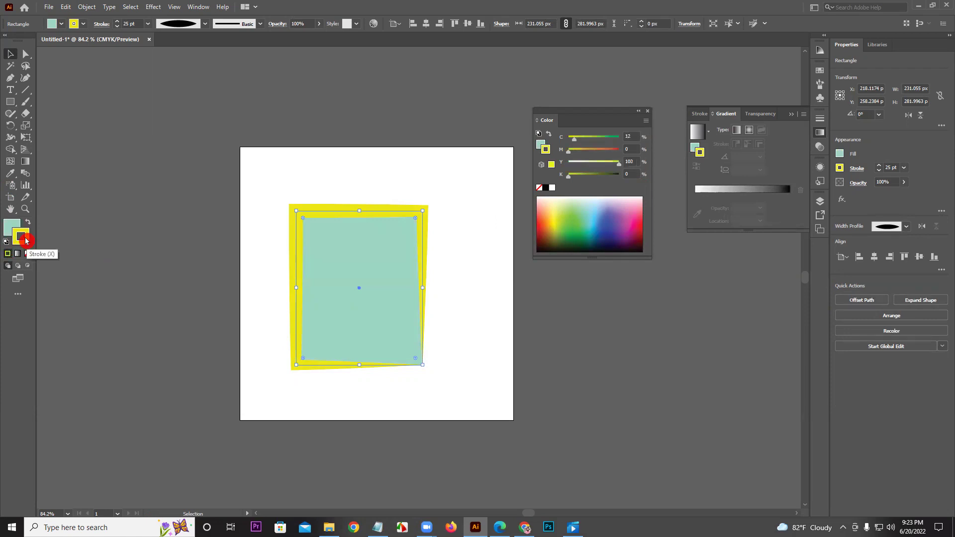
{"action": "left_click", "coordinate": [17, 255]}
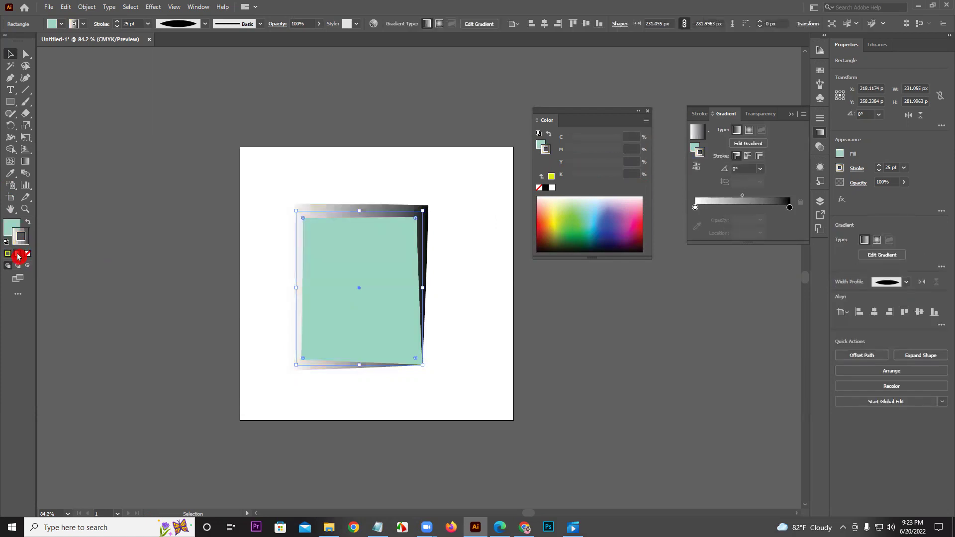
{"action": "left_click", "coordinate": [27, 255]}
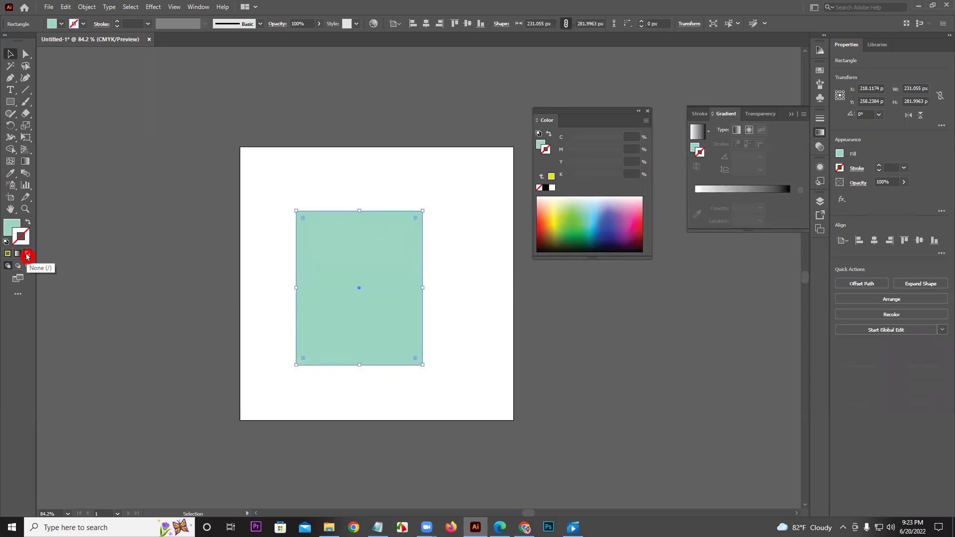
{"action": "left_click", "coordinate": [12, 228]}
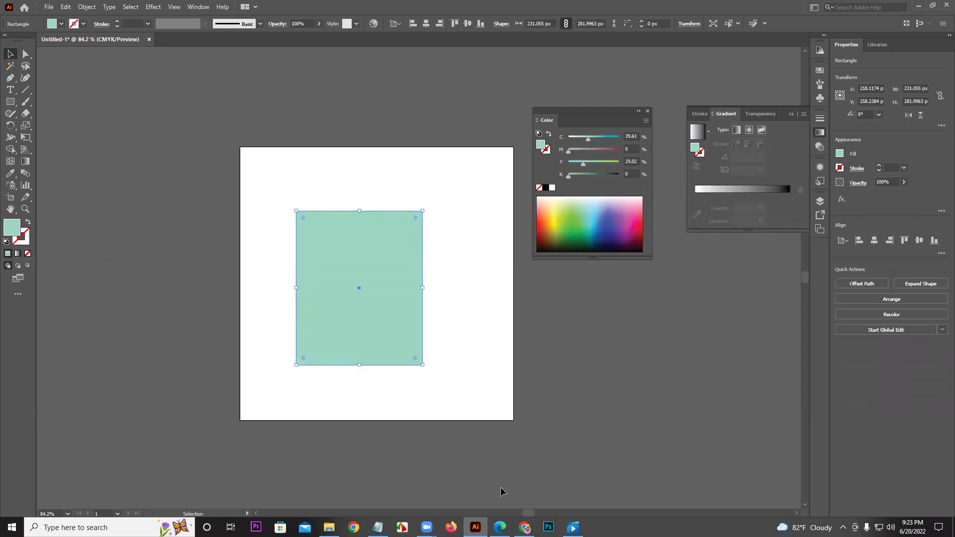
Delete the teal rectangle, dock the Color panel with the side panels, and select the Rectangle Tool
{"action": "left_click", "coordinate": [229, 525]}
{"action": "key", "text": "Delete"}
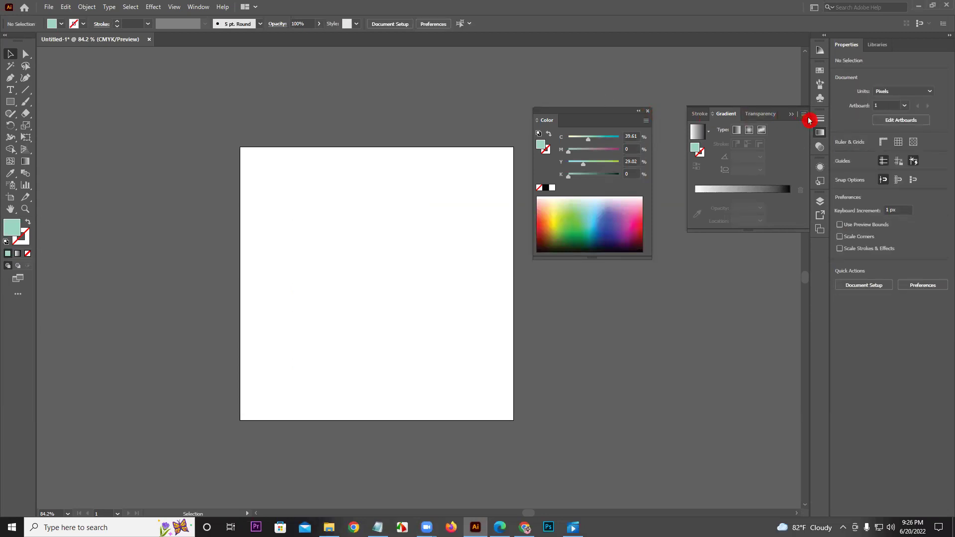
{"action": "left_click", "coordinate": [640, 123]}
{"action": "left_click_drag", "start_coordinate": [640, 123], "coordinate": [817, 46]}
{"action": "left_click", "coordinate": [820, 51]}
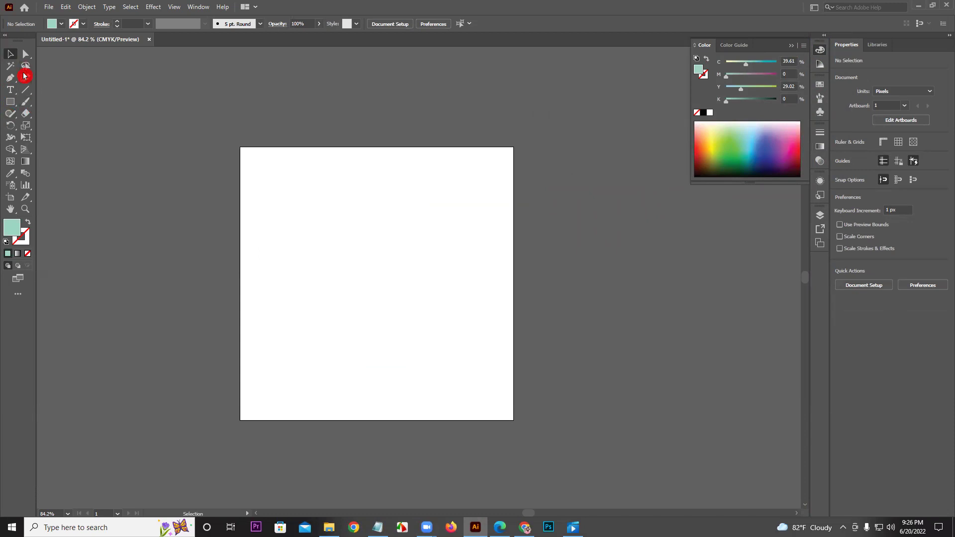
{"action": "left_click", "coordinate": [12, 106]}
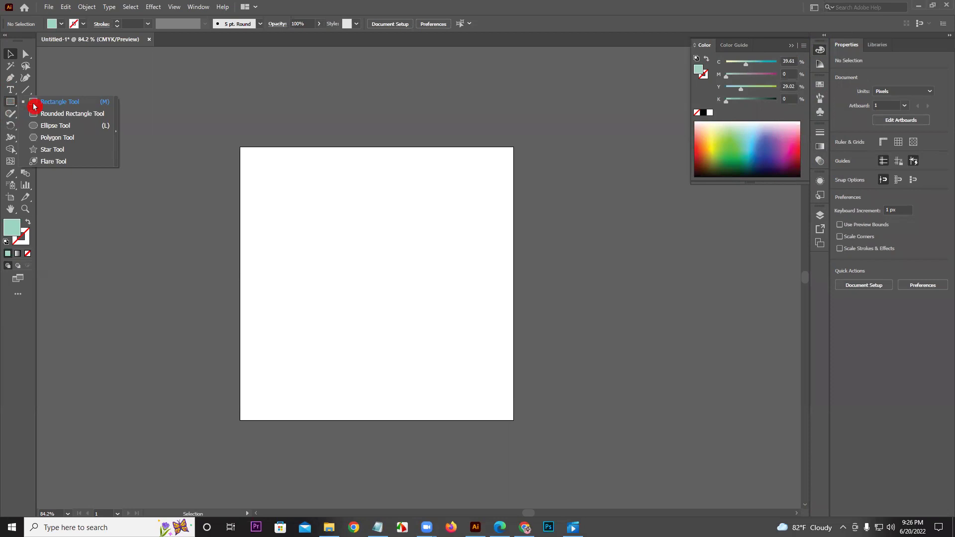
{"action": "left_click", "coordinate": [34, 102]}
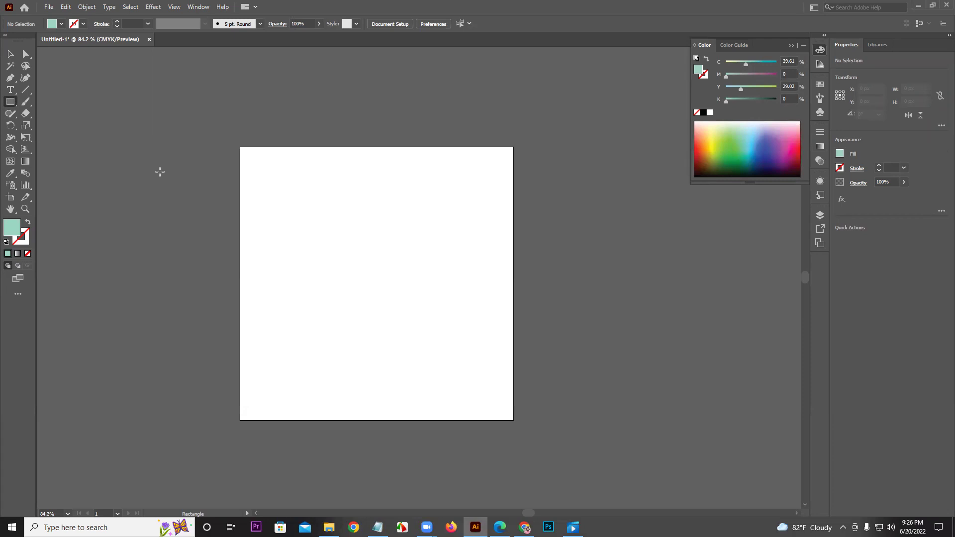
Scroll through the Grapic-Illustrator.pdf class pages in Edge, then switch back to Illustrator
{"action": "left_click", "coordinate": [500, 527]}
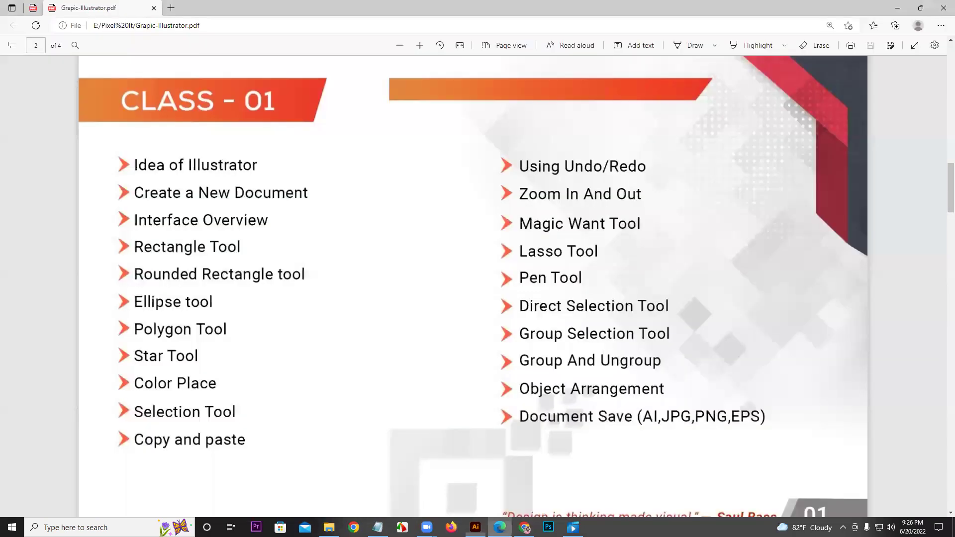
{"action": "mouse_move", "coordinate": [947, 209]}
{"action": "left_mouse_down"}
{"action": "mouse_move", "coordinate": [947, 171]}
{"action": "mouse_move", "coordinate": [947, 197]}
{"action": "left_mouse_up"}
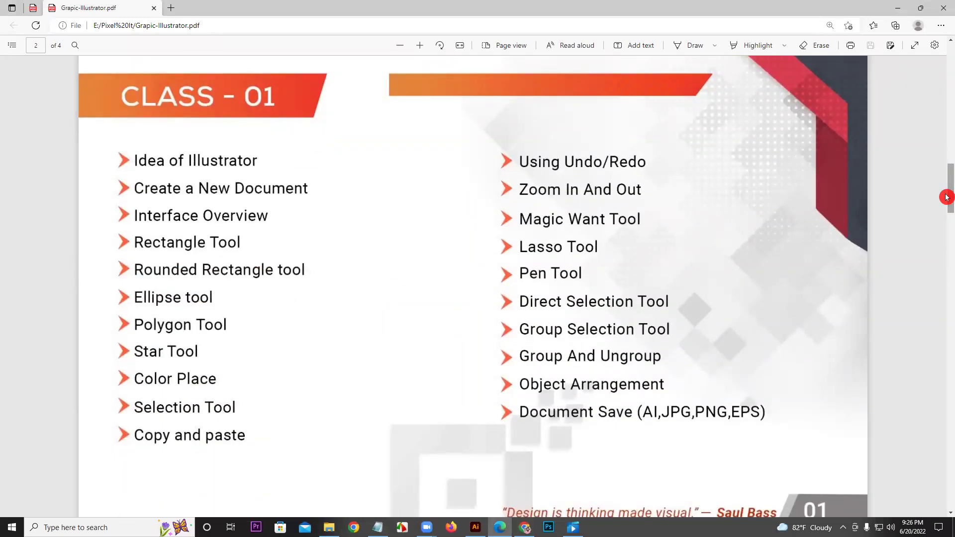
{"action": "left_click_drag", "start_coordinate": [946, 197], "coordinate": [946, 365]}
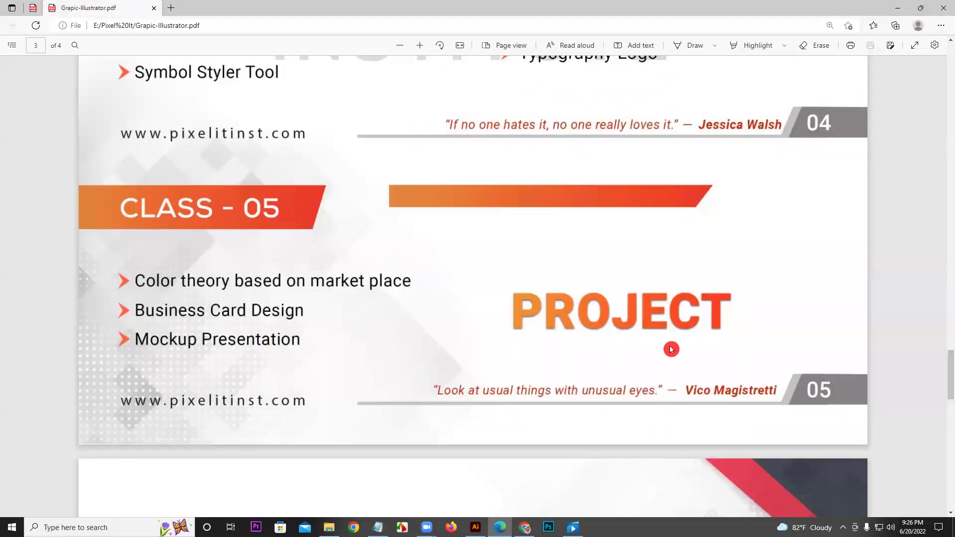
{"action": "left_click_drag", "start_coordinate": [948, 366], "coordinate": [948, 326]}
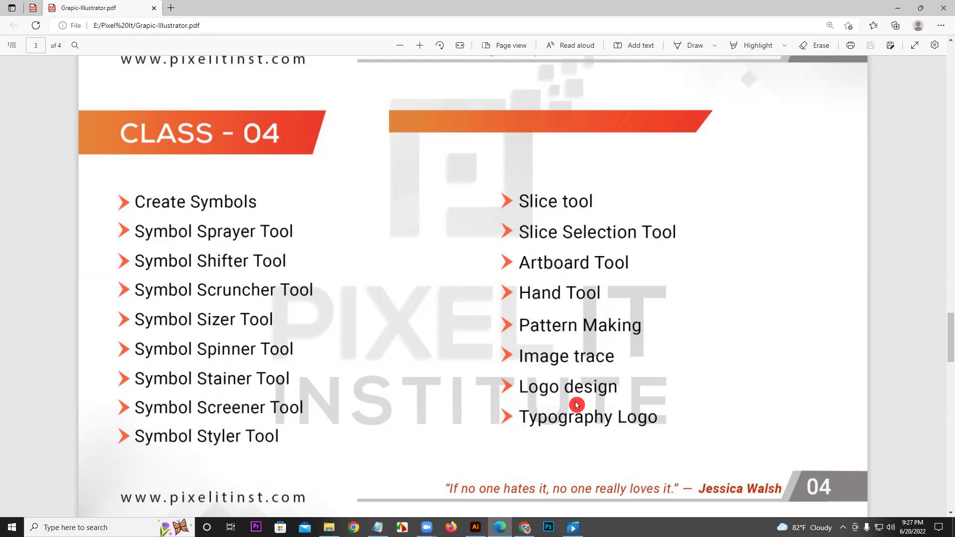
{"action": "left_click_drag", "start_coordinate": [947, 326], "coordinate": [947, 139]}
{"action": "left_click", "coordinate": [912, 218]}
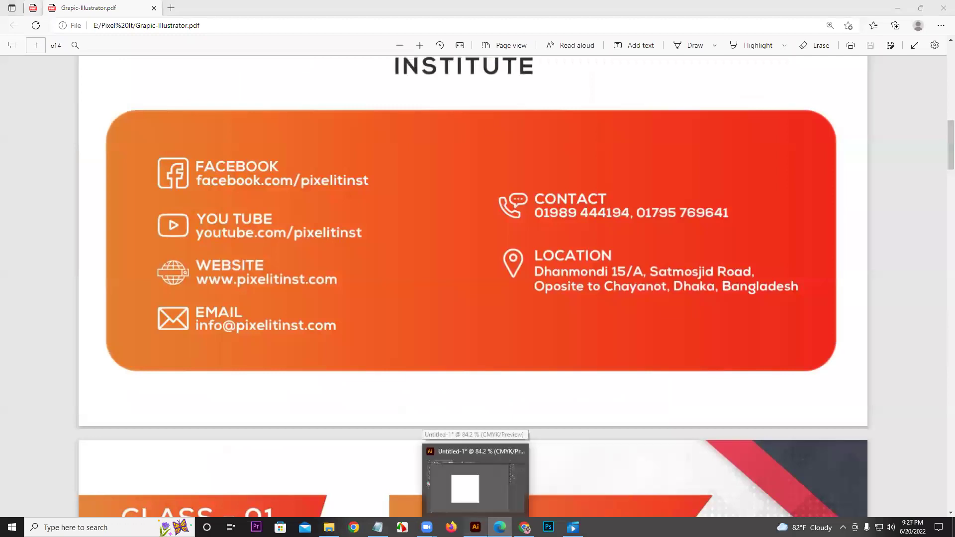
{"action": "left_click", "coordinate": [475, 527]}
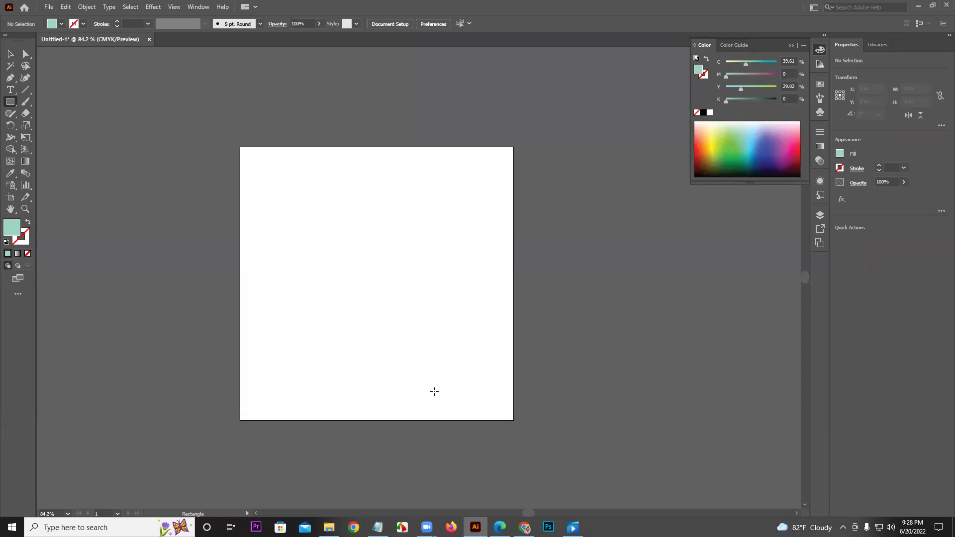
Draw a rectangle and mix its fill to dark blue (C 56.47, Y 0, K 85)
{"action": "left_click", "coordinate": [9, 103]}
{"action": "left_click", "coordinate": [65, 102]}
{"action": "left_click_drag", "start_coordinate": [294, 194], "coordinate": [399, 338]}
{"action": "left_click", "coordinate": [743, 139]}
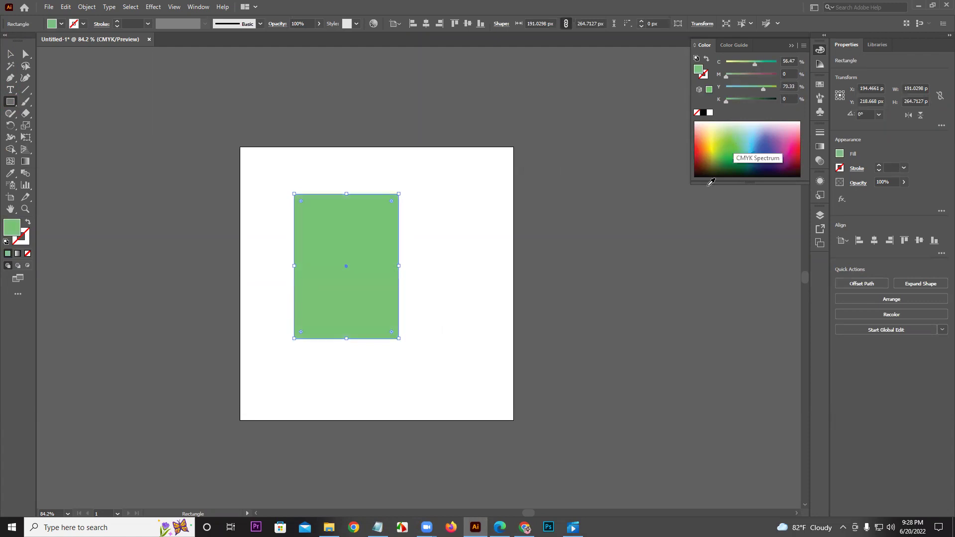
{"action": "left_click_drag", "start_coordinate": [764, 90], "coordinate": [727, 92]}
{"action": "mouse_move", "coordinate": [770, 99]}
{"action": "left_mouse_down"}
{"action": "mouse_move", "coordinate": [761, 97]}
{"action": "mouse_move", "coordinate": [770, 99]}
{"action": "left_mouse_up"}
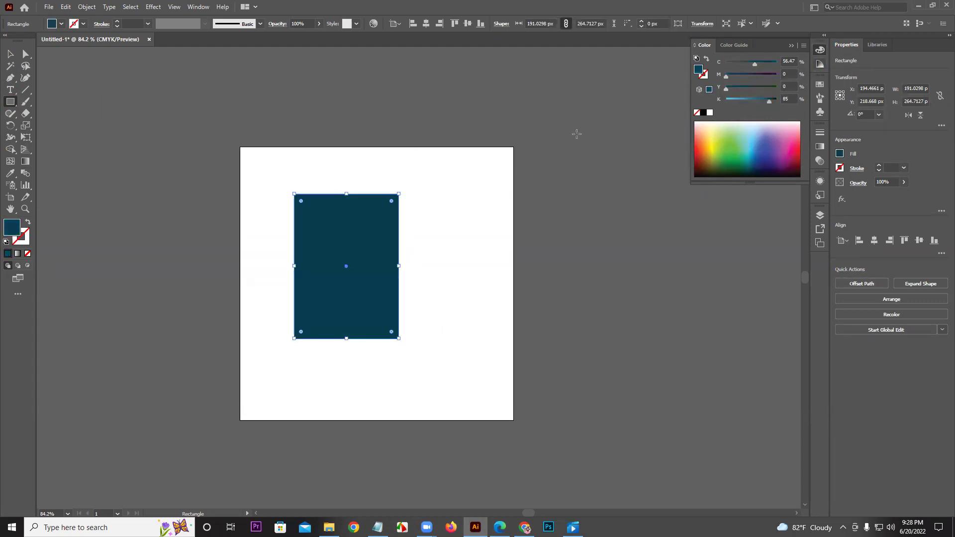
Draw practice rectangles and squares, including one from the centre, and delete them all
{"action": "left_click_drag", "start_coordinate": [417, 169], "coordinate": [491, 298]}
{"action": "left_click_drag", "start_coordinate": [317, 165], "coordinate": [376, 178]}
{"action": "key", "text": "ctrl+a"}
{"action": "key", "text": "Delete"}
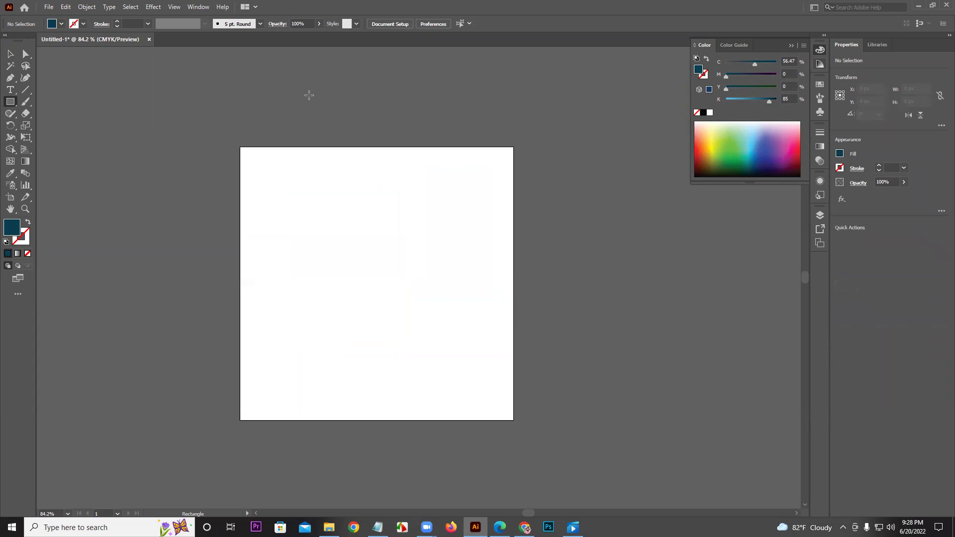
{"action": "left_click_drag", "start_coordinate": [297, 195], "coordinate": [405, 376]}
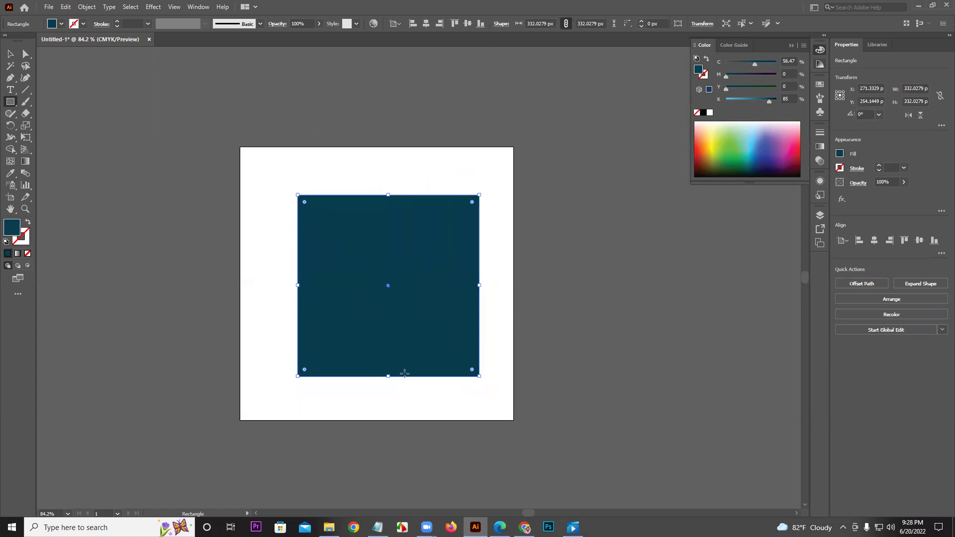
{"action": "key", "text": "Delete"}
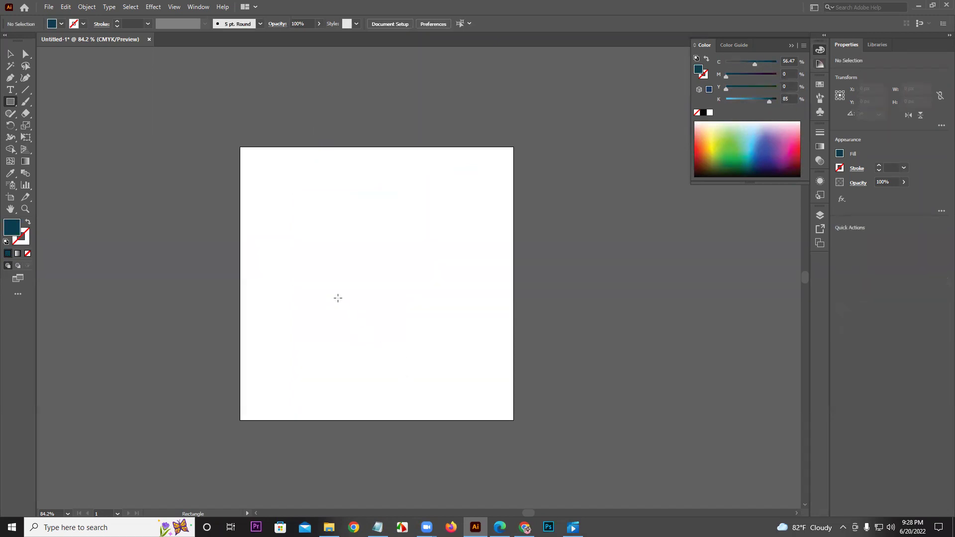
{"action": "left_click_drag", "start_coordinate": [331, 248], "coordinate": [399, 314]}
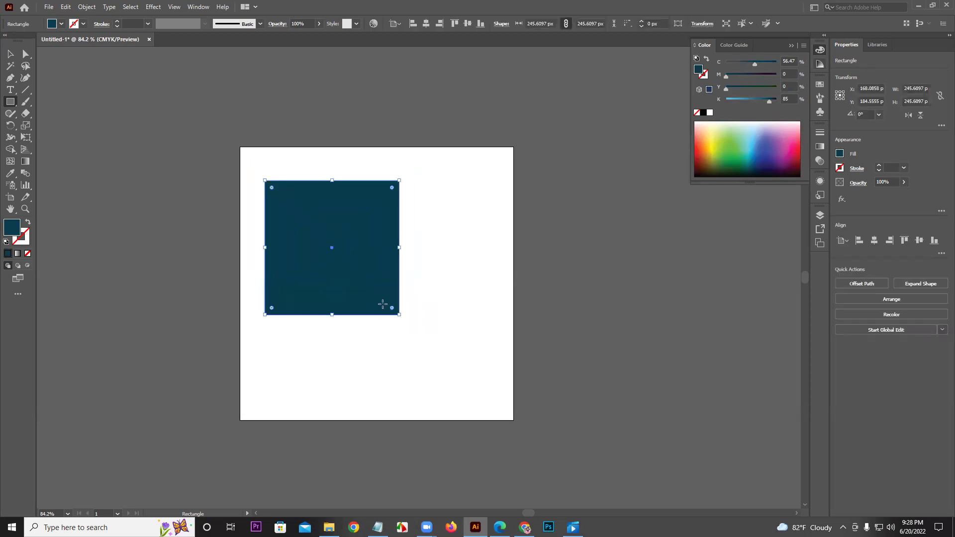
{"action": "key", "text": "Delete"}
{"action": "left_click", "coordinate": [347, 224]}
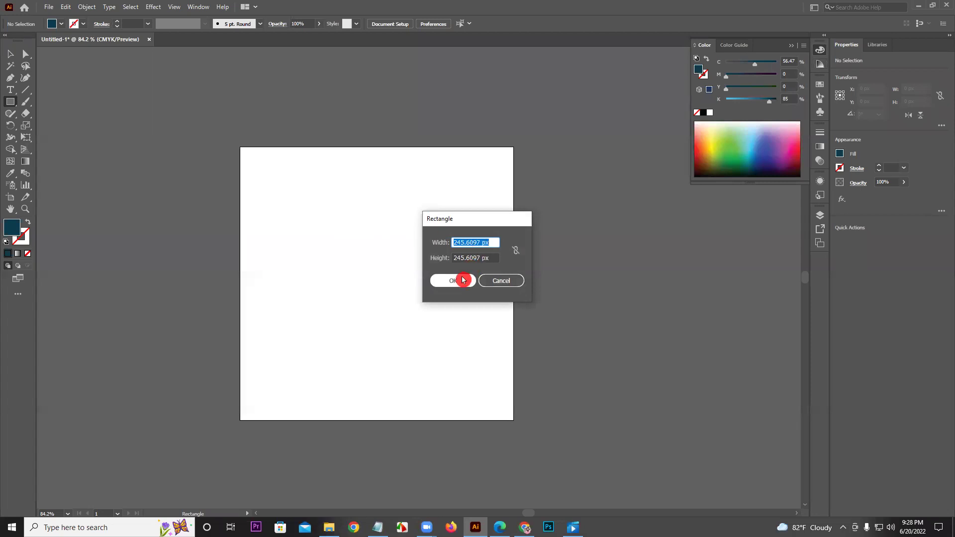
{"action": "left_click", "coordinate": [484, 250]}
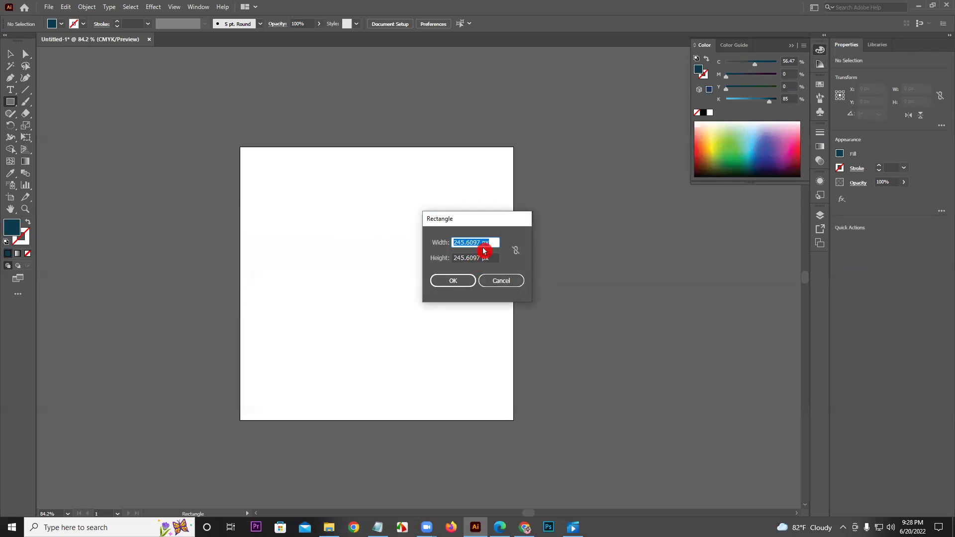
{"action": "left_click", "coordinate": [488, 242]}
{"action": "left_click", "coordinate": [493, 241]}
{"action": "key", "text": "Return"}
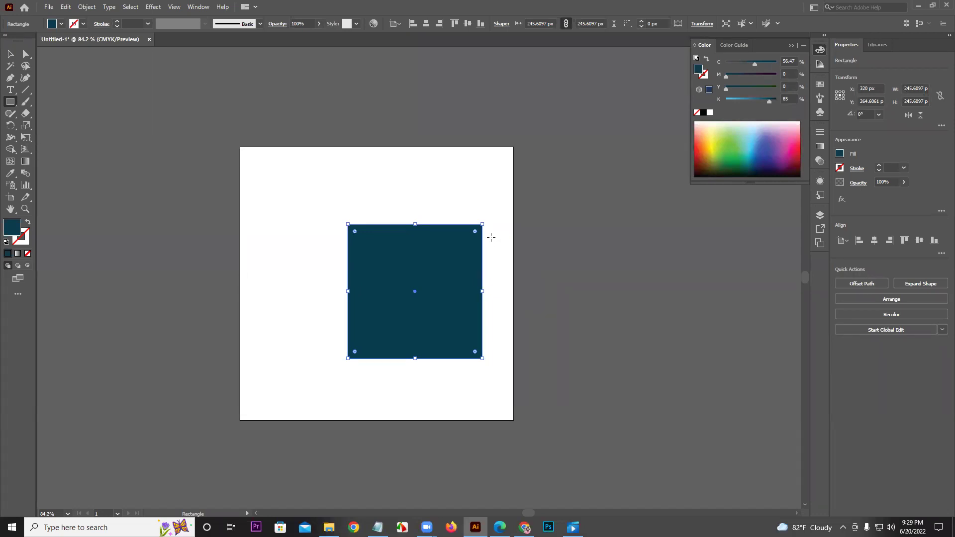
{"action": "key", "text": "Delete"}
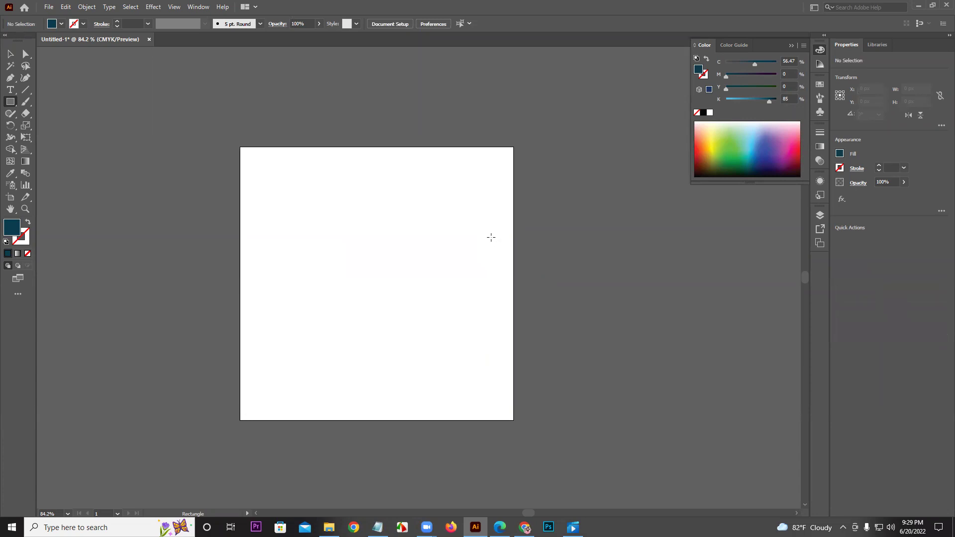
Choose the Rounded Rectangle tool and draw five rounded rectangles around the artboard
{"action": "left_click_drag", "start_coordinate": [10, 102], "coordinate": [55, 115]}
{"action": "mouse_move", "coordinate": [240, 172]}
{"action": "left_mouse_down"}
{"action": "mouse_move", "coordinate": [316, 243]}
{"action": "mouse_move", "coordinate": [370, 276]}
{"action": "left_mouse_up"}
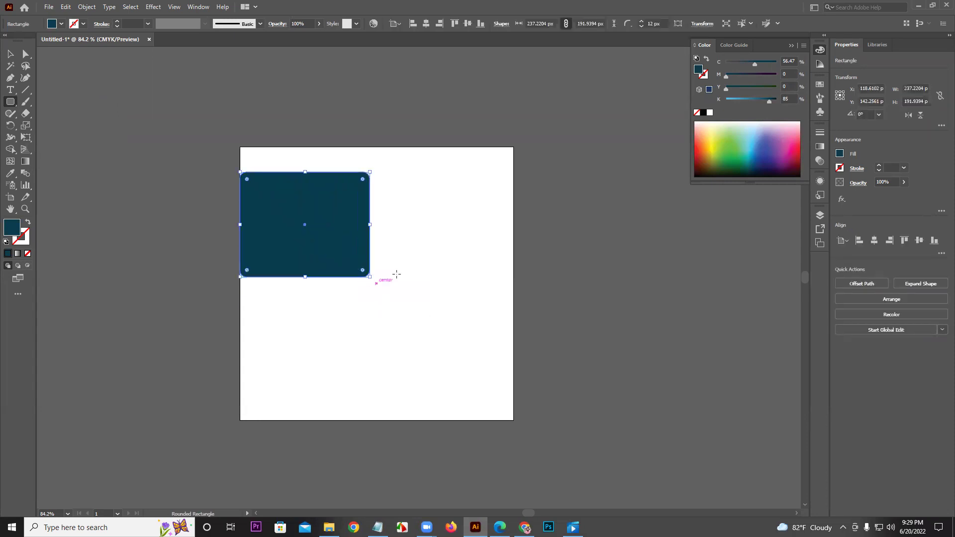
{"action": "left_click_drag", "start_coordinate": [407, 238], "coordinate": [452, 359]}
{"action": "left_click_drag", "start_coordinate": [300, 318], "coordinate": [406, 400]}
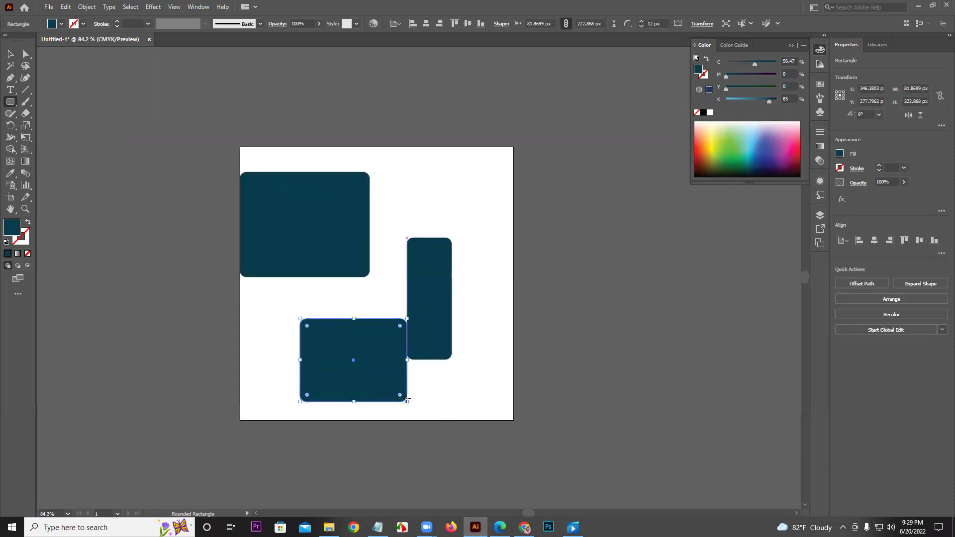
{"action": "left_click_drag", "start_coordinate": [410, 178], "coordinate": [493, 238]}
{"action": "left_click_drag", "start_coordinate": [386, 138], "coordinate": [493, 175]}
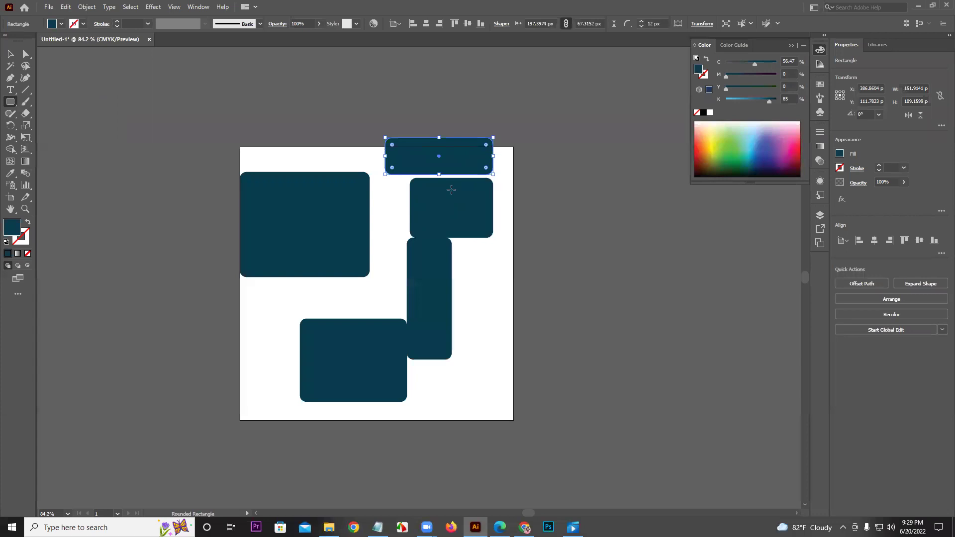
Draw a sixth rounded rectangle at the lower right, then select all six and delete them
{"action": "key", "text": "ctrl"}
{"action": "left_click", "coordinate": [644, 26]}
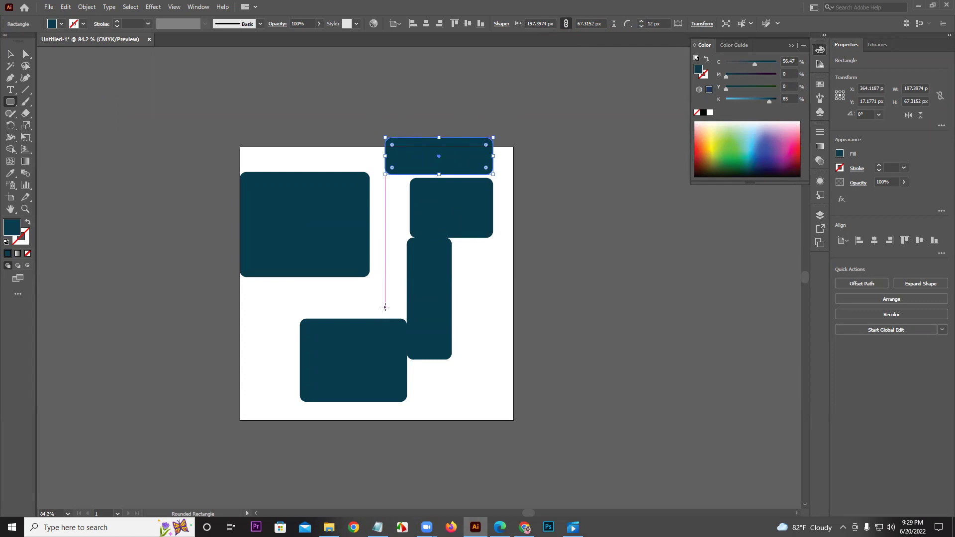
{"action": "left_click_drag", "start_coordinate": [386, 306], "coordinate": [414, 331]}
{"action": "left_click_drag", "start_coordinate": [520, 448], "coordinate": [520, 448]}
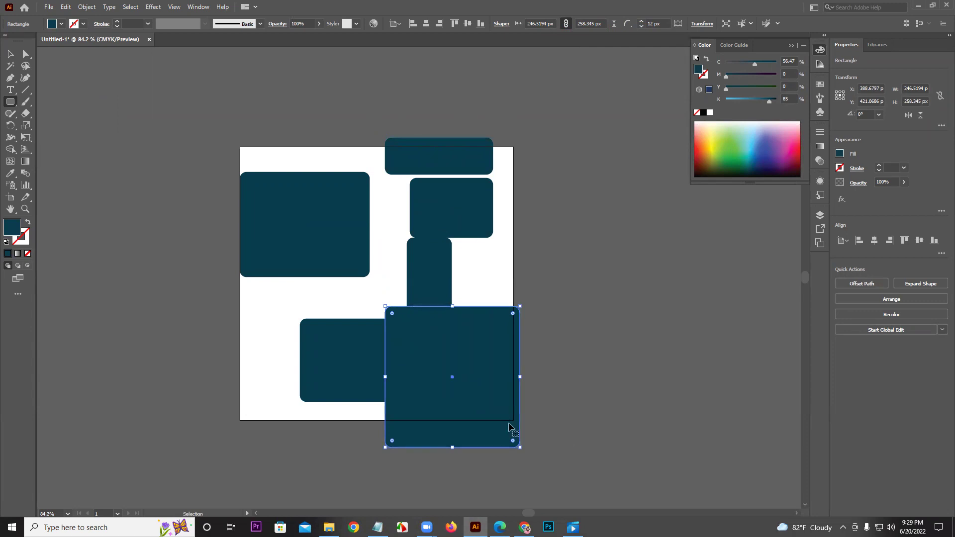
{"action": "key", "text": "ctrl+a"}
{"action": "key", "text": "Delete"}
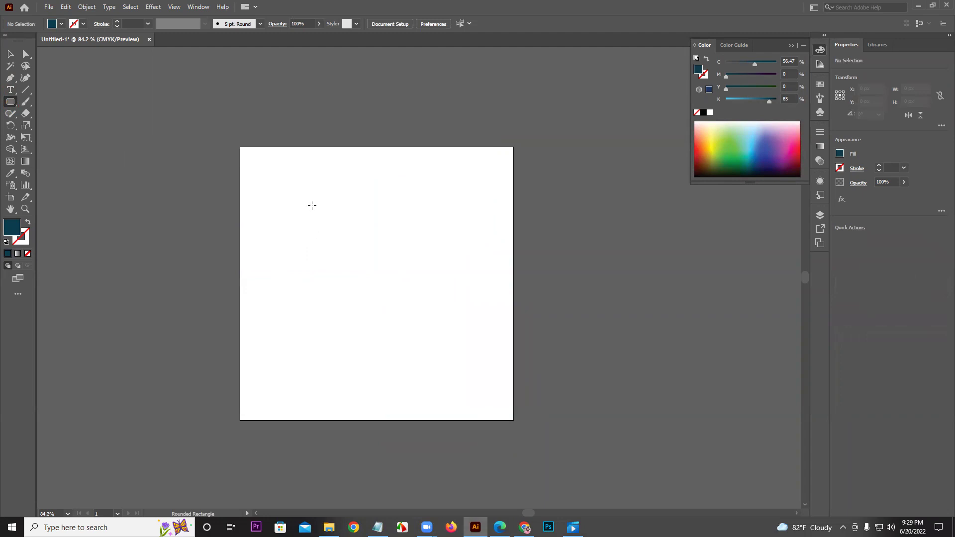
Draw a rounded rectangle and enlarge its corner radius with the corner widget and Control bar arrows
{"action": "left_click_drag", "start_coordinate": [312, 205], "coordinate": [455, 377]}
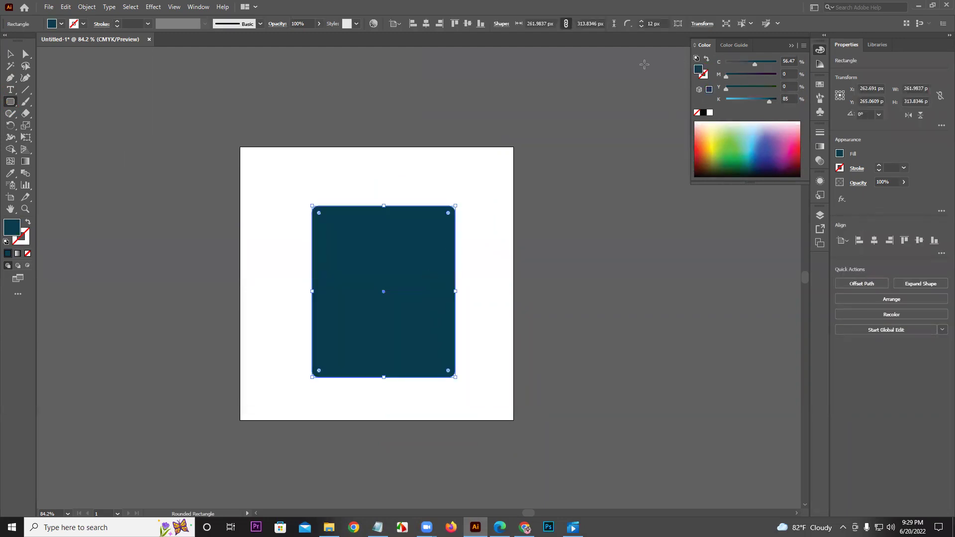
{"action": "left_click_drag", "start_coordinate": [319, 213], "coordinate": [352, 264]}
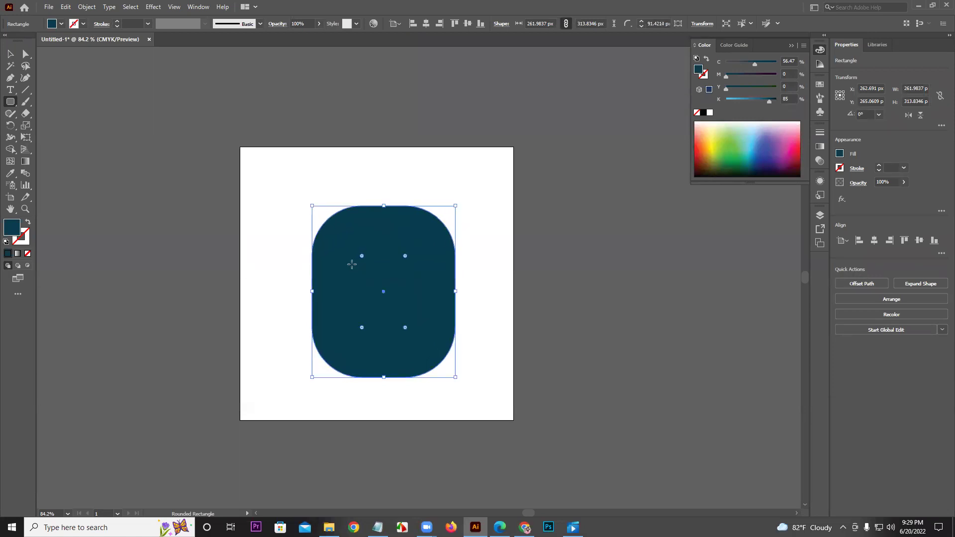
{"action": "key", "text": "ctrl+z"}
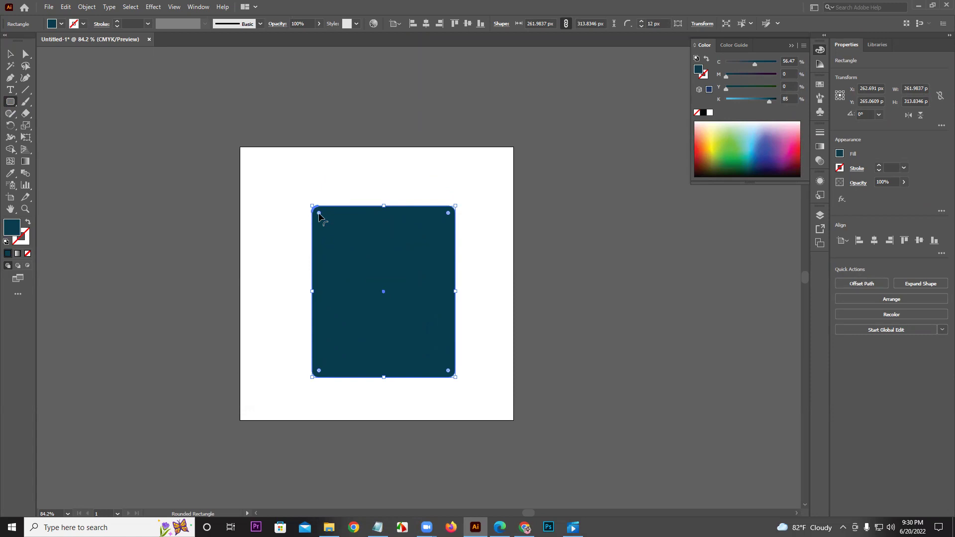
{"action": "left_click_drag", "start_coordinate": [319, 215], "coordinate": [365, 193]}
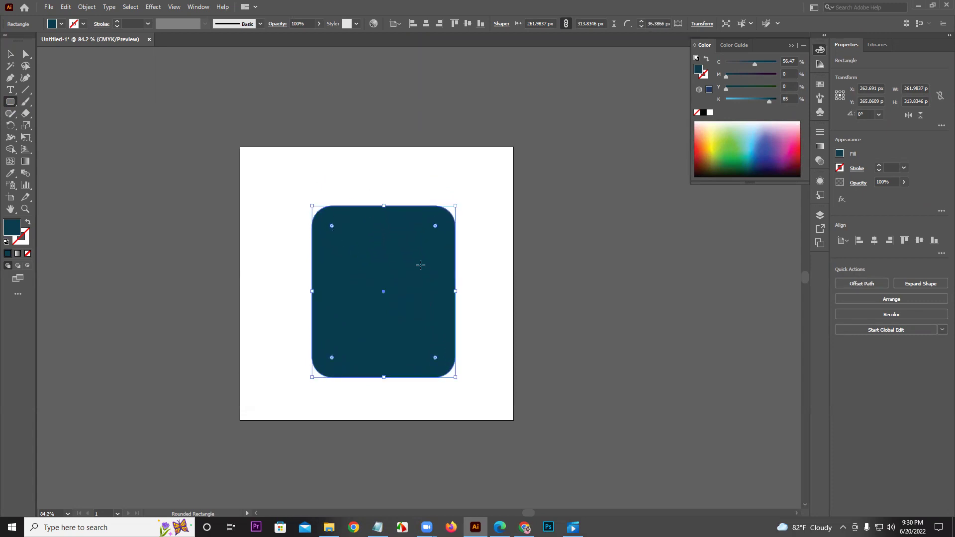
{"action": "left_click", "coordinate": [642, 22]}
{"action": "left_click", "coordinate": [641, 22]}
{"action": "left_click", "coordinate": [642, 23]}
{"action": "left_click", "coordinate": [641, 22]}
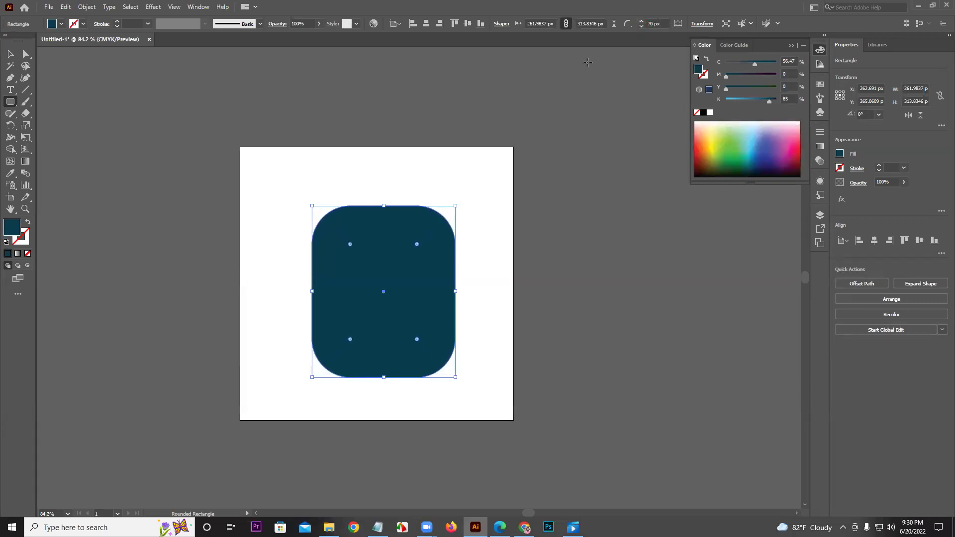
Delete it, then open and cancel the Rounded Rectangle dialog (261.9837 × 313.8346 px, 12 px radius)
{"action": "key", "text": "Delete"}
{"action": "left_click", "coordinate": [315, 166]}
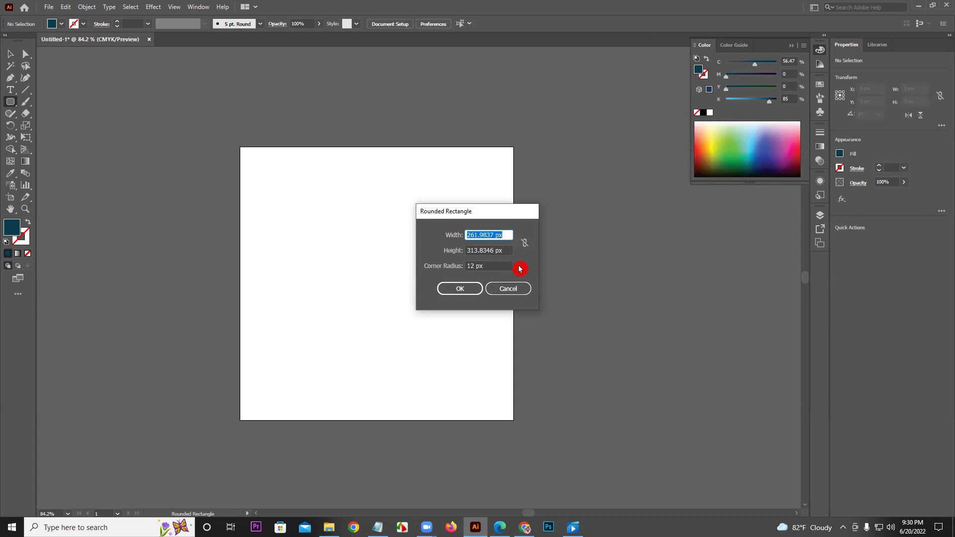
{"action": "left_click", "coordinate": [509, 289]}
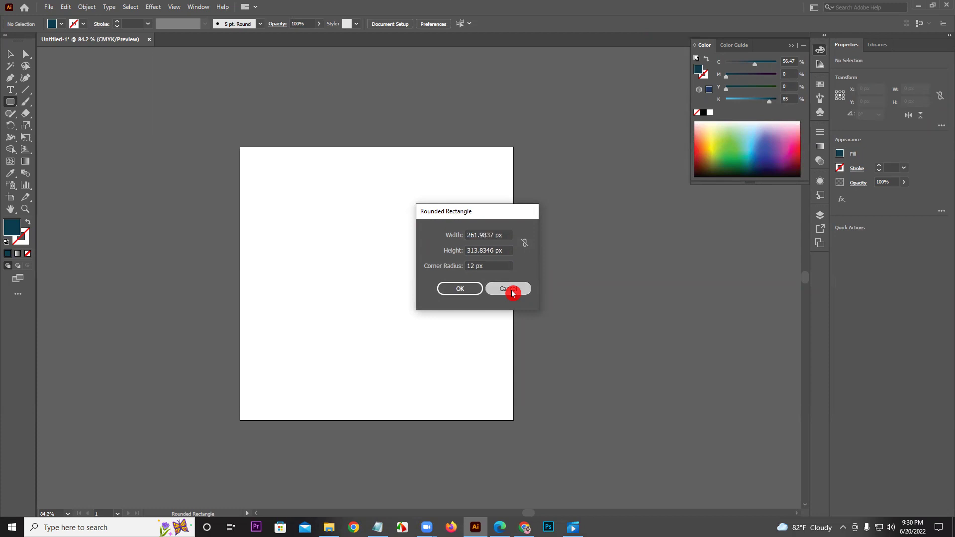
{"action": "left_click", "coordinate": [305, 521]}
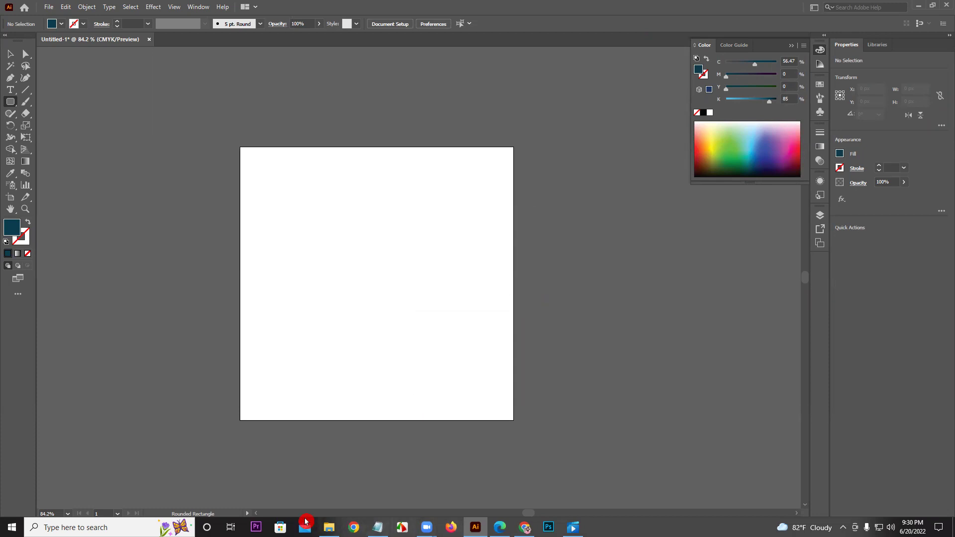
Choose the Ellipse tool from the shape tool flyout
{"action": "left_click", "coordinate": [512, 335]}
{"action": "left_click", "coordinate": [11, 91]}
{"action": "mouse_move", "coordinate": [10, 101]}
{"action": "left_mouse_down"}
{"action": "mouse_move", "coordinate": [47, 101]}
{"action": "mouse_move", "coordinate": [50, 114]}
{"action": "left_mouse_up"}
{"action": "left_click_drag", "start_coordinate": [10, 104], "coordinate": [60, 126]}
Draw three dark-blue circles, the last from the centre filling the artboard, deleting each
{"action": "left_click_drag", "start_coordinate": [285, 190], "coordinate": [417, 321]}
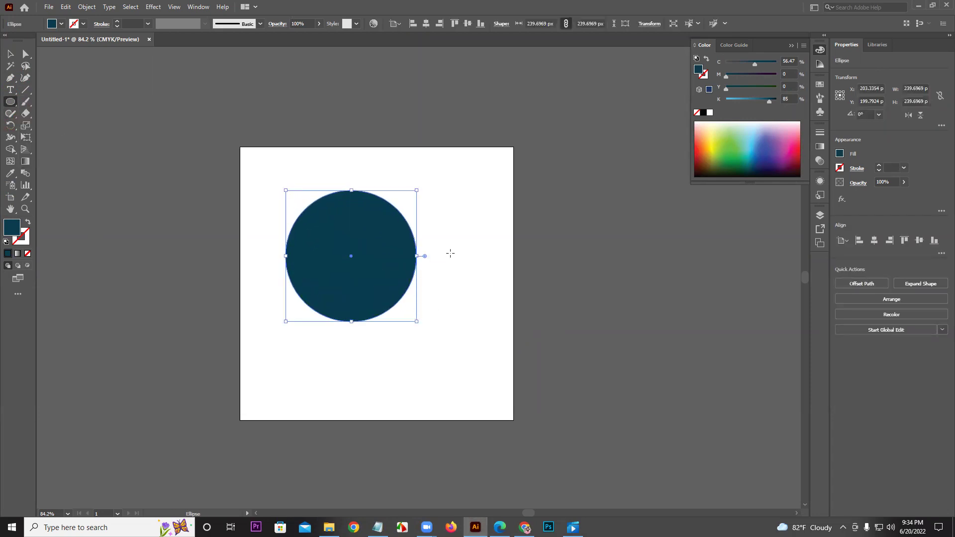
{"action": "key", "text": "Delete"}
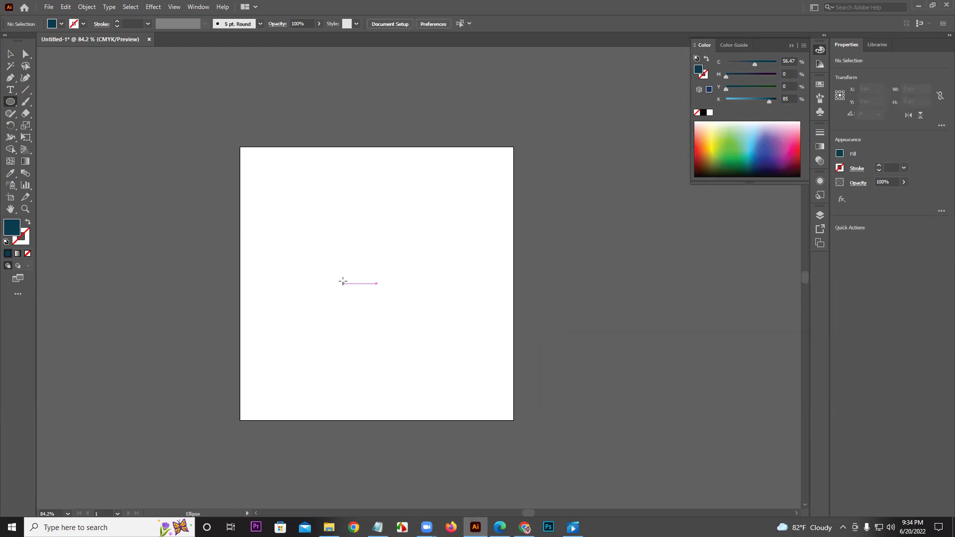
{"action": "left_click_drag", "start_coordinate": [306, 203], "coordinate": [470, 367]}
{"action": "key", "text": "Delete"}
{"action": "left_click_drag", "start_coordinate": [376, 284], "coordinate": [409, 419]}
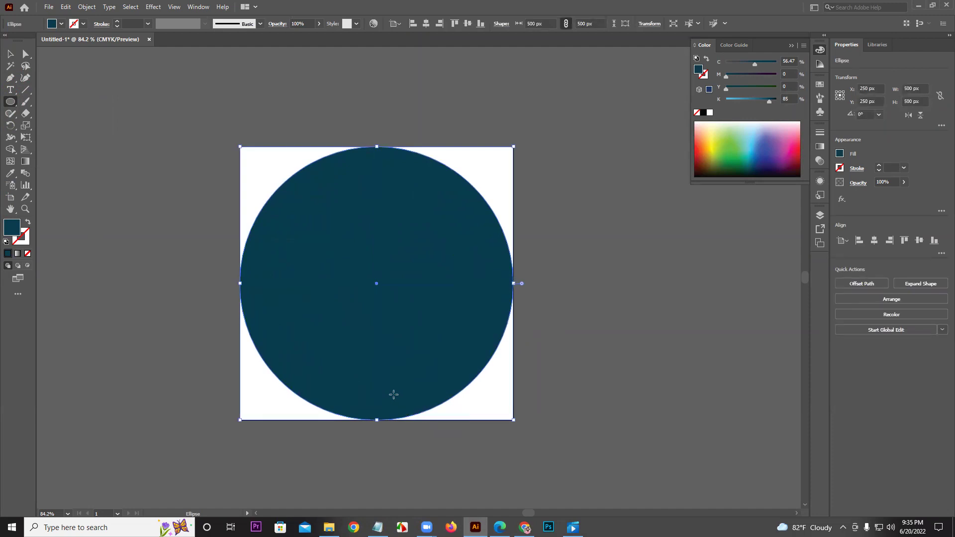
{"action": "key", "text": "Delete"}
Open and cancel the Ellipse dialog, then show the shape tool flyout
{"action": "left_click", "coordinate": [367, 231]}
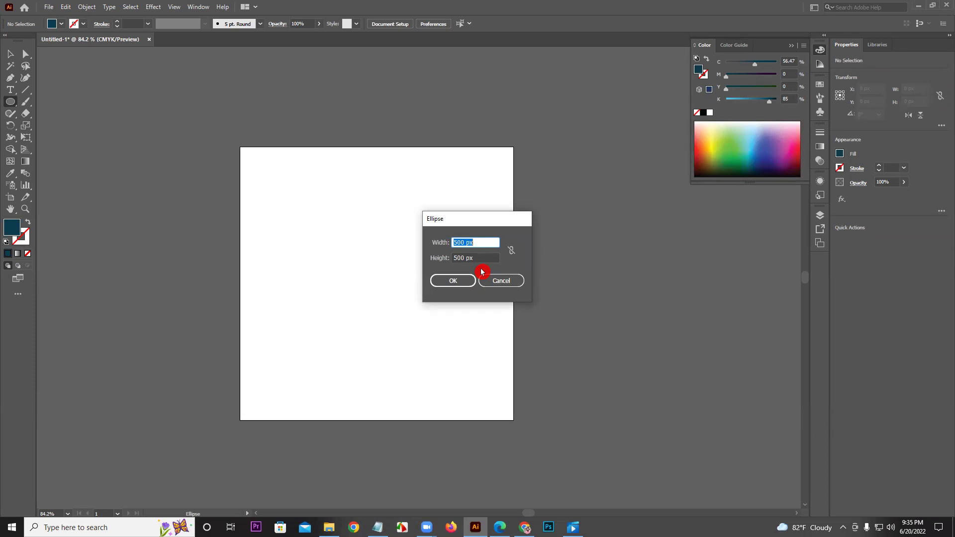
{"action": "left_click", "coordinate": [490, 281]}
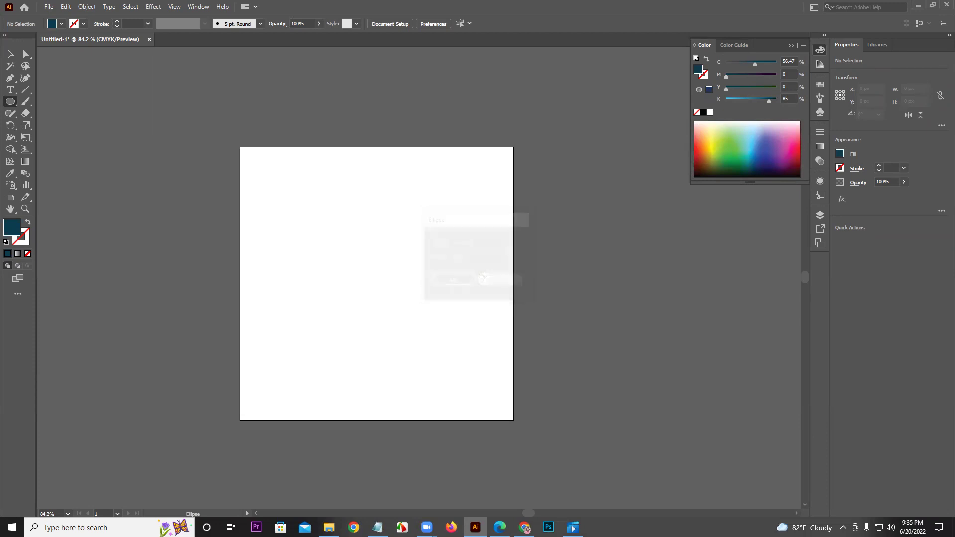
{"action": "right_click", "coordinate": [10, 102]}
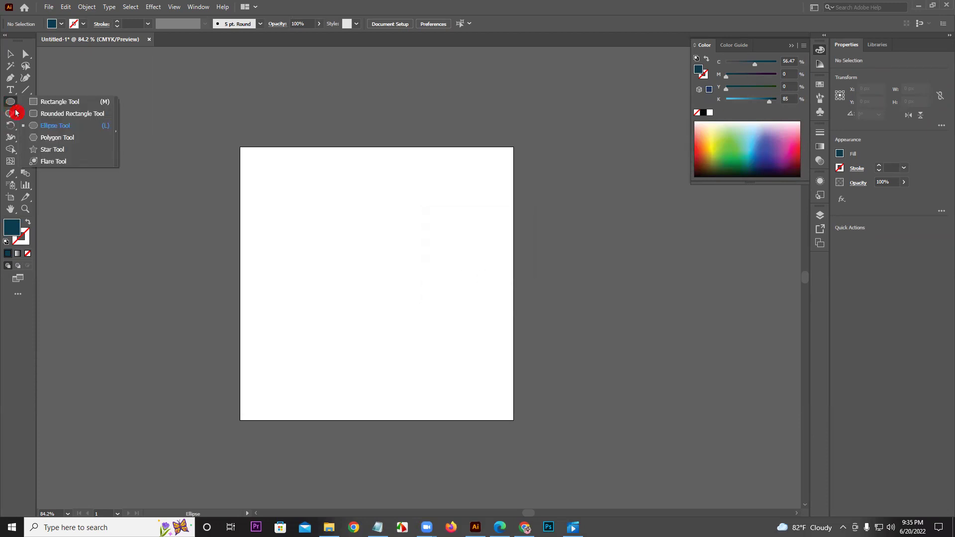
Switch to the Polygon tool, draw a hexagon from the artboard centre, and delete it
{"action": "left_click", "coordinate": [47, 138]}
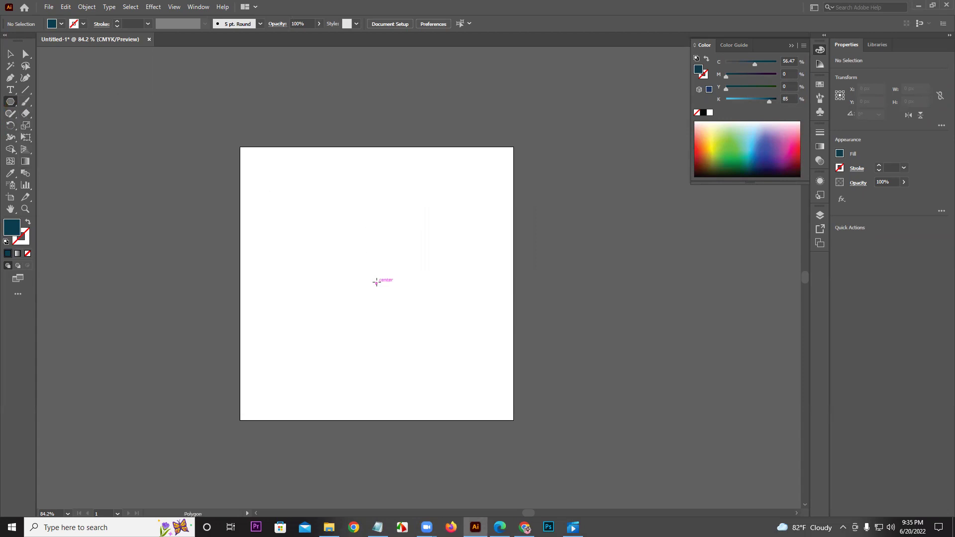
{"action": "left_click_drag", "start_coordinate": [376, 282], "coordinate": [464, 414]}
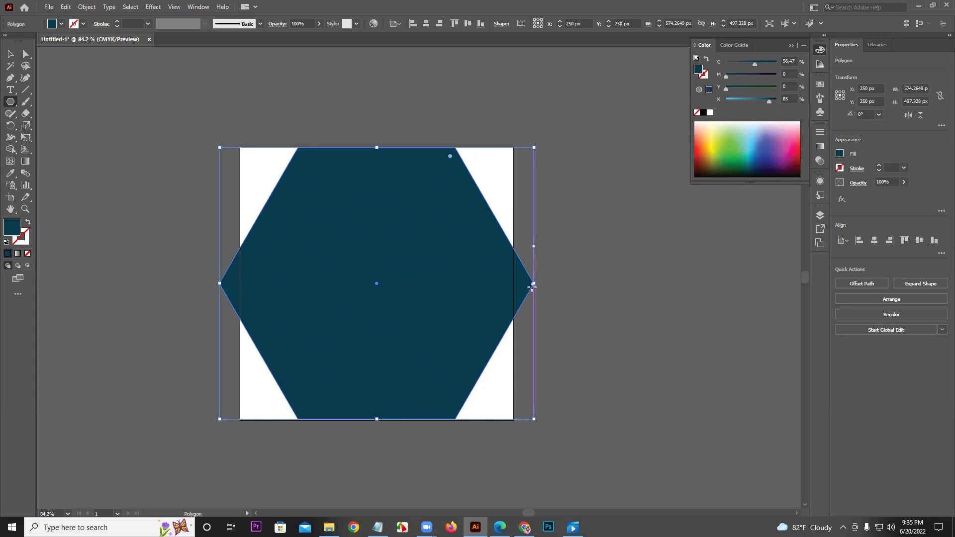
{"action": "key", "text": "Delete"}
Create a triangle by setting Sides to 3 in the Polygon dialog
{"action": "left_click", "coordinate": [377, 250]}
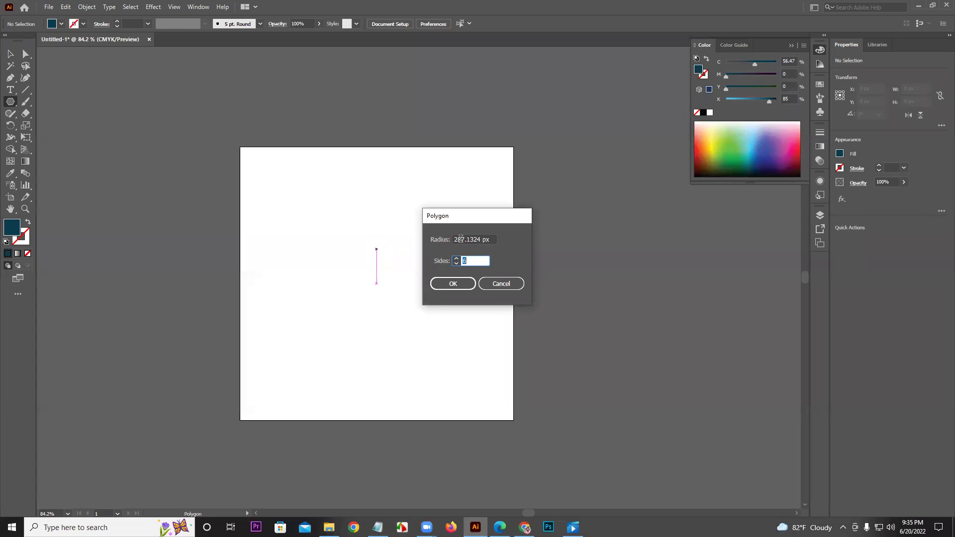
{"action": "left_click", "coordinate": [458, 261]}
{"action": "left_click", "coordinate": [456, 264]}
{"action": "left_click", "coordinate": [456, 262]}
{"action": "left_click", "coordinate": [455, 264]}
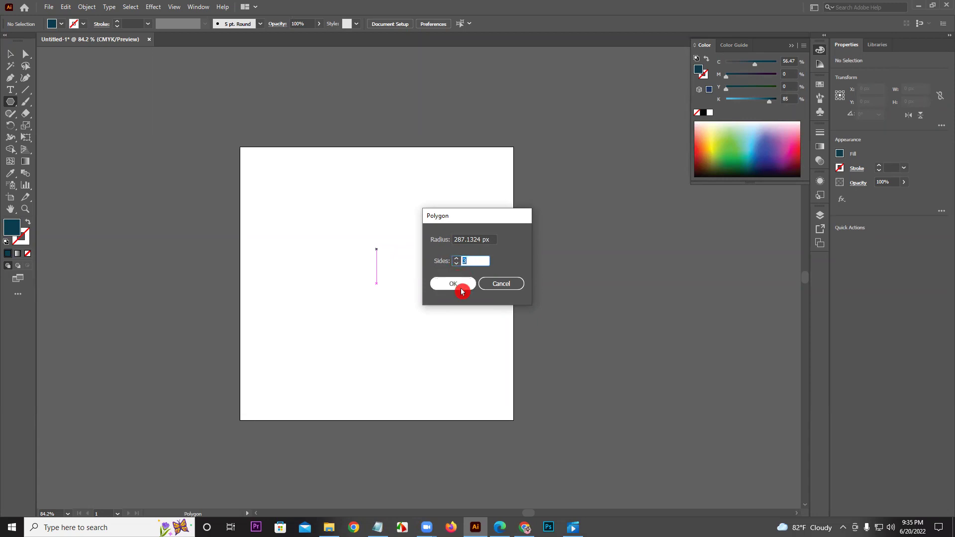
{"action": "left_click", "coordinate": [461, 284]}
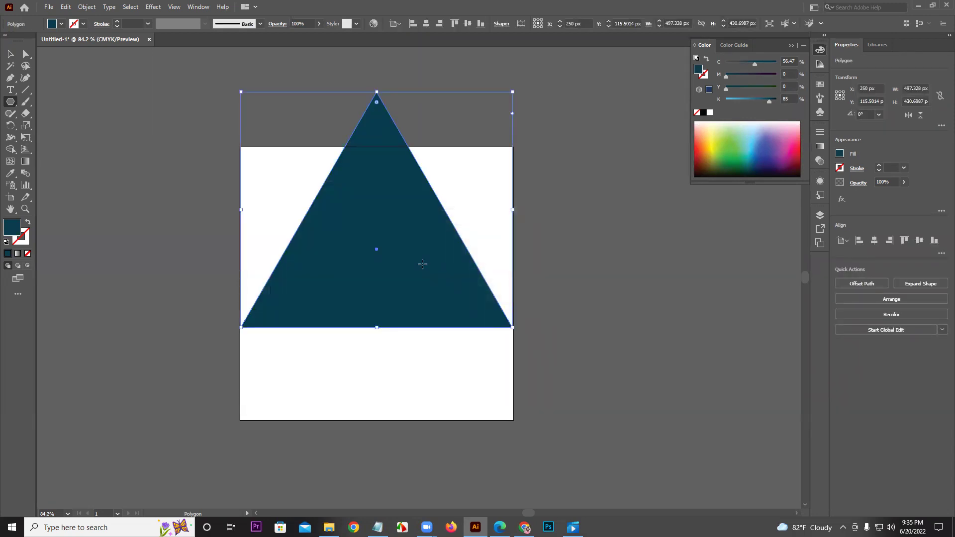
Centre the triangle vertically, delete it, then reopen and cancel the Polygon dialog
{"action": "left_click", "coordinate": [466, 24]}
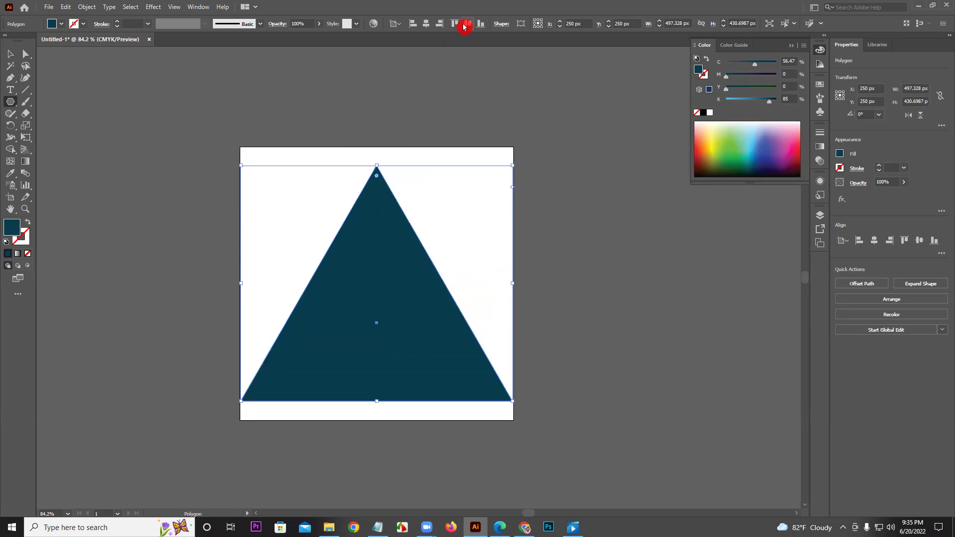
{"action": "key", "text": "Delete"}
{"action": "left_click", "coordinate": [448, 204]}
{"action": "double_click", "coordinate": [472, 262]}
{"action": "left_click", "coordinate": [496, 285]}
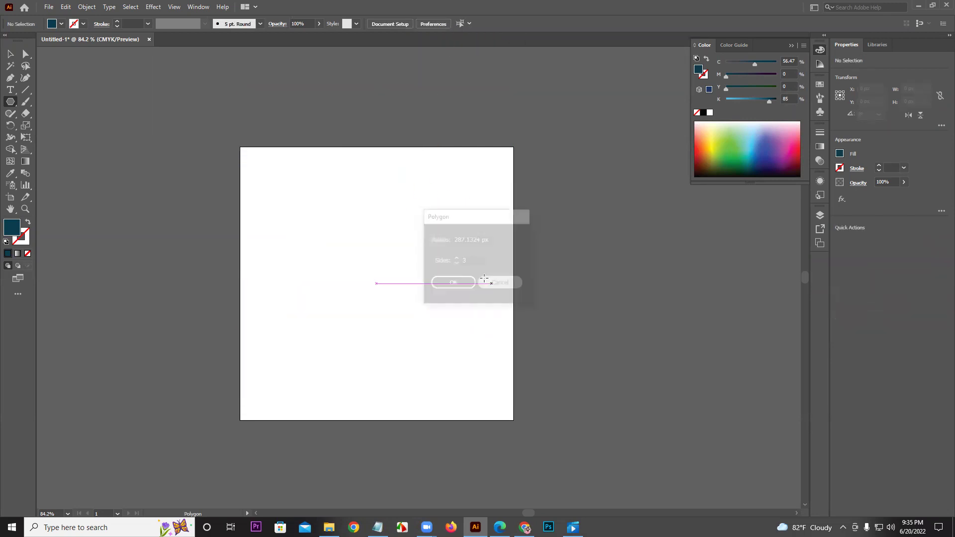
{"action": "left_click", "coordinate": [454, 279]}
{"action": "left_click", "coordinate": [459, 261]}
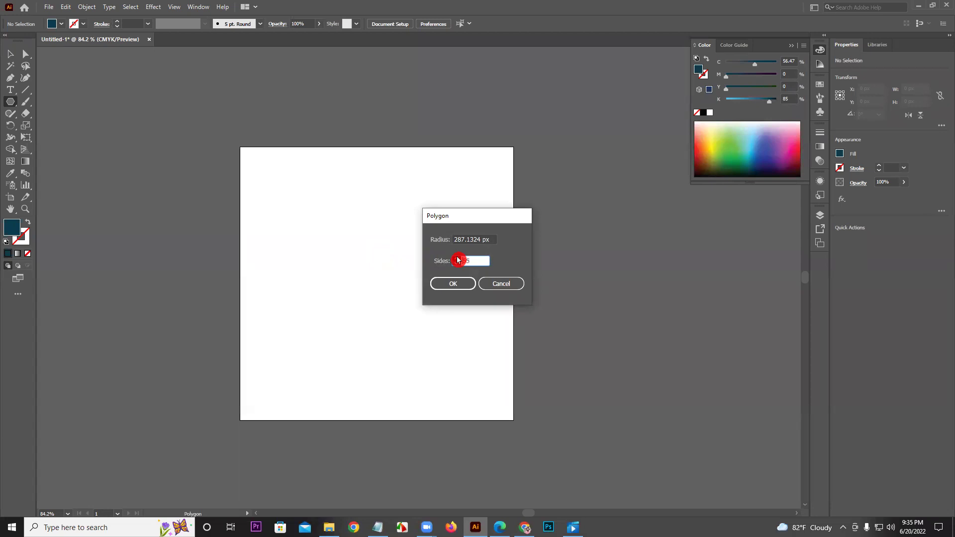
{"action": "left_click", "coordinate": [463, 283]}
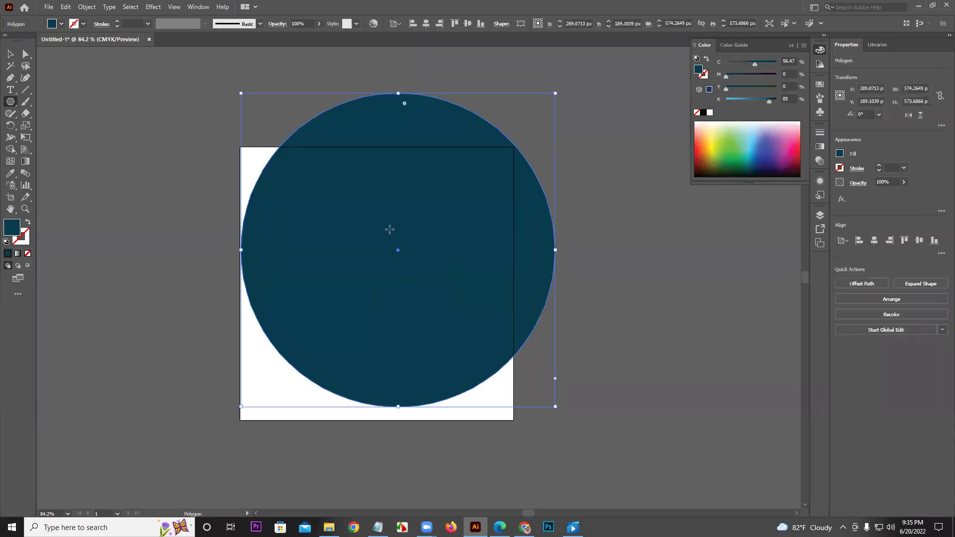
{"action": "key", "text": "ctrl+space"}
{"action": "left_click_drag", "start_coordinate": [424, 277], "coordinate": [732, 327]}
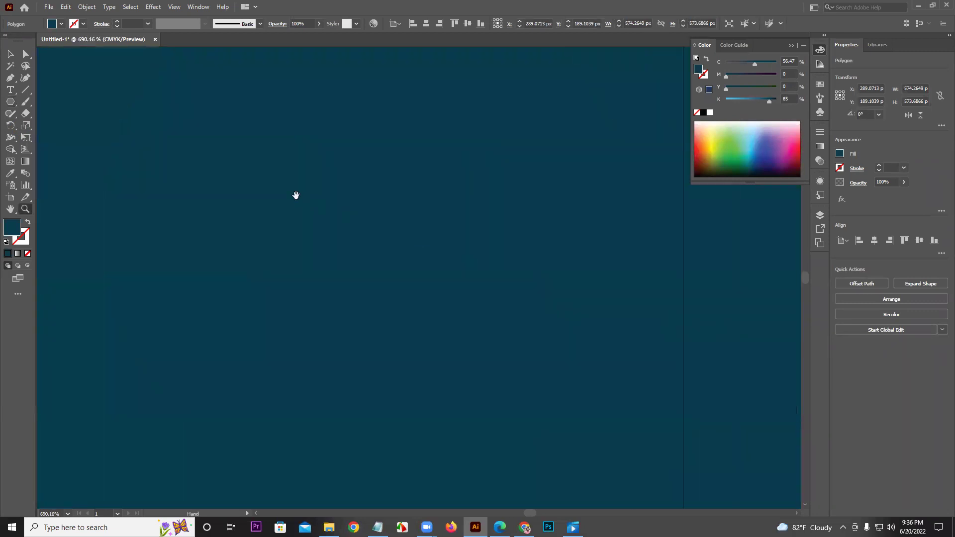
{"action": "scroll", "coordinate": [522, 326], "scroll_direction": "right", "scroll_amount": 8}
{"action": "left_click_drag", "start_coordinate": [445, 323], "coordinate": [573, 335]}
{"action": "key", "text": "ctrl+alt+space"}
{"action": "left_click_drag", "start_coordinate": [510, 244], "coordinate": [446, 318]}
{"action": "left_click_drag", "start_coordinate": [531, 239], "coordinate": [418, 292]}
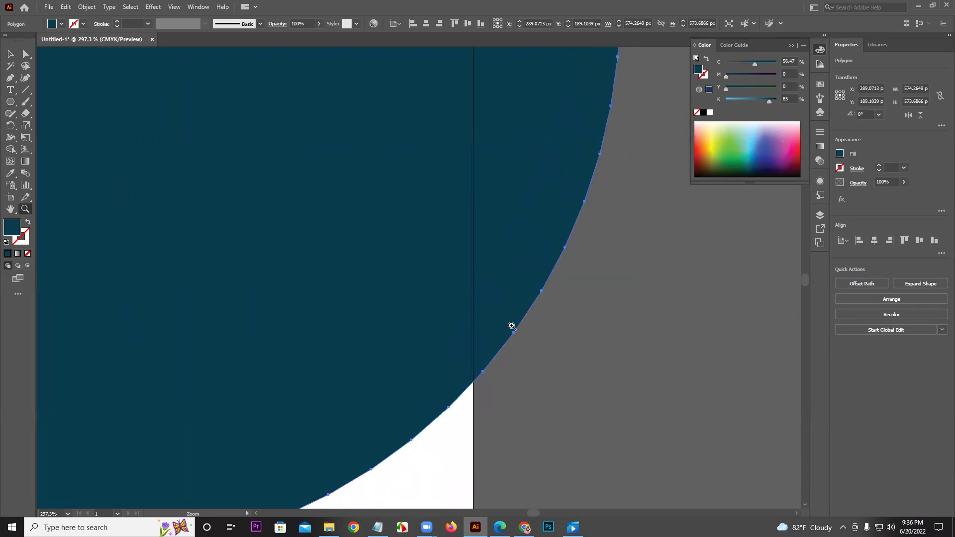
{"action": "left_click_drag", "start_coordinate": [567, 295], "coordinate": [380, 332]}
{"action": "key", "text": "Delete"}
{"action": "left_click", "coordinate": [10, 102]}
{"action": "left_click_drag", "start_coordinate": [402, 224], "coordinate": [443, 270]}
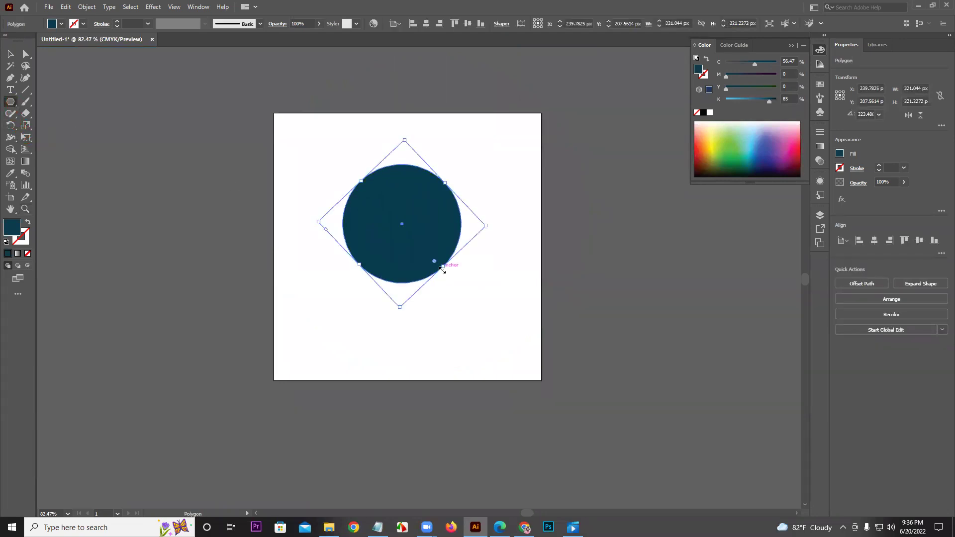
{"action": "key", "text": "Delete"}
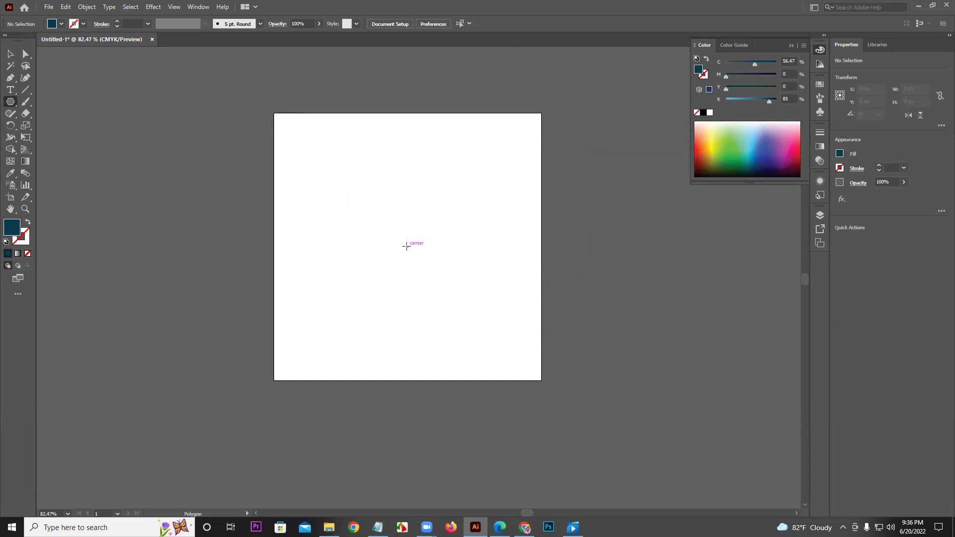
Draw a test polygon, adjust its sides to a hexagon with the arrow keys, then delete it
{"action": "left_click_drag", "start_coordinate": [406, 246], "coordinate": [452, 299]}
{"action": "key", "text": "Down"}
{"action": "key", "text": "Down"}
{"action": "key", "text": "Down"}
{"action": "key", "text": "Down"}
{"action": "key", "text": "Down"}
{"action": "key", "text": "Down"}
{"action": "key", "text": "Down"}
{"action": "key", "text": "Down"}
{"action": "key", "text": "Down"}
{"action": "key", "text": "Down"}
{"action": "key", "text": "Down"}
{"action": "key", "text": "Down"}
{"action": "key", "text": "Down"}
{"action": "key", "text": "Down"}
{"action": "key", "text": "Down"}
{"action": "key", "text": "Down"}
{"action": "key", "text": "Down"}
{"action": "key", "text": "Down"}
{"action": "key", "text": "Down"}
{"action": "key", "text": "Down"}
{"action": "key", "text": "Down"}
{"action": "key", "text": "Down"}
{"action": "key", "text": "Up"}
{"action": "key", "text": "Up"}
{"action": "key", "text": "Up"}
{"action": "key", "text": "Up"}
{"action": "key", "text": "Up"}
{"action": "key", "text": "Up"}
{"action": "key", "text": "Up"}
{"action": "key", "text": "Up"}
{"action": "key", "text": "Up"}
{"action": "key", "text": "Up"}
{"action": "key", "text": "Up"}
{"action": "key", "text": "Up"}
{"action": "key", "text": "Up"}
{"action": "key", "text": "Up"}
{"action": "key", "text": "Up"}
{"action": "key", "text": "Up"}
{"action": "key", "text": "Up"}
{"action": "key", "text": "Down"}
{"action": "key", "text": "Down"}
{"action": "key", "text": "Down"}
{"action": "key", "text": "Down"}
{"action": "key", "text": "Down"}
{"action": "key", "text": "Down"}
{"action": "key", "text": "Down"}
{"action": "key", "text": "Down"}
{"action": "key", "text": "Down"}
{"action": "key", "text": "Down"}
{"action": "key", "text": "Down"}
{"action": "key", "text": "Down"}
{"action": "key", "text": "Down"}
{"action": "key", "text": "Down"}
{"action": "key", "text": "Down"}
{"action": "key", "text": "Up"}
{"action": "key", "text": "Delete"}
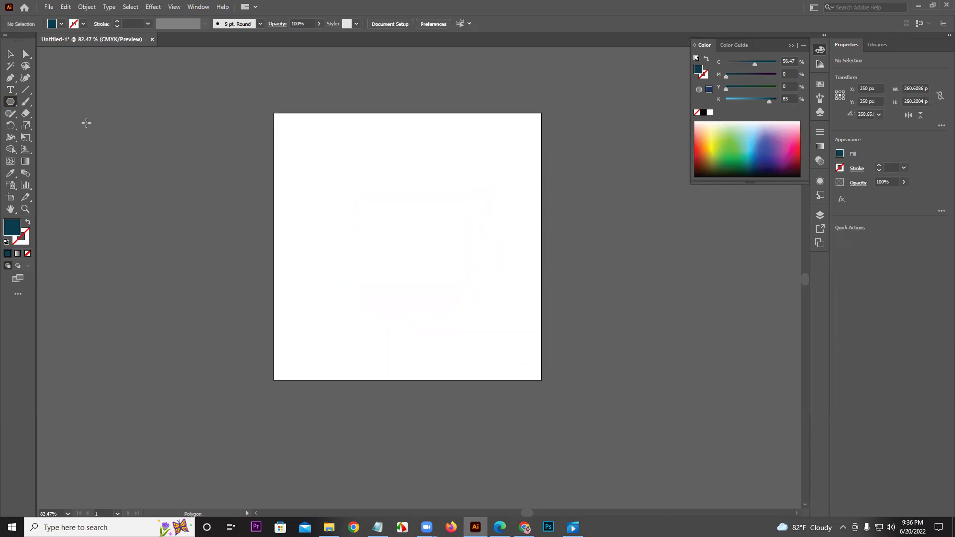
{"action": "left_click", "coordinate": [7, 101]}
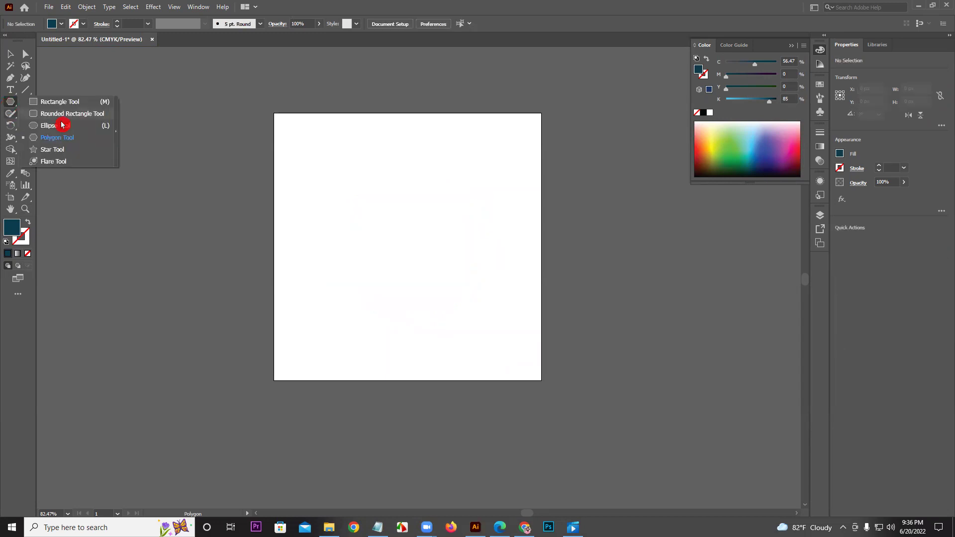
{"action": "left_click_drag", "start_coordinate": [59, 140], "coordinate": [56, 149]}
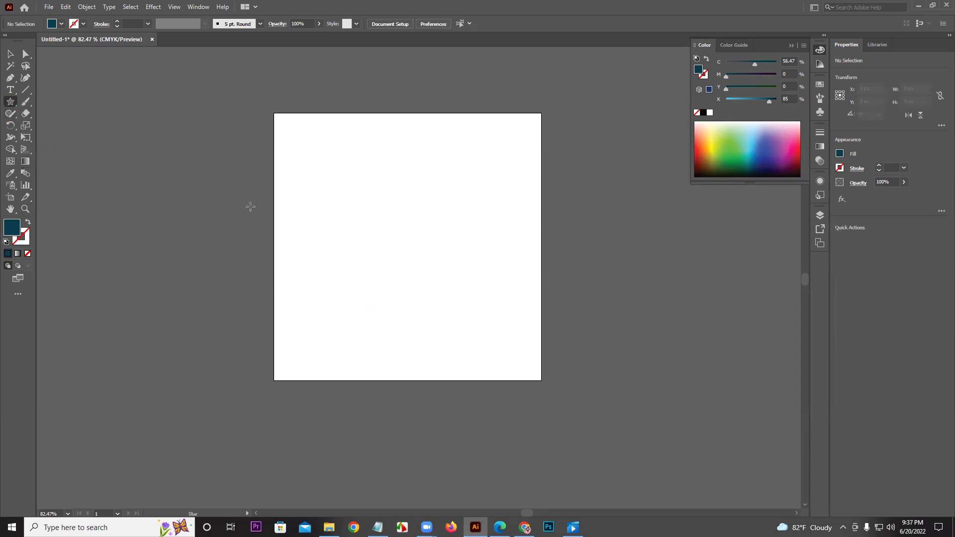
{"action": "left_click_drag", "start_coordinate": [356, 227], "coordinate": [421, 276]}
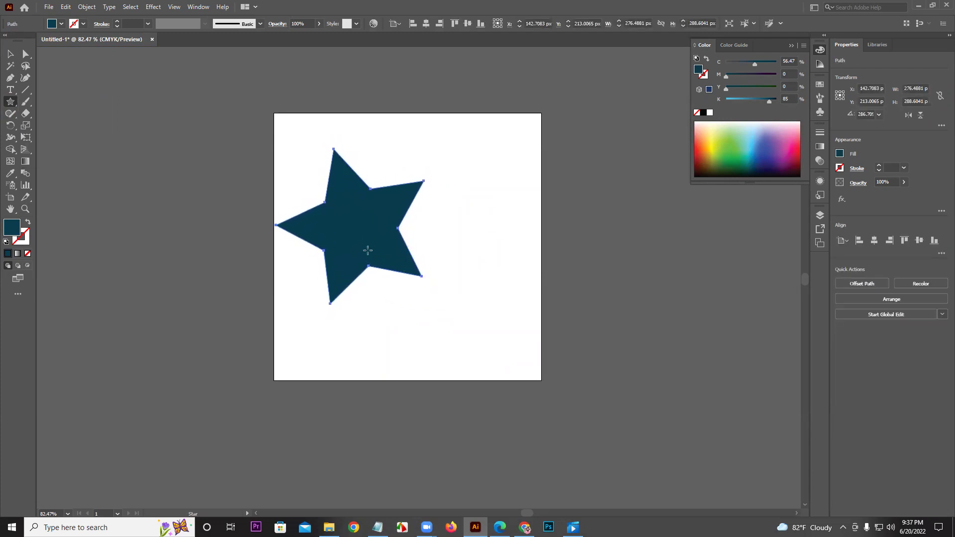
{"action": "key", "text": "Delete"}
{"action": "mouse_move", "coordinate": [354, 246]}
{"action": "left_mouse_down"}
{"action": "mouse_move", "coordinate": [415, 303]}
{"action": "mouse_move", "coordinate": [401, 288]}
{"action": "left_mouse_up"}
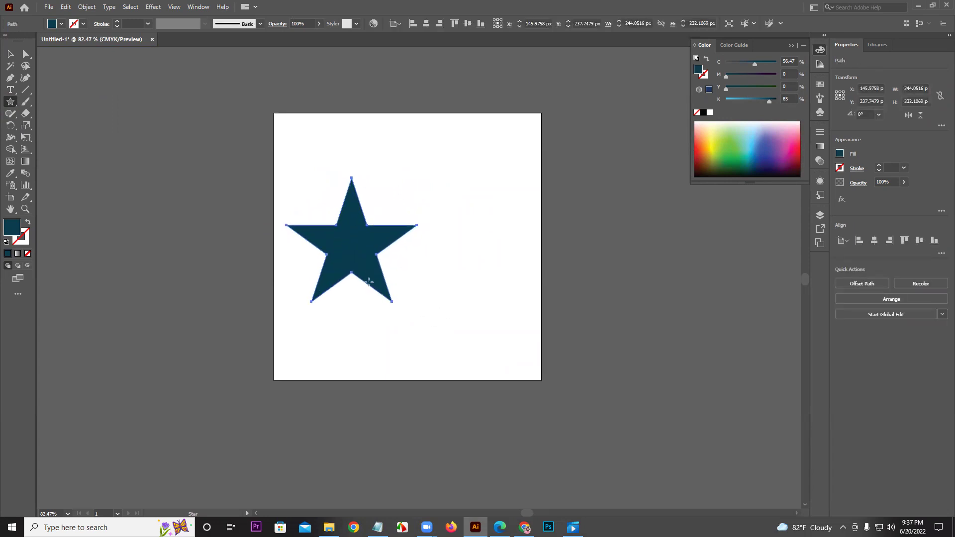
{"action": "key", "text": "Delete"}
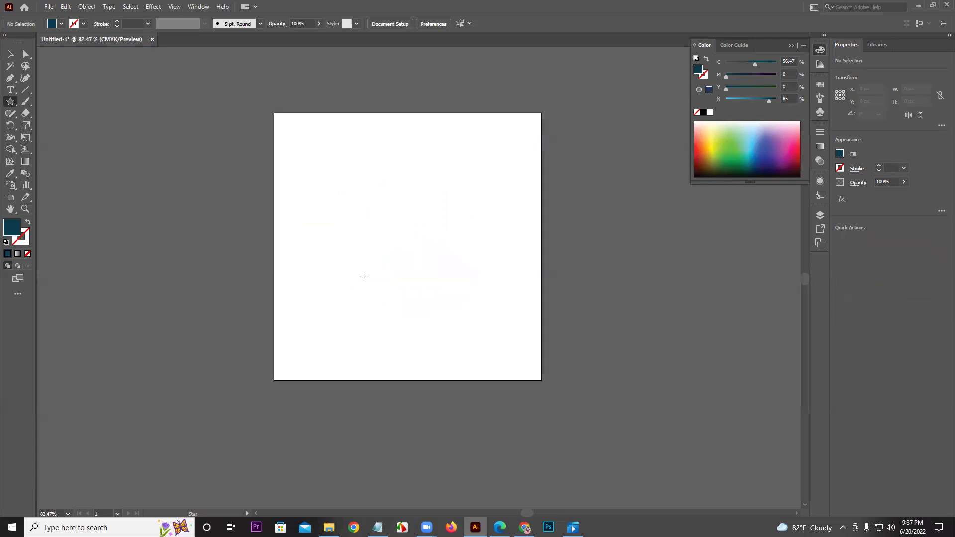
{"action": "left_click", "coordinate": [542, 254]}
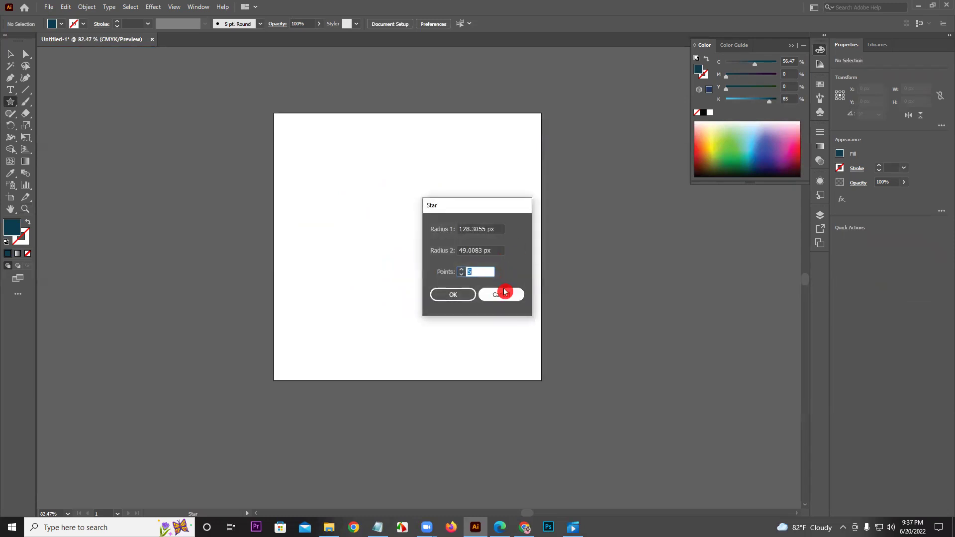
{"action": "type", "text": "7"}
{"action": "left_click", "coordinate": [470, 294]}
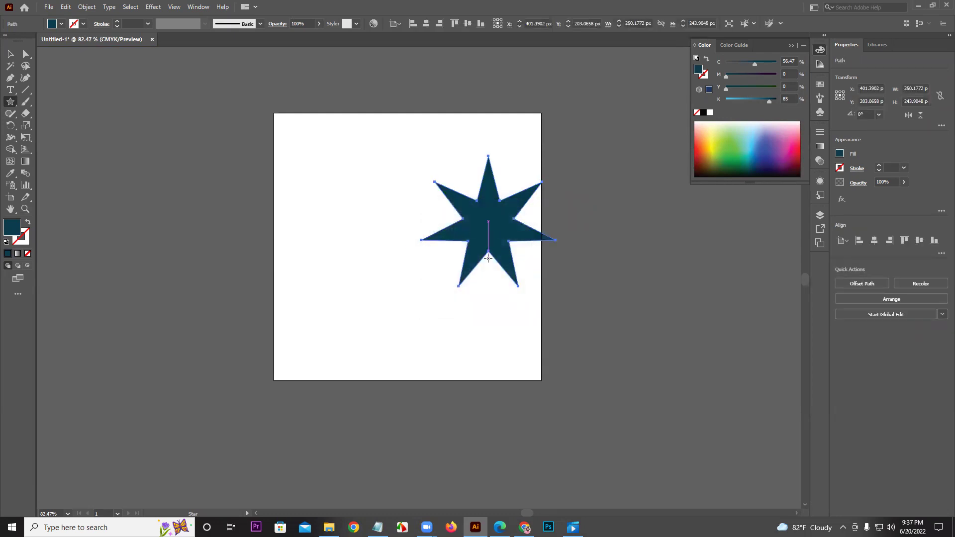
{"action": "key", "text": "Delete"}
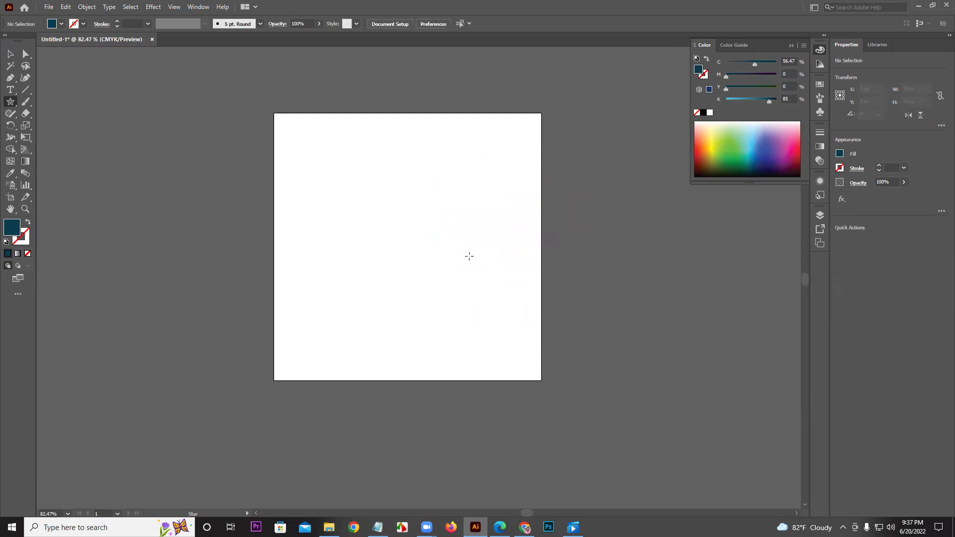
{"action": "left_click_drag", "start_coordinate": [435, 232], "coordinate": [466, 305]}
{"action": "key", "text": "Up"}
{"action": "key", "text": "Up"}
{"action": "key", "text": "Up"}
{"action": "key", "text": "Up"}
{"action": "key", "text": "Up"}
{"action": "key", "text": "Up"}
{"action": "key", "text": "Up"}
{"action": "key", "text": "Up"}
{"action": "key", "text": "Up"}
{"action": "key", "text": "Up"}
{"action": "key", "text": "Up"}
{"action": "key", "text": "Up"}
{"action": "key", "text": "Up"}
{"action": "key", "text": "Down"}
{"action": "key", "text": "Down"}
{"action": "key", "text": "Down"}
{"action": "key", "text": "Down"}
{"action": "key", "text": "Down"}
{"action": "key", "text": "Down"}
{"action": "key", "text": "Down"}
{"action": "key", "text": "Down"}
{"action": "key", "text": "Down"}
{"action": "key", "text": "Down"}
{"action": "key", "text": "Down"}
{"action": "key", "text": "Down"}
{"action": "key", "text": "Down"}
{"action": "key", "text": "Down"}
{"action": "key", "text": "Down"}
{"action": "key", "text": "Down"}
{"action": "key", "text": "Down"}
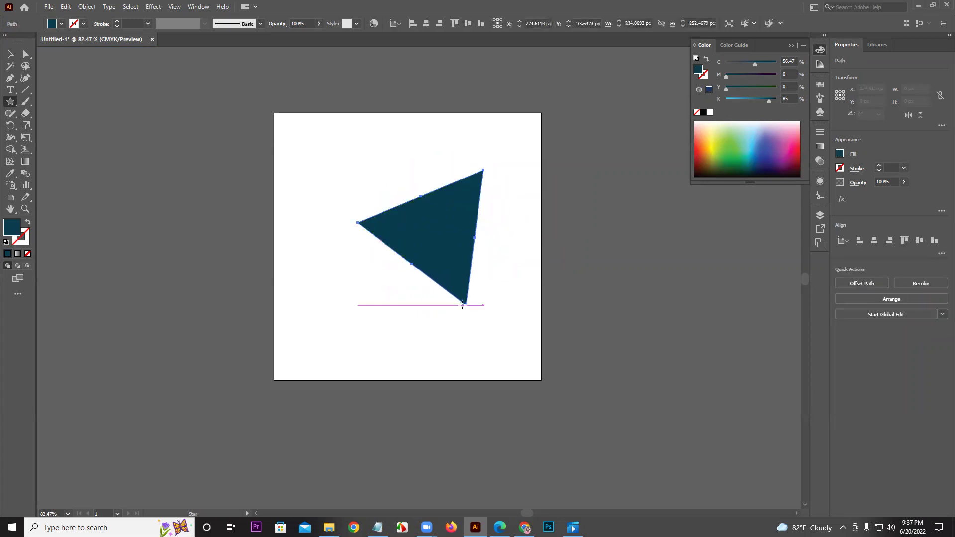
{"action": "left_click", "coordinate": [26, 54]}
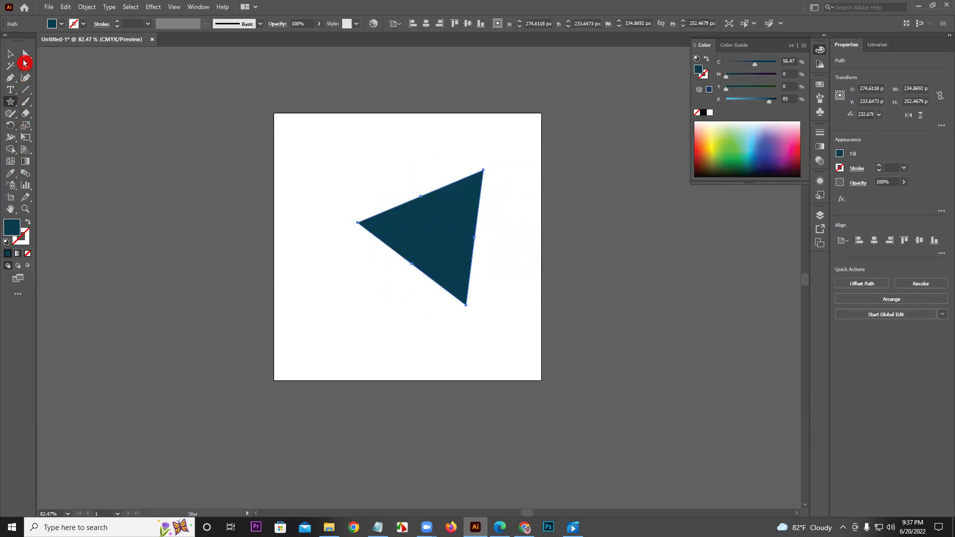
{"action": "left_click", "coordinate": [415, 268]}
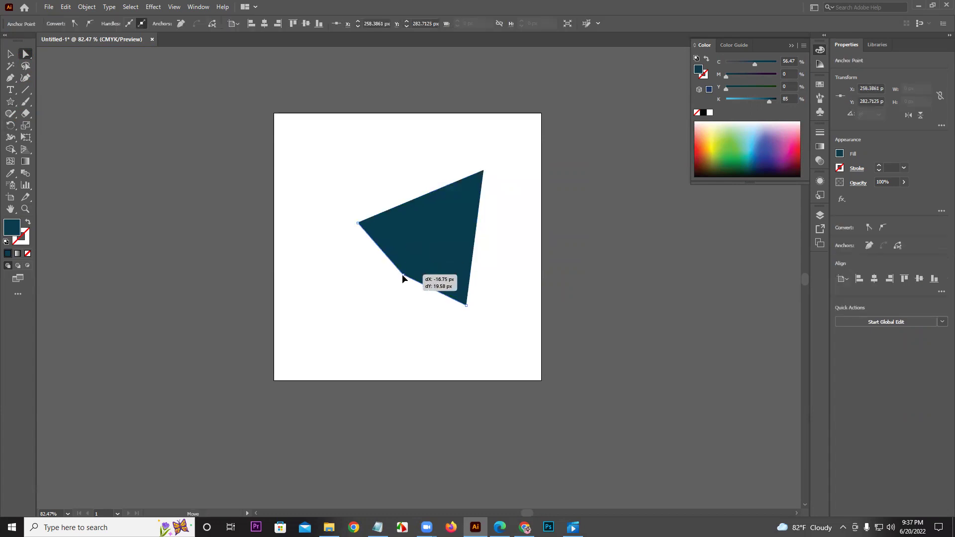
{"action": "key", "text": "Delete"}
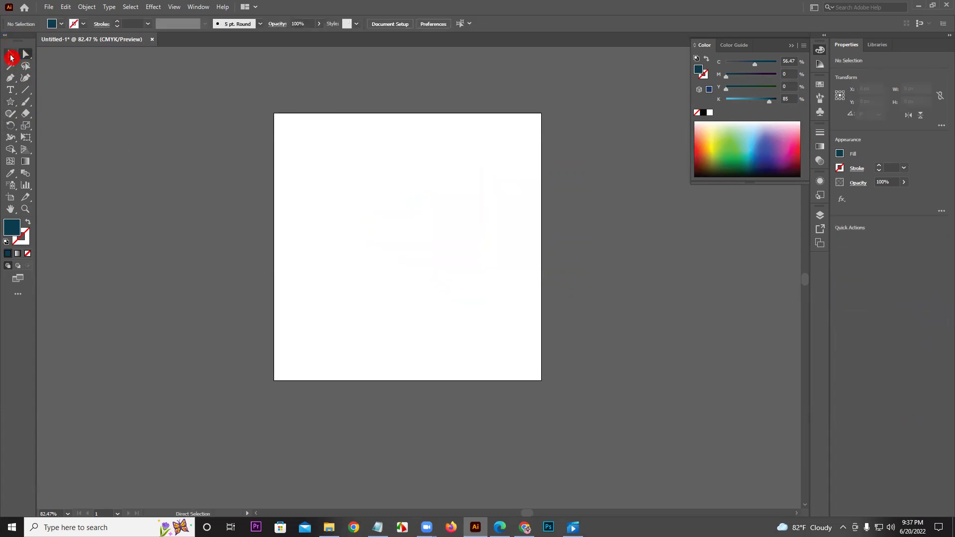
{"action": "left_click", "coordinate": [10, 54]}
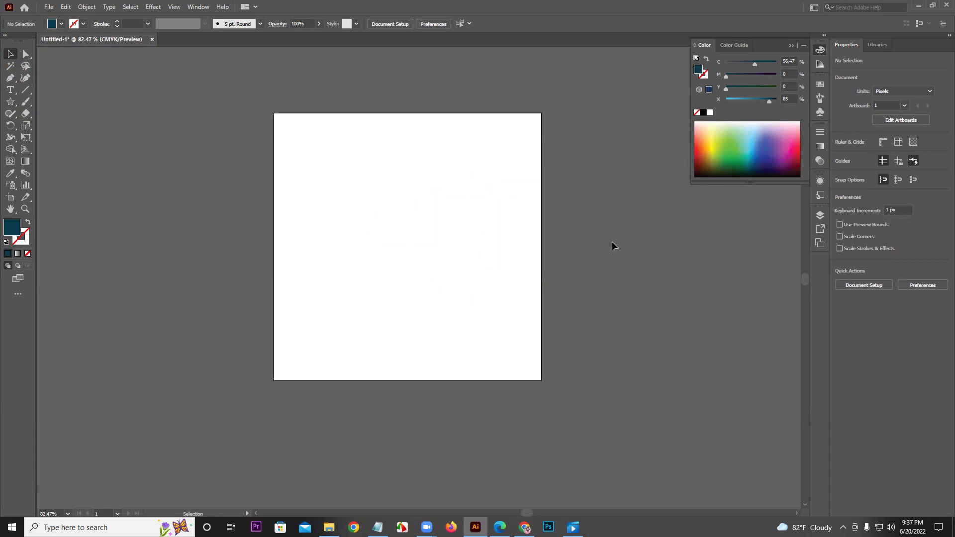
Draw several lens flares across the artboard with the Flare tool
{"action": "mouse_move", "coordinate": [11, 102]}
{"action": "left_mouse_down"}
{"action": "mouse_move", "coordinate": [60, 105]}
{"action": "mouse_move", "coordinate": [63, 161]}
{"action": "mouse_move", "coordinate": [72, 166]}
{"action": "left_mouse_up"}
{"action": "left_click_drag", "start_coordinate": [310, 134], "coordinate": [343, 149]}
{"action": "left_click", "coordinate": [406, 261]}
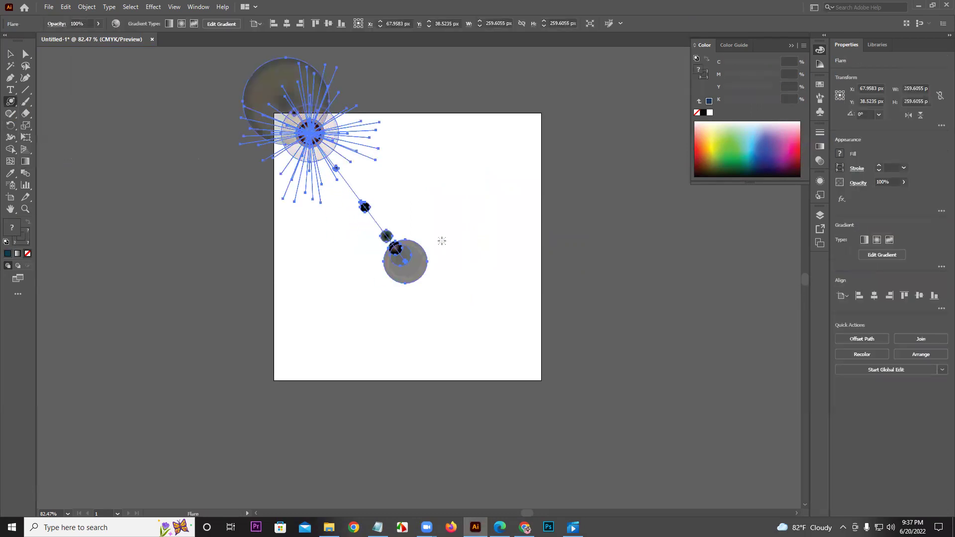
{"action": "left_click_drag", "start_coordinate": [502, 145], "coordinate": [518, 149]}
{"action": "left_click", "coordinate": [473, 326]}
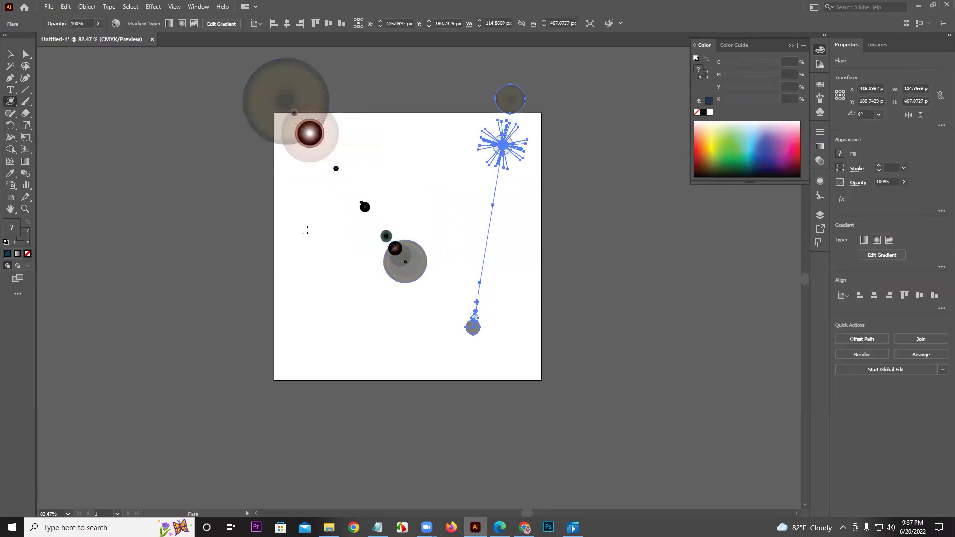
{"action": "left_click_drag", "start_coordinate": [307, 222], "coordinate": [340, 236]}
{"action": "left_click", "coordinate": [430, 200]}
{"action": "left_click_drag", "start_coordinate": [453, 313], "coordinate": [515, 319]}
Draw a rectangle covering the whole artboard and send it behind the flares
{"action": "left_click", "coordinate": [10, 54]}
{"action": "left_click", "coordinate": [11, 90]}
{"action": "left_click_drag", "start_coordinate": [11, 102], "coordinate": [49, 100]}
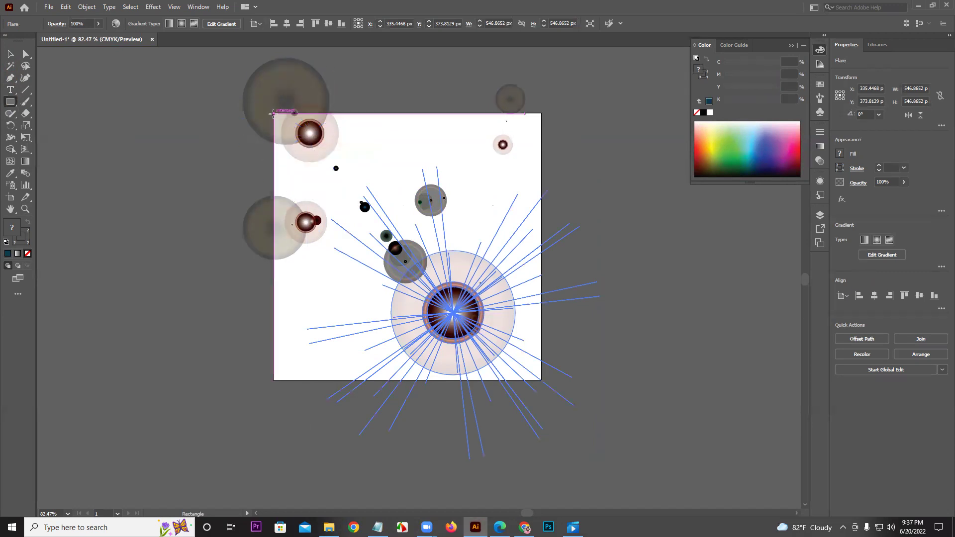
{"action": "left_click_drag", "start_coordinate": [273, 114], "coordinate": [540, 380]}
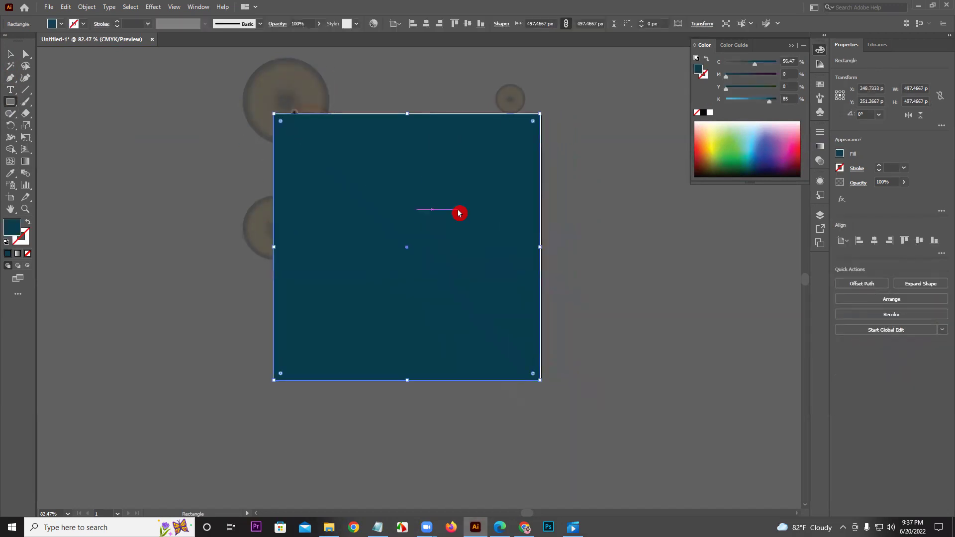
{"action": "right_click", "coordinate": [458, 212]}
{"action": "mouse_move", "coordinate": [542, 390]}
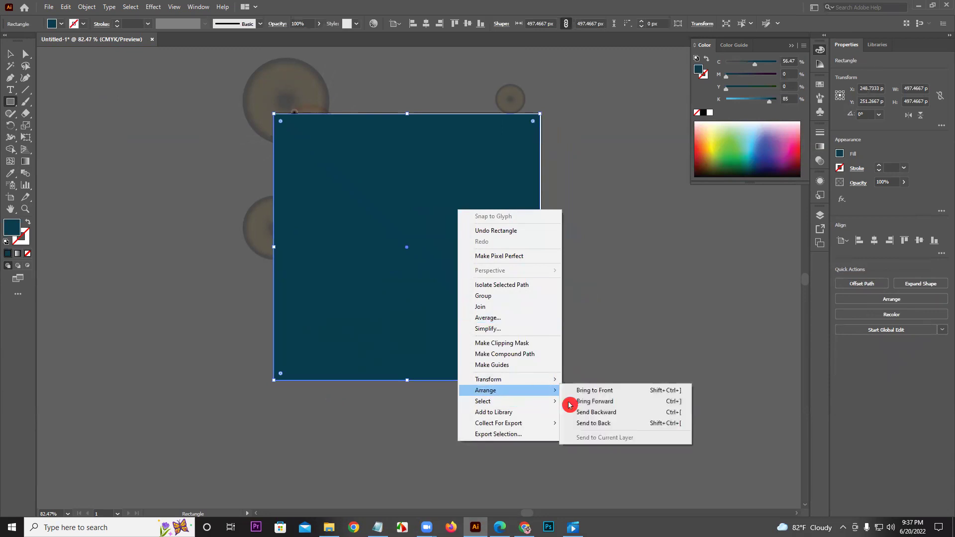
{"action": "left_click", "coordinate": [602, 424]}
Change the rectangle's fill to a deep violet-blue with the color sliders
{"action": "left_click", "coordinate": [13, 54]}
{"action": "left_click_drag", "start_coordinate": [769, 101], "coordinate": [744, 102]}
{"action": "mouse_move", "coordinate": [755, 65]}
{"action": "left_mouse_down"}
{"action": "mouse_move", "coordinate": [773, 62]}
{"action": "mouse_move", "coordinate": [766, 80]}
{"action": "left_mouse_up"}
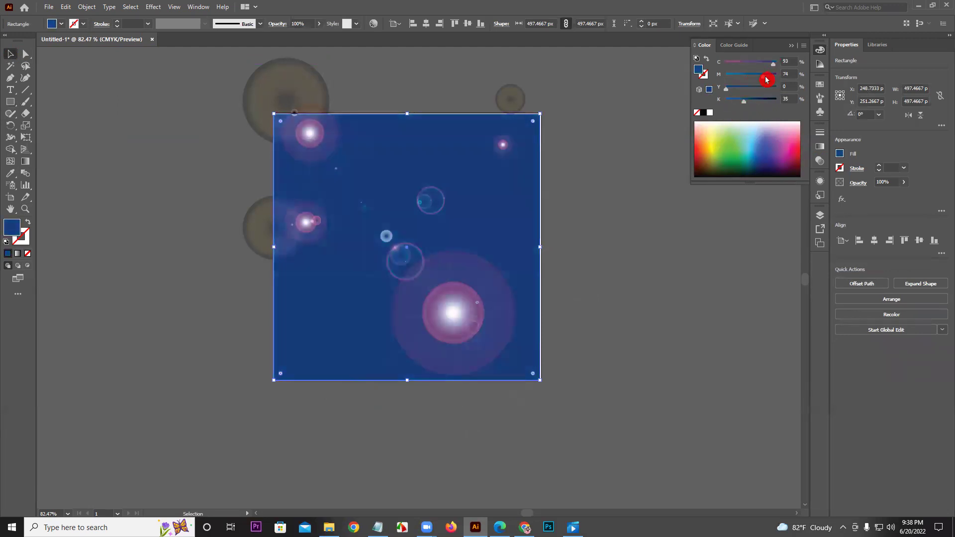
Reduce the large lens flare's opacity to 42%
{"action": "left_click", "coordinate": [481, 277]}
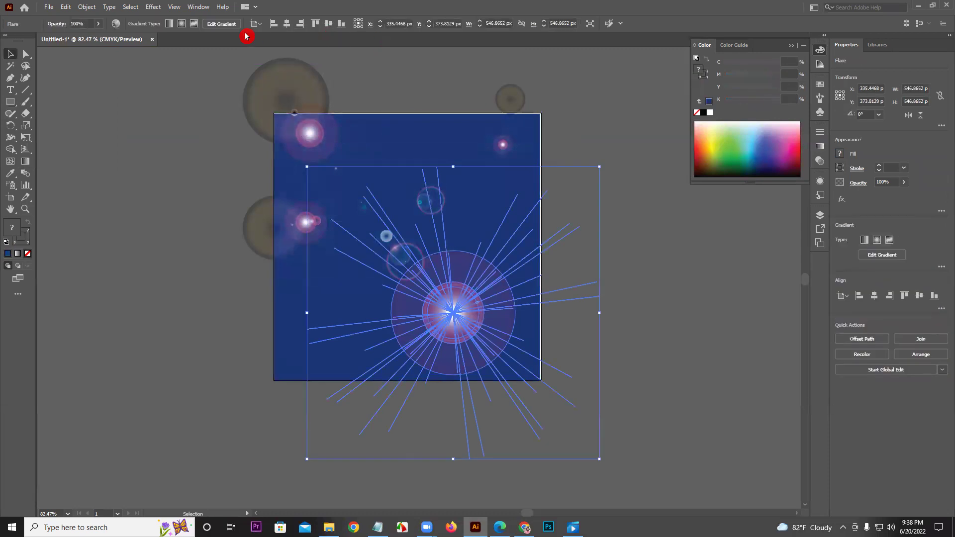
{"action": "left_click", "coordinate": [98, 24]}
{"action": "left_click_drag", "start_coordinate": [90, 36], "coordinate": [74, 35]}
{"action": "left_click", "coordinate": [83, 111]}
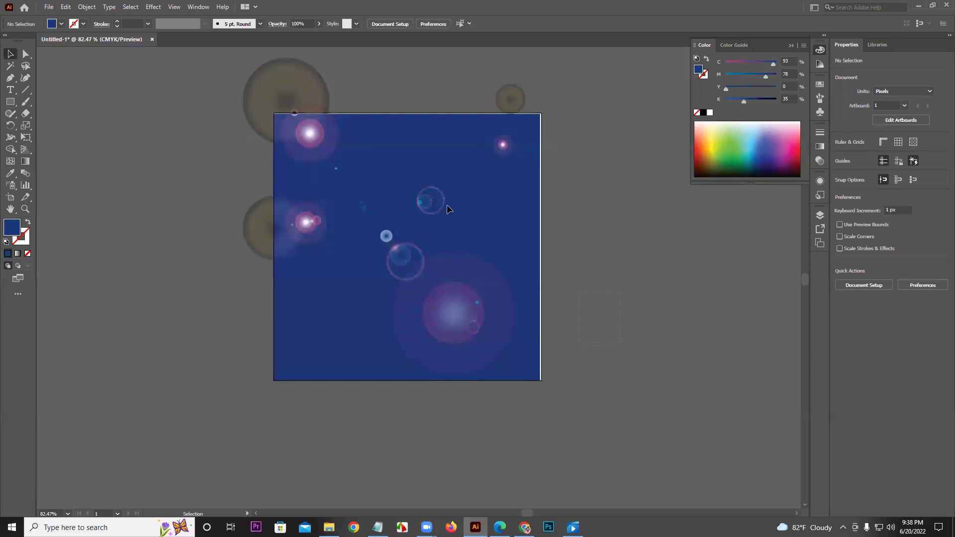
Select all the artwork with Ctrl+A and delete it, clearing the artboard
{"action": "key", "text": "ctrl+a"}
{"action": "scroll", "coordinate": [174, 59], "scroll_direction": "up", "scroll_amount": 3}
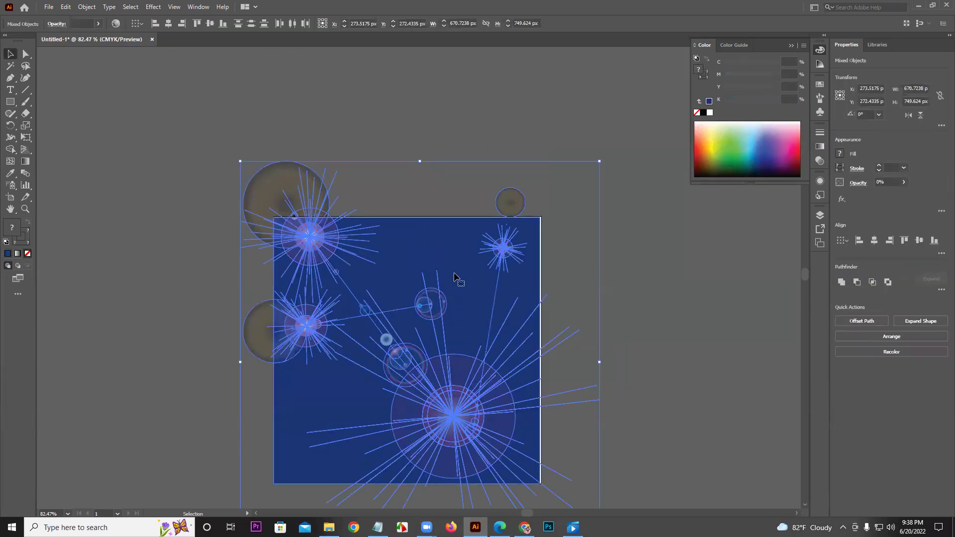
{"action": "key", "text": "Delete"}
{"action": "left_click_drag", "start_coordinate": [443, 296], "coordinate": [431, 221]}
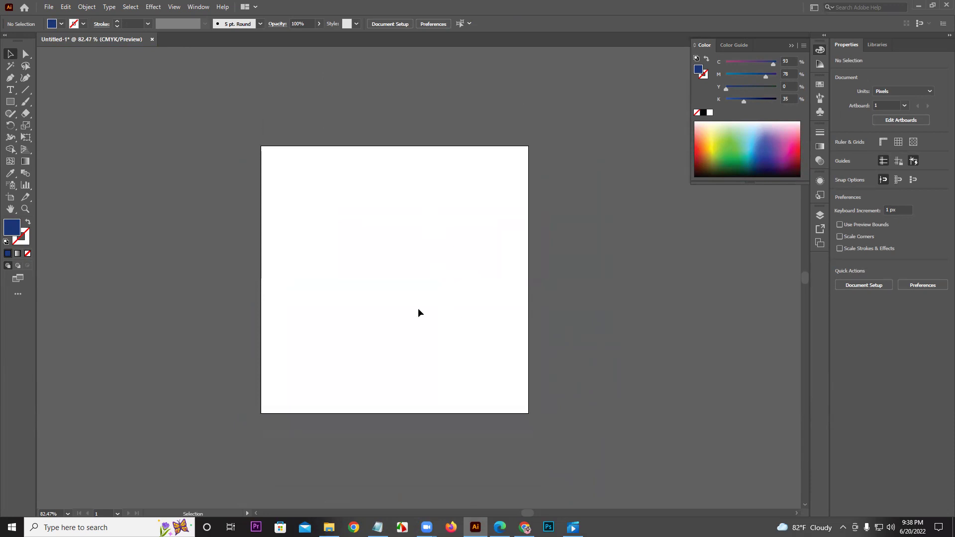
Review the CLASS - 01 topic list in the Edge PDF, then draw a navy rectangle in Illustrator
{"action": "left_click", "coordinate": [500, 527]}
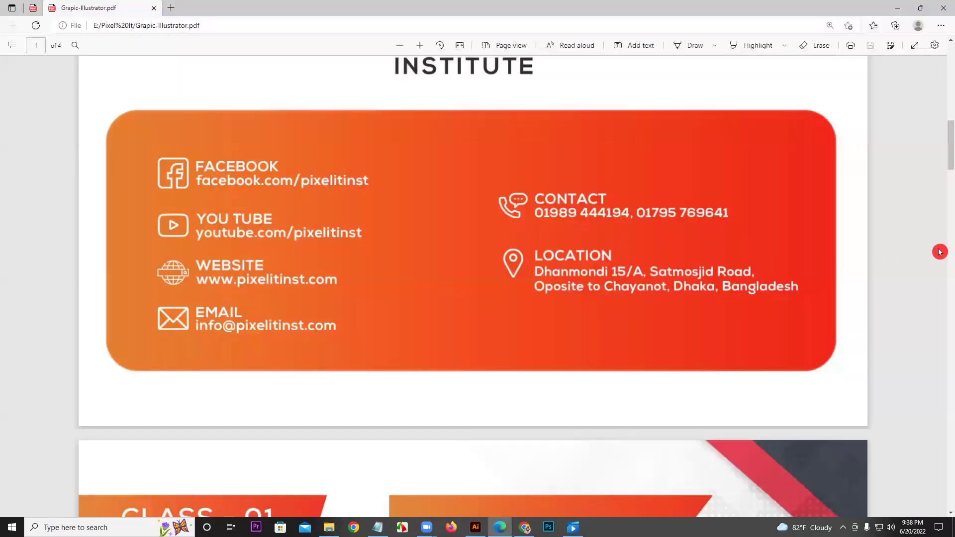
{"action": "left_click_drag", "start_coordinate": [949, 153], "coordinate": [949, 201]}
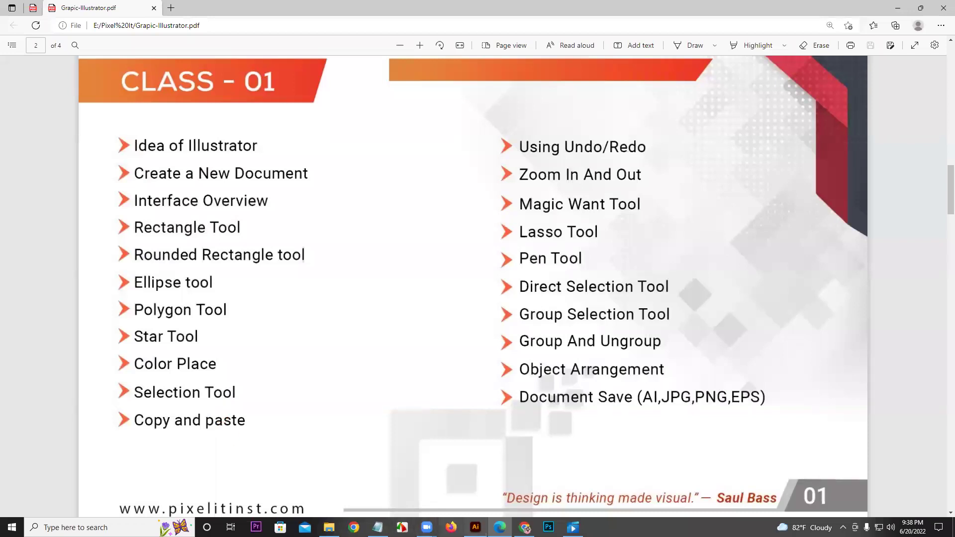
{"action": "left_click", "coordinate": [475, 527]}
{"action": "left_click", "coordinate": [10, 101]}
{"action": "left_click_drag", "start_coordinate": [324, 206], "coordinate": [422, 294]}
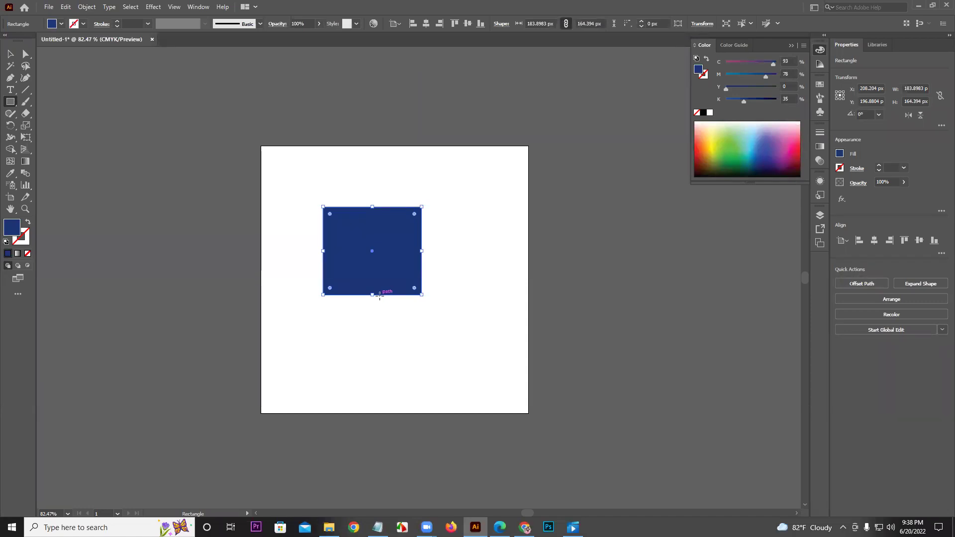
Move the navy rectangle up and Alt-drag a copy, placing one left and one right
{"action": "left_click", "coordinate": [8, 56]}
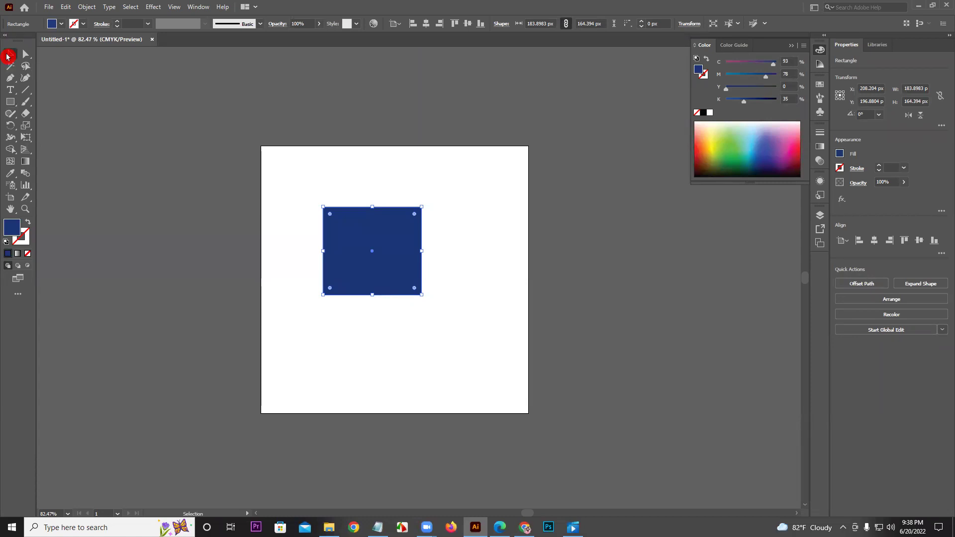
{"action": "left_click", "coordinate": [312, 181]}
{"action": "left_click_drag", "start_coordinate": [362, 217], "coordinate": [356, 185]}
{"action": "left_click", "coordinate": [458, 209]}
{"action": "left_click_drag", "start_coordinate": [384, 221], "coordinate": [539, 349]}
{"action": "left_click_drag", "start_coordinate": [457, 266], "coordinate": [495, 273]}
{"action": "left_click_drag", "start_coordinate": [380, 223], "coordinate": [333, 248]}
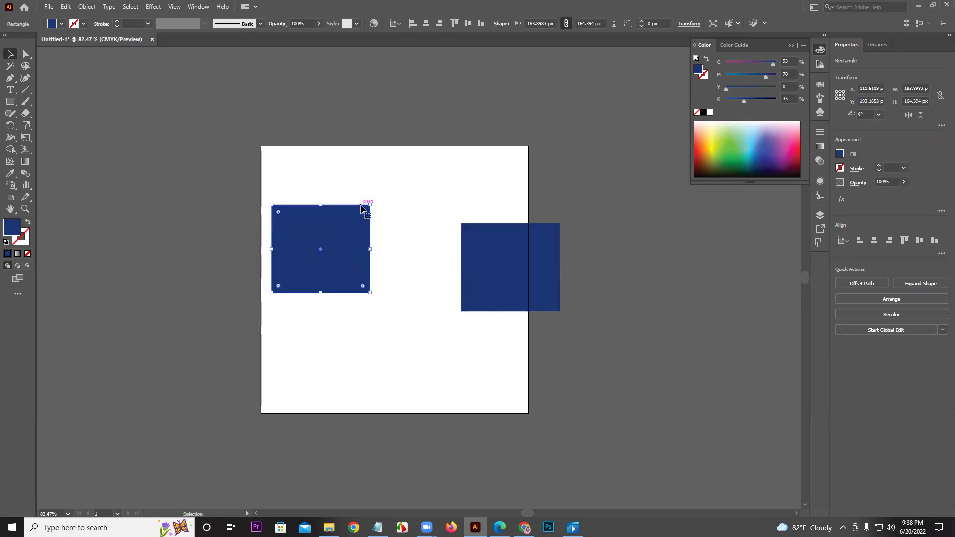
Enlarge the left rectangle, recolor the right one purple and narrow it beside the left
{"action": "left_click_drag", "start_coordinate": [371, 205], "coordinate": [318, 271]}
{"action": "left_click_drag", "start_coordinate": [510, 262], "coordinate": [477, 259]}
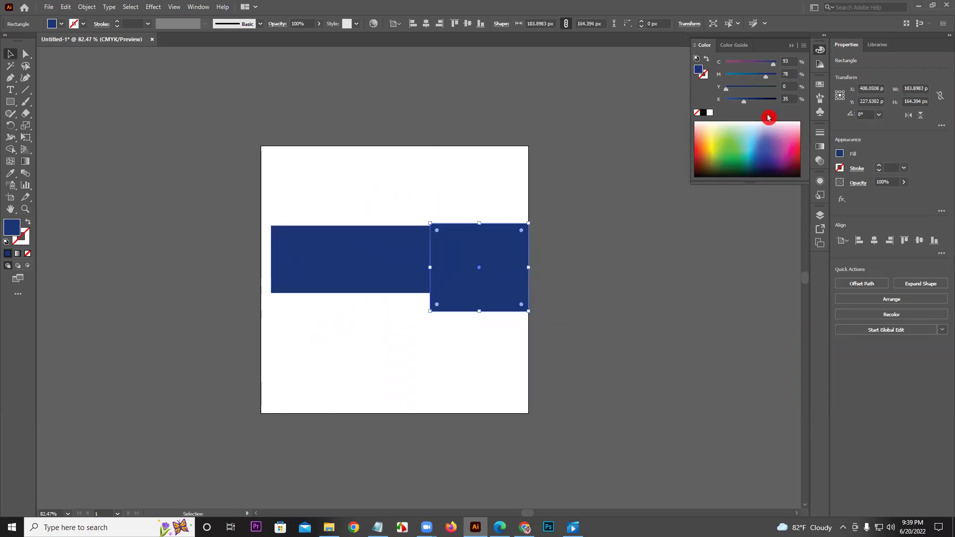
{"action": "left_click_drag", "start_coordinate": [746, 102], "coordinate": [758, 101]}
{"action": "left_click_drag", "start_coordinate": [772, 63], "coordinate": [746, 62]}
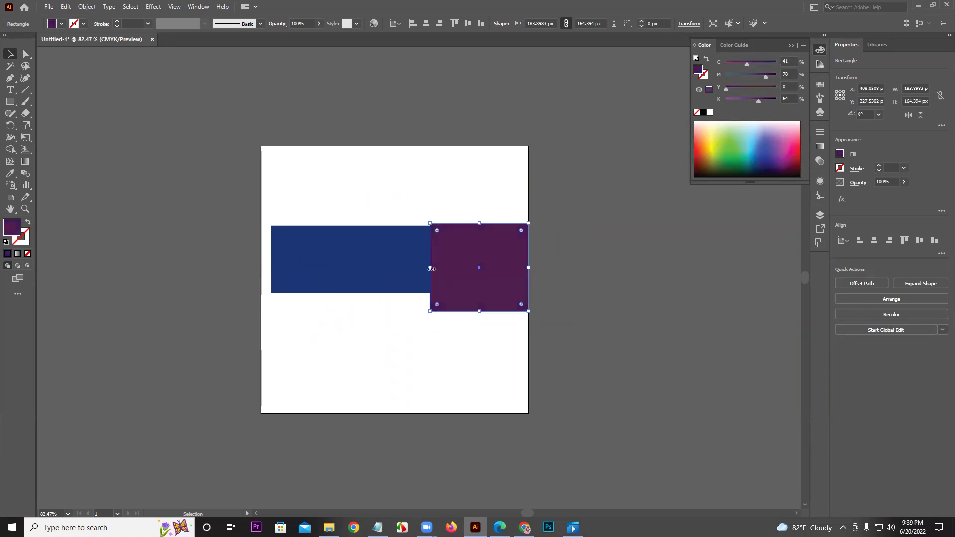
{"action": "left_click_drag", "start_coordinate": [431, 269], "coordinate": [458, 267]}
{"action": "left_click", "coordinate": [438, 267]}
{"action": "left_click_drag", "start_coordinate": [459, 303], "coordinate": [368, 254]}
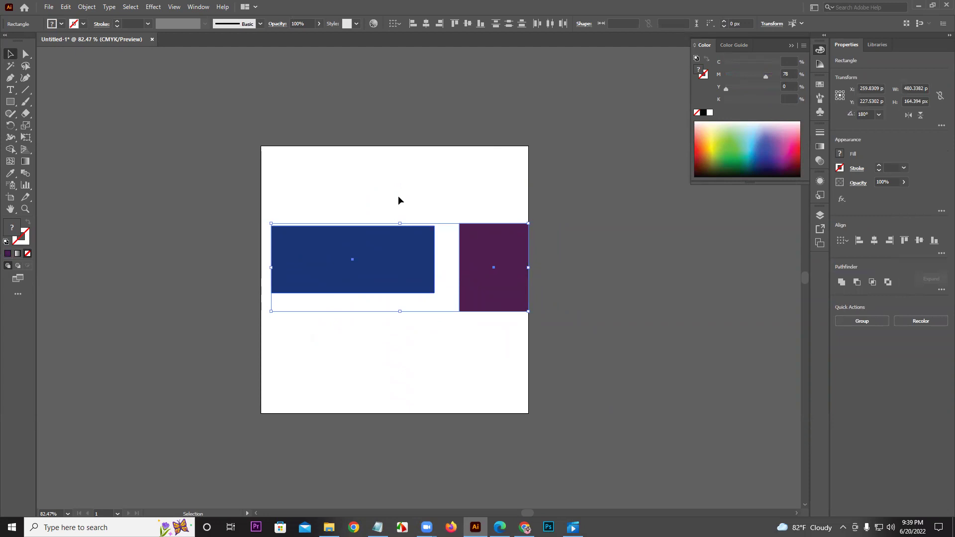
Delete the purple rectangle and shrink the blue one into the top-left corner
{"action": "left_click", "coordinate": [466, 199]}
{"action": "left_click", "coordinate": [486, 273]}
{"action": "key", "text": "Delete"}
{"action": "left_click", "coordinate": [403, 266]}
{"action": "left_click_drag", "start_coordinate": [435, 259], "coordinate": [327, 200]}
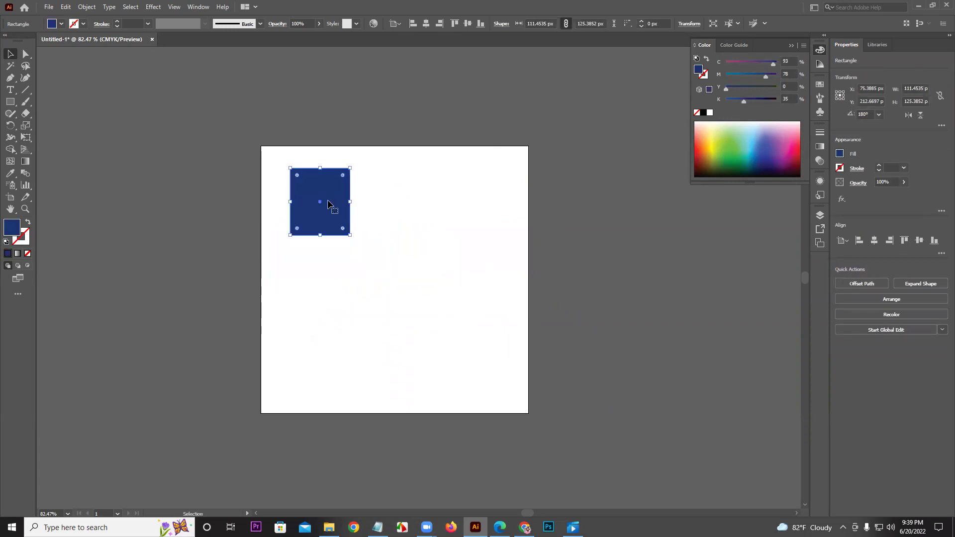
Alt-drag a copy of the dark blue square to its right and recolor it light blue
{"action": "left_click", "coordinate": [371, 193]}
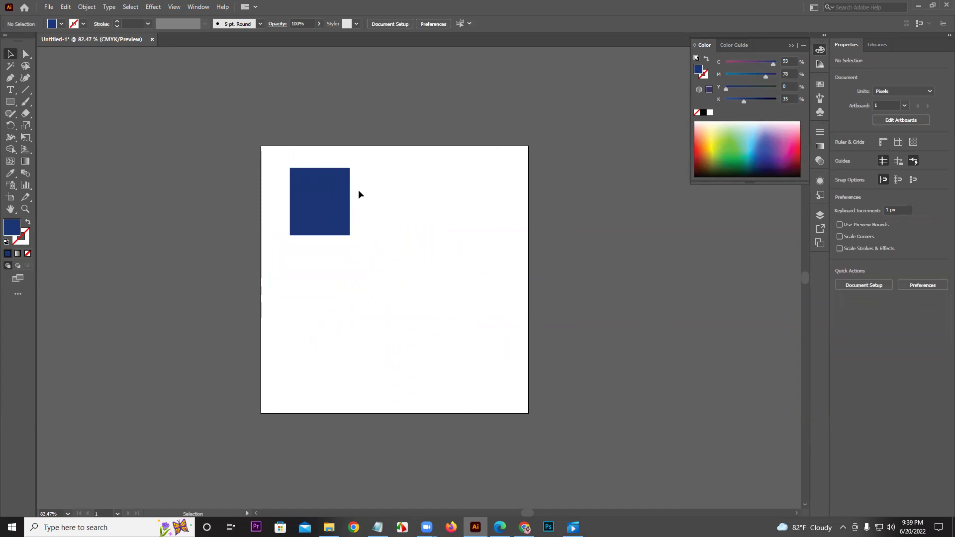
{"action": "left_click", "coordinate": [317, 191]}
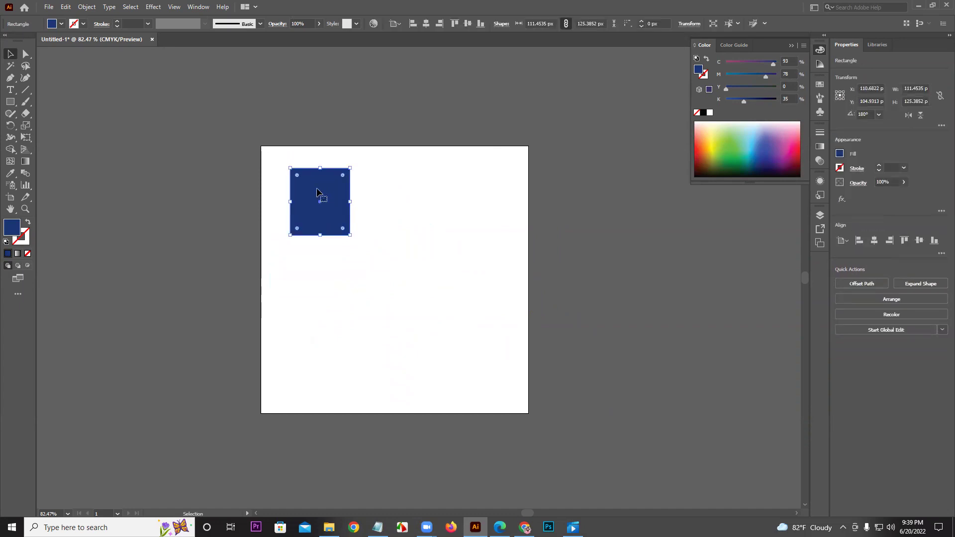
{"action": "key", "text": "a"}
{"action": "key", "text": "v"}
{"action": "key", "text": "a"}
{"action": "left_click_drag", "start_coordinate": [350, 204], "coordinate": [432, 204]}
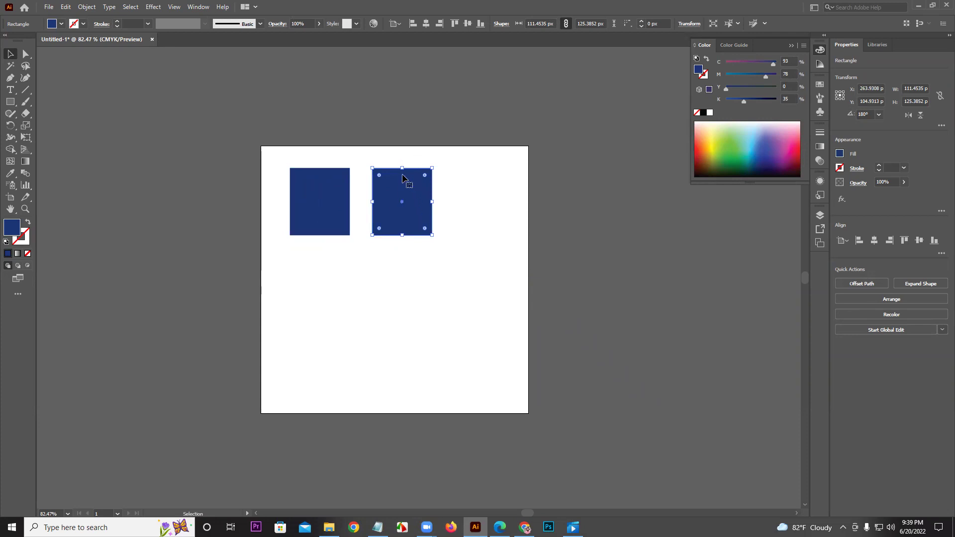
{"action": "mouse_move", "coordinate": [763, 67]}
{"action": "left_mouse_down"}
{"action": "mouse_move", "coordinate": [746, 64]}
{"action": "mouse_move", "coordinate": [726, 76]}
{"action": "mouse_move", "coordinate": [778, 62]}
{"action": "left_mouse_up"}
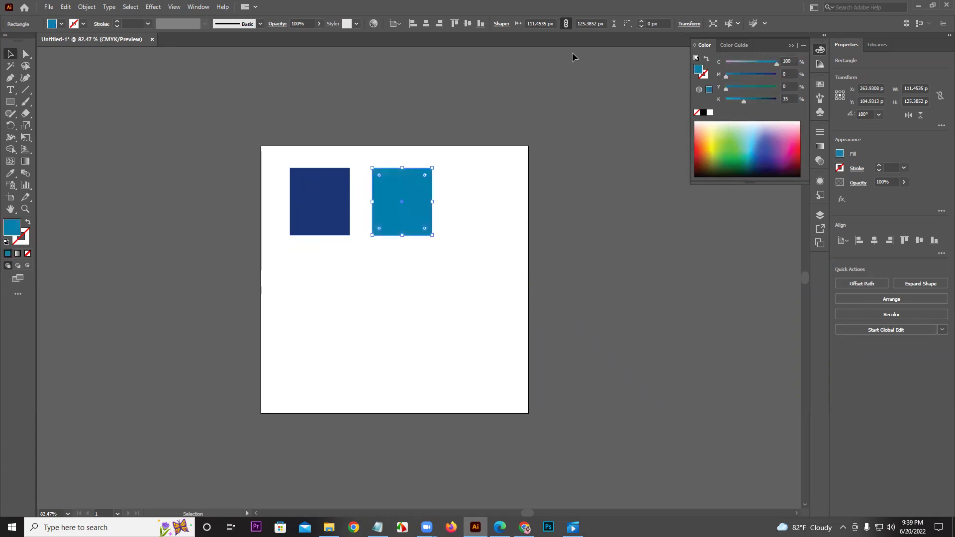
Undo a stray recolor and remove an extra duplicated square on the right
{"action": "left_click", "coordinate": [508, 111]}
{"action": "left_click", "coordinate": [425, 179]}
{"action": "left_click", "coordinate": [319, 197]}
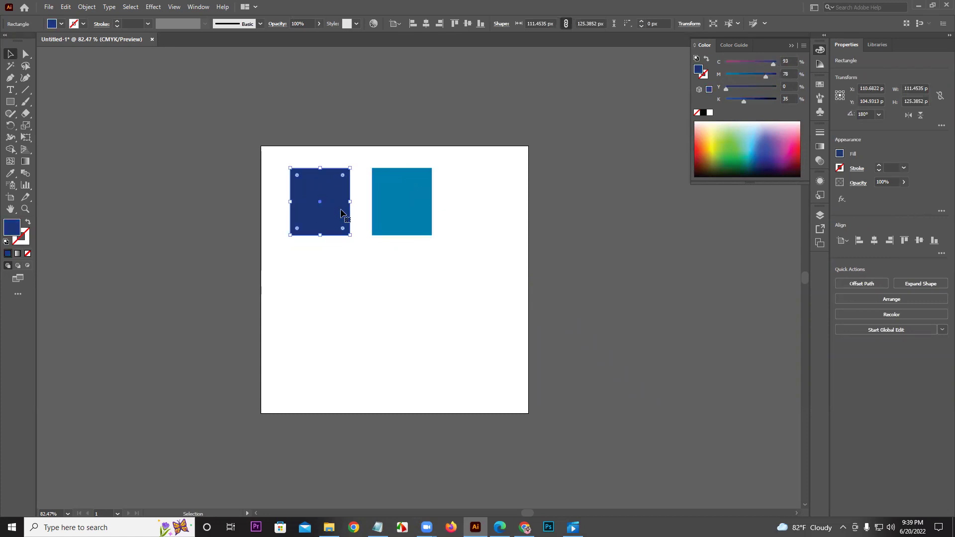
{"action": "left_click", "coordinate": [386, 205]}
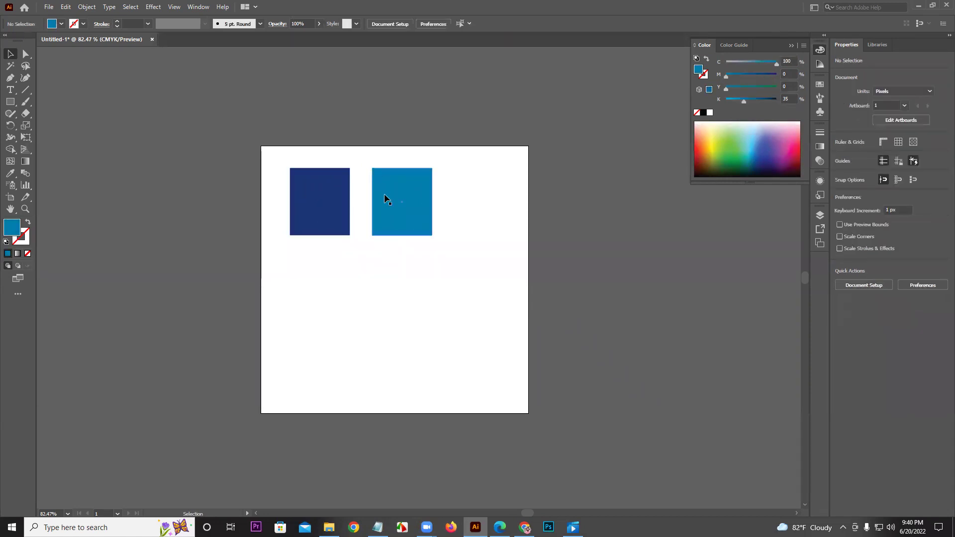
{"action": "key", "text": "ctrl+z"}
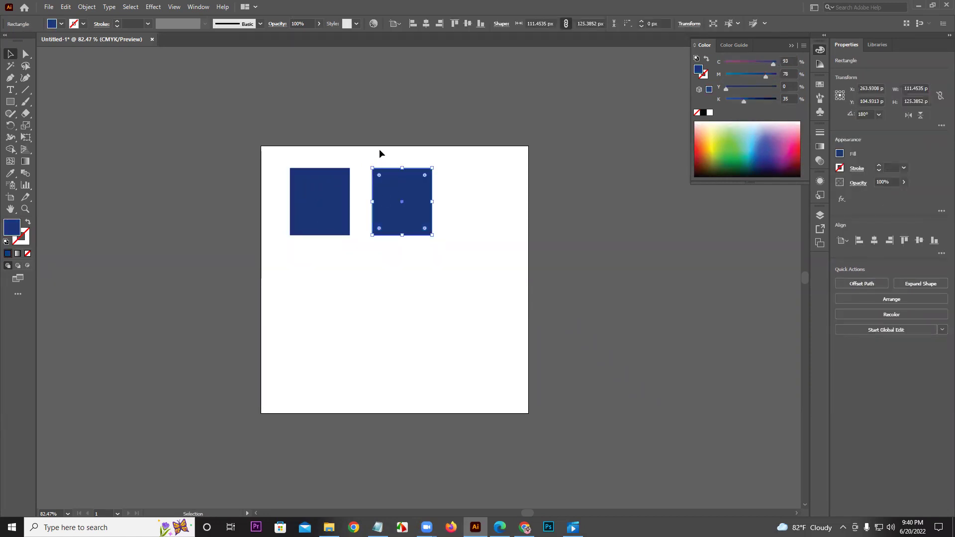
{"action": "left_click", "coordinate": [379, 153]}
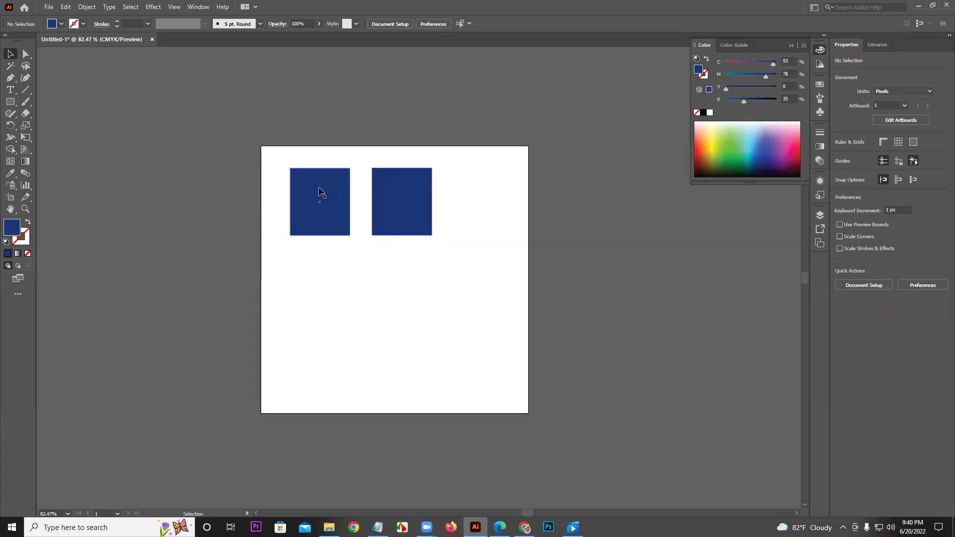
{"action": "left_click_drag", "start_coordinate": [386, 198], "coordinate": [450, 198]}
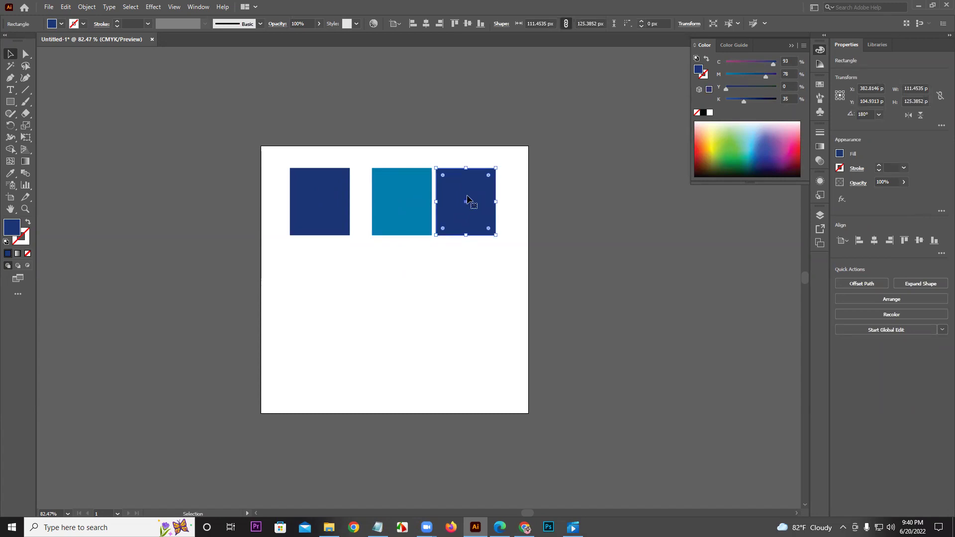
{"action": "key", "text": "Delete"}
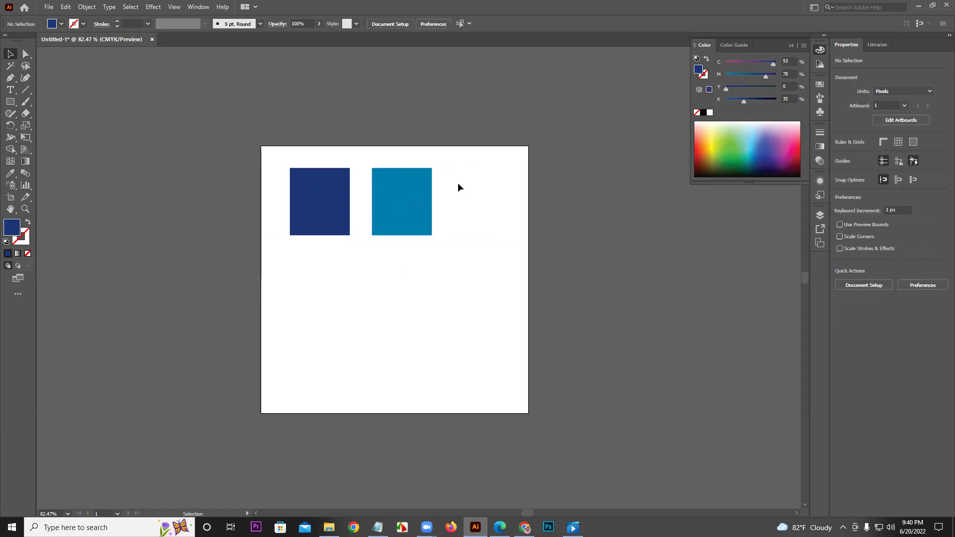
Move the light blue square further right and delete the middle dark blue square
{"action": "key", "text": "v"}
{"action": "left_click", "coordinate": [431, 180]}
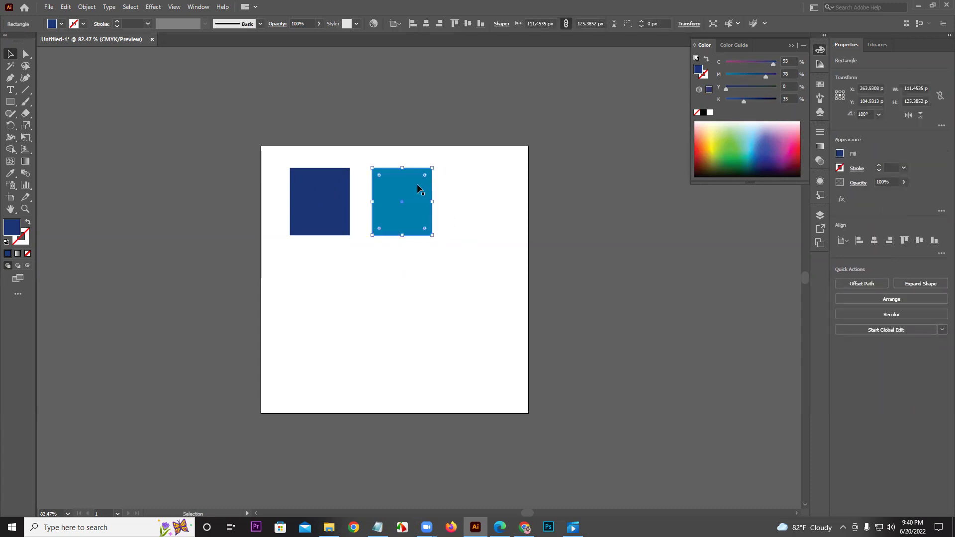
{"action": "left_click_drag", "start_coordinate": [399, 190], "coordinate": [461, 190]}
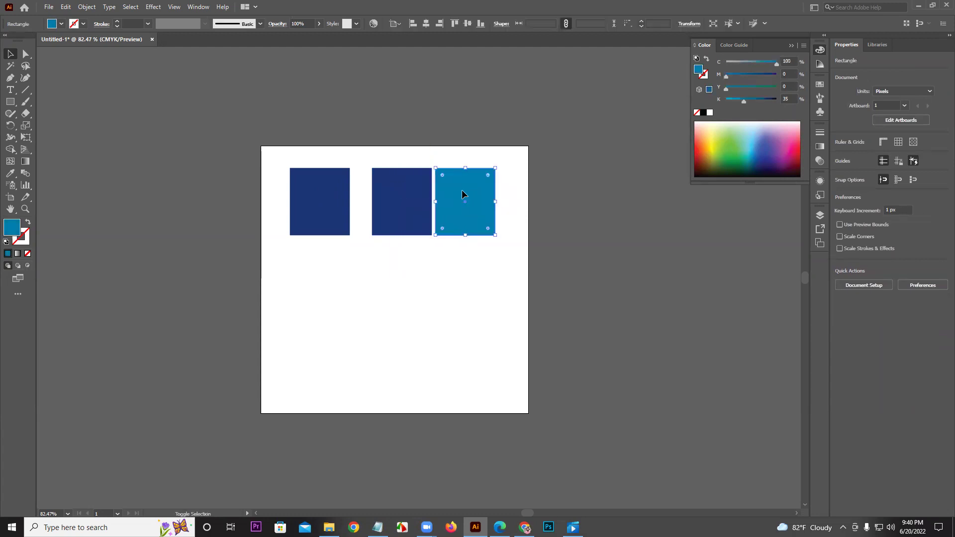
{"action": "left_click", "coordinate": [417, 195]}
{"action": "key", "text": "Delete"}
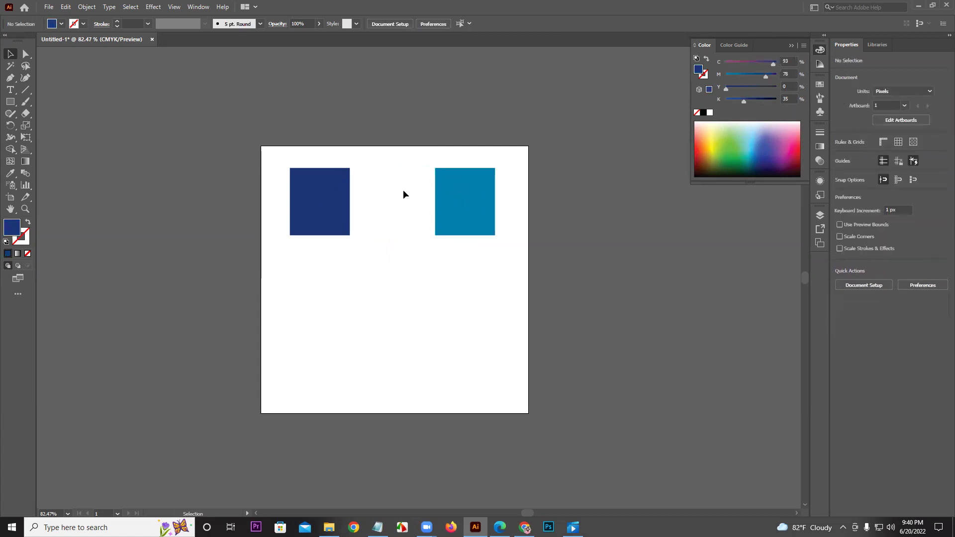
Paste a dark blue square and drag it over the light blue square's lower-left corner
{"action": "key", "text": "ctrl+v"}
{"action": "left_click_drag", "start_coordinate": [431, 278], "coordinate": [450, 266]}
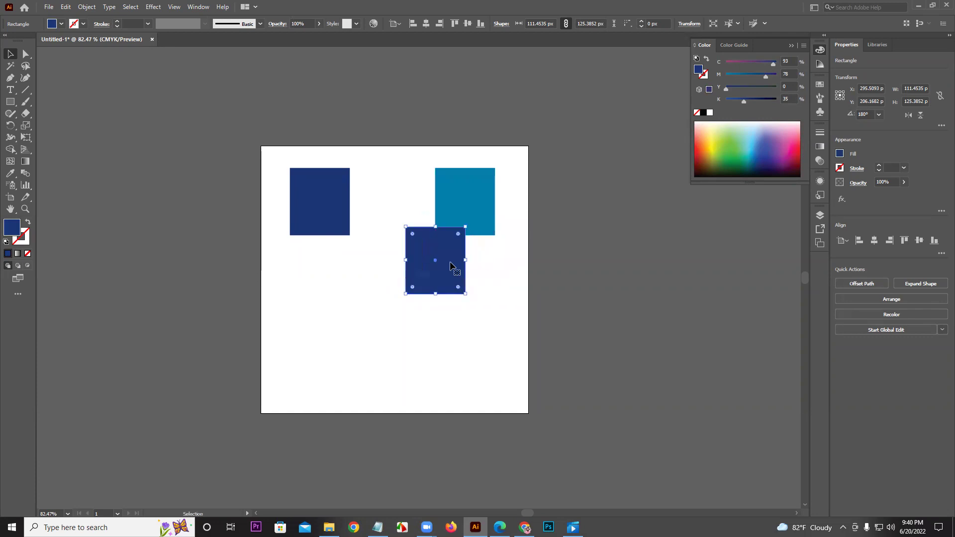
{"action": "left_click", "coordinate": [416, 204]}
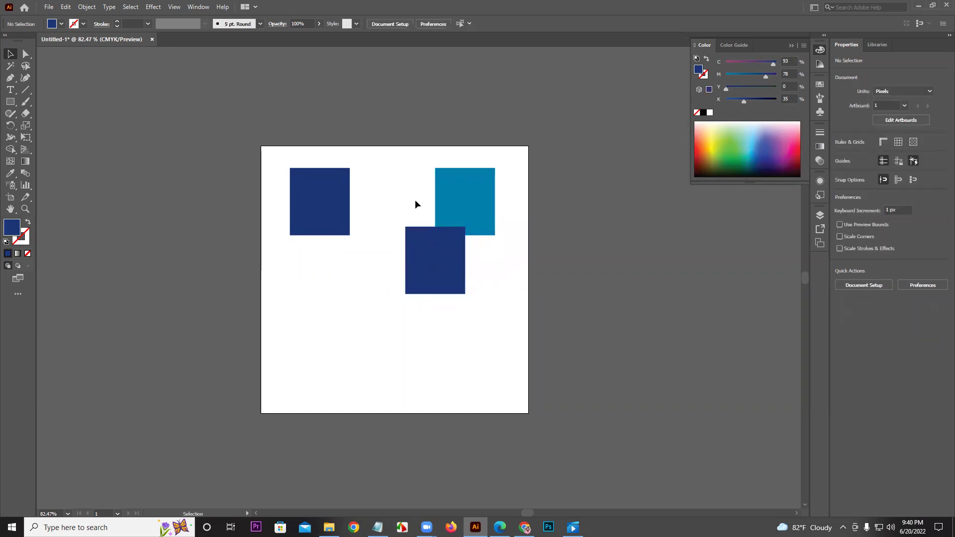
{"action": "left_click", "coordinate": [73, 8]}
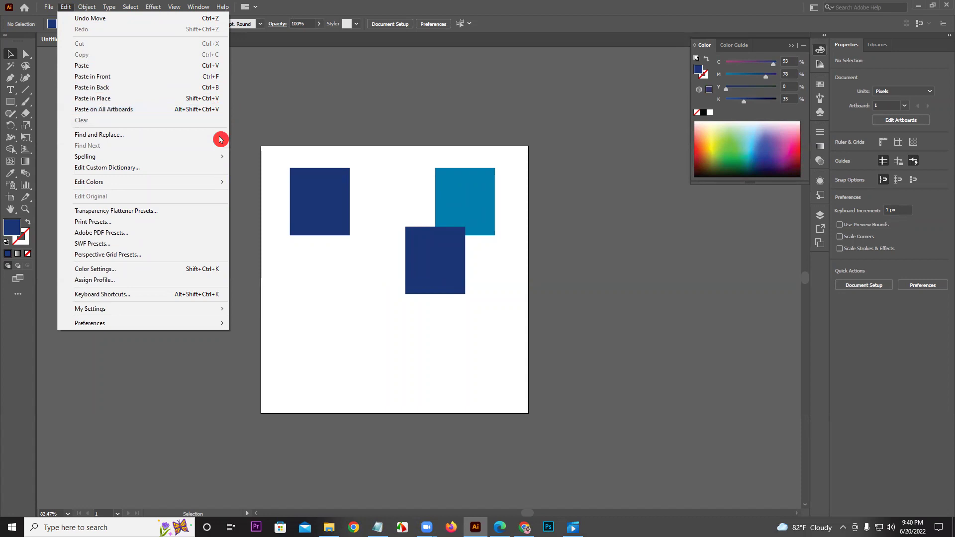
Create a new 500 × 500 px document via File > New with 10 px bleed on all sides
{"action": "left_click", "coordinate": [283, 132]}
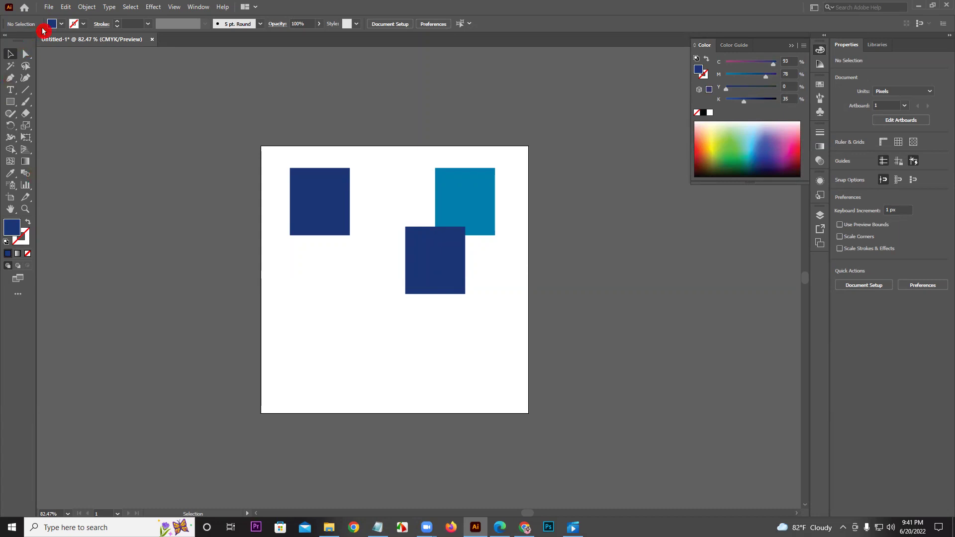
{"action": "left_click", "coordinate": [50, 8]}
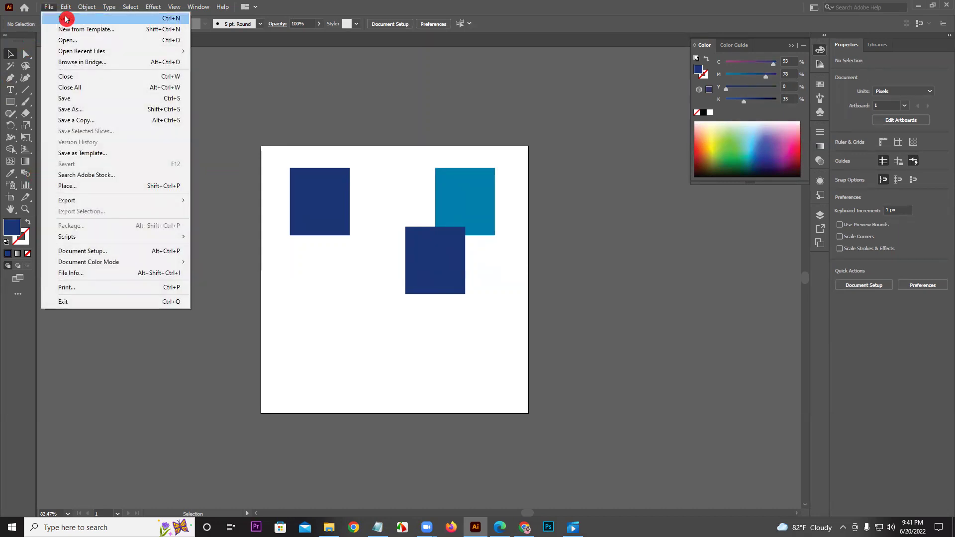
{"action": "left_click", "coordinate": [63, 18]}
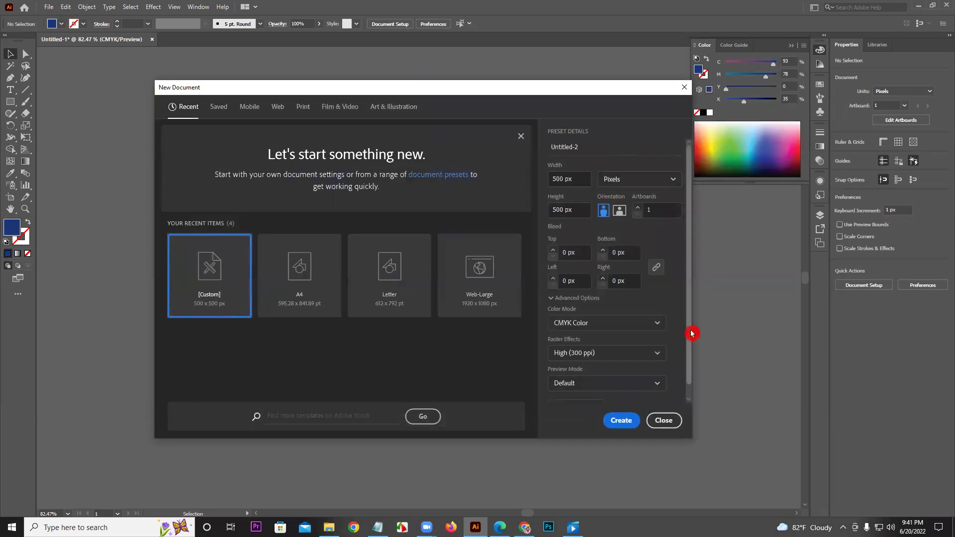
{"action": "scroll", "coordinate": [684, 343], "scroll_direction": "down", "scroll_amount": 1}
{"action": "left_click", "coordinate": [588, 394]}
{"action": "left_click", "coordinate": [338, 262]}
{"action": "left_click", "coordinate": [338, 259]}
{"action": "left_click", "coordinate": [338, 260]}
{"action": "left_click", "coordinate": [338, 259]}
{"action": "left_click", "coordinate": [337, 260]}
{"action": "left_click", "coordinate": [337, 260]}
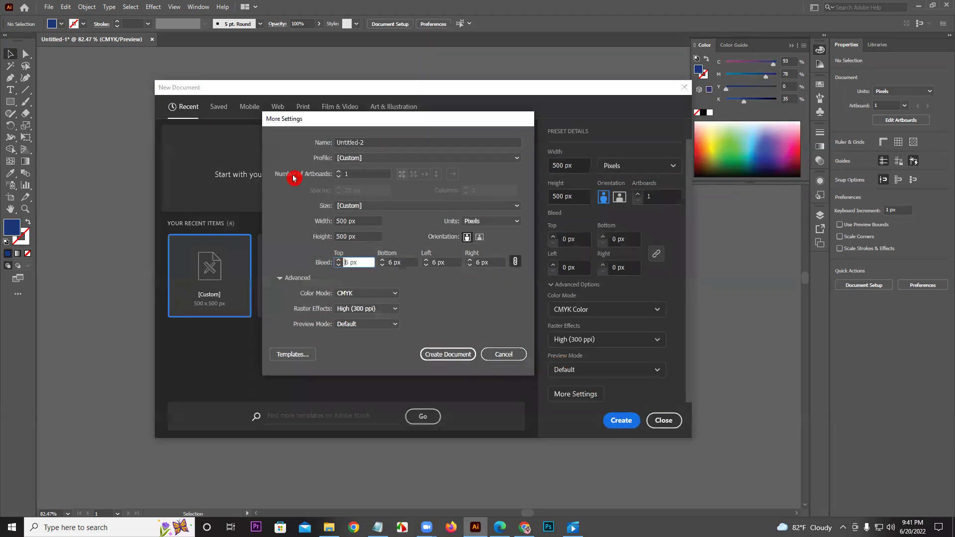
{"action": "key", "text": "ctrl+a"}
{"action": "type", "text": "10"}
{"action": "left_click", "coordinate": [450, 355]}
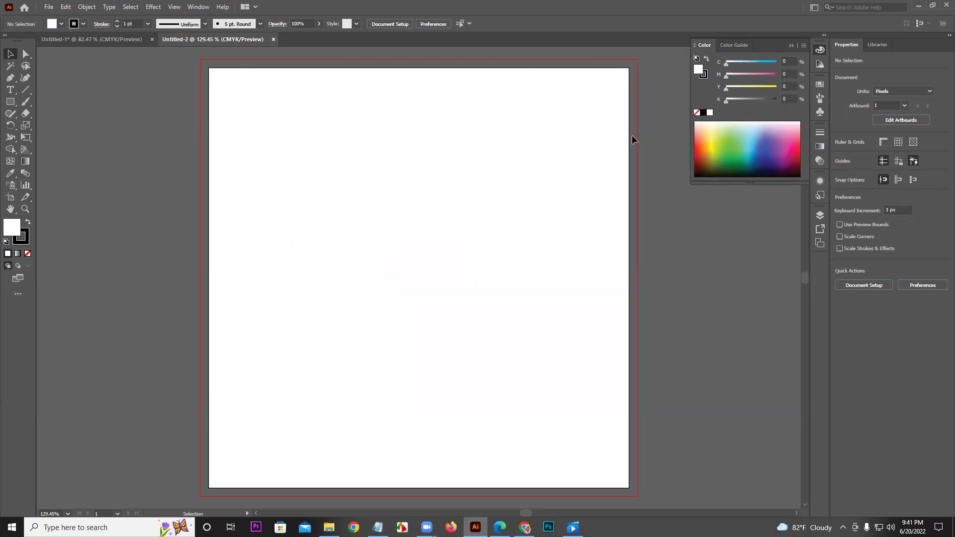
{"action": "left_click", "coordinate": [47, 7]}
{"action": "left_click", "coordinate": [68, 20]}
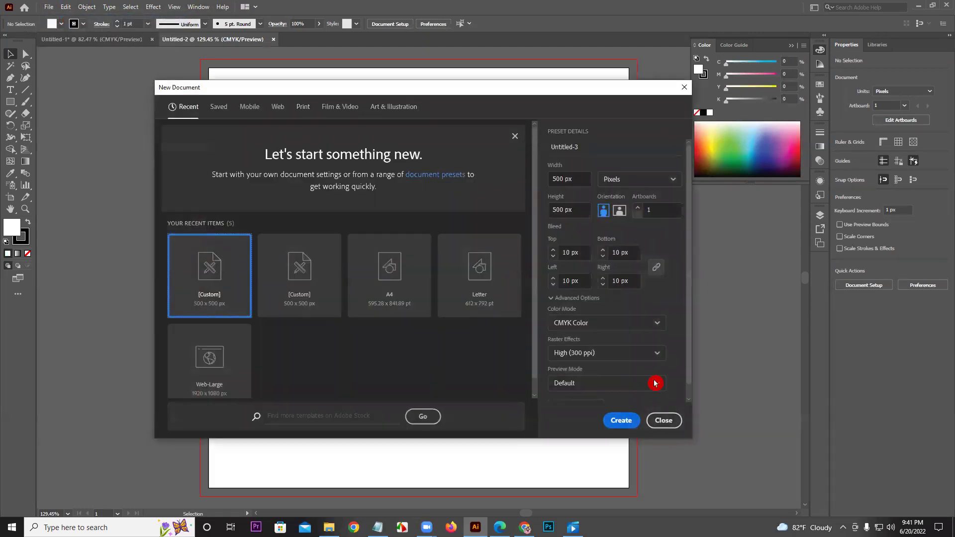
{"action": "scroll", "coordinate": [686, 348], "scroll_direction": "down", "scroll_amount": 1}
{"action": "left_click", "coordinate": [575, 393]}
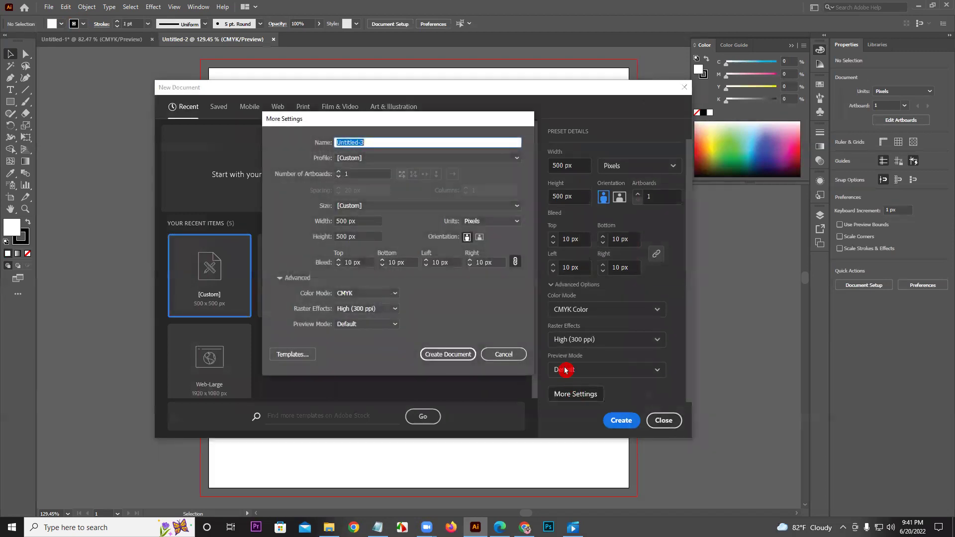
{"action": "left_click", "coordinate": [338, 172]}
{"action": "left_click", "coordinate": [338, 171]}
{"action": "left_click", "coordinate": [339, 172]}
{"action": "left_click", "coordinate": [338, 172]}
{"action": "left_click", "coordinate": [338, 172]}
{"action": "type", "text": "10"}
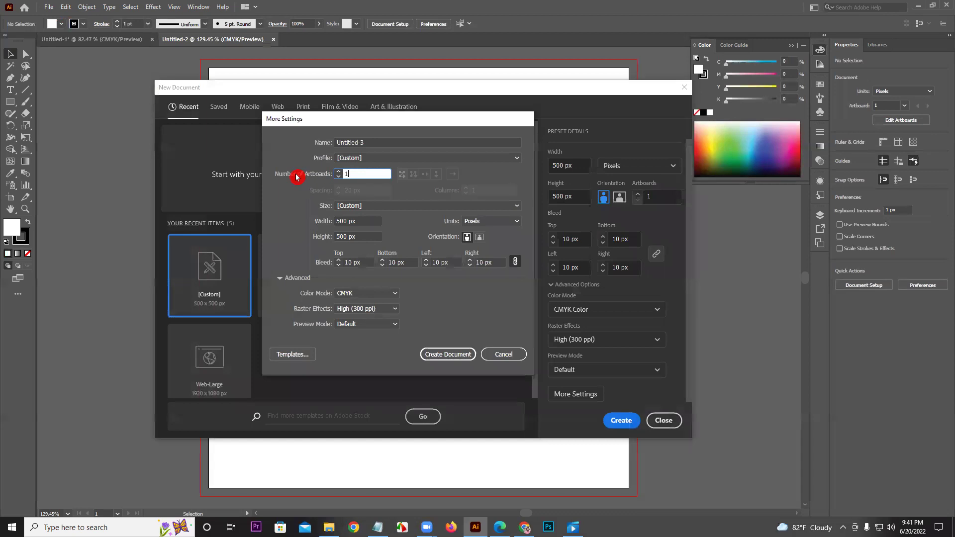
{"action": "left_click", "coordinate": [464, 354]}
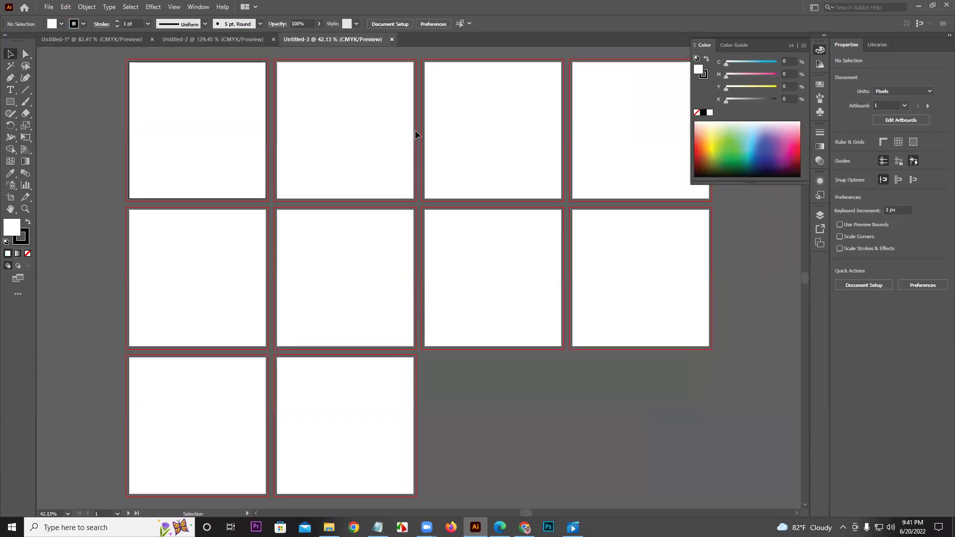
Zoom out on the artboards and collapse the floating Color panel
{"action": "mouse_move", "coordinate": [477, 167]}
{"action": "left_mouse_down"}
{"action": "mouse_move", "coordinate": [438, 188]}
{"action": "mouse_move", "coordinate": [438, 169]}
{"action": "mouse_move", "coordinate": [478, 182]}
{"action": "left_mouse_up"}
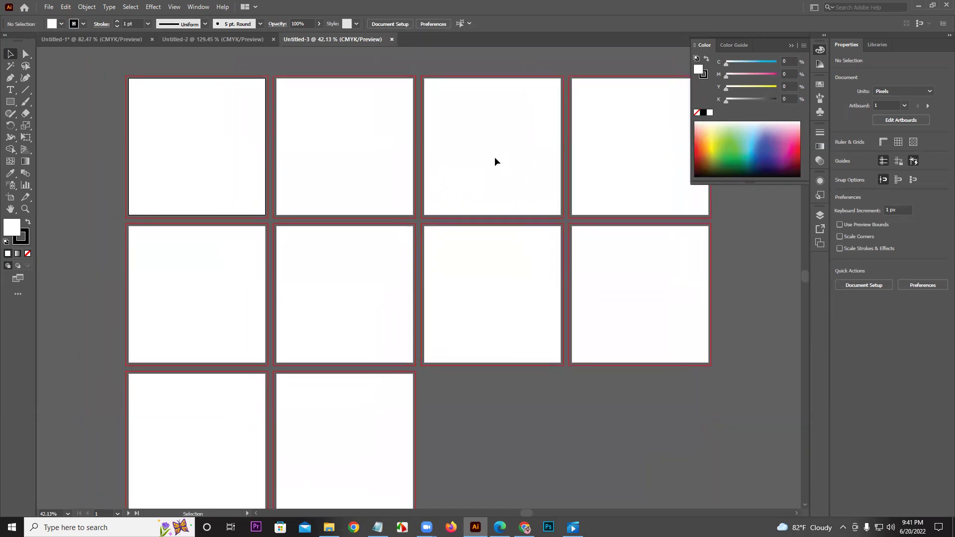
{"action": "key", "text": "z"}
{"action": "left_click", "coordinate": [497, 171], "text": "alt"}
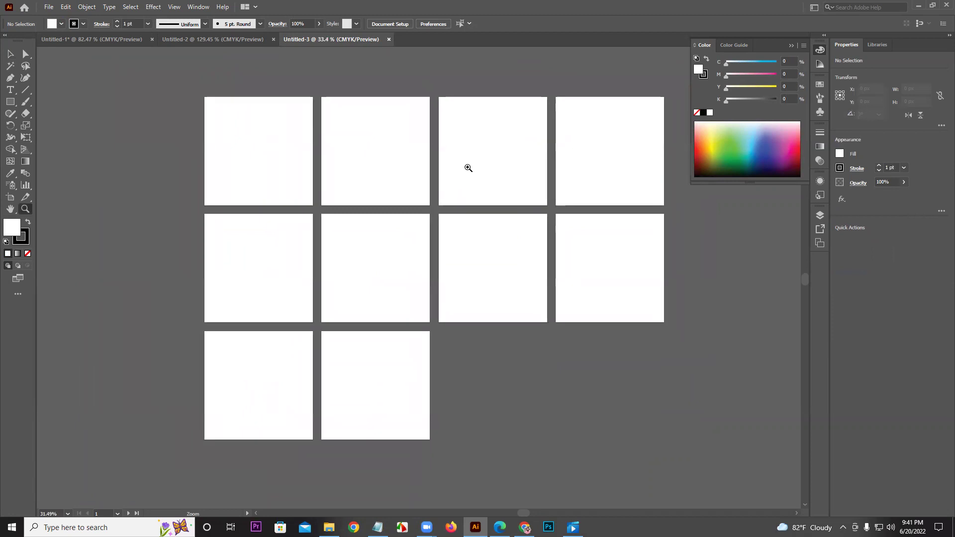
{"action": "left_click", "coordinate": [792, 46]}
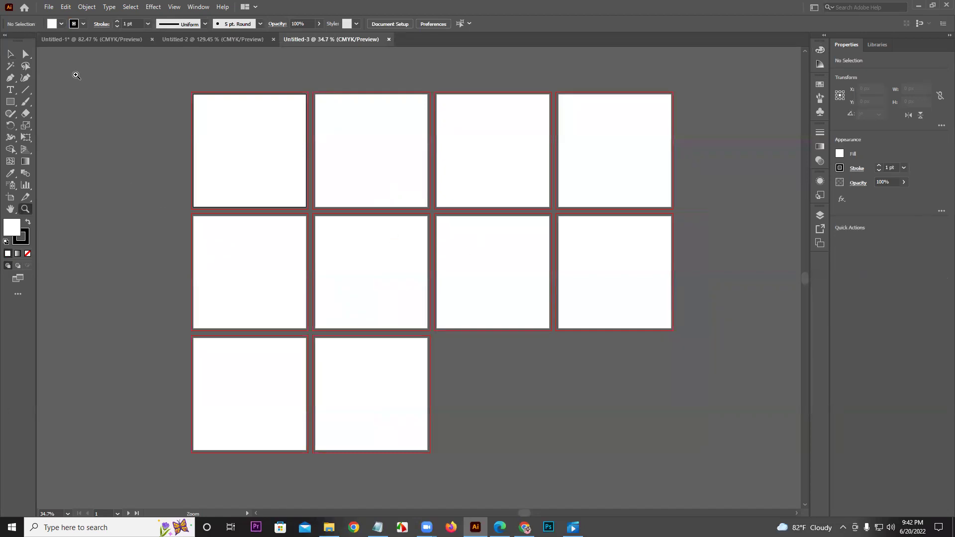
Zoom in and out with Zoom tool clicks and scrubby-zoom drags, up to maximum magnification
{"action": "left_click", "coordinate": [8, 60]}
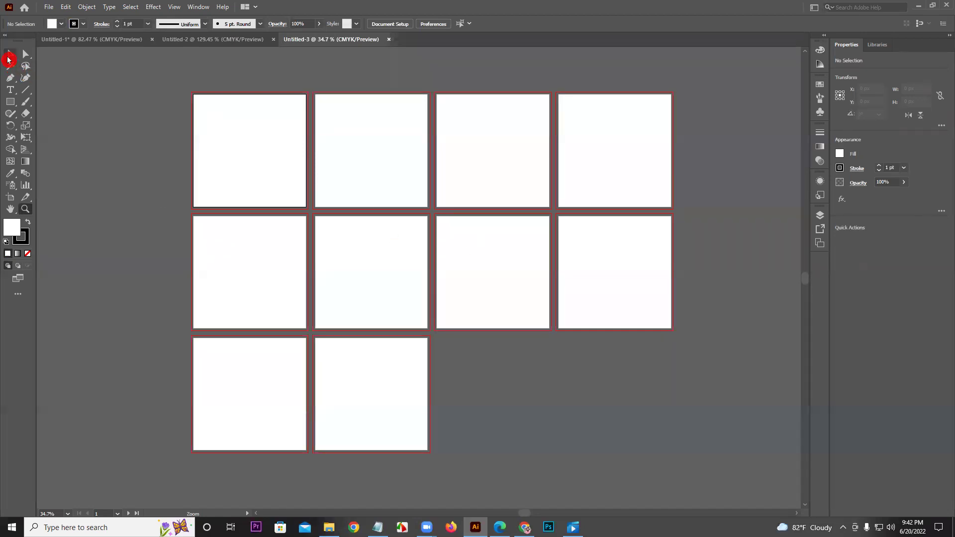
{"action": "left_click", "coordinate": [24, 213]}
{"action": "left_click", "coordinate": [269, 299]}
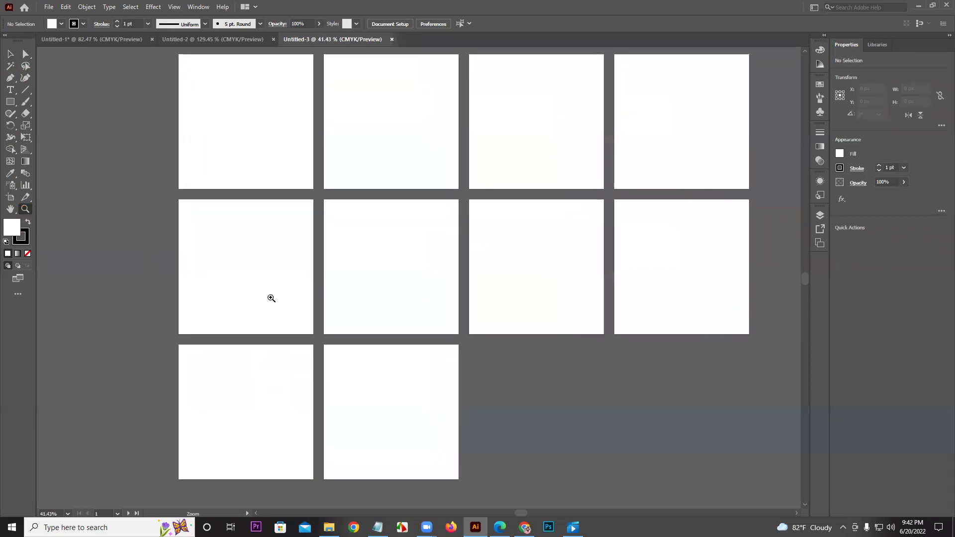
{"action": "left_click_drag", "start_coordinate": [368, 223], "coordinate": [260, 262]}
{"action": "left_click_drag", "start_coordinate": [424, 194], "coordinate": [355, 227]}
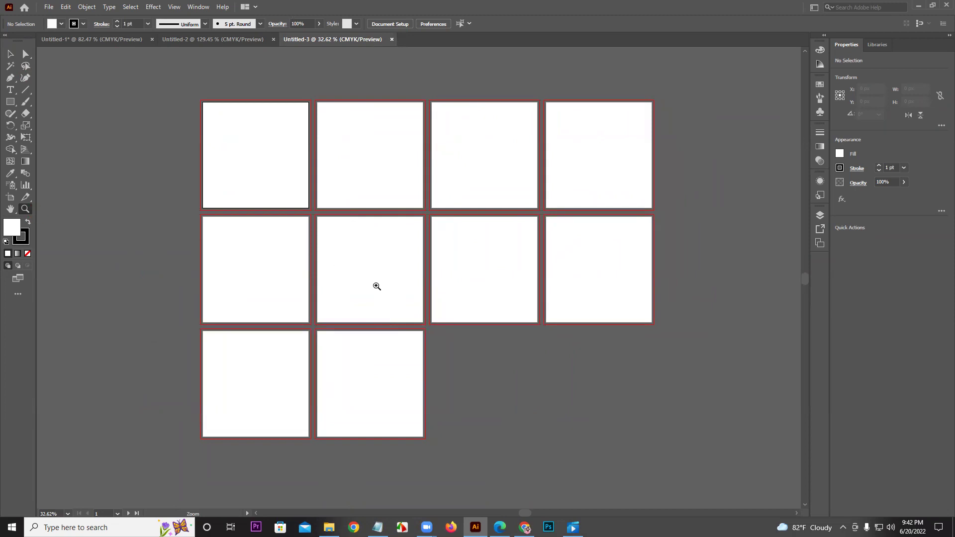
{"action": "left_click_drag", "start_coordinate": [376, 286], "coordinate": [450, 103]}
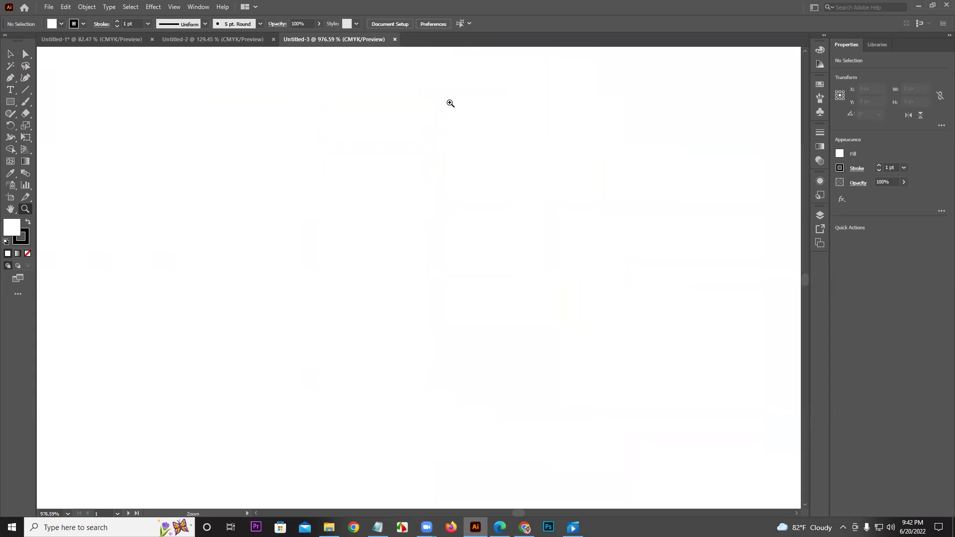
{"action": "left_click_drag", "start_coordinate": [450, 103], "coordinate": [322, 312]}
Fit all ten artboards with Ctrl+Alt+0, then zoom in and out with Ctrl+= and Ctrl+-
{"action": "scroll", "coordinate": [488, 151], "scroll_direction": "down", "scroll_amount": 5}
{"action": "key", "text": "ctrl+alt+0"}
{"action": "scroll", "coordinate": [366, 329], "scroll_direction": "down", "scroll_amount": 2}
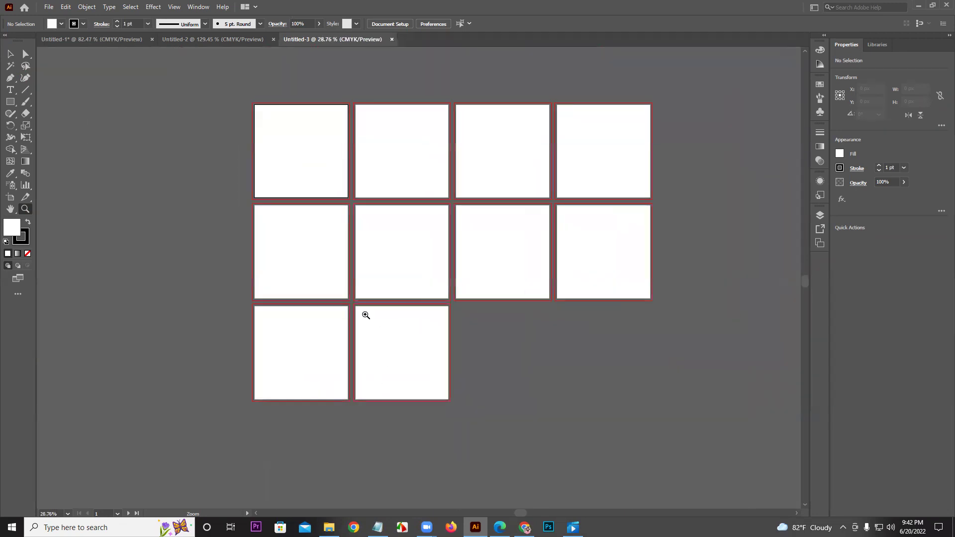
{"action": "left_click", "coordinate": [23, 208]}
{"action": "left_click", "coordinate": [10, 54]}
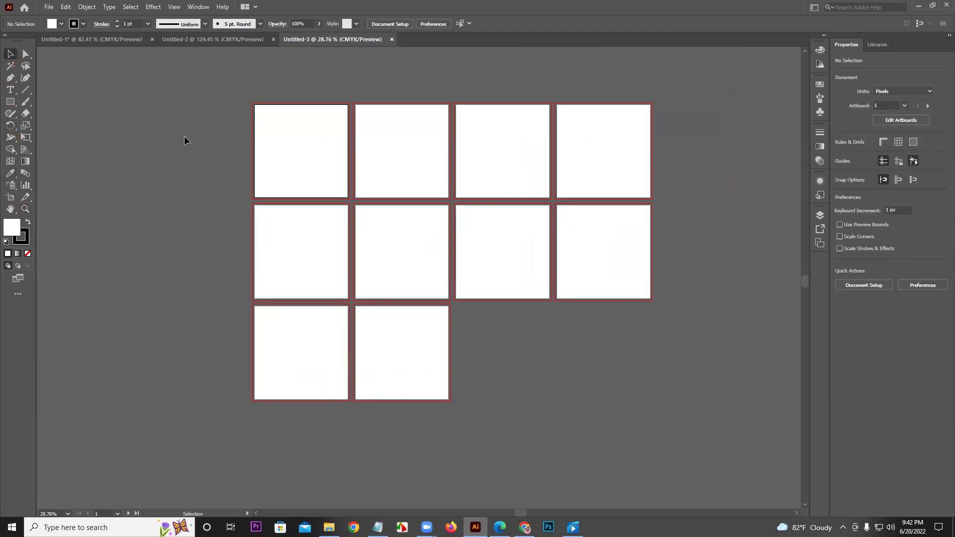
{"action": "key", "text": "ctrl+equal"}
{"action": "key", "text": "ctrl+equal"}
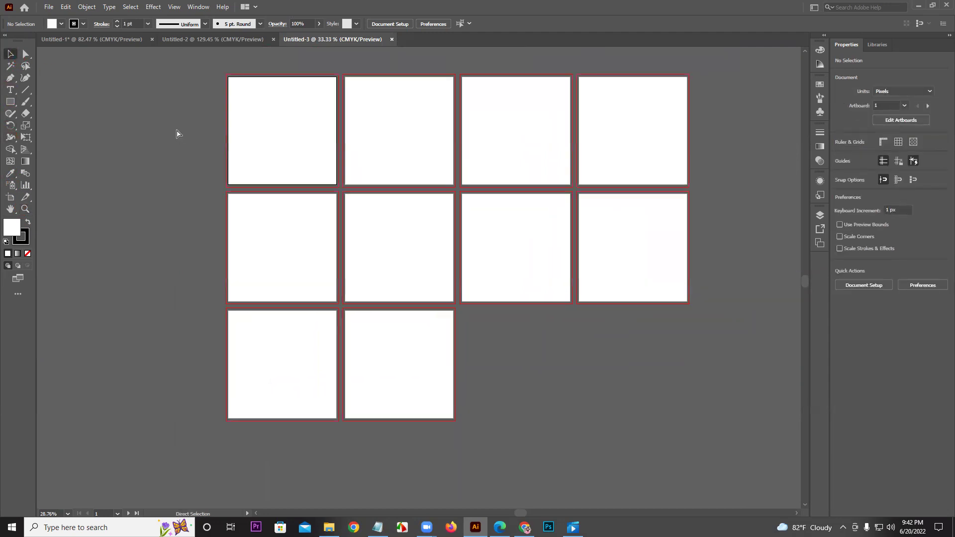
{"action": "key", "text": "ctrl+minus"}
{"action": "key", "text": "ctrl+minus"}
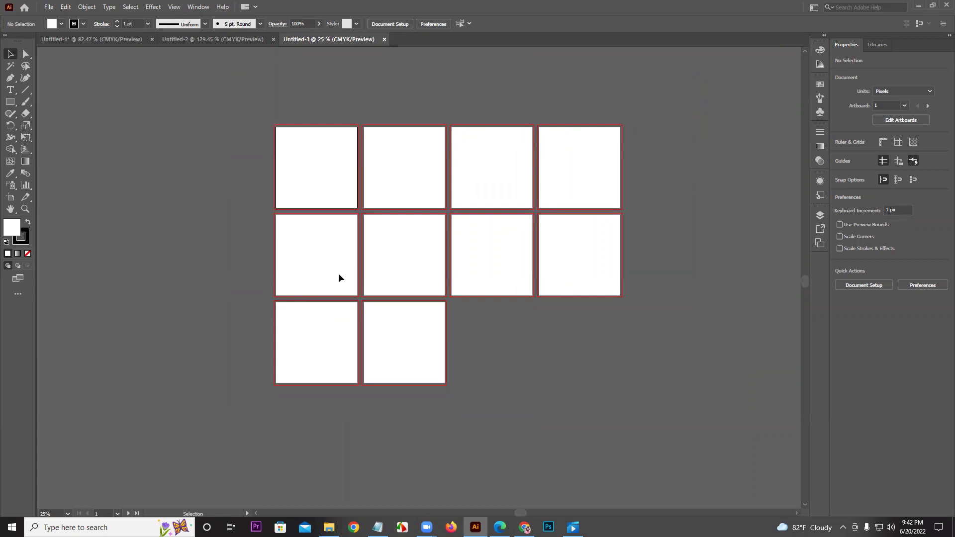
Zoom in and back out to 25% with the Zoom tool, then scrubby-zoom in
{"action": "key", "text": "z"}
{"action": "left_click", "coordinate": [358, 266]}
{"action": "left_click", "coordinate": [358, 267], "text": "alt"}
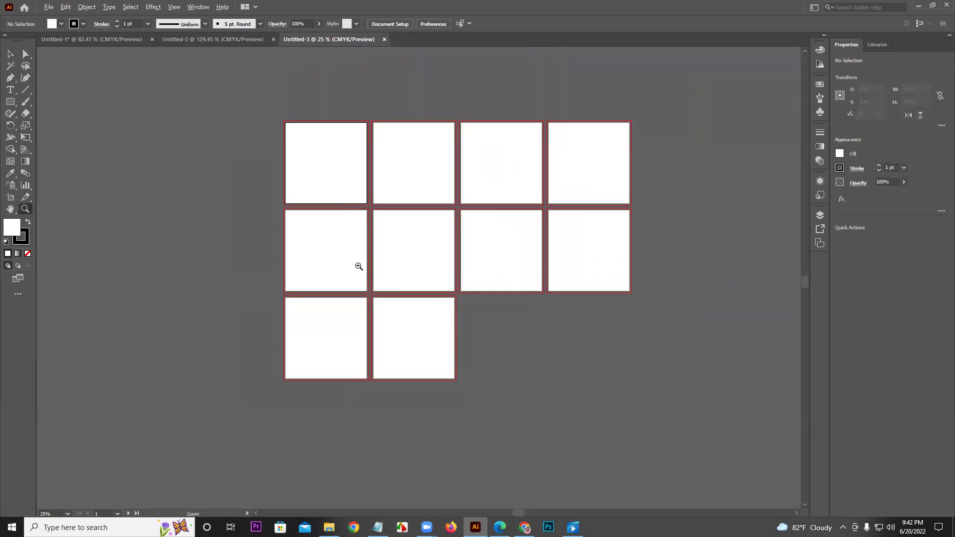
{"action": "left_click_drag", "start_coordinate": [368, 273], "coordinate": [394, 269]}
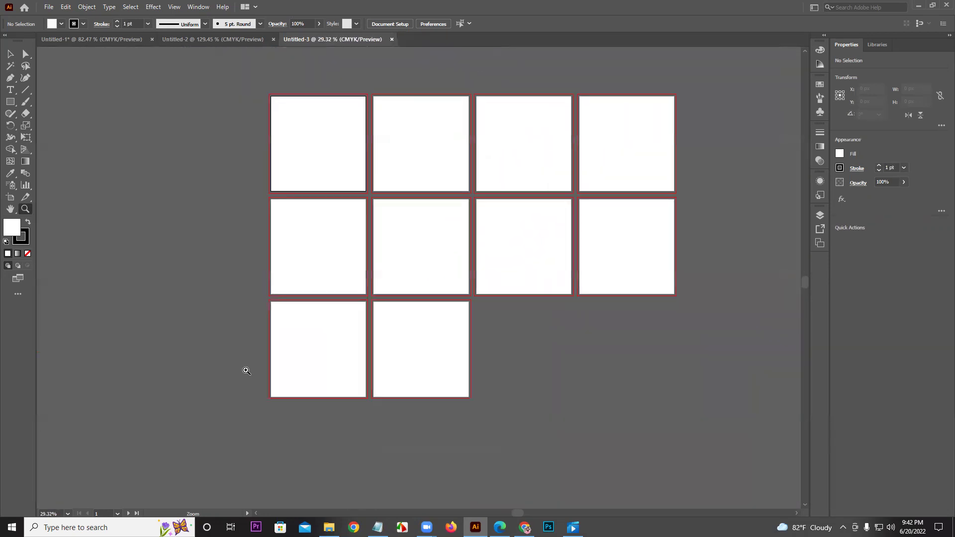
Set the zoom field to 35%, then to 45%
{"action": "left_click", "coordinate": [49, 513]}
{"action": "type", "text": "3"}
{"action": "key", "text": "Return"}
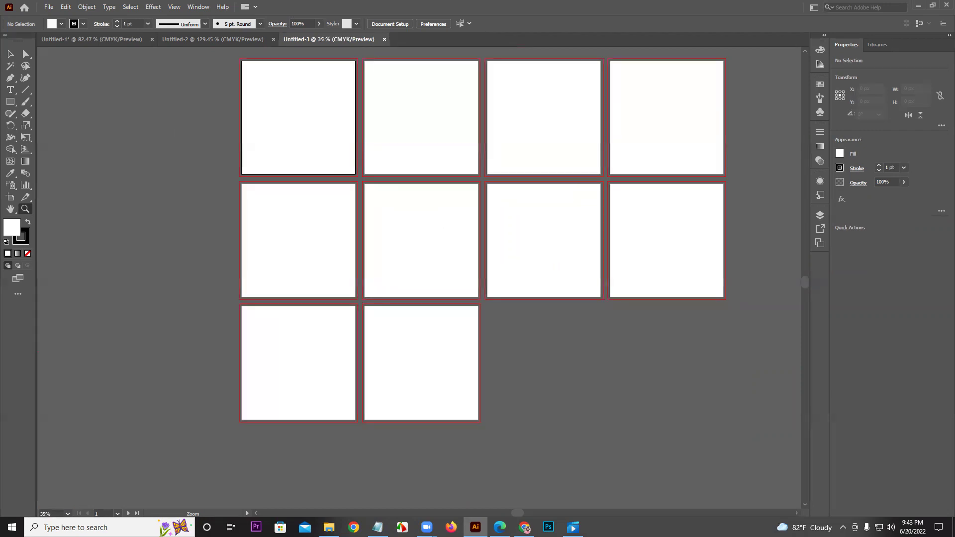
{"action": "left_click", "coordinate": [54, 517]}
{"action": "type", "text": "45"}
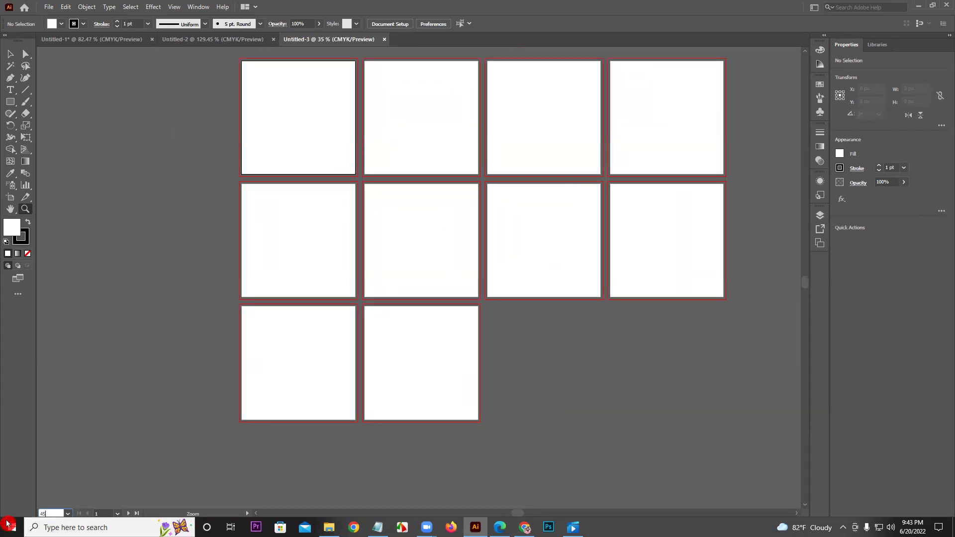
{"action": "key", "text": "Return"}
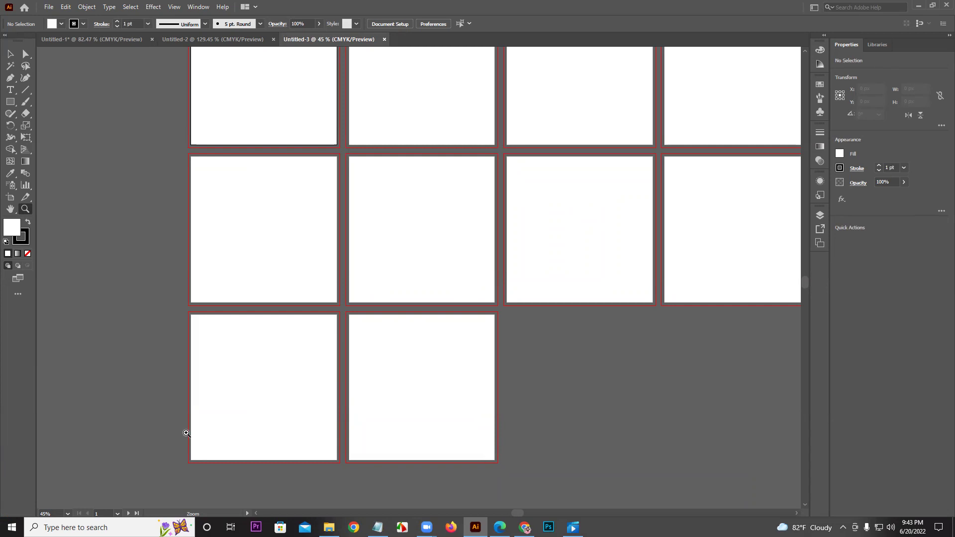
In Untitled-1, drag the two overlapping squares off the artboard and select the dark square
{"action": "key", "text": "v"}
{"action": "left_click", "coordinate": [196, 39]}
{"action": "left_click_drag", "start_coordinate": [153, 39], "coordinate": [135, 38]}
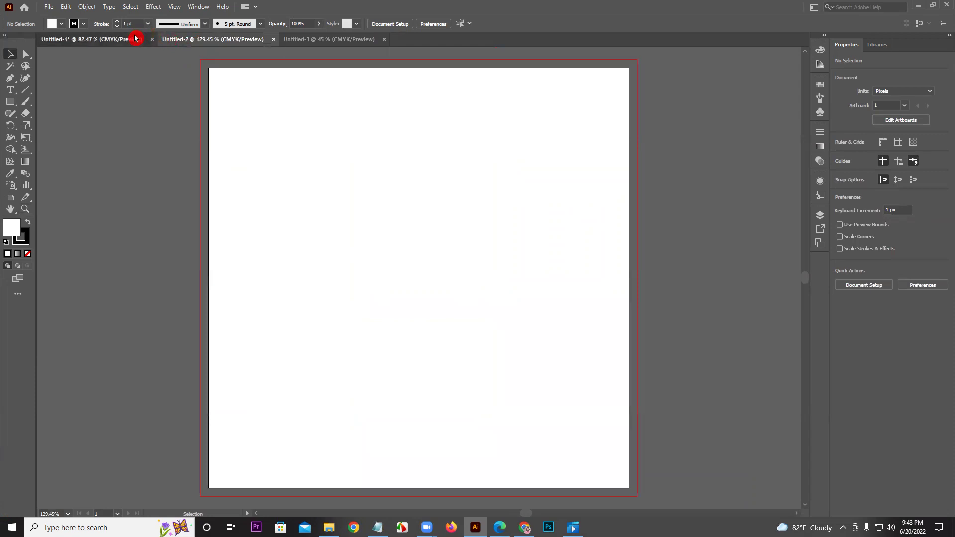
{"action": "left_click_drag", "start_coordinate": [410, 172], "coordinate": [185, 157]}
{"action": "mouse_move", "coordinate": [291, 197]}
{"action": "left_mouse_down"}
{"action": "mouse_move", "coordinate": [275, 175]}
{"action": "mouse_move", "coordinate": [296, 197]}
{"action": "left_mouse_up"}
Shrink the dark square to a narrow rectangle, Alt-drag a copy, and Ctrl+D twice for four
{"action": "left_click_drag", "start_coordinate": [345, 229], "coordinate": [316, 207]}
{"action": "left_click", "coordinate": [338, 201]}
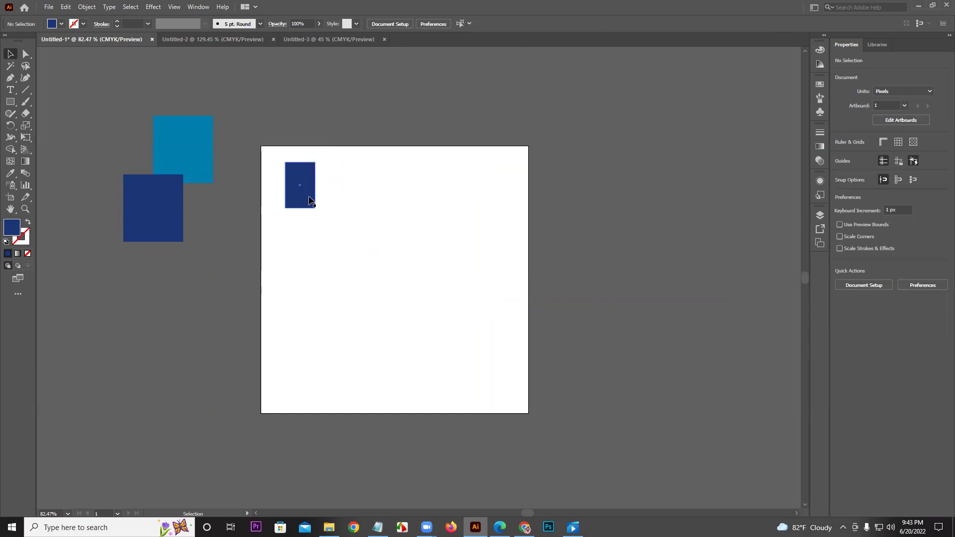
{"action": "left_click_drag", "start_coordinate": [305, 187], "coordinate": [353, 188]}
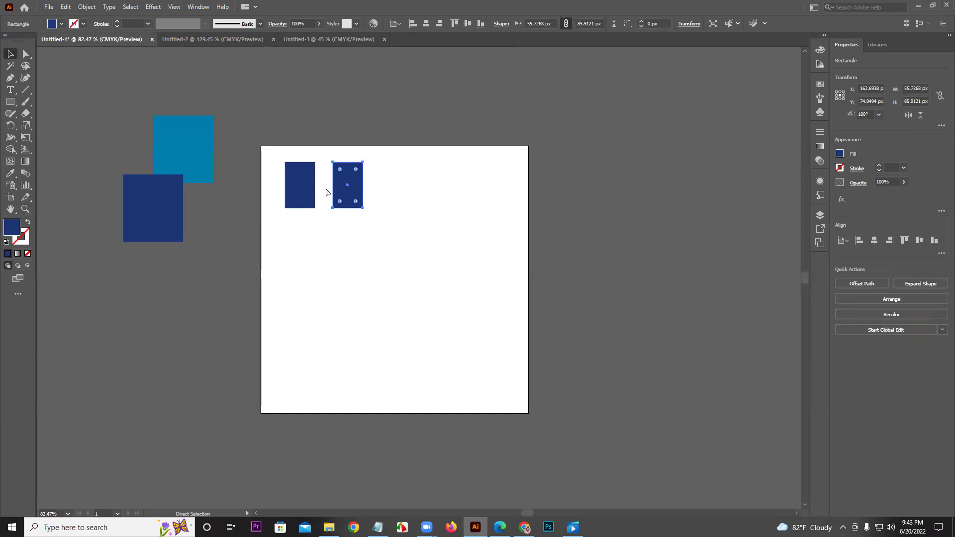
{"action": "key", "text": "ctrl+z"}
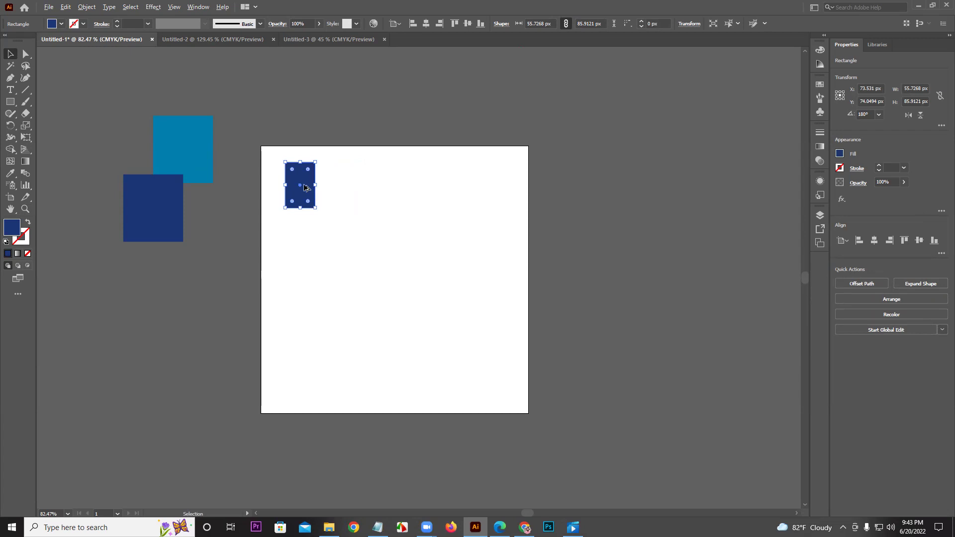
{"action": "left_click_drag", "start_coordinate": [302, 186], "coordinate": [358, 185]}
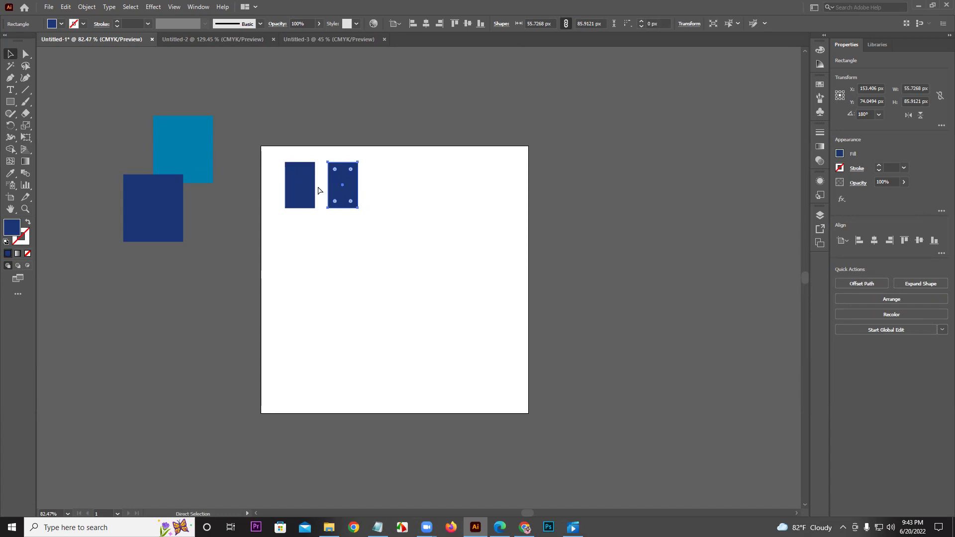
{"action": "key", "text": "ctrl+d"}
{"action": "key", "text": "ctrl+d"}
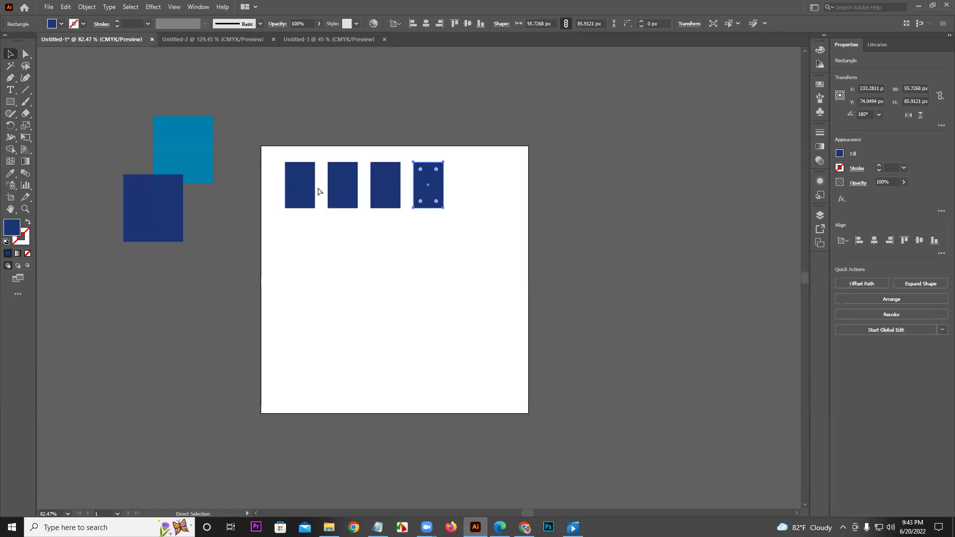
{"action": "key", "text": "ctrl+d"}
{"action": "key", "text": "ctrl+d"}
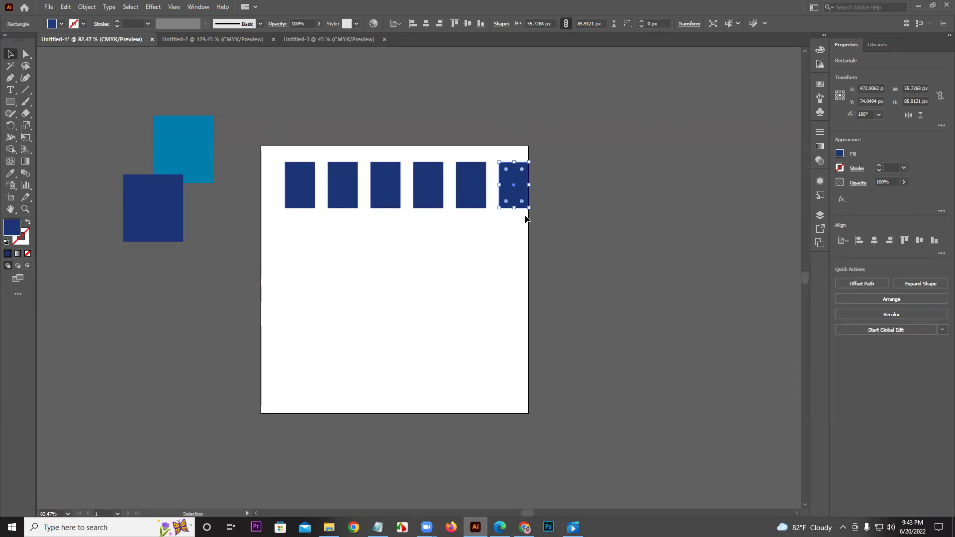
Shift the row of six rectangles, then repeat the copy with Ctrl+D to add more rows
{"action": "left_click_drag", "start_coordinate": [382, 187], "coordinate": [295, 184]}
{"action": "left_click_drag", "start_coordinate": [379, 189], "coordinate": [377, 232]}
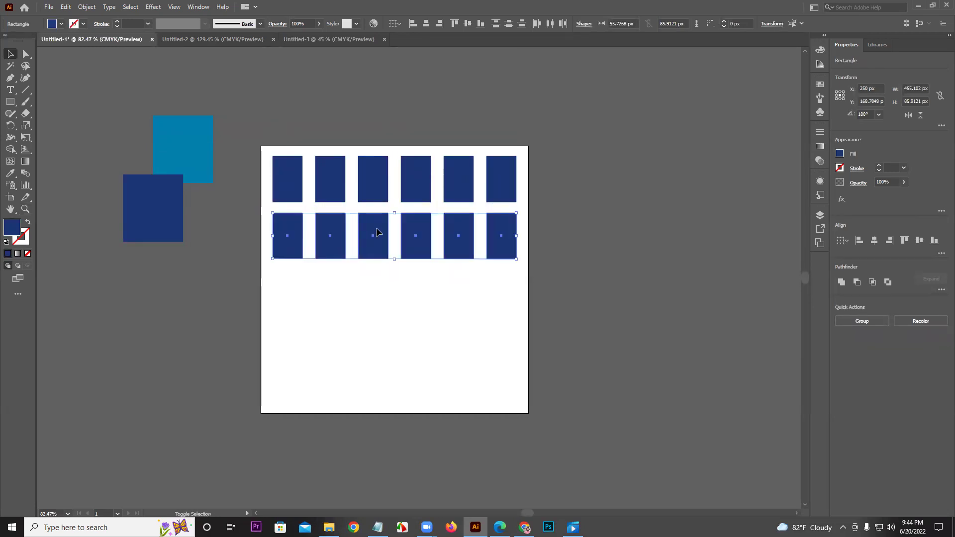
{"action": "key", "text": "a"}
{"action": "key", "text": "ctrl+d"}
{"action": "key", "text": "ctrl+d"}
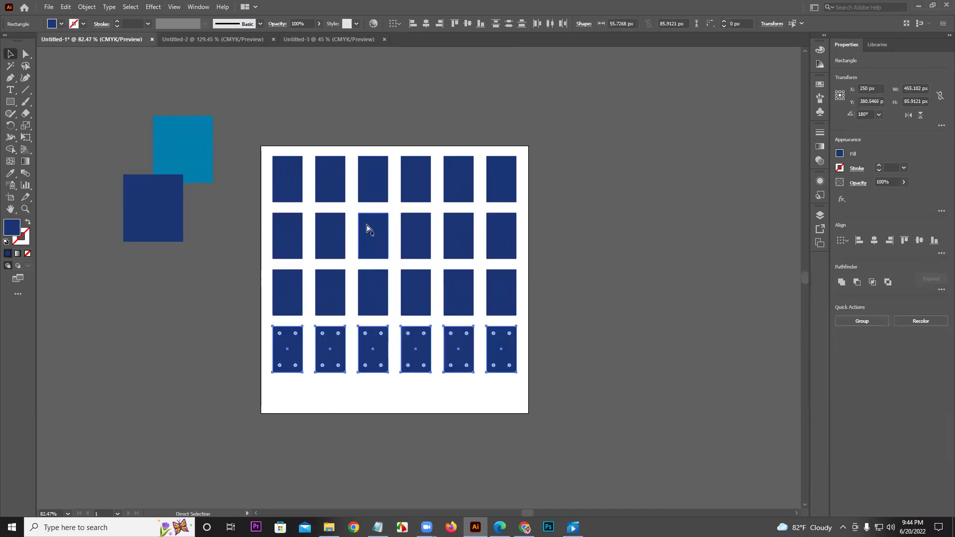
{"action": "key", "text": "ctrl+d"}
Squash the 30-rectangle grid vertically, then move it right and up off the artboard
{"action": "key", "text": "ctrl+alt+a"}
{"action": "left_click_drag", "start_coordinate": [394, 428], "coordinate": [396, 405]}
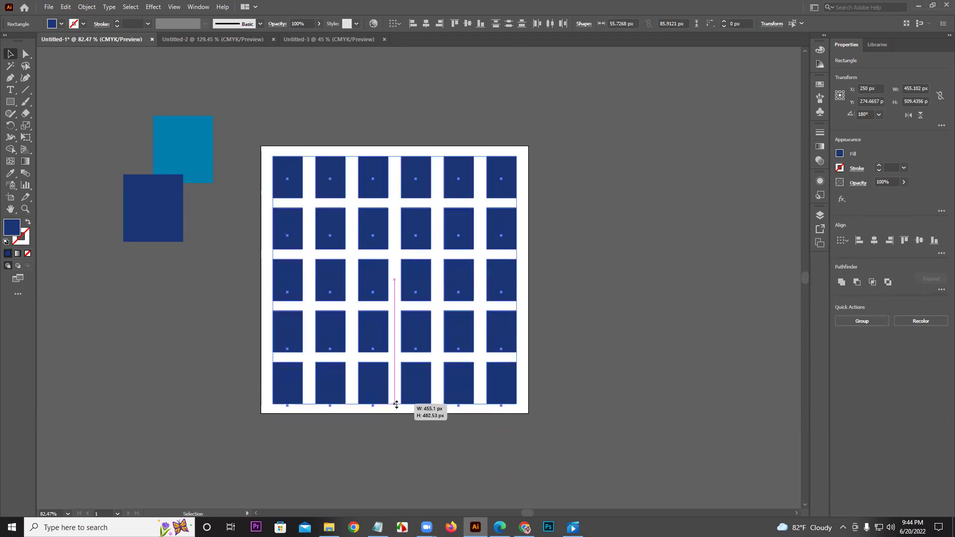
{"action": "left_click", "coordinate": [534, 285]}
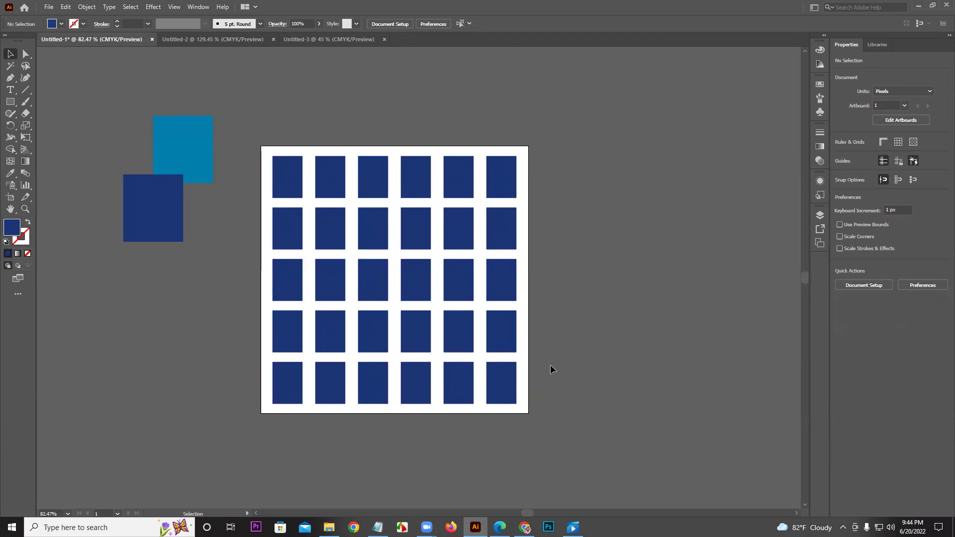
{"action": "left_click_drag", "start_coordinate": [304, 191], "coordinate": [590, 205]}
Delete the two overlapping squares
{"action": "left_click", "coordinate": [237, 168]}
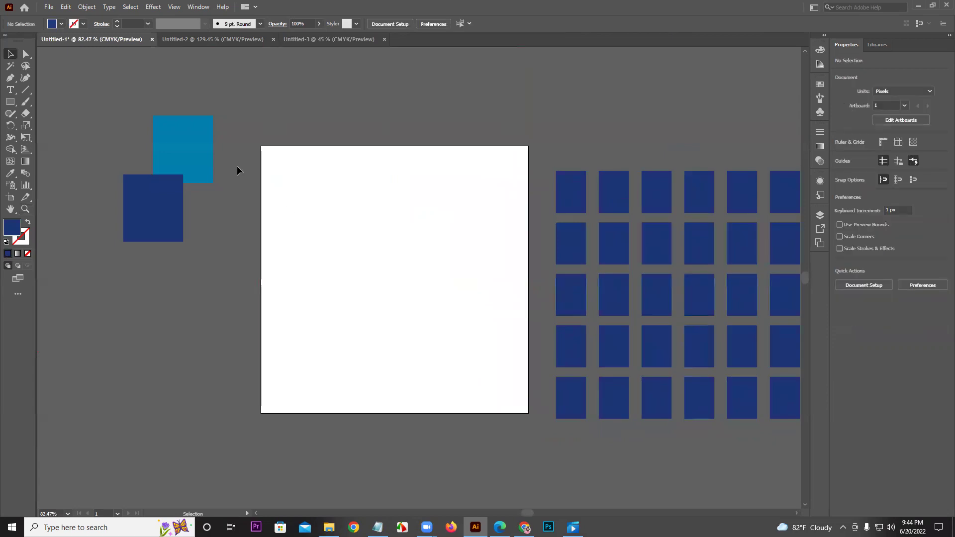
{"action": "left_click", "coordinate": [204, 224]}
{"action": "key", "text": "Delete"}
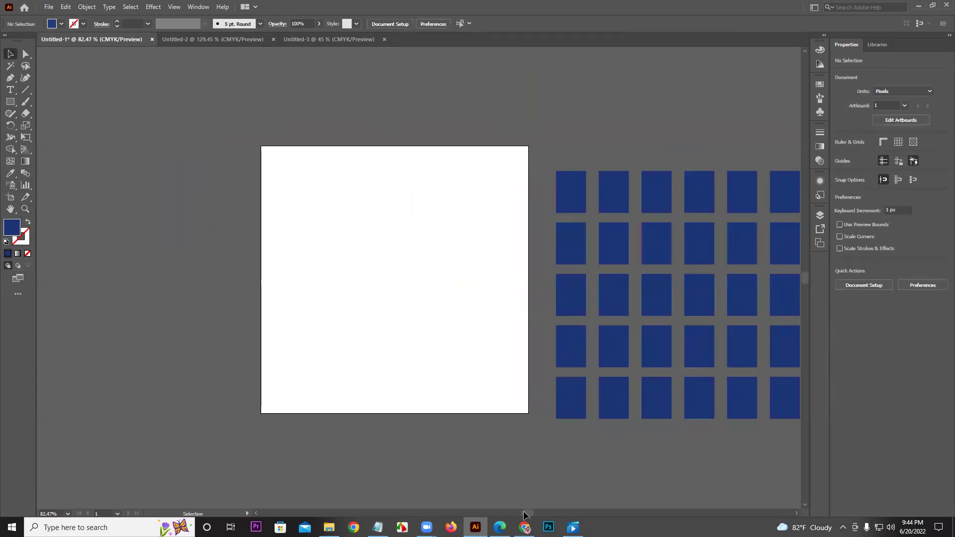
{"action": "left_click", "coordinate": [500, 527]}
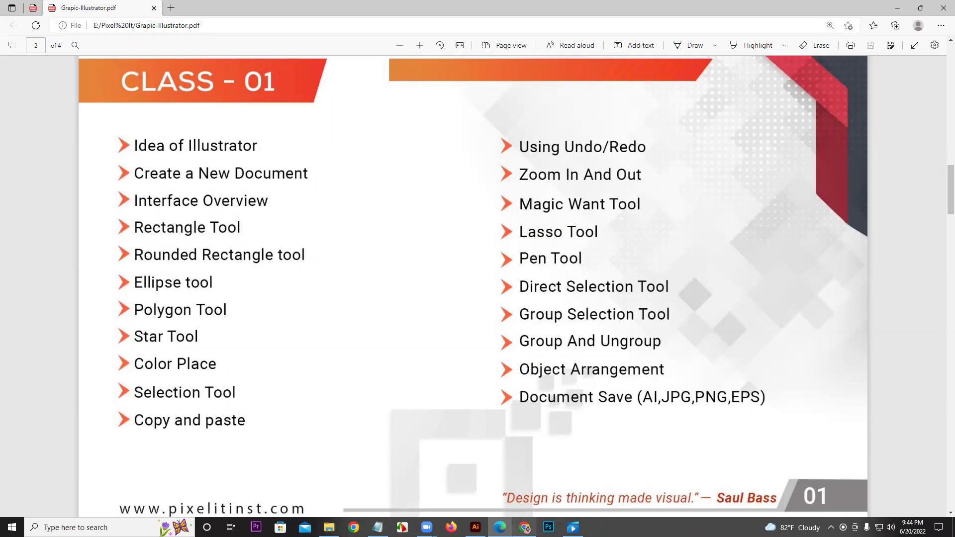
{"action": "left_click", "coordinate": [476, 527]}
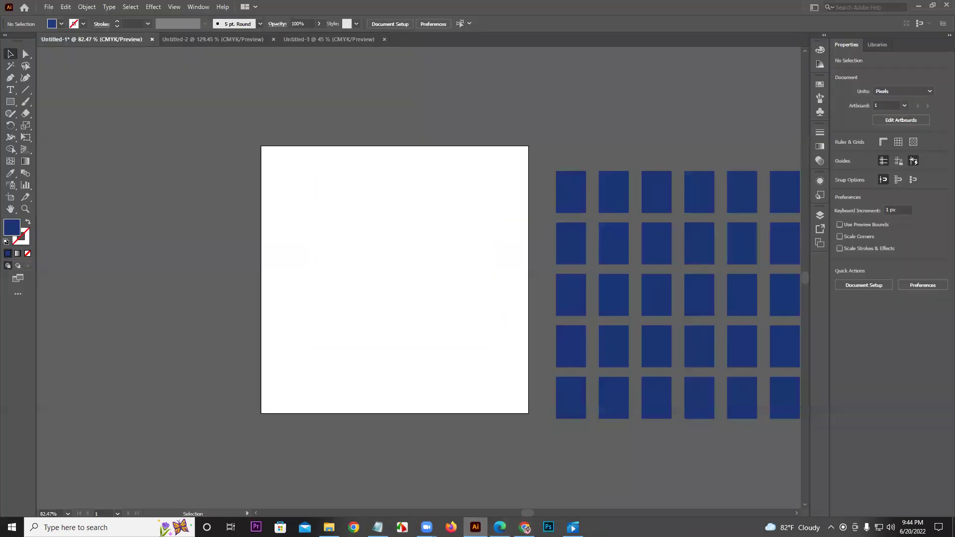
Undo twelve edits, from the square deletion back through earlier shape edits
{"action": "key", "text": "ctrl+z"}
{"action": "key", "text": "ctrl+z"}
{"action": "key", "text": "ctrl+z"}
{"action": "key", "text": "ctrl+z"}
{"action": "key", "text": "ctrl+z"}
{"action": "key", "text": "ctrl+z"}
{"action": "key", "text": "ctrl+z"}
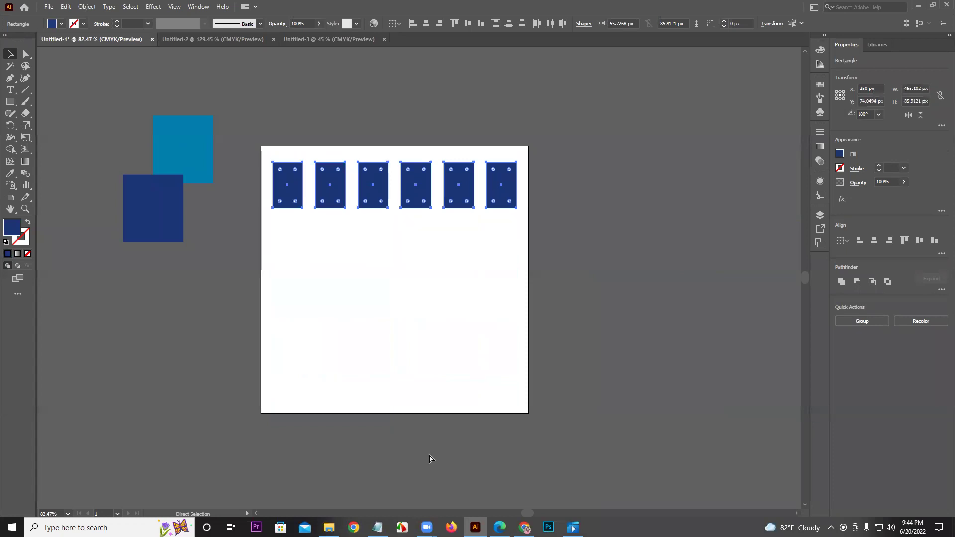
{"action": "key", "text": "ctrl+z"}
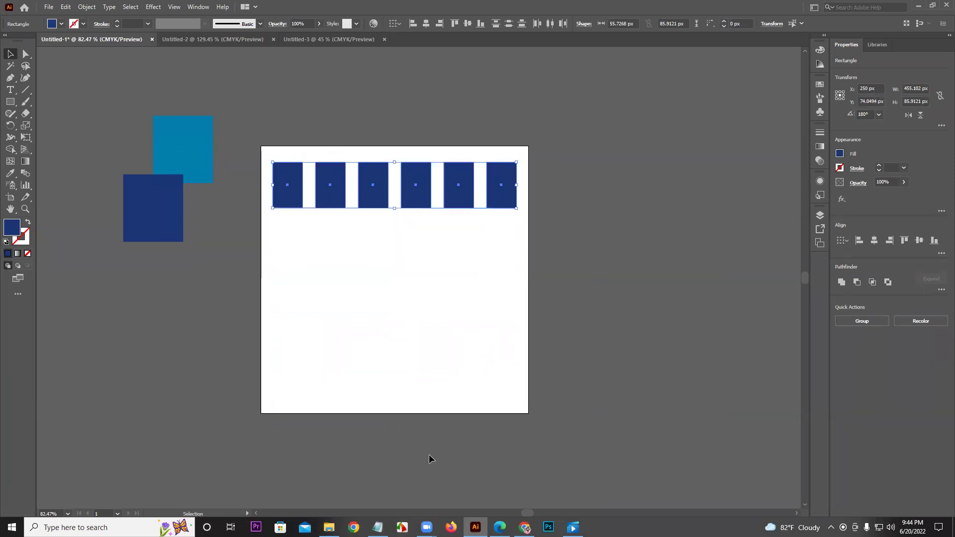
{"action": "key", "text": "ctrl+z"}
{"action": "key", "text": "ctrl+z"}
{"action": "key", "text": "ctrl+z"}
{"action": "key", "text": "ctrl+z"}
{"action": "key", "text": "ctrl+z"}
{"action": "key", "text": "ctrl+z"}
{"action": "key", "text": "ctrl+z"}
{"action": "key", "text": "ctrl+z"}
{"action": "key", "text": "ctrl+z"}
{"action": "key", "text": "ctrl+z"}
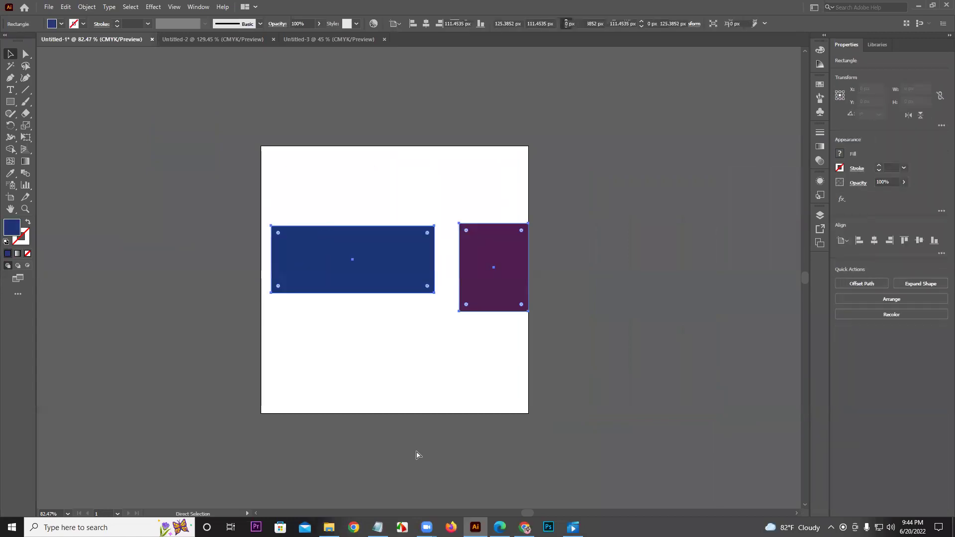
{"action": "key", "text": "ctrl+z"}
{"action": "key", "text": "ctrl+z"}
{"action": "key", "text": "ctrl+z"}
{"action": "key", "text": "ctrl+z"}
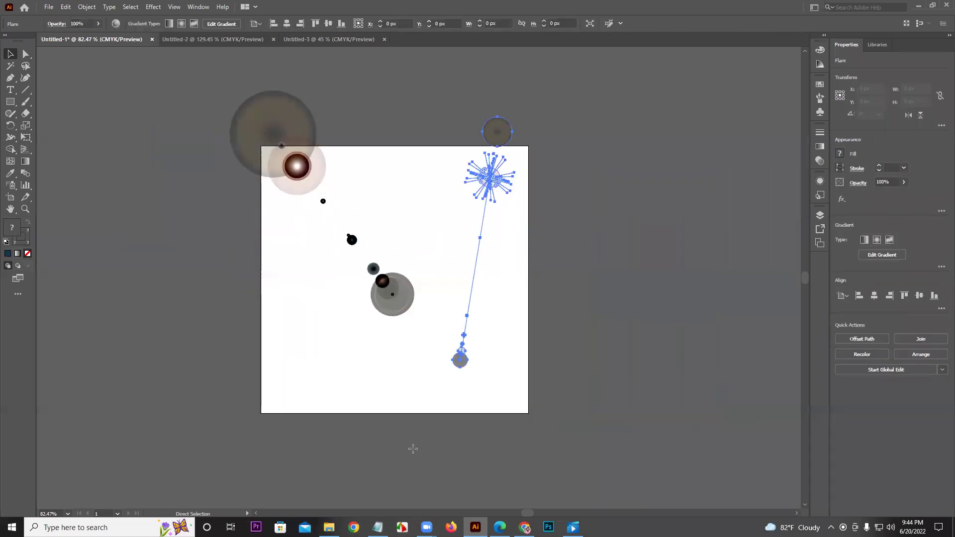
{"action": "key", "text": "ctrl+z"}
{"action": "key", "text": "ctrl+z"}
{"action": "key", "text": "ctrl+z"}
{"action": "key", "text": "ctrl+z"}
{"action": "key", "text": "ctrl+z"}
{"action": "key", "text": "ctrl+z"}
{"action": "key", "text": "ctrl+z"}
{"action": "key", "text": "ctrl+z"}
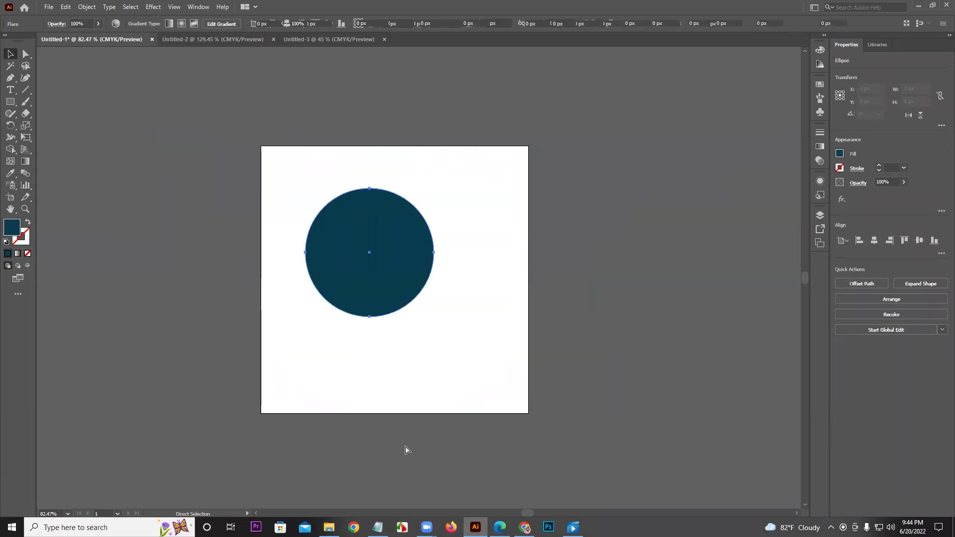
{"action": "key", "text": "ctrl+z"}
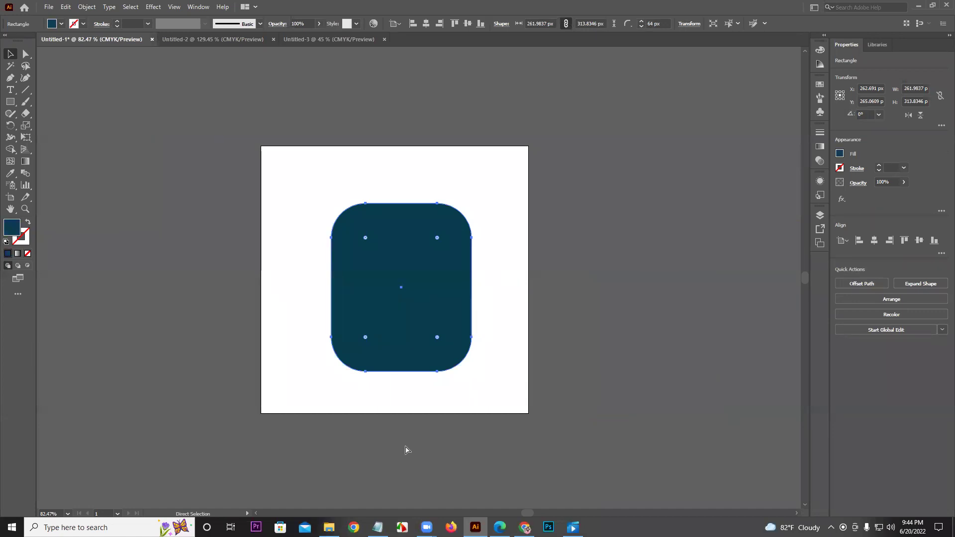
{"action": "key", "text": "ctrl+z"}
{"action": "key", "text": "ctrl+z"}
{"action": "key", "text": "ctrl+z"}
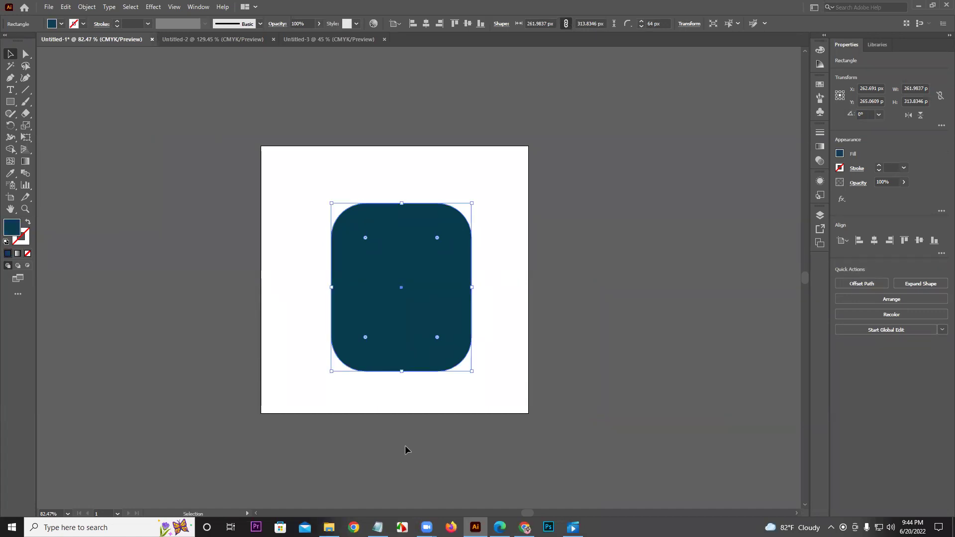
{"action": "key", "text": "ctrl+z"}
{"action": "key", "text": "ctrl+z"}
{"action": "key", "text": "ctrl+z"}
{"action": "key", "text": "ctrl+z"}
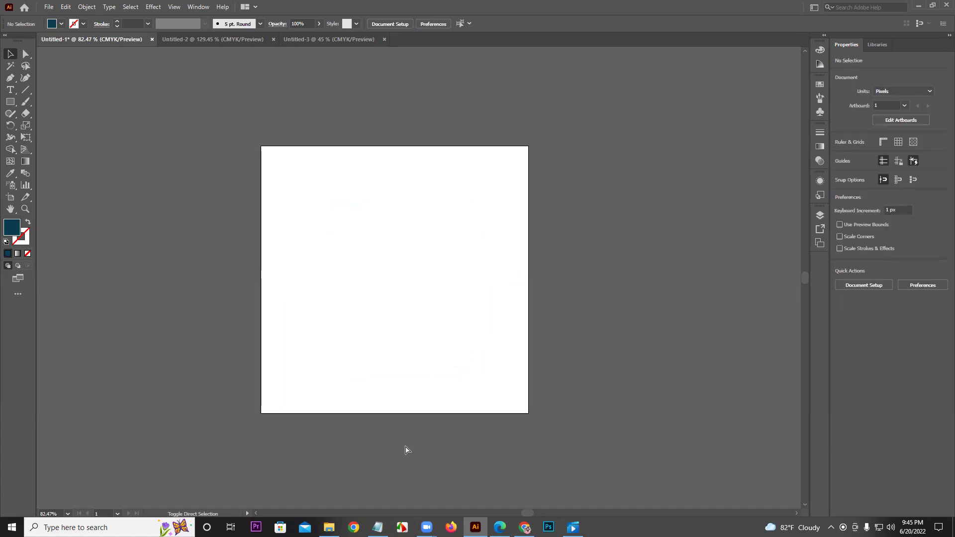
{"action": "key", "text": "ctrl+z"}
{"action": "key", "text": "ctrl+z"}
{"action": "key", "text": "ctrl+z"}
{"action": "key", "text": "ctrl+z"}
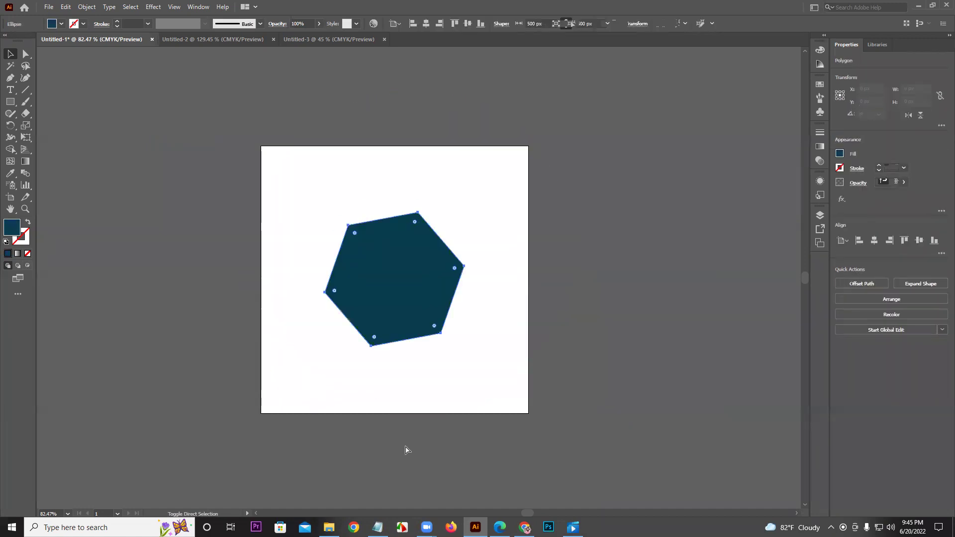
{"action": "key", "text": "ctrl+z"}
{"action": "key", "text": "ctrl+z"}
{"action": "key", "text": "ctrl+z"}
{"action": "key", "text": "ctrl+z"}
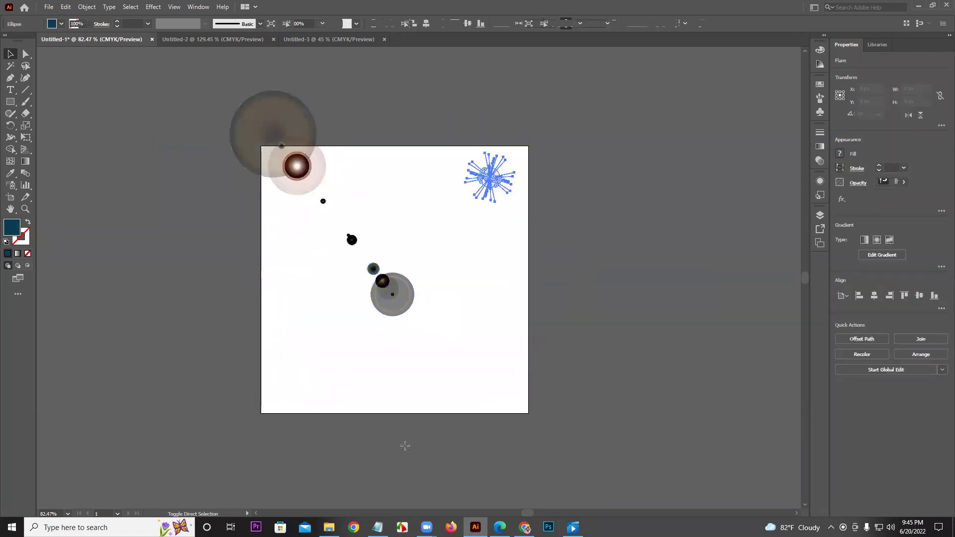
{"action": "key", "text": "ctrl+z"}
{"action": "key", "text": "ctrl+z"}
{"action": "key", "text": "ctrl+z"}
{"action": "key", "text": "ctrl+z"}
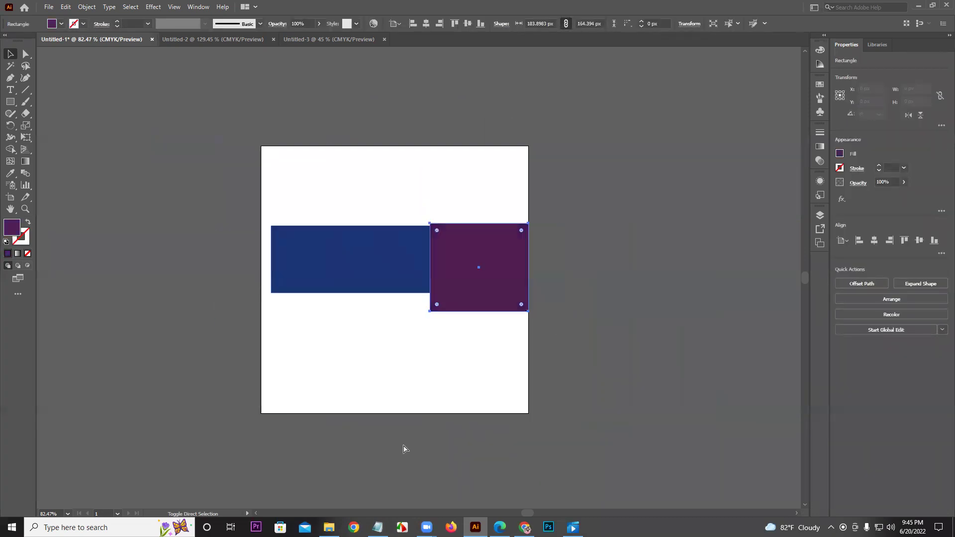
{"action": "key", "text": "ctrl+z"}
{"action": "key", "text": "ctrl+z"}
{"action": "key", "text": "ctrl+z"}
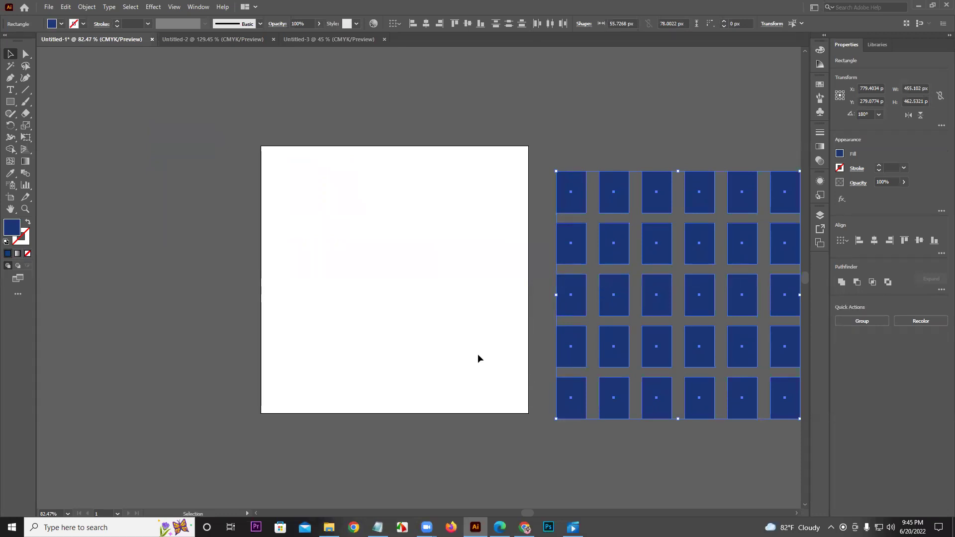
Drag the 30-rectangle navy grid onto the white artboard and center it there
{"action": "left_click_drag", "start_coordinate": [578, 256], "coordinate": [557, 234]}
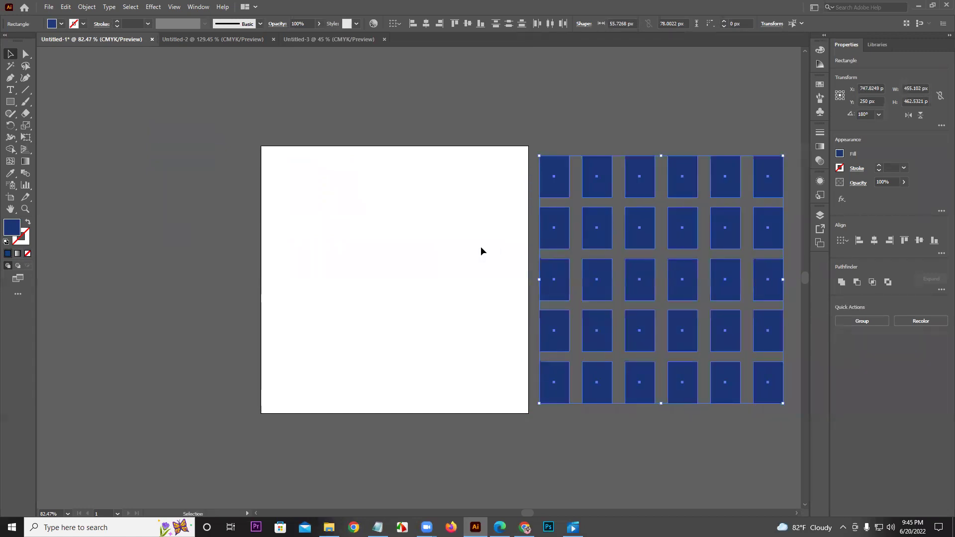
{"action": "left_click", "coordinate": [448, 160]}
{"action": "left_click_drag", "start_coordinate": [541, 147], "coordinate": [504, 361]}
{"action": "left_click", "coordinate": [476, 136]}
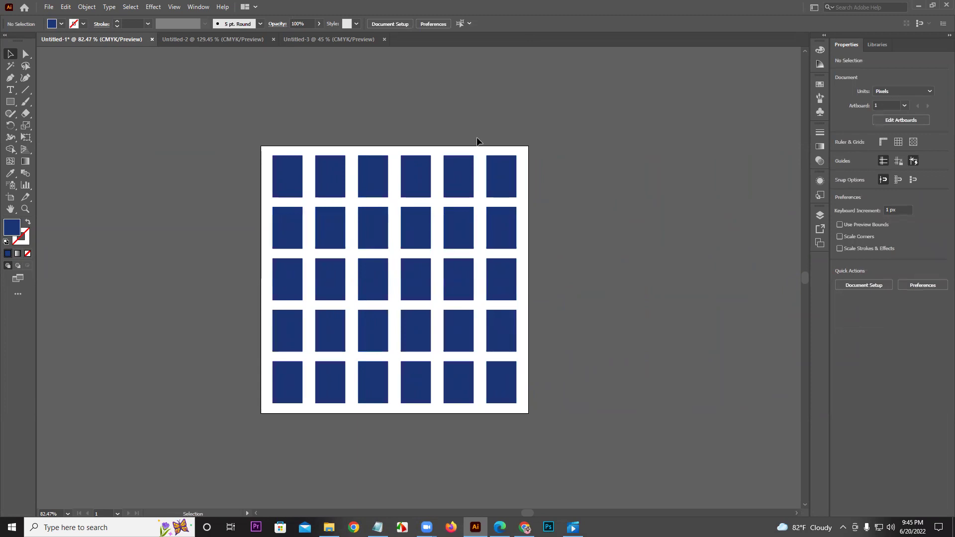
Fill the top-right rectangle of the grid with green
{"action": "left_click", "coordinate": [504, 194]}
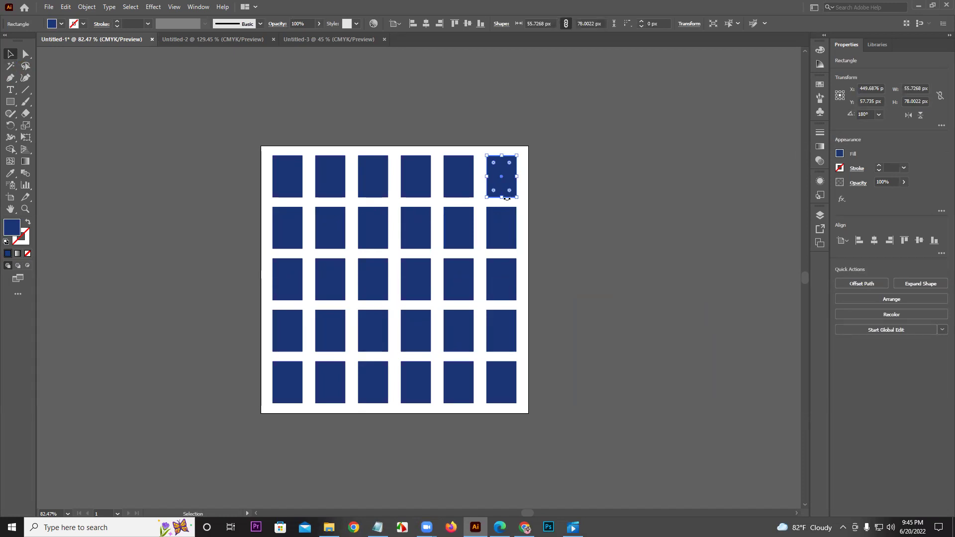
{"action": "left_click", "coordinate": [819, 49]}
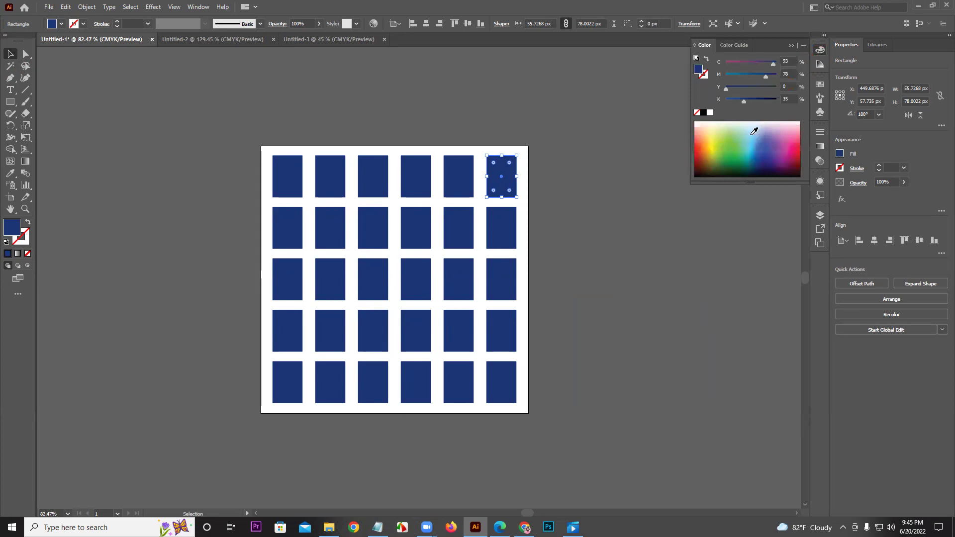
{"action": "left_click", "coordinate": [731, 141]}
{"action": "left_click", "coordinate": [613, 192]}
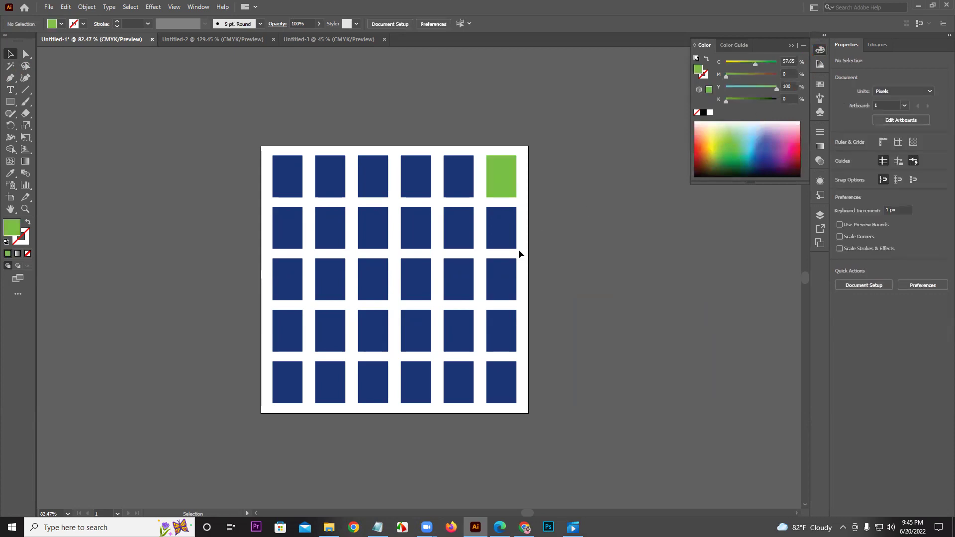
Turn the two right-column rectangles in rows 2–3 red
{"action": "left_click_drag", "start_coordinate": [505, 285], "coordinate": [508, 281]}
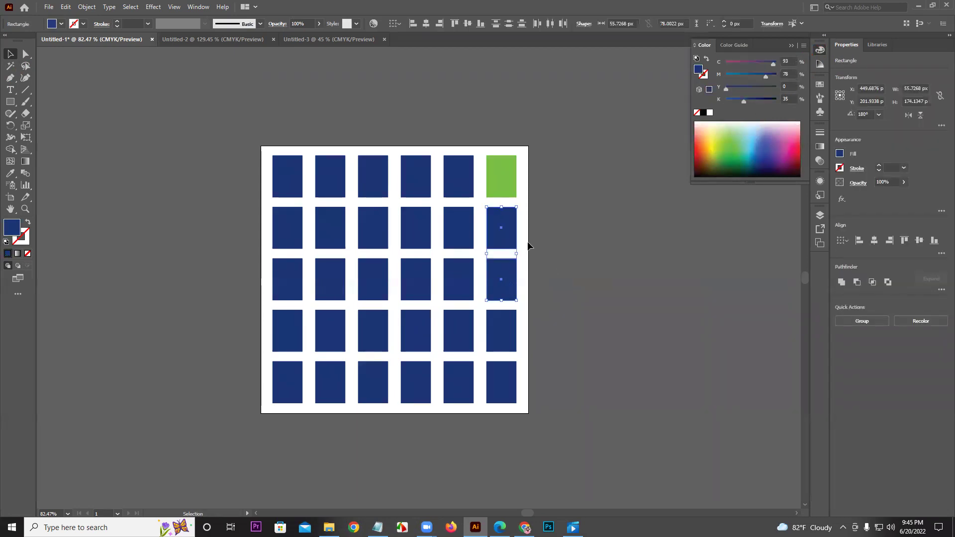
{"action": "left_click", "coordinate": [798, 146]}
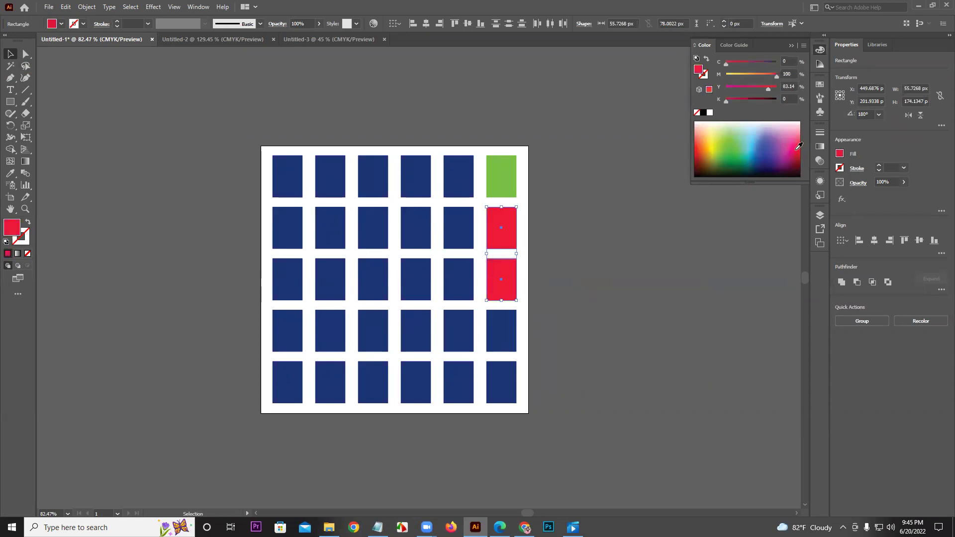
{"action": "left_click", "coordinate": [626, 287]}
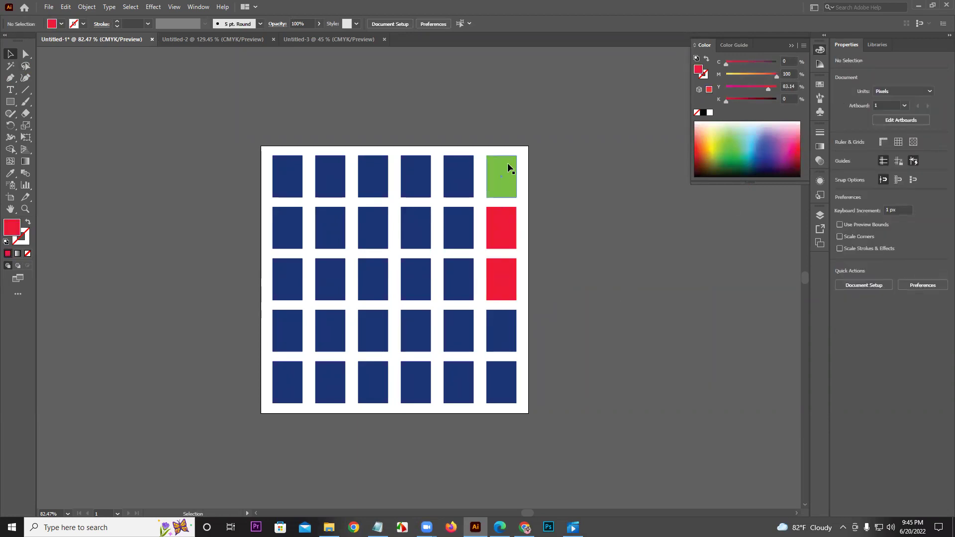
Make the six rectangles in columns 1–2, rows 1–3 magenta by removing cyan
{"action": "left_click_drag", "start_coordinate": [274, 130], "coordinate": [346, 294]}
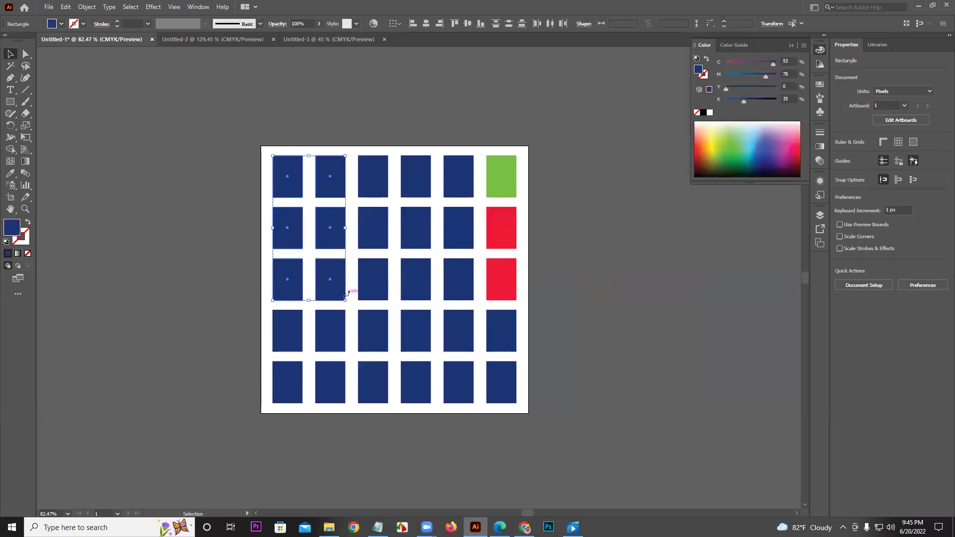
{"action": "left_click_drag", "start_coordinate": [773, 63], "coordinate": [725, 99]}
{"action": "left_click", "coordinate": [769, 63]}
{"action": "left_click", "coordinate": [383, 124]}
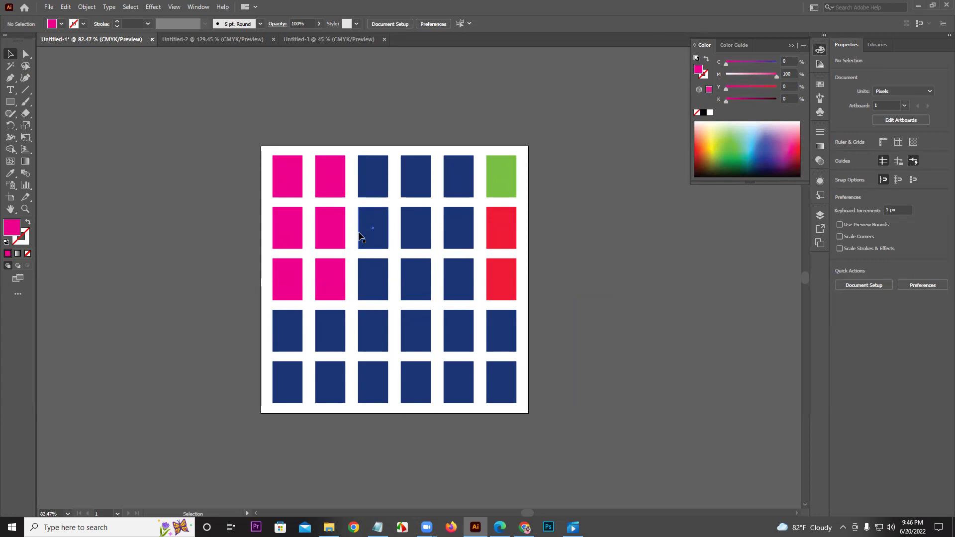
Make an L-shape black: row 4's first three rectangles plus column 4, rows 1–3
{"action": "left_click", "coordinate": [375, 331]}
{"action": "left_click", "coordinate": [331, 331], "text": "shift"}
{"action": "left_click", "coordinate": [292, 332], "text": "shift"}
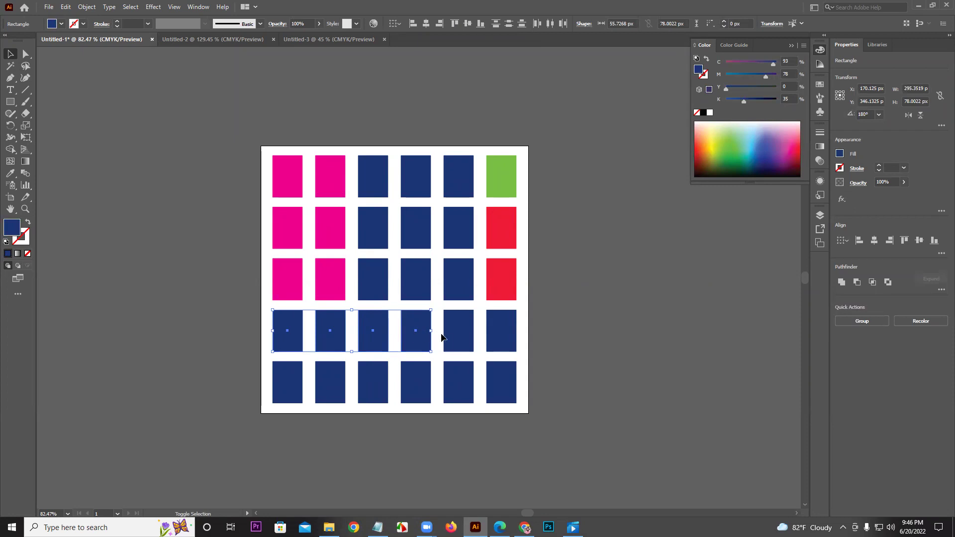
{"action": "left_click", "coordinate": [418, 281], "text": "shift"}
{"action": "left_click", "coordinate": [418, 229], "text": "shift"}
{"action": "left_click", "coordinate": [417, 185], "text": "shift"}
{"action": "left_click_drag", "start_coordinate": [773, 63], "coordinate": [721, 64]}
{"action": "left_click_drag", "start_coordinate": [743, 99], "coordinate": [780, 102]}
{"action": "left_click_drag", "start_coordinate": [750, 64], "coordinate": [785, 89]}
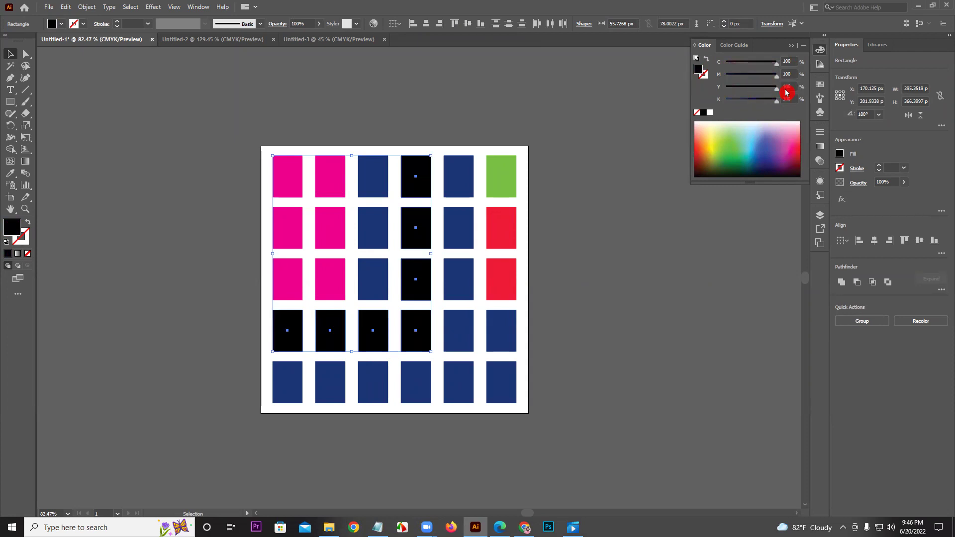
Turn the whole bottom row of six rectangles yellow
{"action": "left_click", "coordinate": [511, 213]}
{"action": "left_click", "coordinate": [590, 396]}
{"action": "left_click_drag", "start_coordinate": [228, 387], "coordinate": [534, 393]}
{"action": "left_click_drag", "start_coordinate": [721, 151], "coordinate": [714, 145]}
{"action": "left_click", "coordinate": [635, 213]}
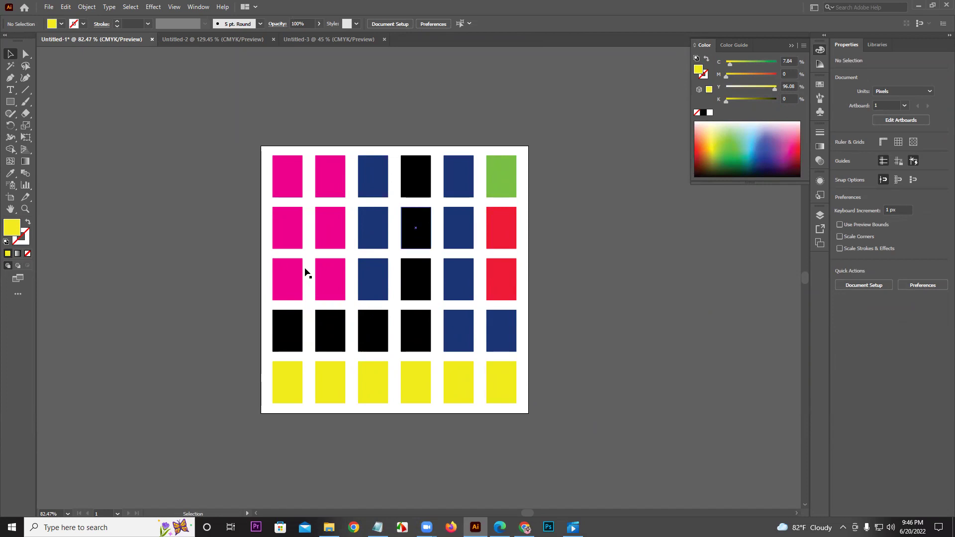
Lighten the blue rectangles in columns 3 and 5 by lowering black and magenta
{"action": "left_click", "coordinate": [17, 74]}
{"action": "left_click_drag", "start_coordinate": [393, 149], "coordinate": [374, 311]}
{"action": "left_click_drag", "start_coordinate": [467, 301], "coordinate": [493, 339]}
{"action": "left_click", "coordinate": [743, 103]}
{"action": "left_click_drag", "start_coordinate": [742, 103], "coordinate": [723, 102]}
{"action": "left_click_drag", "start_coordinate": [767, 74], "coordinate": [753, 76]}
{"action": "left_click", "coordinate": [601, 182]}
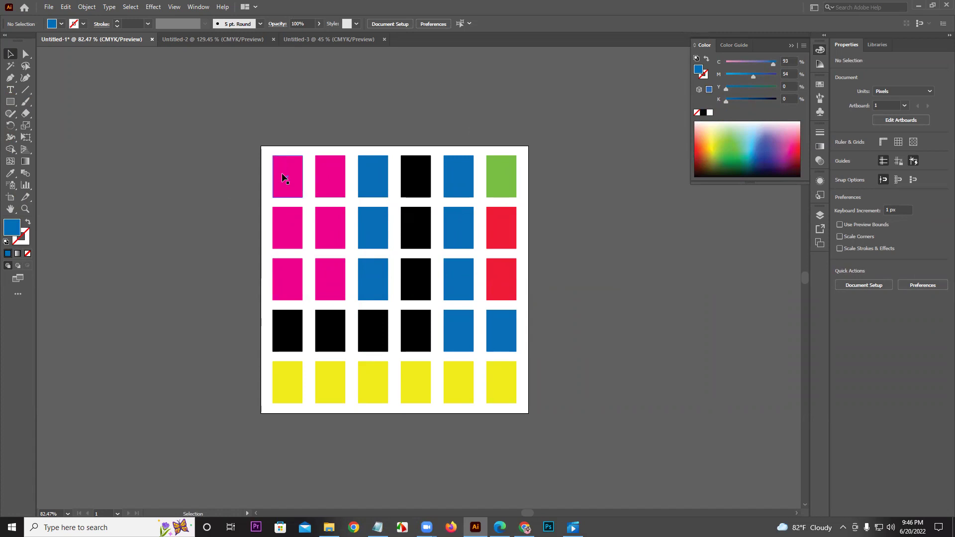
Turn the six pink rectangles in columns 1–2 purple with cyan at 79
{"action": "left_click_drag", "start_coordinate": [231, 117], "coordinate": [342, 274]}
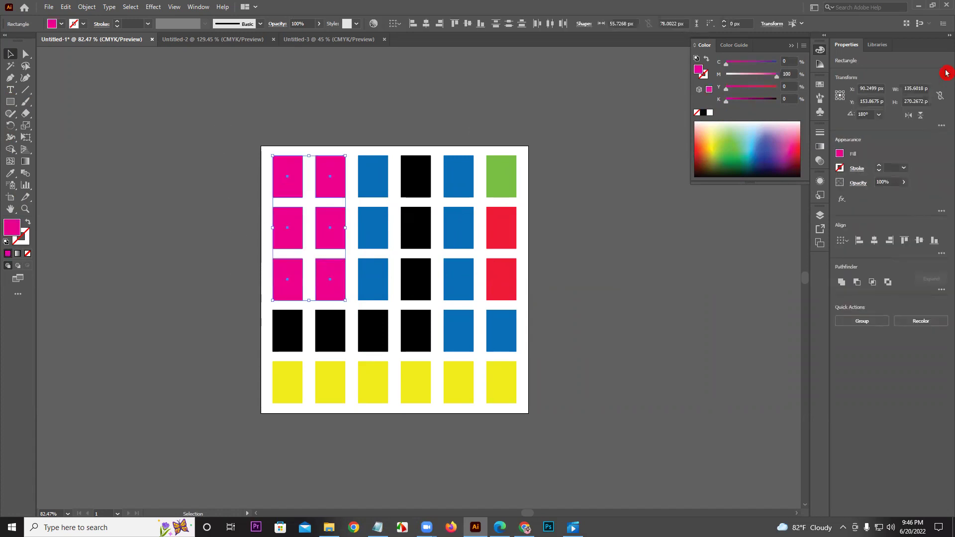
{"action": "left_click_drag", "start_coordinate": [775, 64], "coordinate": [767, 67]}
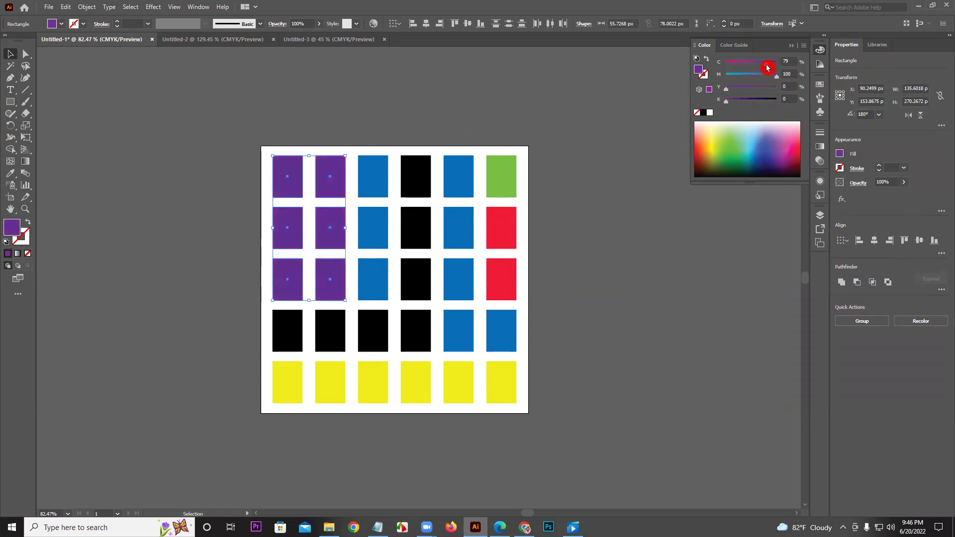
{"action": "left_click", "coordinate": [384, 101]}
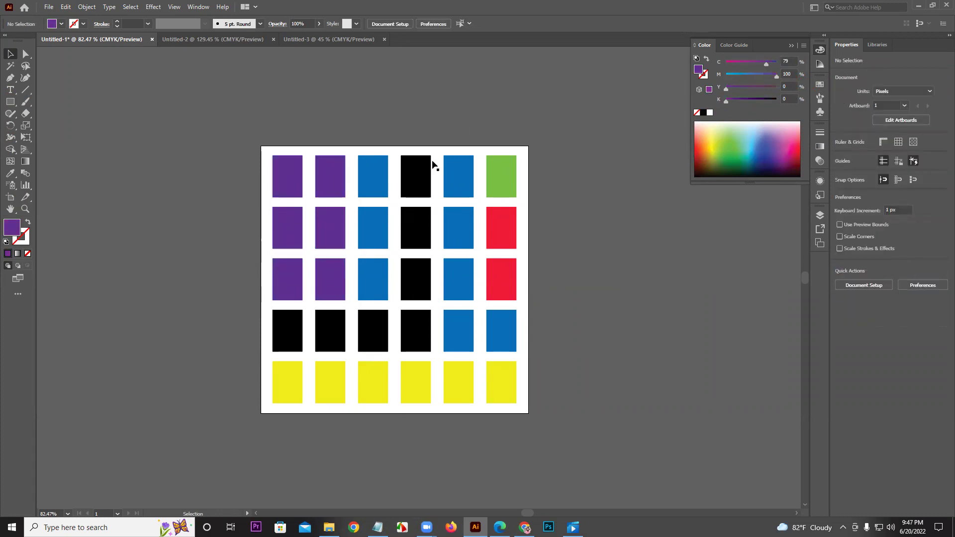
Select the blue rectangles in columns 5, 6 and 3, then deselect them
{"action": "left_click_drag", "start_coordinate": [453, 128], "coordinate": [463, 331]}
{"action": "left_click", "coordinate": [504, 331]}
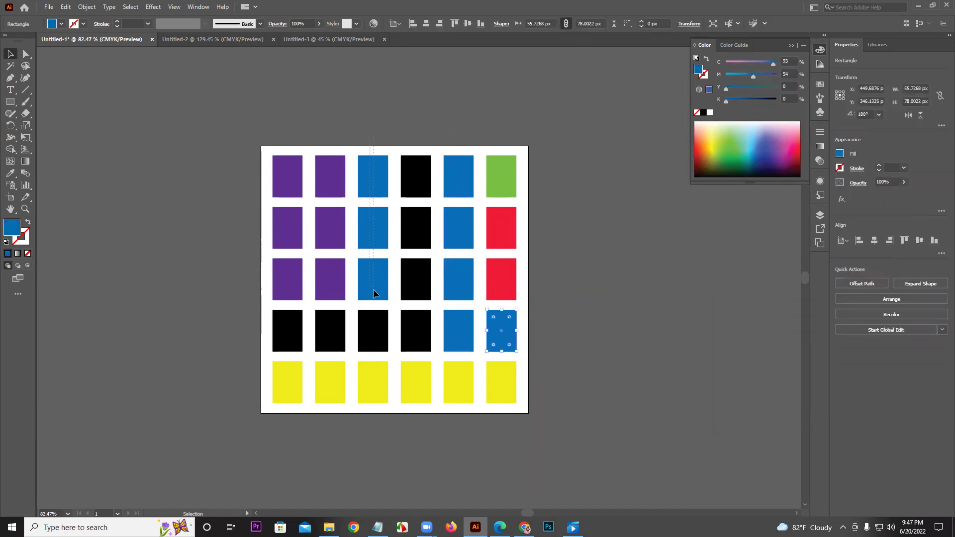
{"action": "left_click_drag", "start_coordinate": [374, 293], "coordinate": [374, 294]}
{"action": "left_click", "coordinate": [365, 142]}
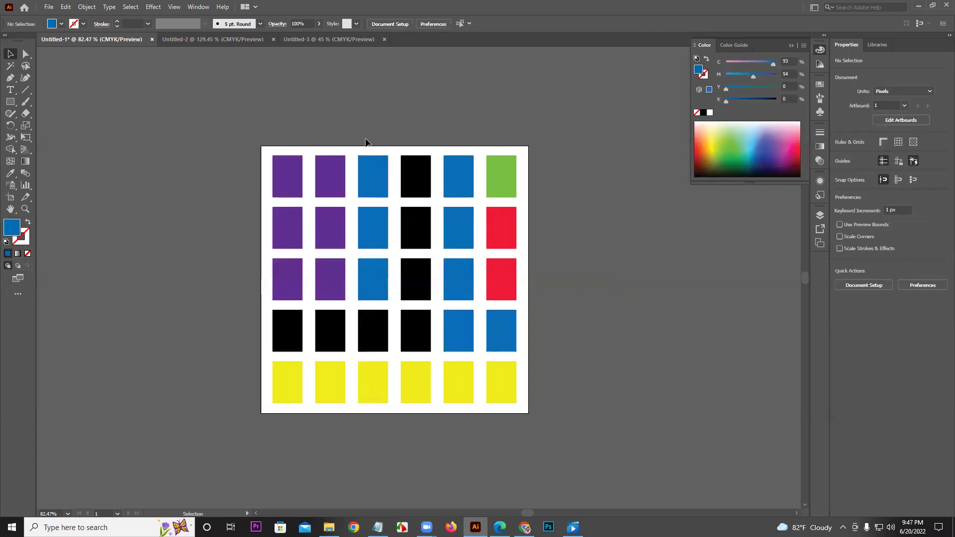
Select all blue rectangles with the Magic Wand and recolour them orange
{"action": "left_click", "coordinate": [9, 60]}
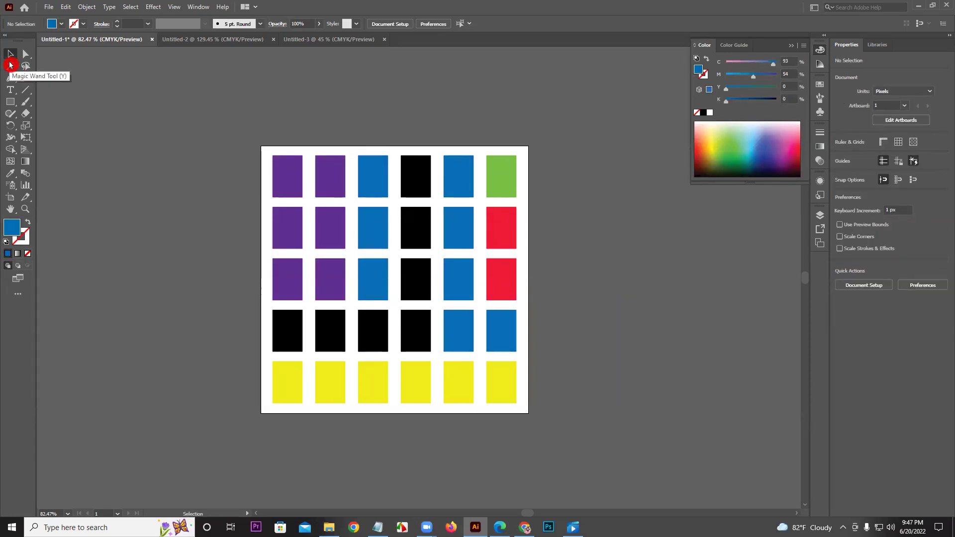
{"action": "left_click", "coordinate": [10, 65]}
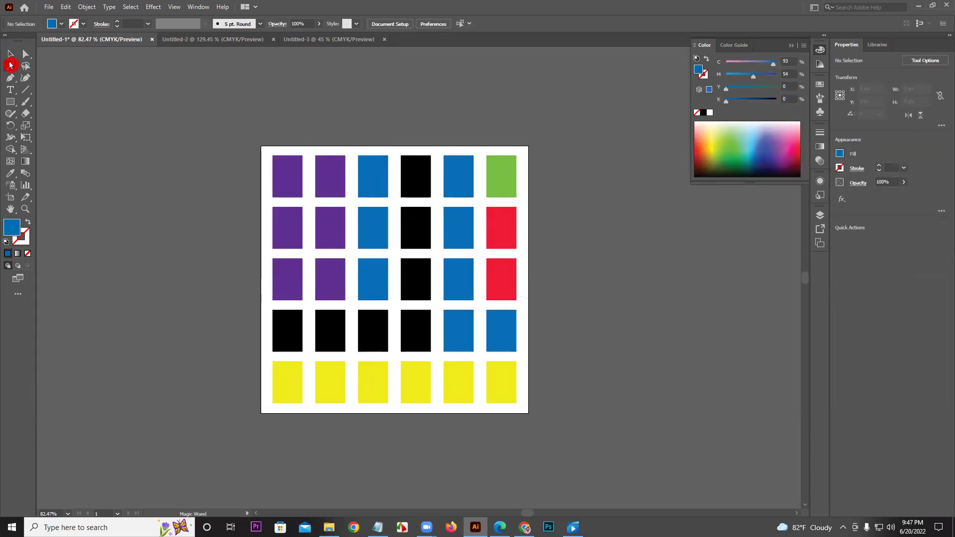
{"action": "left_click", "coordinate": [368, 170]}
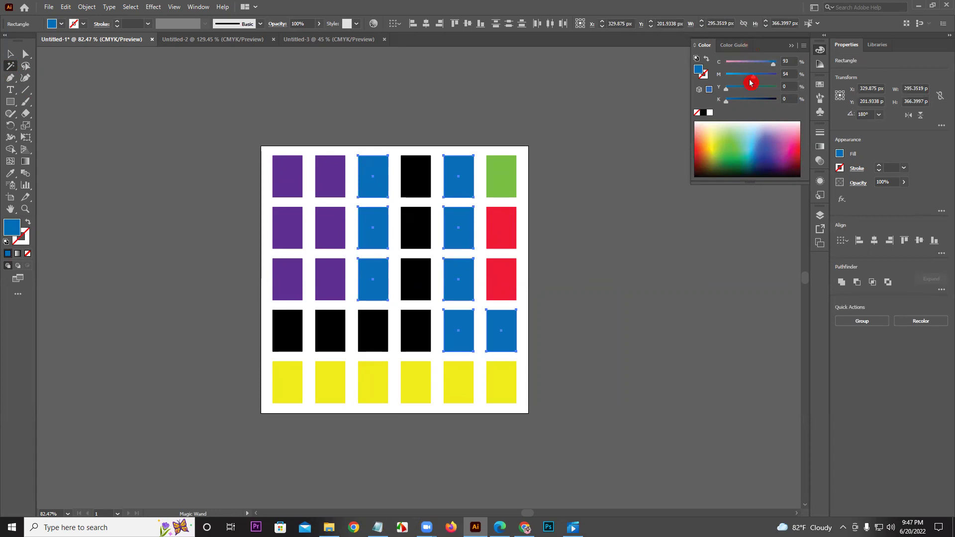
{"action": "left_click_drag", "start_coordinate": [756, 76], "coordinate": [736, 100]}
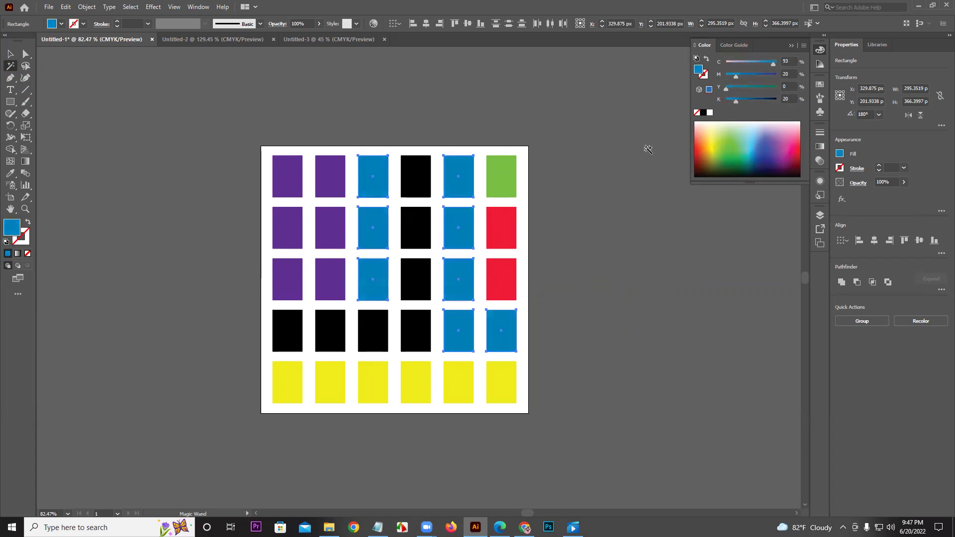
{"action": "left_click", "coordinate": [756, 76]}
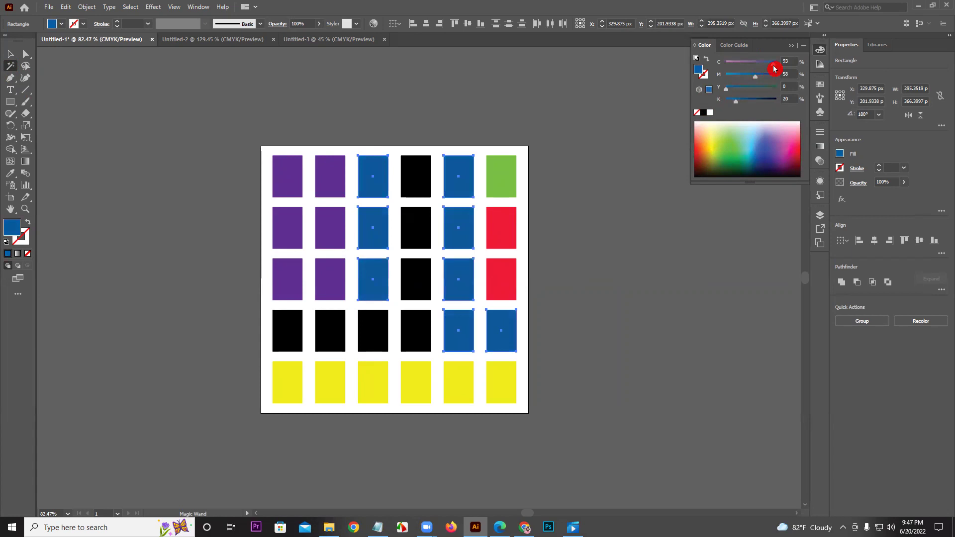
{"action": "left_click_drag", "start_coordinate": [736, 99], "coordinate": [727, 99]}
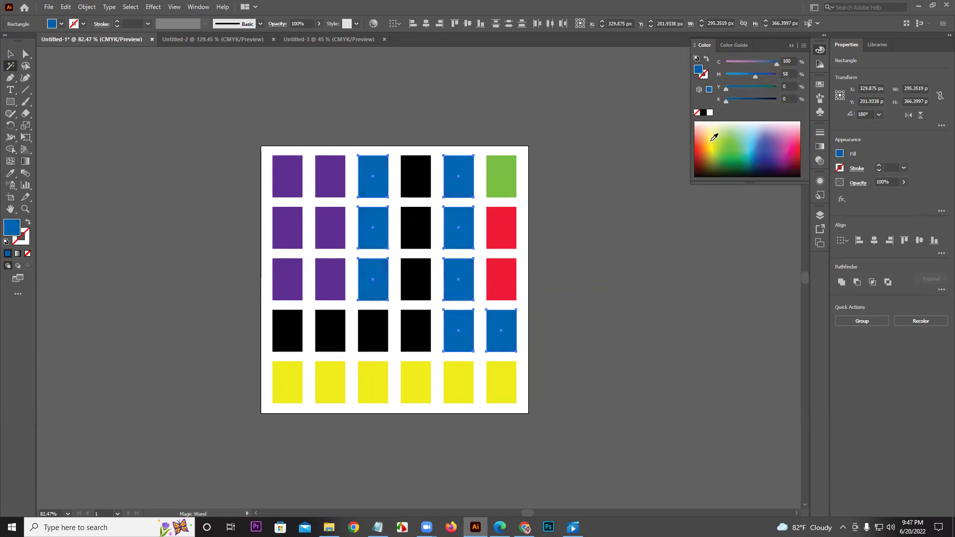
{"action": "left_click", "coordinate": [727, 64]}
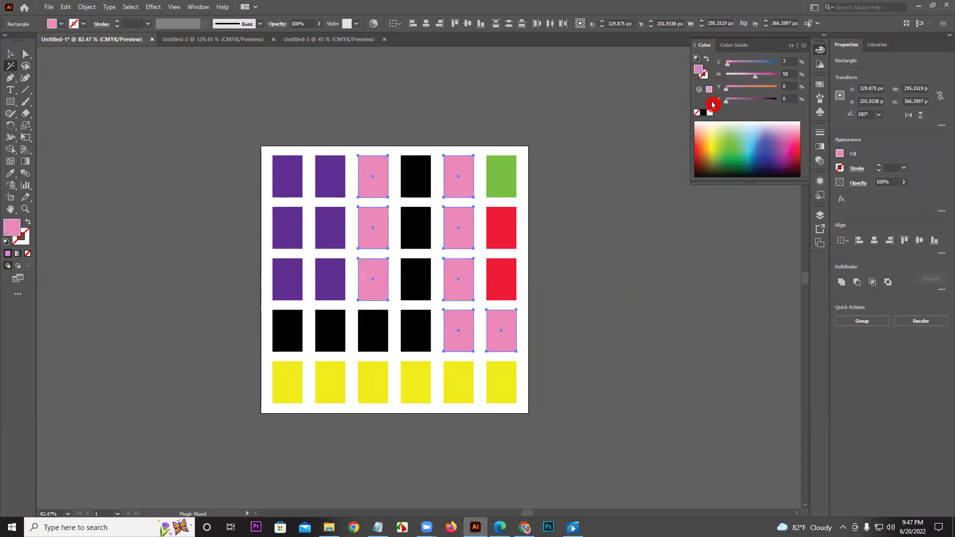
{"action": "left_click", "coordinate": [775, 88]}
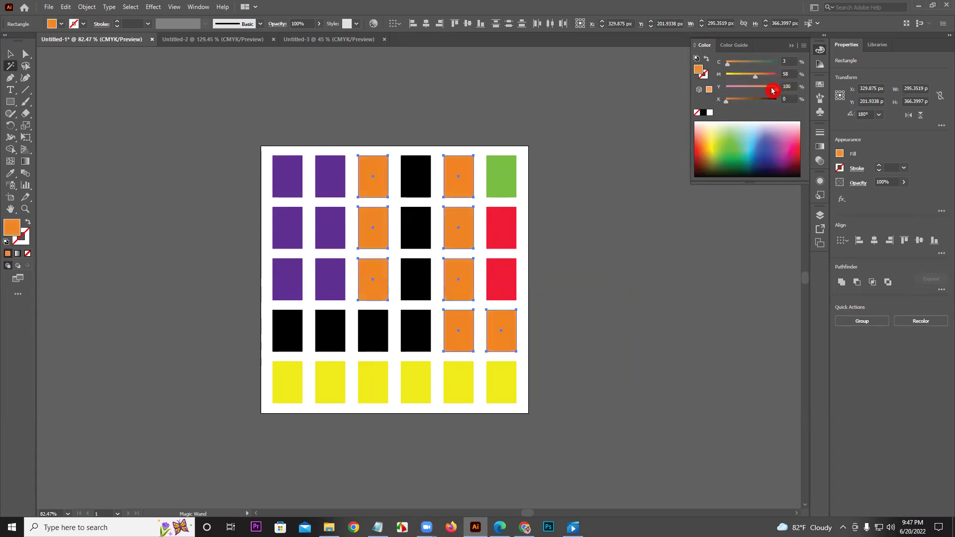
Recolour all the black rectangles magenta, then pick out the yellow ones
{"action": "left_click", "coordinate": [412, 170]}
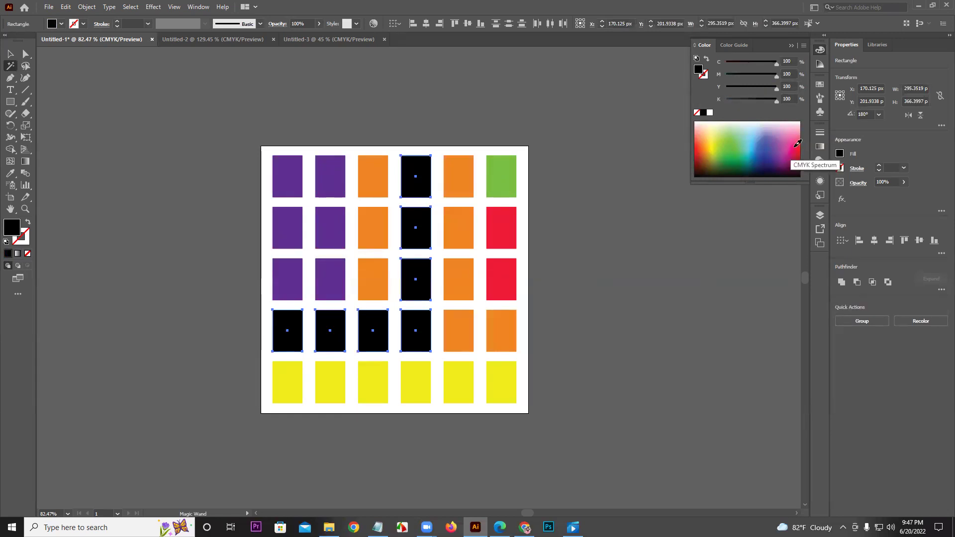
{"action": "left_click", "coordinate": [797, 143]}
{"action": "left_click_drag", "start_coordinate": [798, 143], "coordinate": [788, 141]}
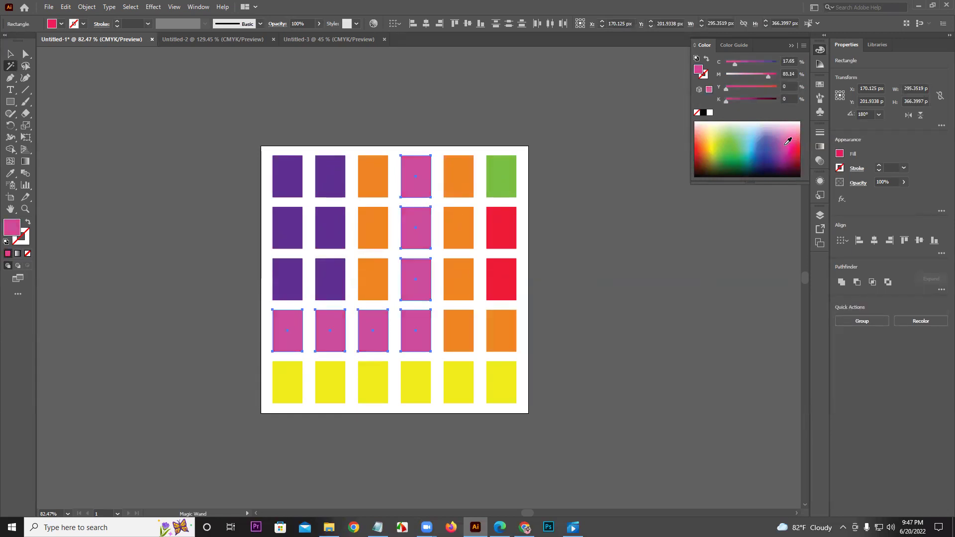
{"action": "left_click", "coordinate": [490, 383]}
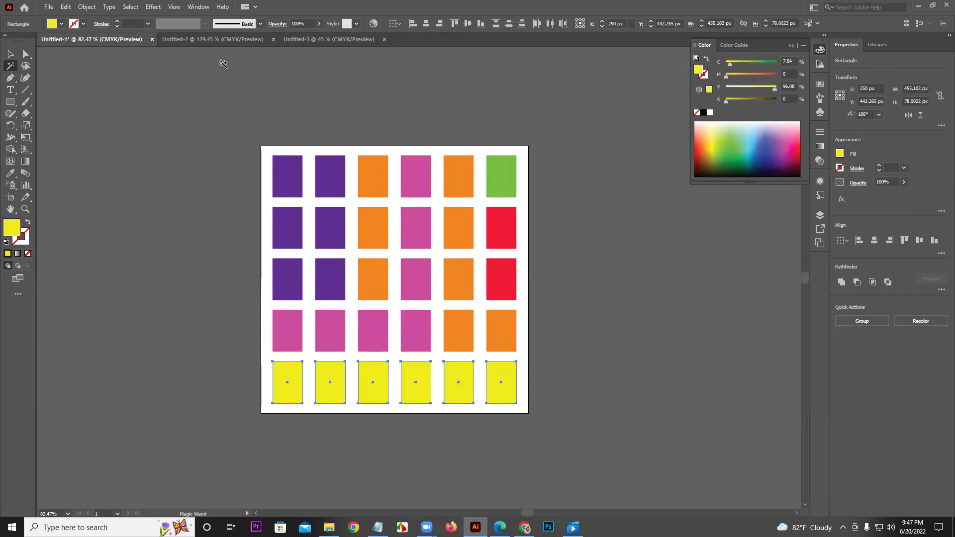
Lasso the top three orange rectangles in column 5 and turn them red
{"action": "left_click", "coordinate": [28, 64]}
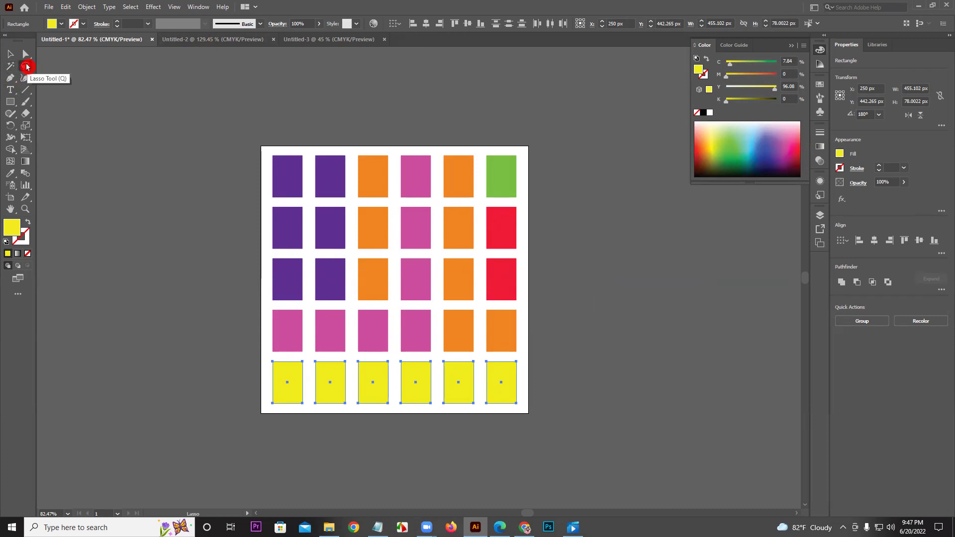
{"action": "mouse_move", "coordinate": [507, 148]}
{"action": "left_mouse_down"}
{"action": "mouse_move", "coordinate": [511, 376]}
{"action": "mouse_move", "coordinate": [443, 405]}
{"action": "mouse_move", "coordinate": [254, 395]}
{"action": "left_mouse_up"}
{"action": "mouse_move", "coordinate": [473, 124]}
{"action": "left_mouse_down"}
{"action": "mouse_move", "coordinate": [457, 273]}
{"action": "mouse_move", "coordinate": [460, 204]}
{"action": "left_mouse_up"}
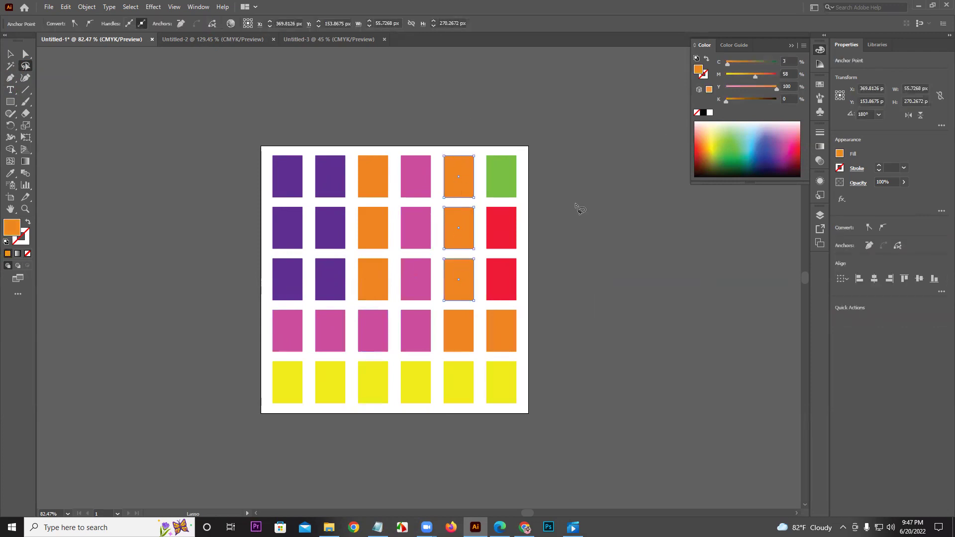
{"action": "left_click", "coordinate": [700, 149]}
{"action": "left_click", "coordinate": [491, 118]}
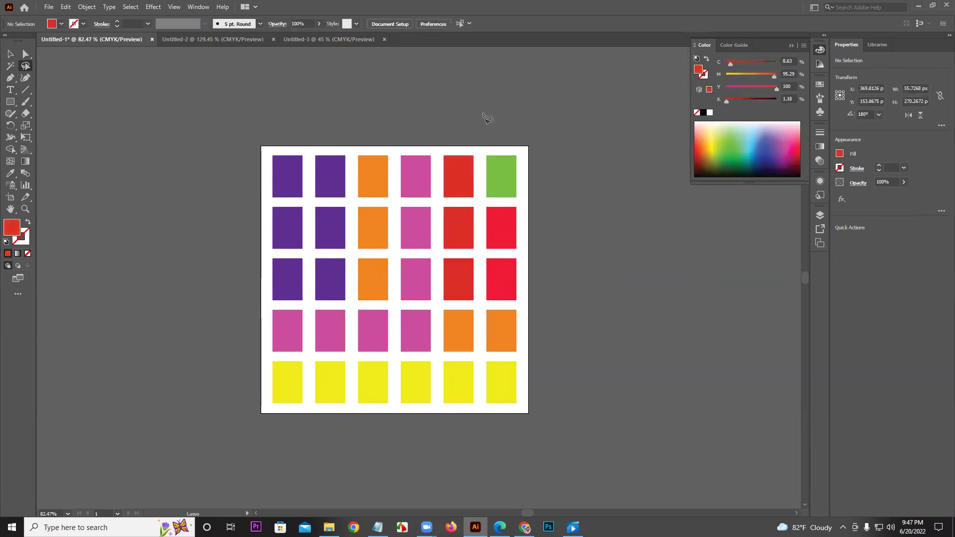
Turn column 4's four pink rectangles and the eight in columns 1–2 green
{"action": "mouse_move", "coordinate": [411, 164]}
{"action": "left_mouse_down"}
{"action": "mouse_move", "coordinate": [428, 269]}
{"action": "mouse_move", "coordinate": [425, 325]}
{"action": "left_mouse_up"}
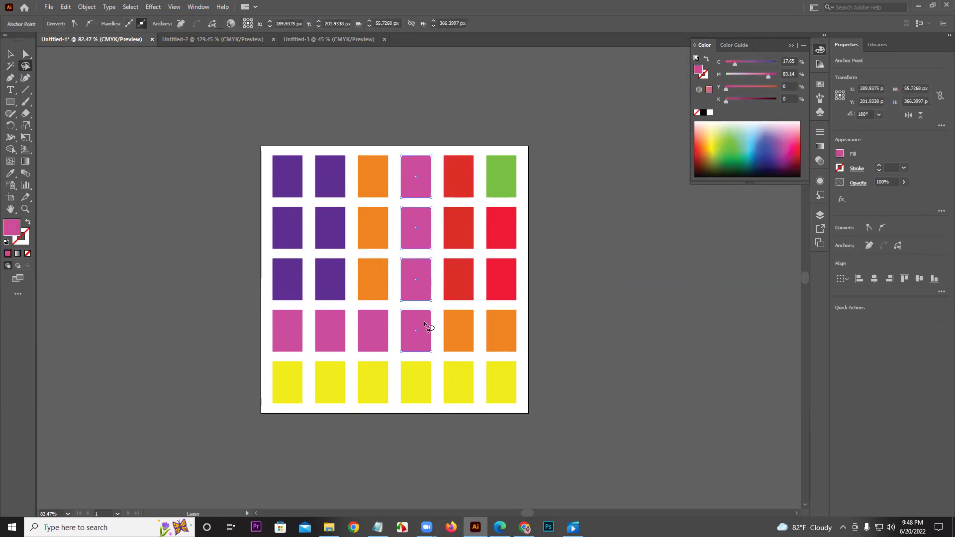
{"action": "left_click", "coordinate": [725, 139]}
{"action": "mouse_move", "coordinate": [298, 136]}
{"action": "left_mouse_down"}
{"action": "mouse_move", "coordinate": [275, 259]}
{"action": "mouse_move", "coordinate": [286, 314]}
{"action": "mouse_move", "coordinate": [316, 332]}
{"action": "mouse_move", "coordinate": [339, 289]}
{"action": "mouse_move", "coordinate": [351, 150]}
{"action": "left_mouse_up"}
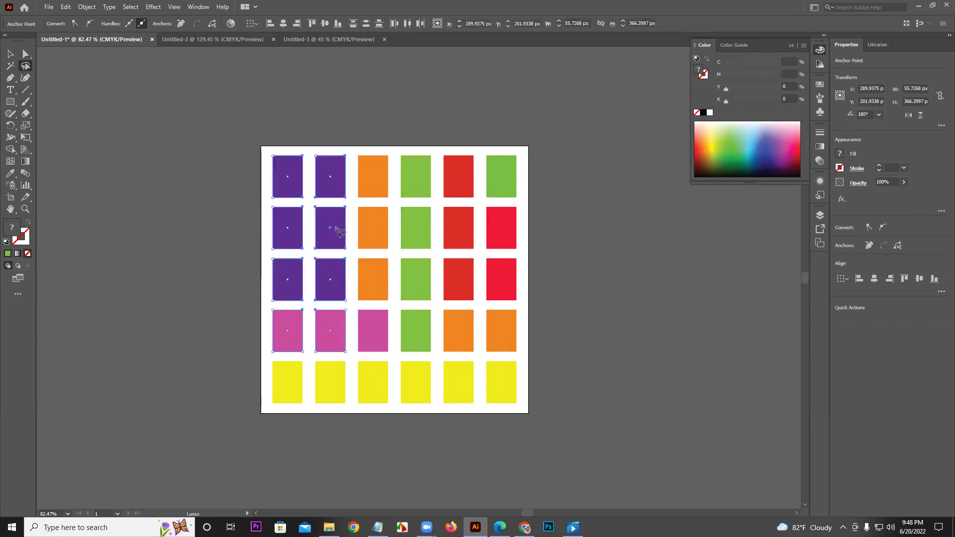
{"action": "left_click", "coordinate": [723, 144]}
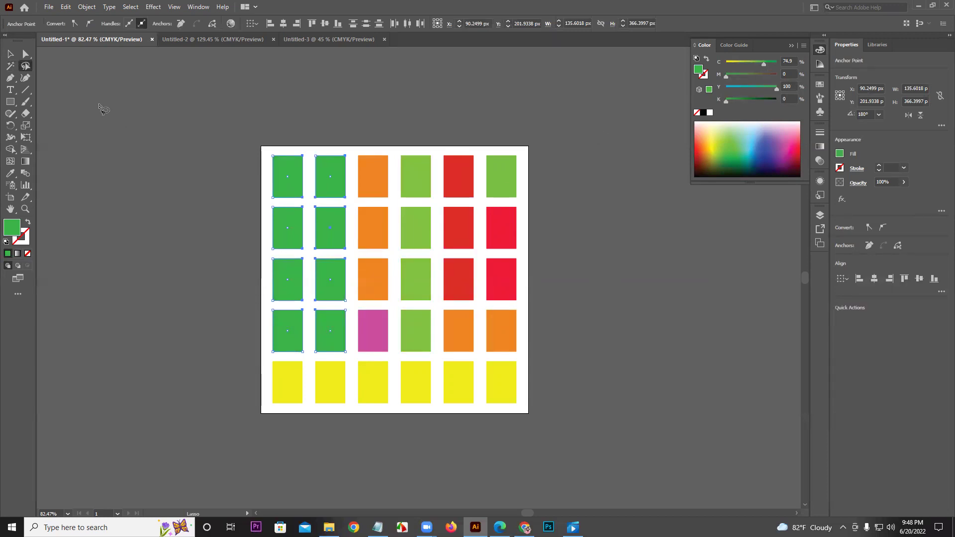
Select all 30 rectangles and drag the grid off the artboard to the right
{"action": "left_click", "coordinate": [7, 56]}
{"action": "left_click_drag", "start_coordinate": [198, 139], "coordinate": [569, 426]}
{"action": "left_click_drag", "start_coordinate": [514, 382], "coordinate": [747, 382]}
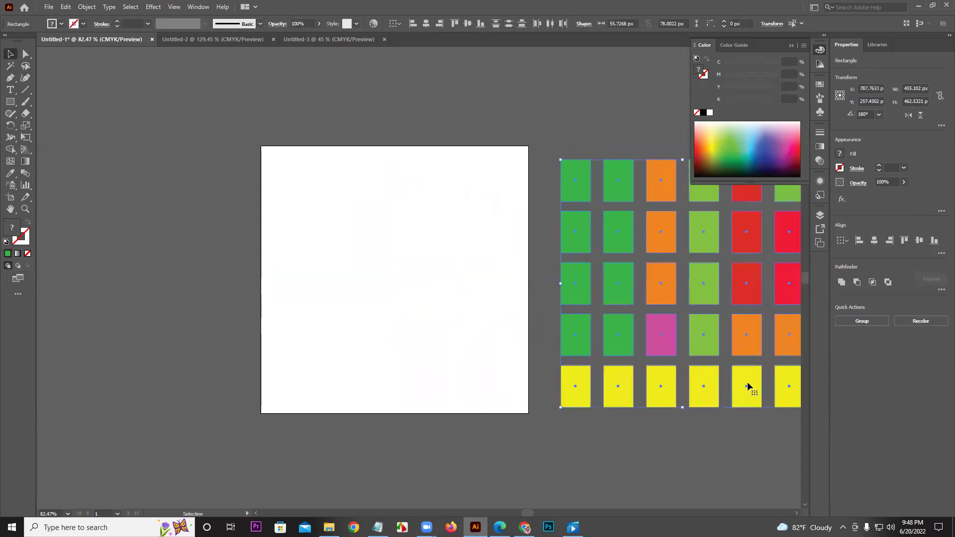
Draw a practice green shape with the Pen, undo it, and start a new left-side path
{"action": "left_click", "coordinate": [543, 291]}
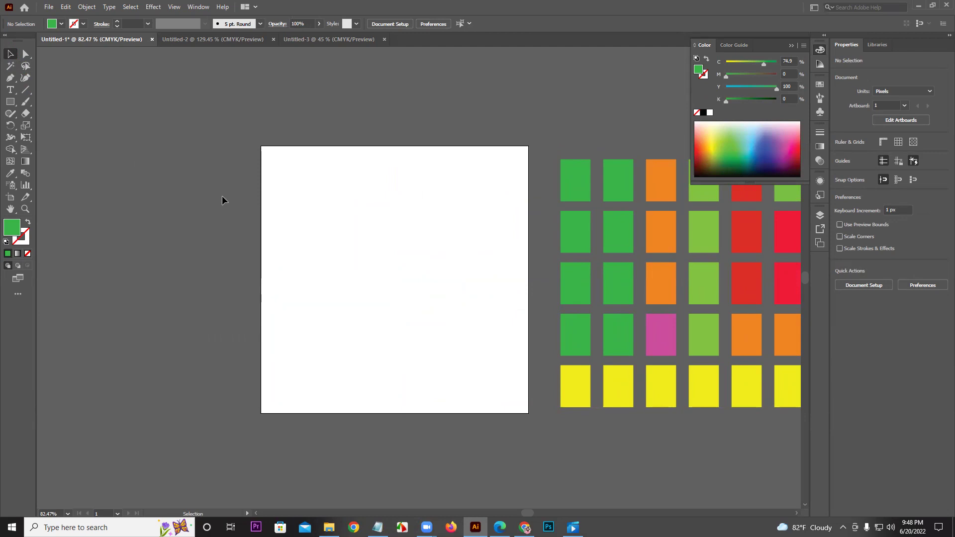
{"action": "left_click", "coordinate": [10, 78]}
{"action": "left_click_drag", "start_coordinate": [10, 78], "coordinate": [55, 79]}
{"action": "left_click", "coordinate": [332, 189]}
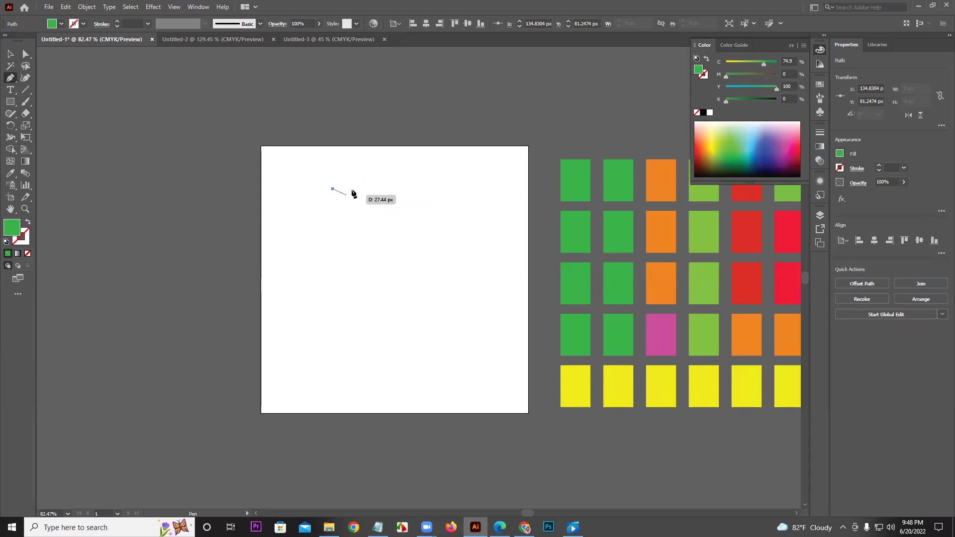
{"action": "left_click", "coordinate": [423, 168]}
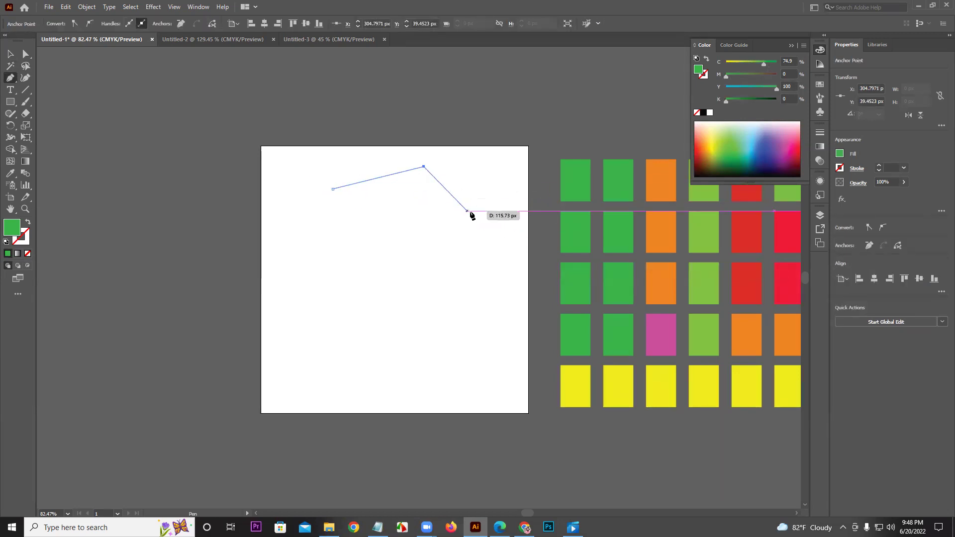
{"action": "left_click", "coordinate": [465, 239]}
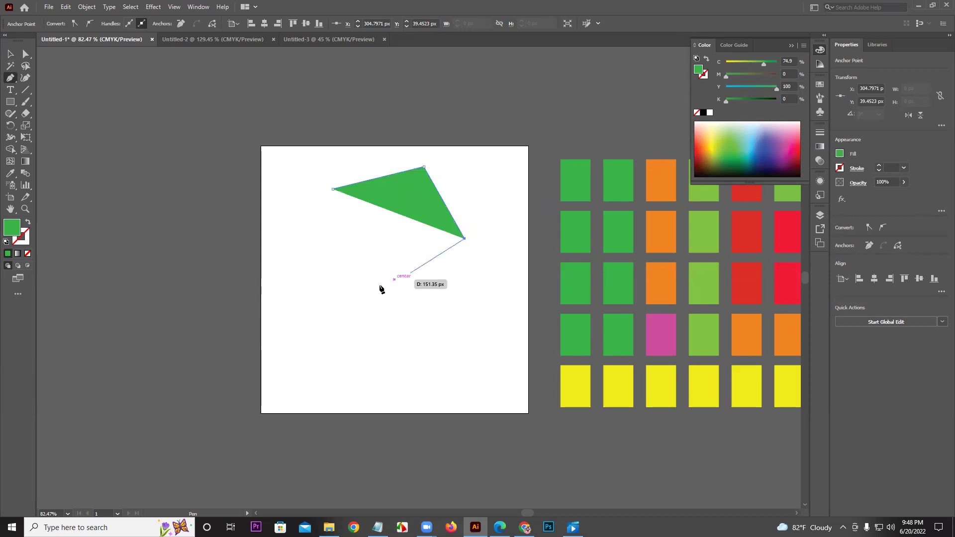
{"action": "left_click", "coordinate": [379, 284]}
{"action": "left_click", "coordinate": [332, 190]}
{"action": "key", "text": "ctrl+z"}
{"action": "key", "text": "ctrl+z"}
{"action": "key", "text": "ctrl+z"}
{"action": "key", "text": "ctrl+z"}
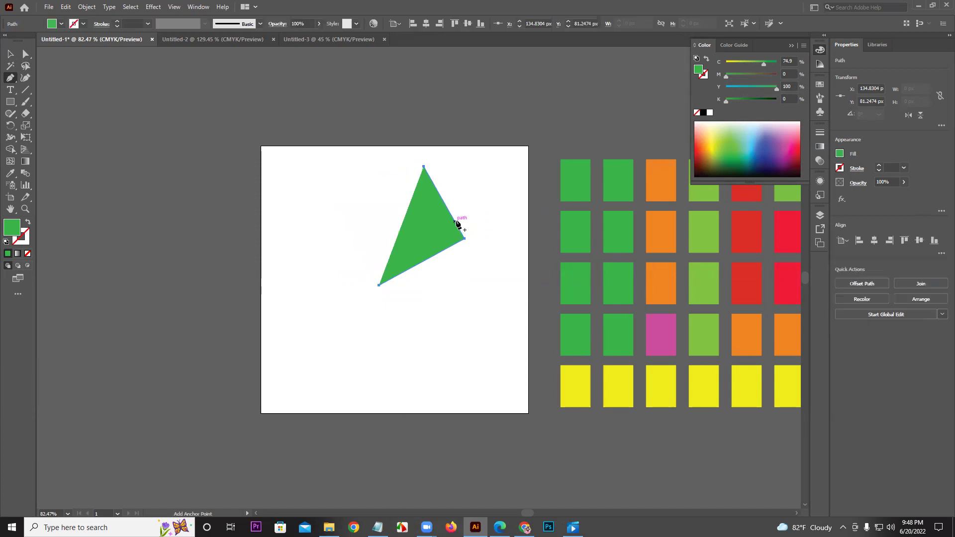
{"action": "left_click", "coordinate": [273, 266]}
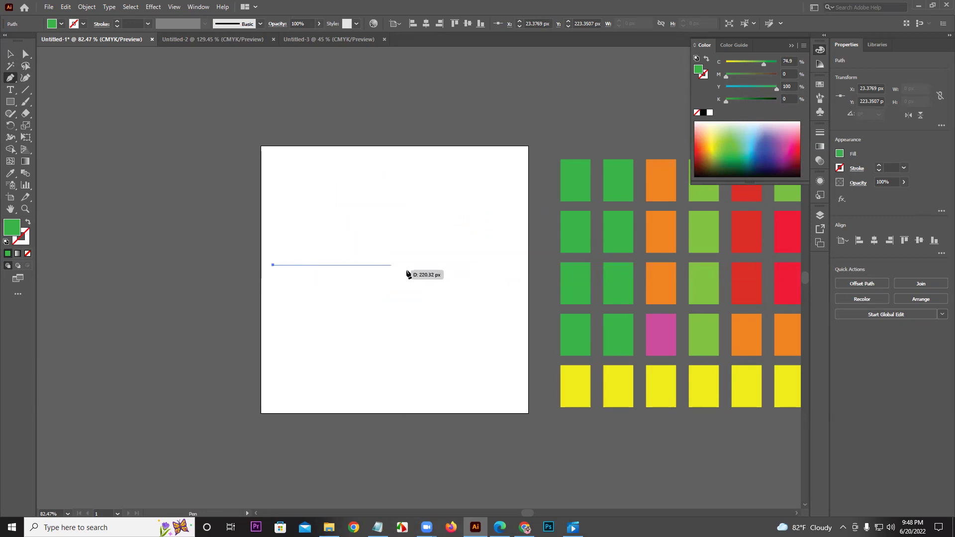
Close a four-corner green rectangle from straight segments, undo it, and begin a new upper-left path
{"action": "left_click", "coordinate": [501, 265]}
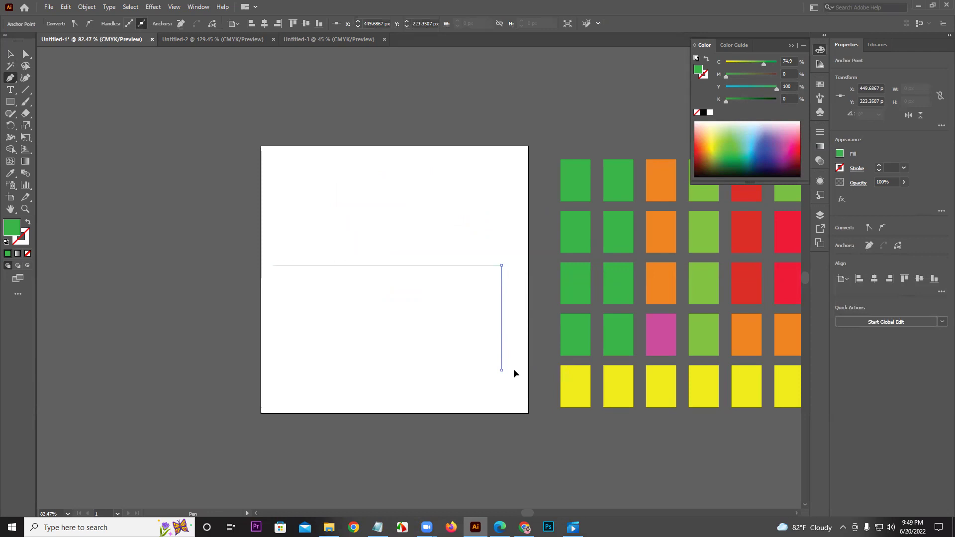
{"action": "left_click", "coordinate": [502, 369]}
{"action": "left_click", "coordinate": [274, 370], "text": "shift"}
{"action": "left_click", "coordinate": [274, 265]}
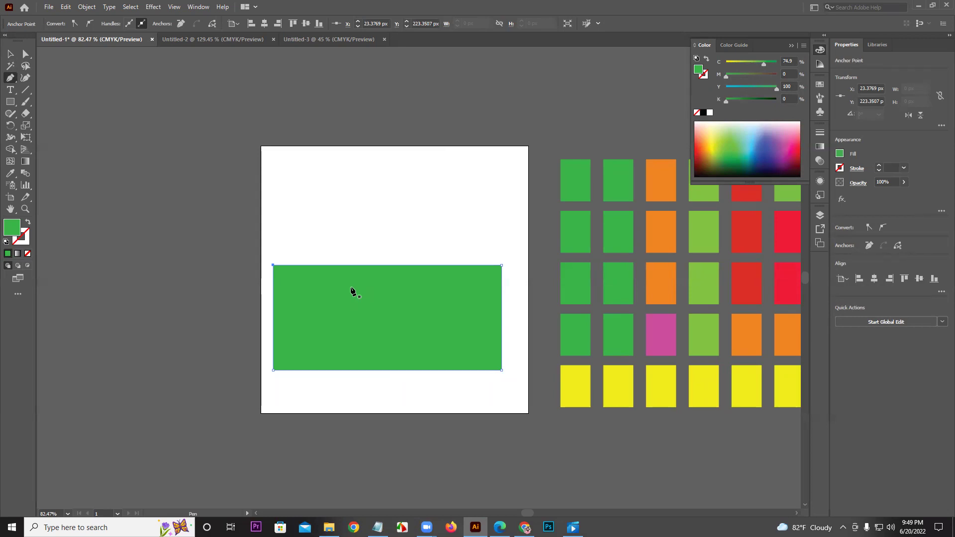
{"action": "key", "text": "ctrl+z"}
{"action": "key", "text": "ctrl+z"}
{"action": "key", "text": "ctrl+z"}
{"action": "key", "text": "ctrl+z"}
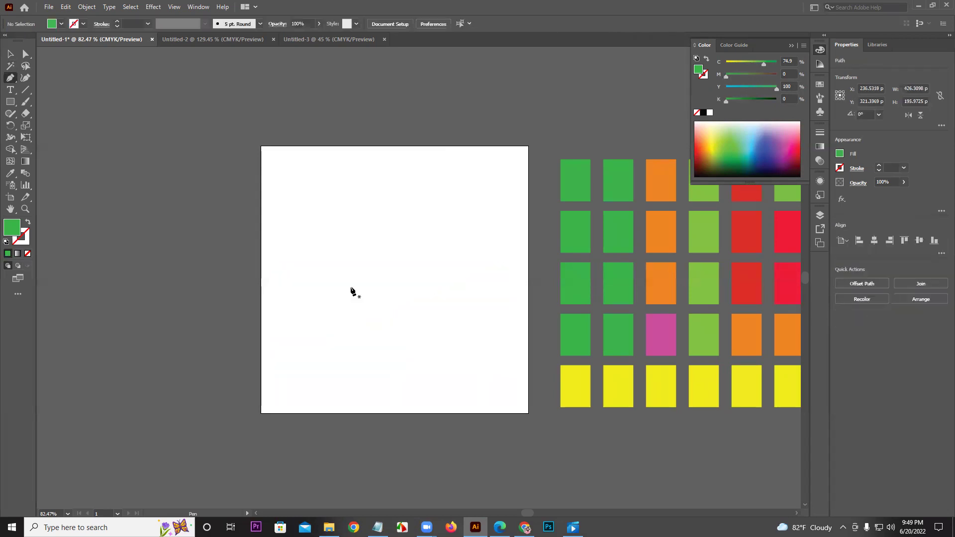
{"action": "left_click", "coordinate": [294, 232]}
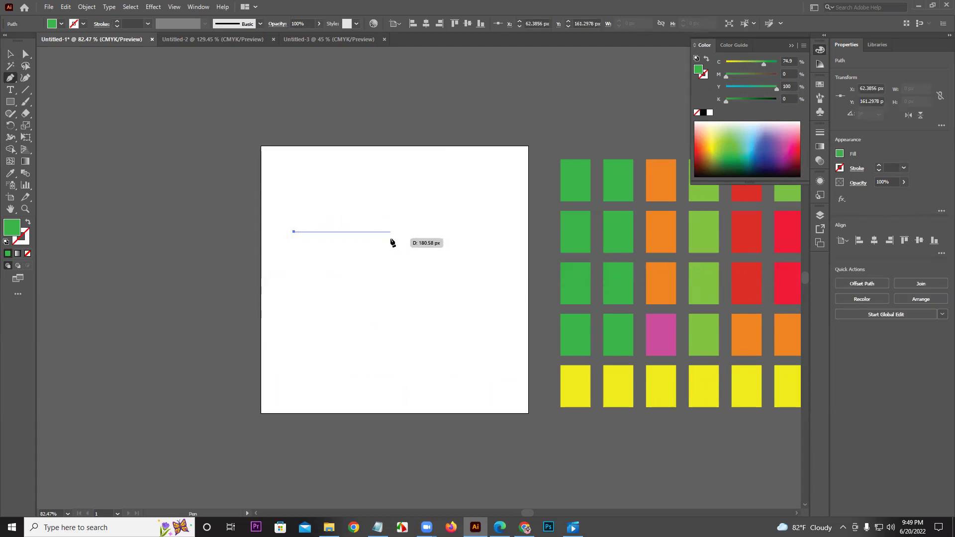
{"action": "left_click", "coordinate": [419, 240], "text": "shift"}
{"action": "left_click_drag", "start_coordinate": [419, 240], "coordinate": [467, 279]}
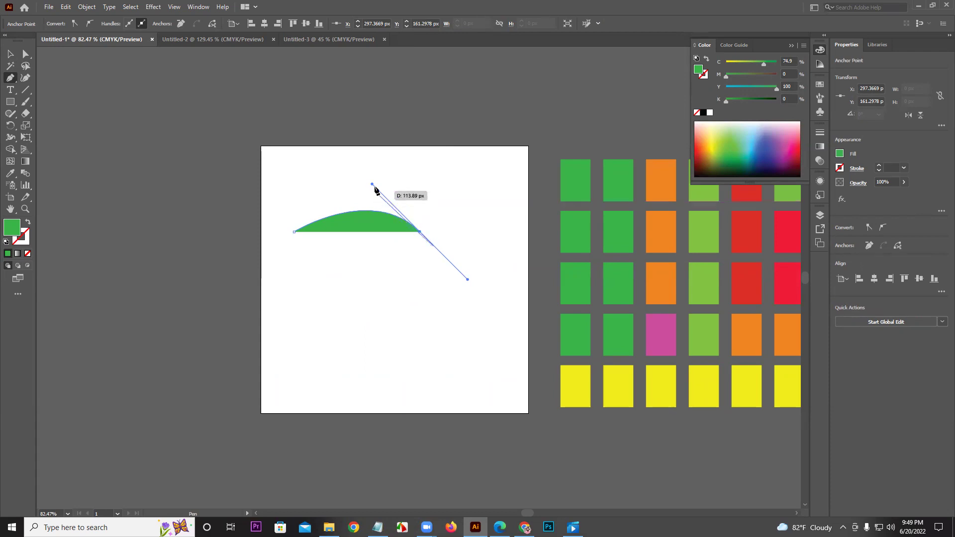
{"action": "key", "text": "ctrl"}
{"action": "left_click_drag", "start_coordinate": [371, 185], "coordinate": [360, 309]}
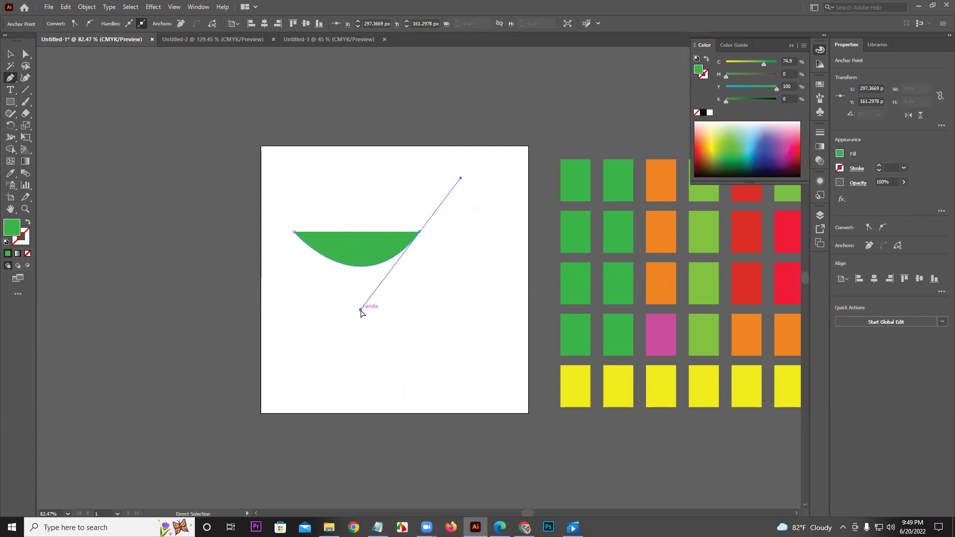
{"action": "left_click_drag", "start_coordinate": [461, 178], "coordinate": [517, 315]}
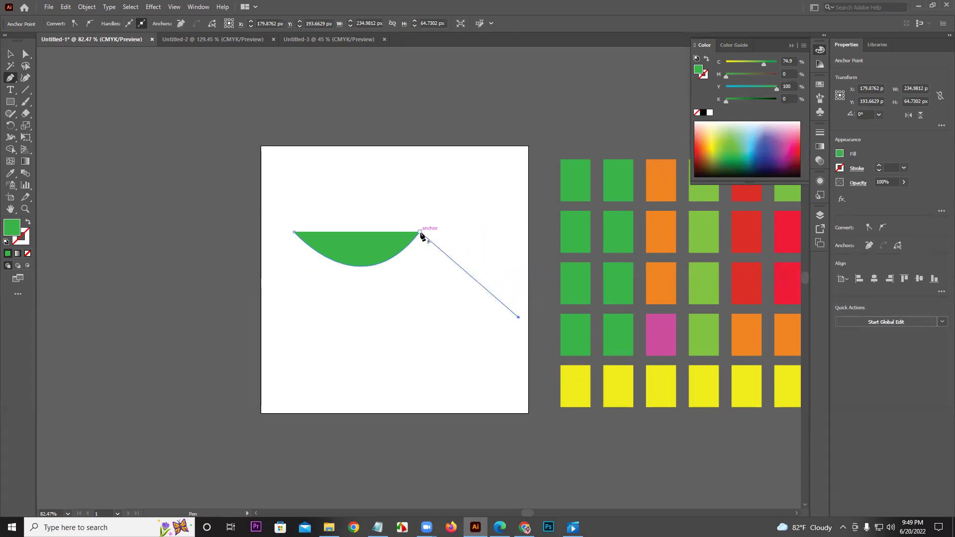
{"action": "mouse_move", "coordinate": [420, 233]}
{"action": "left_mouse_down"}
{"action": "mouse_move", "coordinate": [440, 243]}
{"action": "mouse_move", "coordinate": [422, 233]}
{"action": "left_mouse_up"}
{"action": "left_click", "coordinate": [511, 233]}
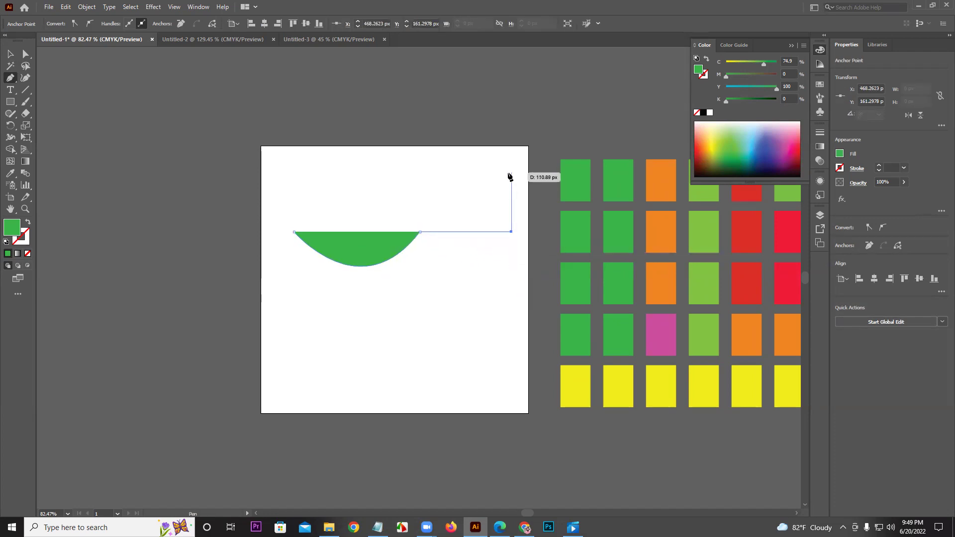
{"action": "left_click", "coordinate": [511, 174]}
{"action": "left_click", "coordinate": [295, 209], "text": "shift"}
{"action": "left_click", "coordinate": [295, 232]}
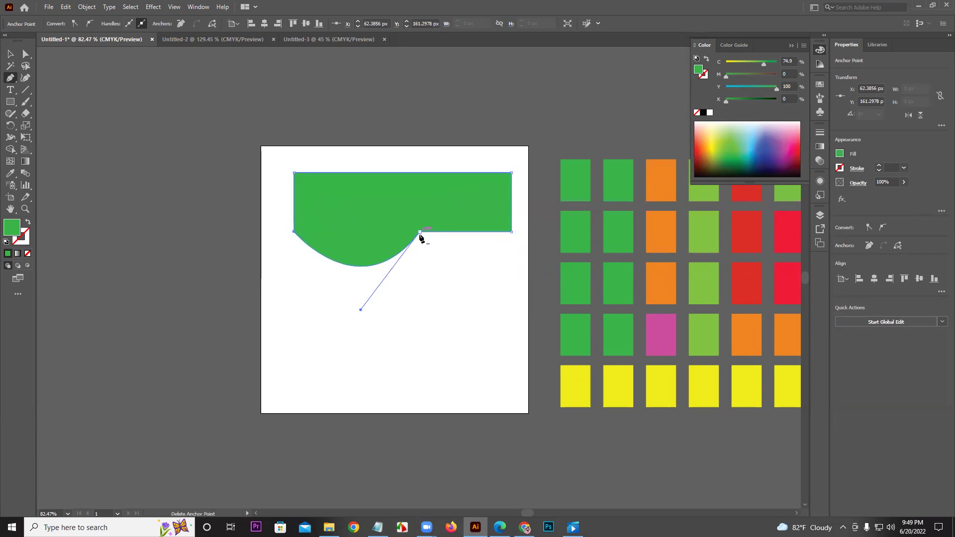
{"action": "key", "text": "Delete"}
{"action": "key", "text": "Delete"}
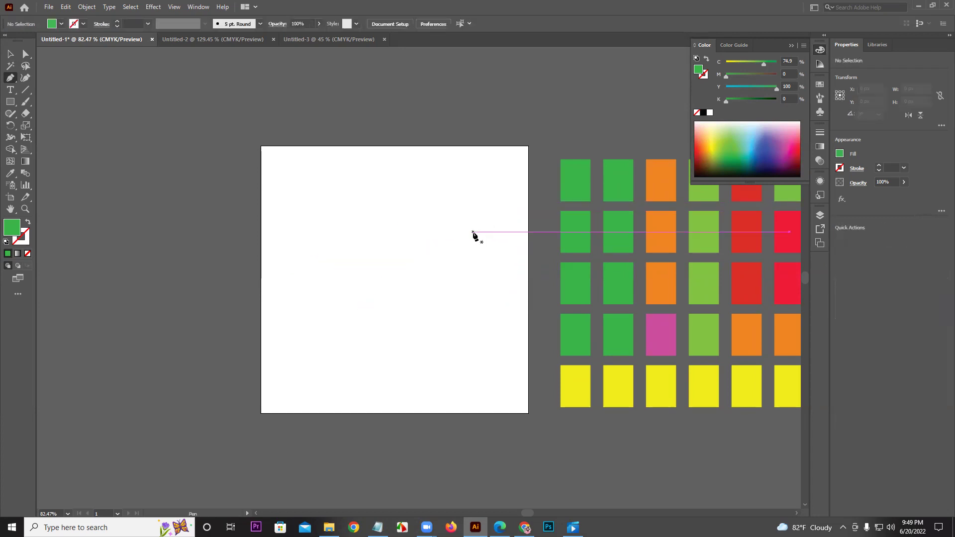
{"action": "left_click", "coordinate": [261, 314]}
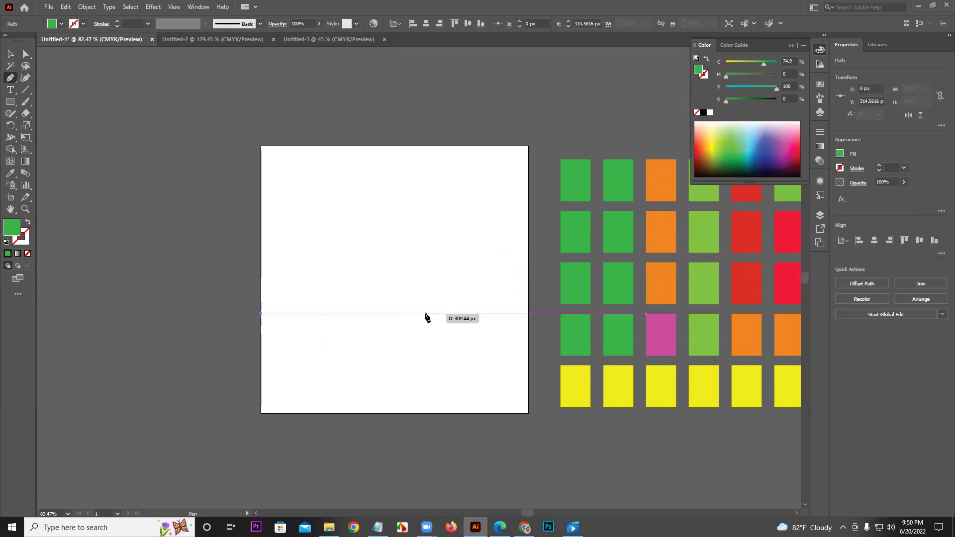
{"action": "left_click_drag", "start_coordinate": [394, 315], "coordinate": [464, 356]}
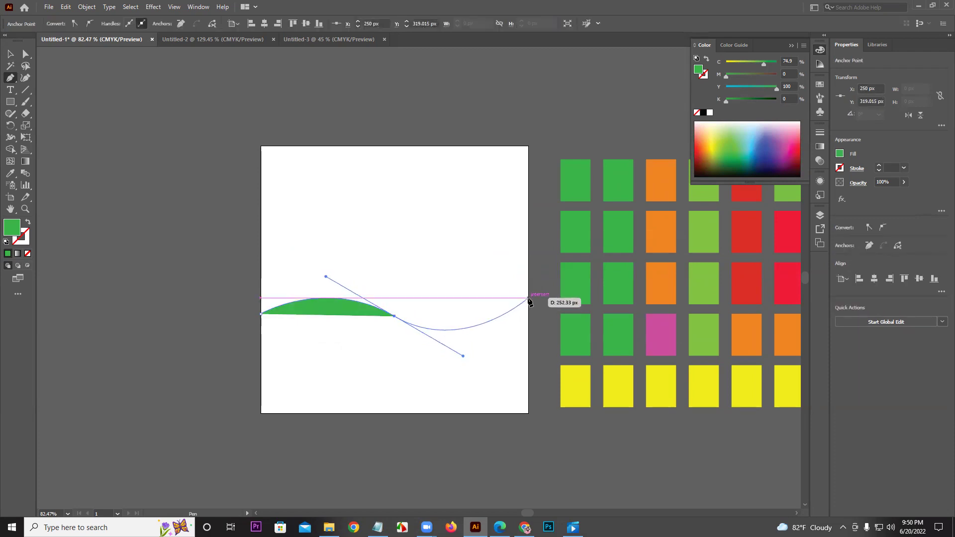
{"action": "left_click", "coordinate": [528, 298]}
{"action": "left_click", "coordinate": [528, 413]}
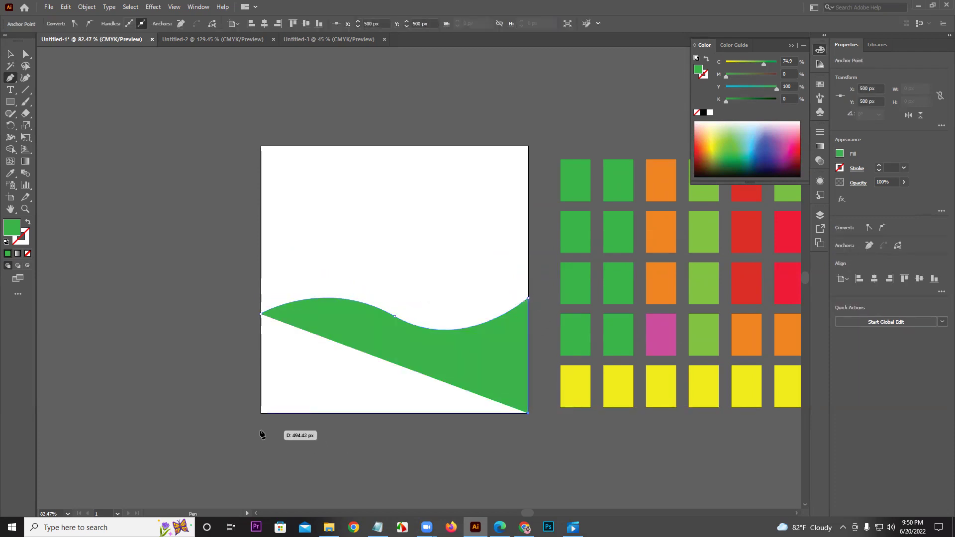
{"action": "left_click", "coordinate": [261, 413]}
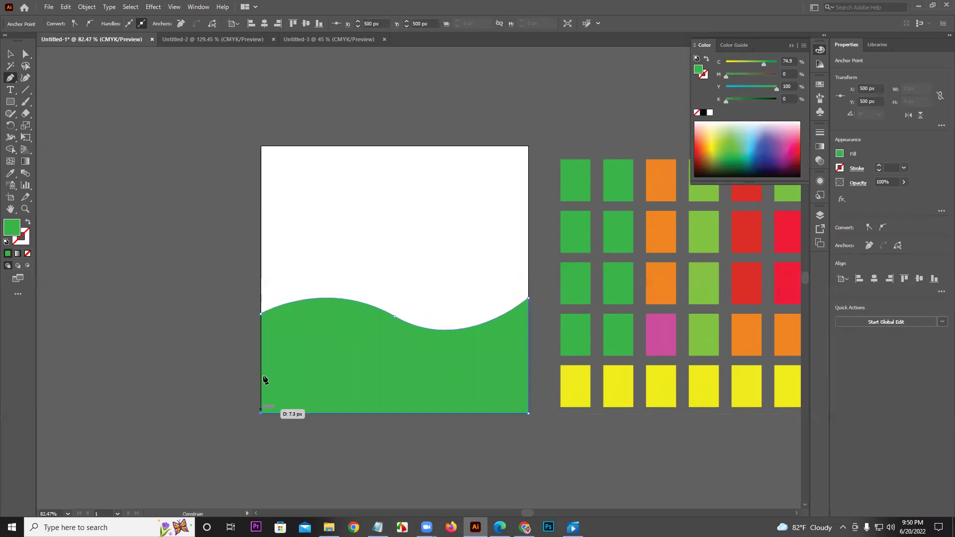
{"action": "left_click", "coordinate": [261, 314]}
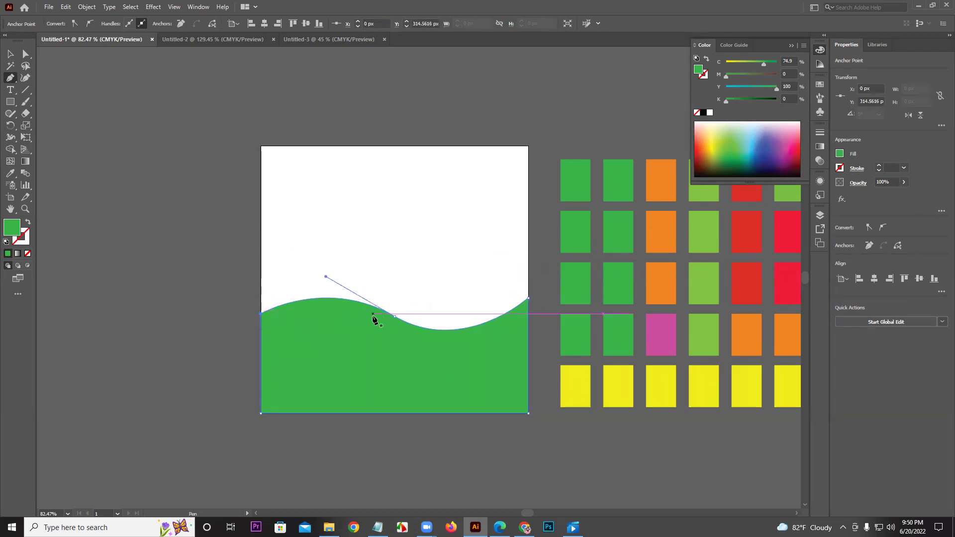
{"action": "left_click", "coordinate": [394, 321], "text": "ctrl"}
{"action": "left_click", "coordinate": [395, 317], "text": "ctrl"}
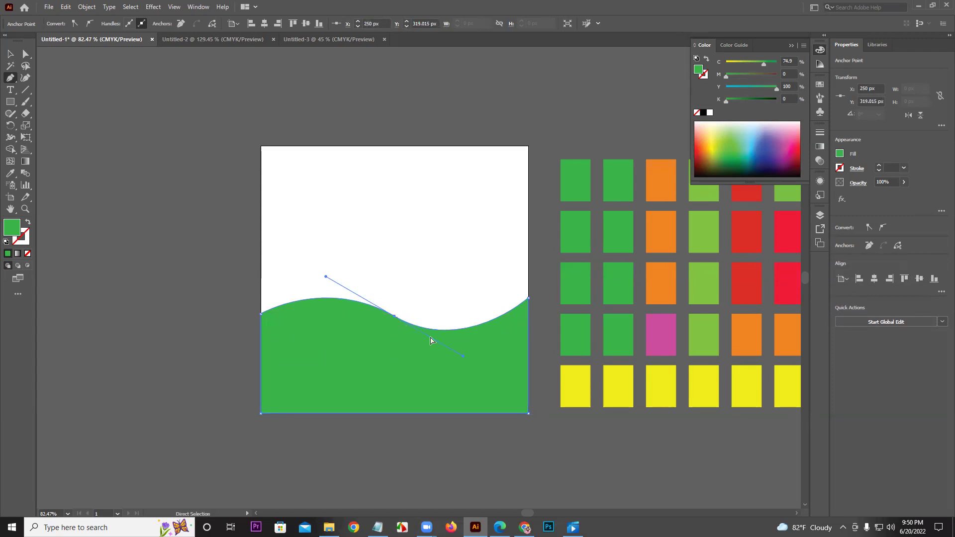
{"action": "left_click", "coordinate": [395, 317]}
{"action": "key", "text": "ctrl+z"}
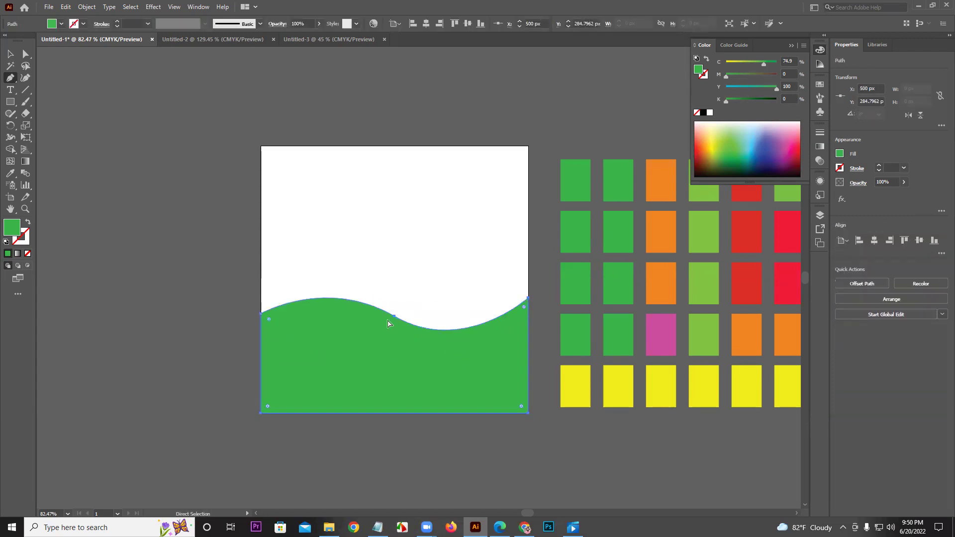
{"action": "left_click", "coordinate": [395, 317]}
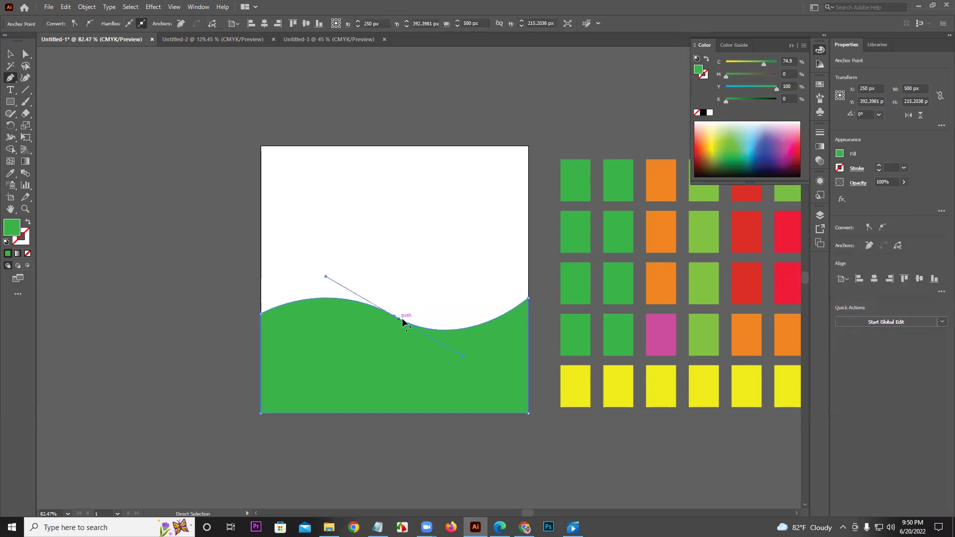
{"action": "mouse_move", "coordinate": [464, 357]}
{"action": "left_mouse_down"}
{"action": "mouse_move", "coordinate": [452, 375]}
{"action": "mouse_move", "coordinate": [461, 355]}
{"action": "mouse_move", "coordinate": [465, 369]}
{"action": "mouse_move", "coordinate": [436, 350]}
{"action": "mouse_move", "coordinate": [470, 368]}
{"action": "left_mouse_up"}
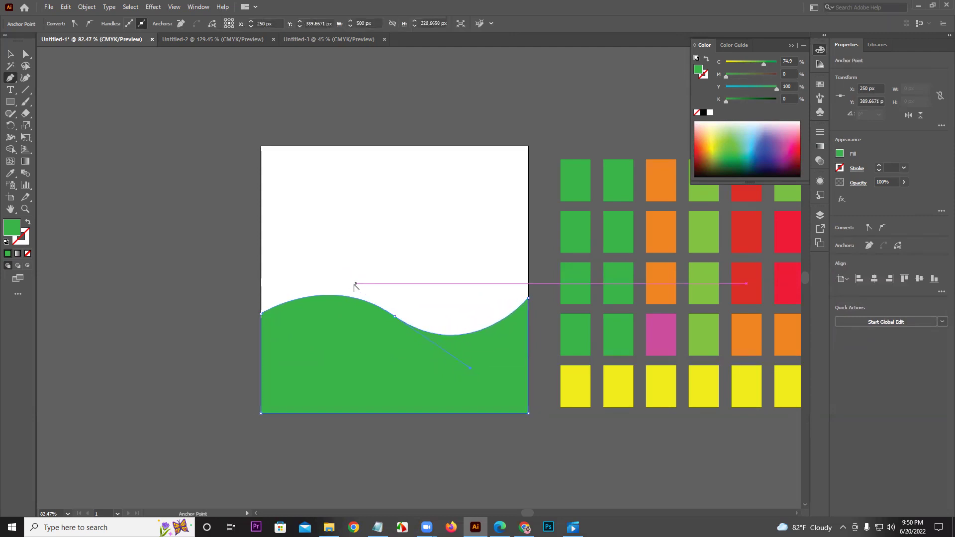
{"action": "left_click", "coordinate": [395, 318], "text": "ctrl"}
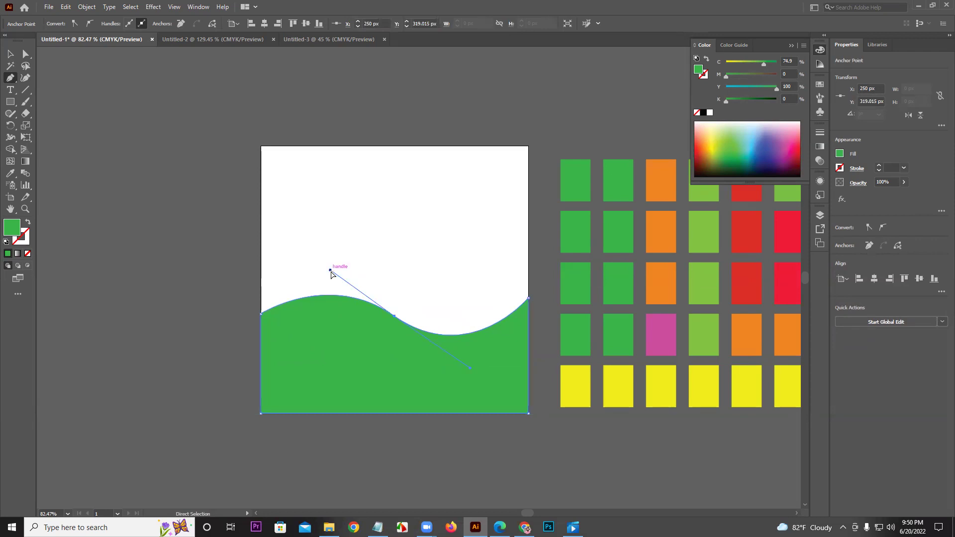
{"action": "left_click_drag", "start_coordinate": [330, 271], "coordinate": [304, 267]}
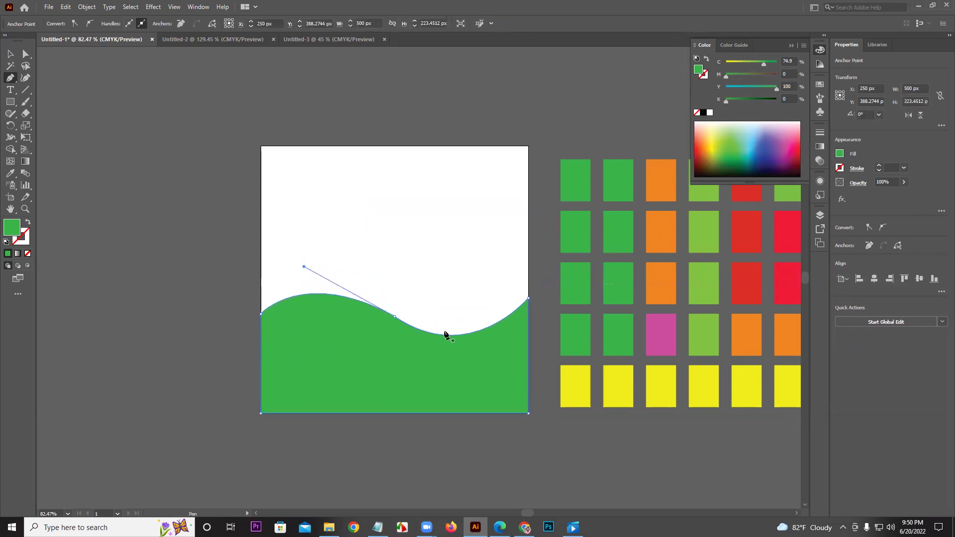
{"action": "left_click", "coordinate": [362, 297], "text": "alt"}
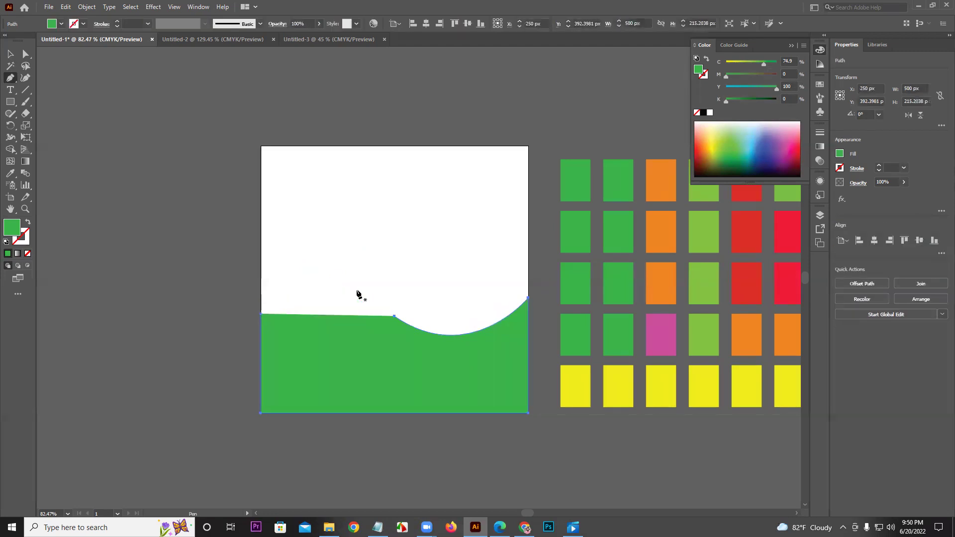
{"action": "key", "text": "Delete"}
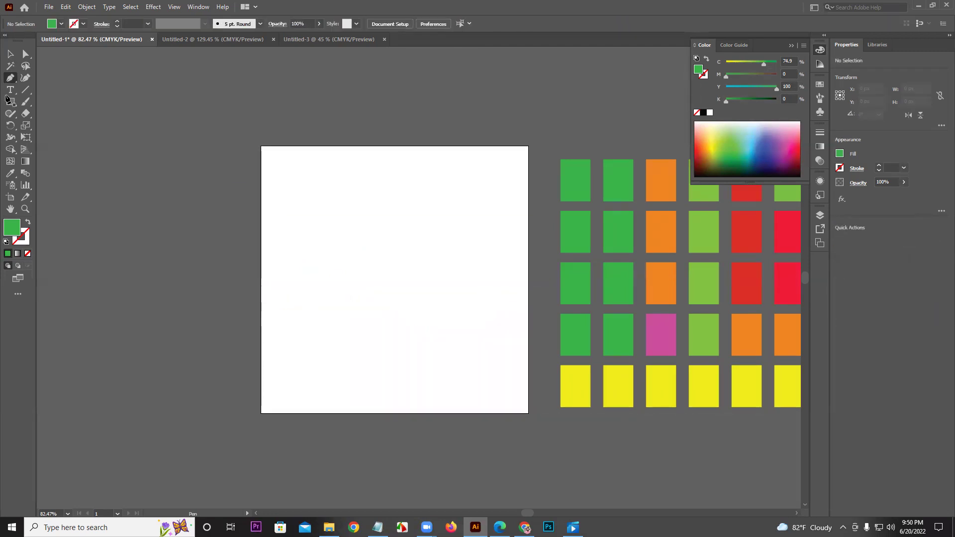
Select all 30 coloured rectangles and drag the grid onto the artboard
{"action": "left_click", "coordinate": [10, 54]}
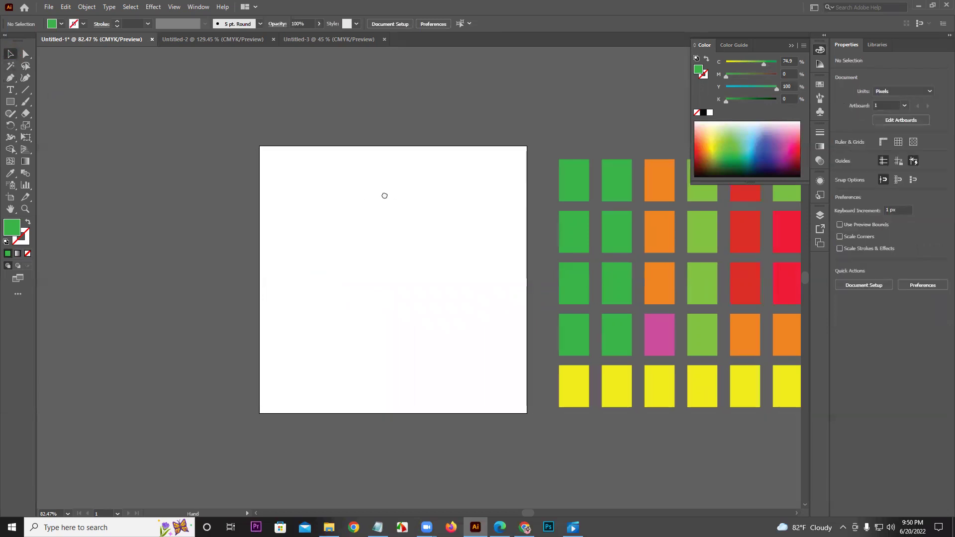
{"action": "left_click_drag", "start_coordinate": [384, 195], "coordinate": [259, 188]}
{"action": "left_click_drag", "start_coordinate": [427, 145], "coordinate": [705, 406]}
{"action": "left_click_drag", "start_coordinate": [620, 284], "coordinate": [327, 271]}
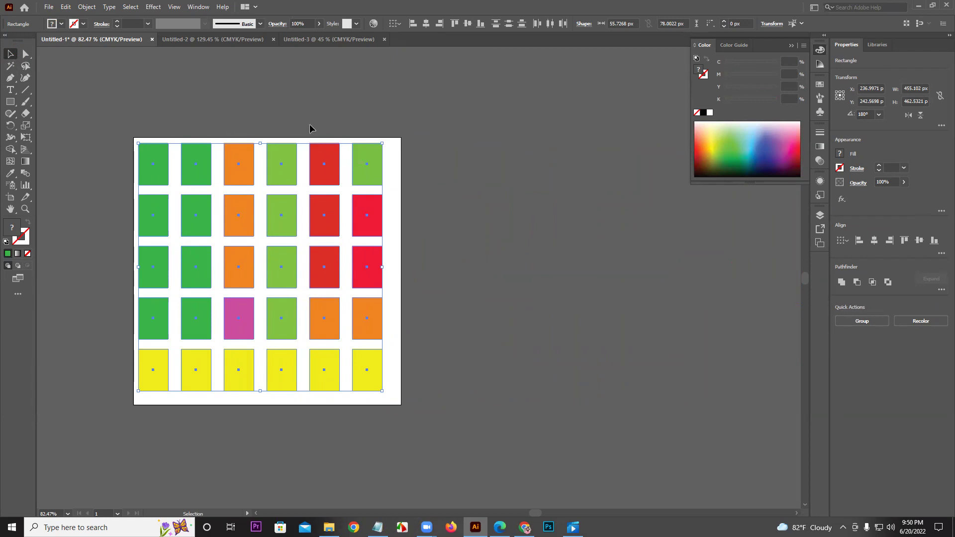
{"action": "left_click", "coordinate": [284, 105]}
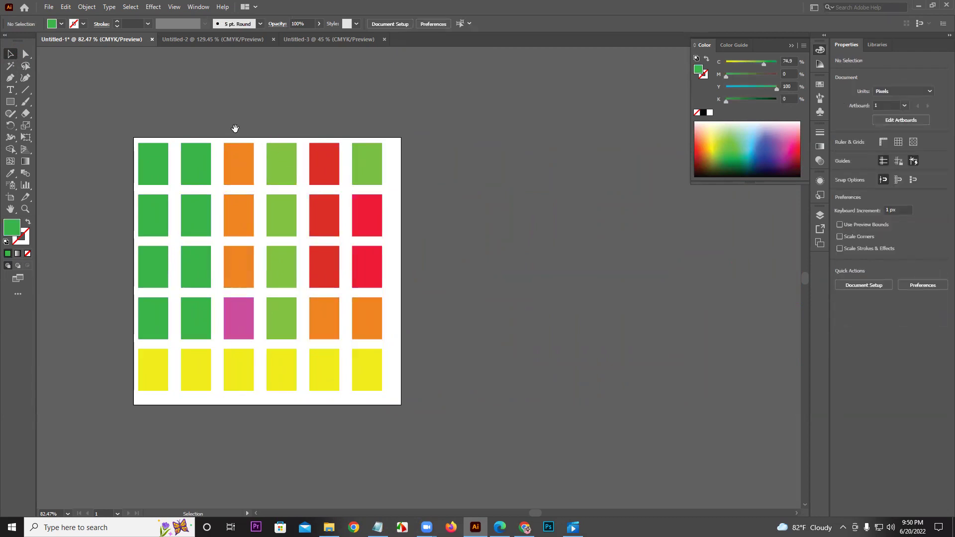
Zoom in on the top-left green rectangles of the grid
{"action": "left_click_drag", "start_coordinate": [235, 128], "coordinate": [342, 135]}
{"action": "key", "text": "z"}
{"action": "left_click_drag", "start_coordinate": [282, 146], "coordinate": [252, 234]}
{"action": "left_click_drag", "start_coordinate": [388, 168], "coordinate": [435, 159]}
Reshape the top-left green rectangle into a rounded wedge by moving, deleting and rounding corners
{"action": "left_click", "coordinate": [26, 58]}
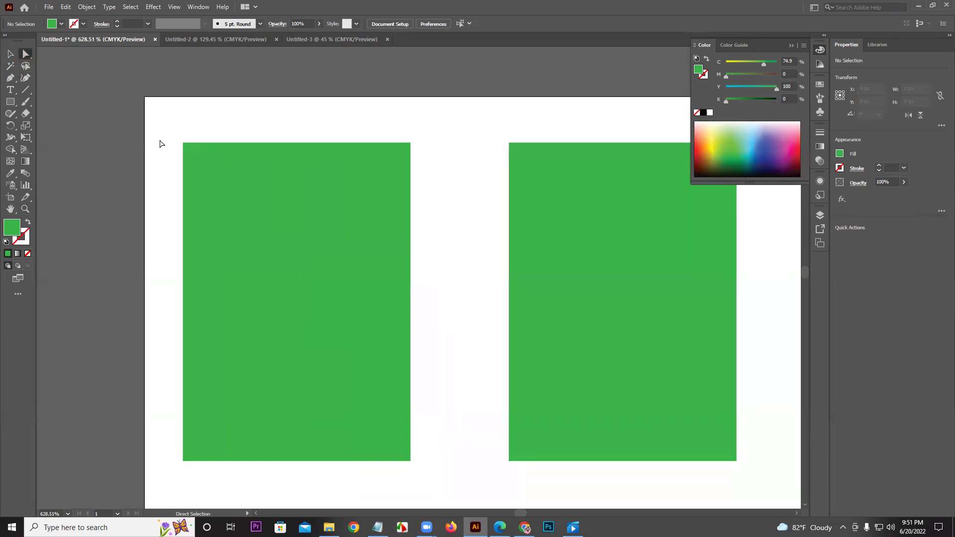
{"action": "left_click_drag", "start_coordinate": [183, 143], "coordinate": [109, 144]}
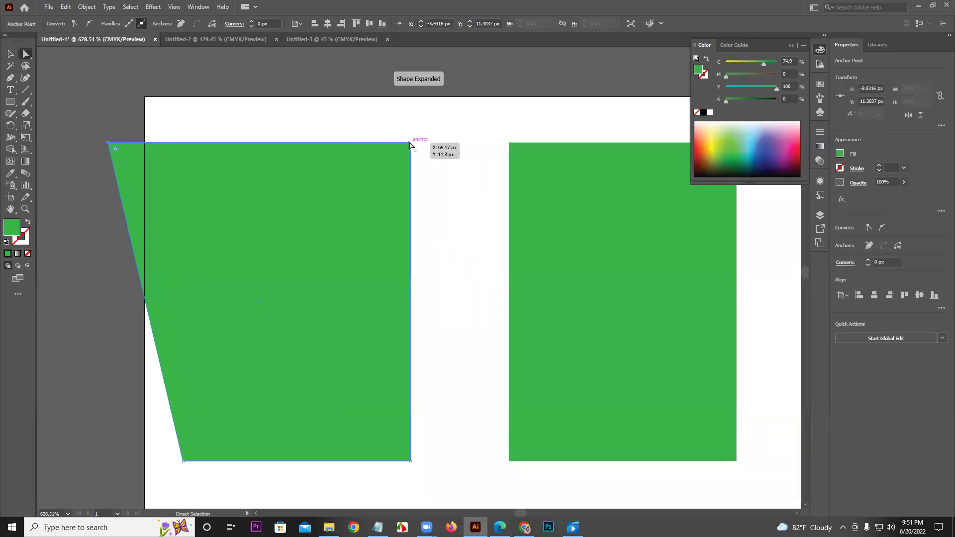
{"action": "left_click_drag", "start_coordinate": [410, 144], "coordinate": [300, 144]}
{"action": "key", "text": "Delete"}
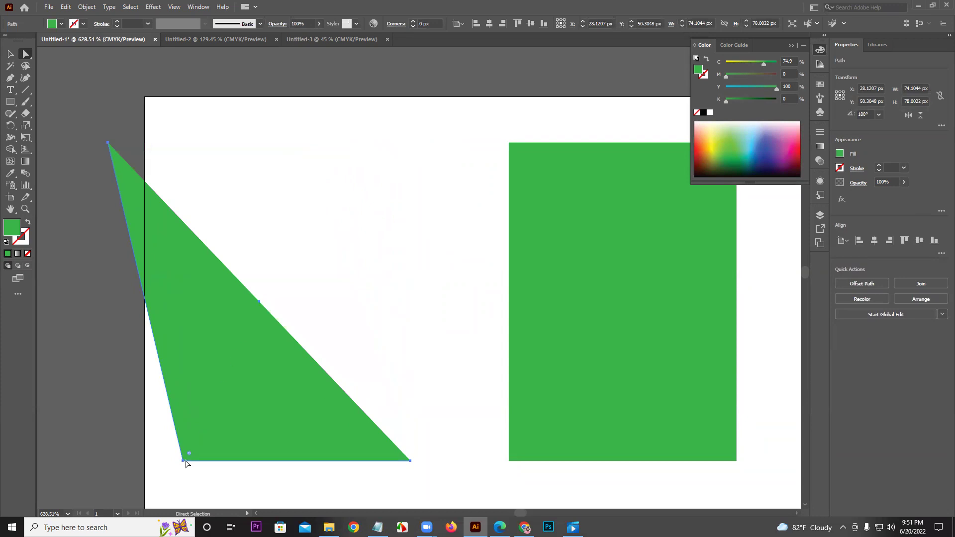
{"action": "left_click", "coordinate": [182, 460]}
{"action": "left_click_drag", "start_coordinate": [188, 454], "coordinate": [294, 405]}
{"action": "left_click", "coordinate": [334, 303]}
Zoom out to the grid and undo the corner edits, restoring the plain rectangle
{"action": "key", "text": "z"}
{"action": "left_click_drag", "start_coordinate": [373, 292], "coordinate": [192, 345]}
{"action": "left_click_drag", "start_coordinate": [244, 388], "coordinate": [235, 280]}
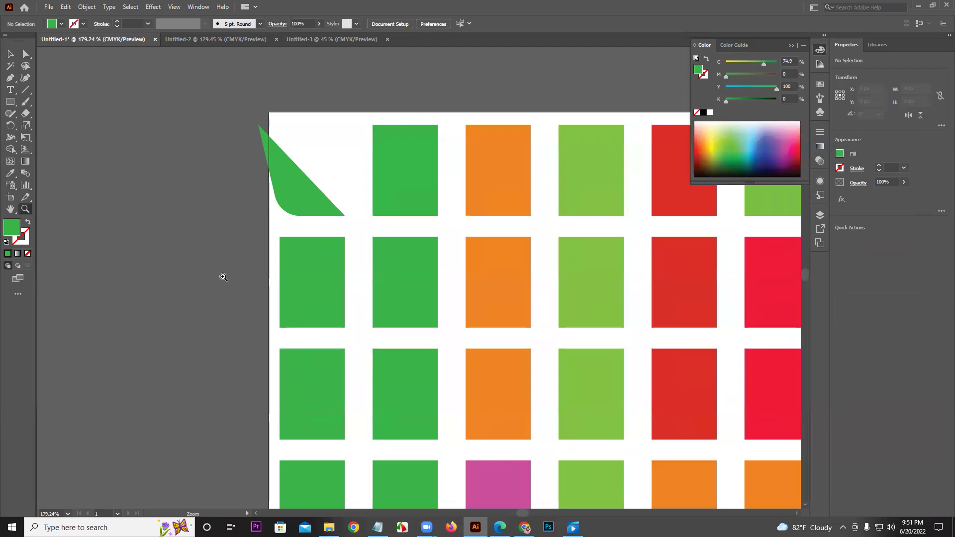
{"action": "key", "text": "a"}
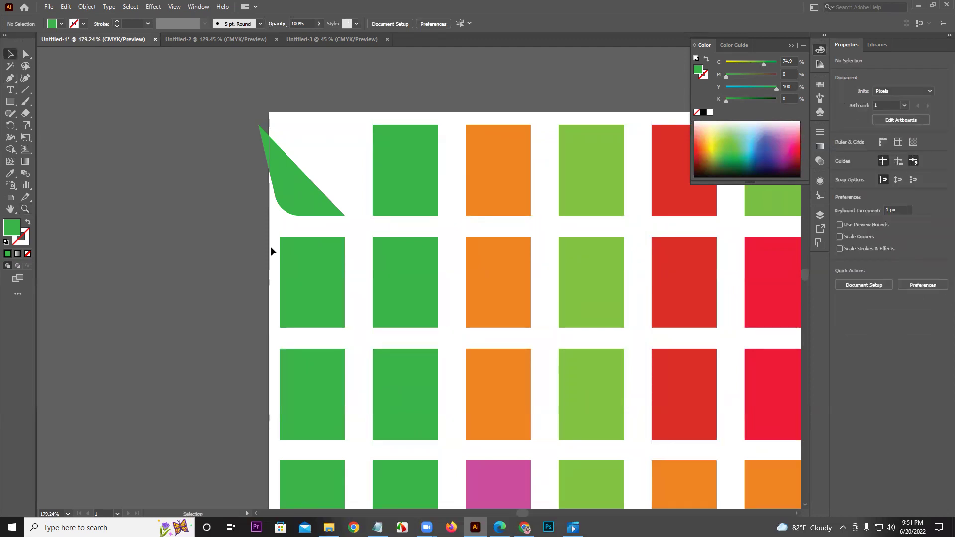
{"action": "key", "text": "ctrl+z"}
{"action": "key", "text": "ctrl+z"}
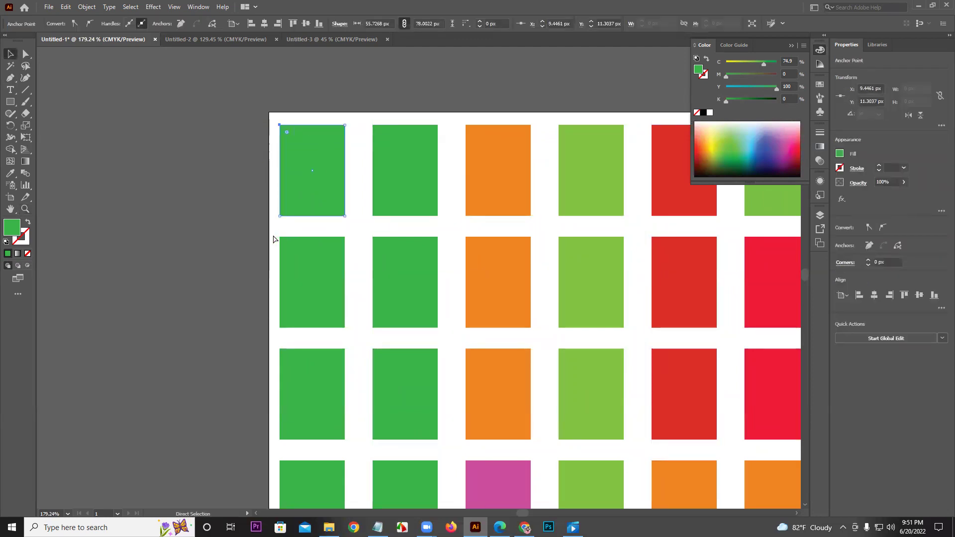
{"action": "key", "text": "v"}
{"action": "key", "text": "ctrl+a"}
{"action": "left_click", "coordinate": [248, 231]}
Zoom out and drag the whole rectangle grid to the artboard centre at X/Y 250 px
{"action": "key", "text": "z"}
{"action": "left_click_drag", "start_coordinate": [476, 239], "coordinate": [383, 281]}
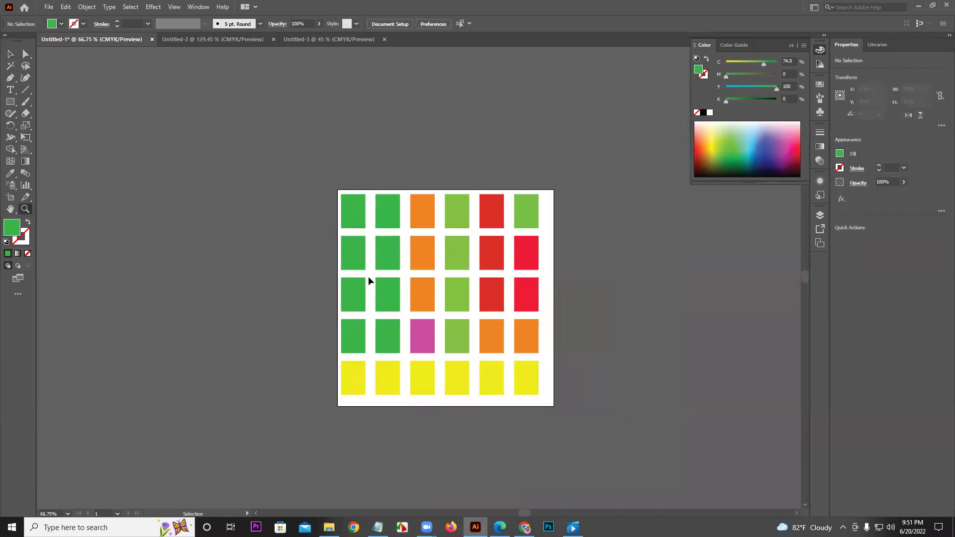
{"action": "key", "text": "ctrl+a"}
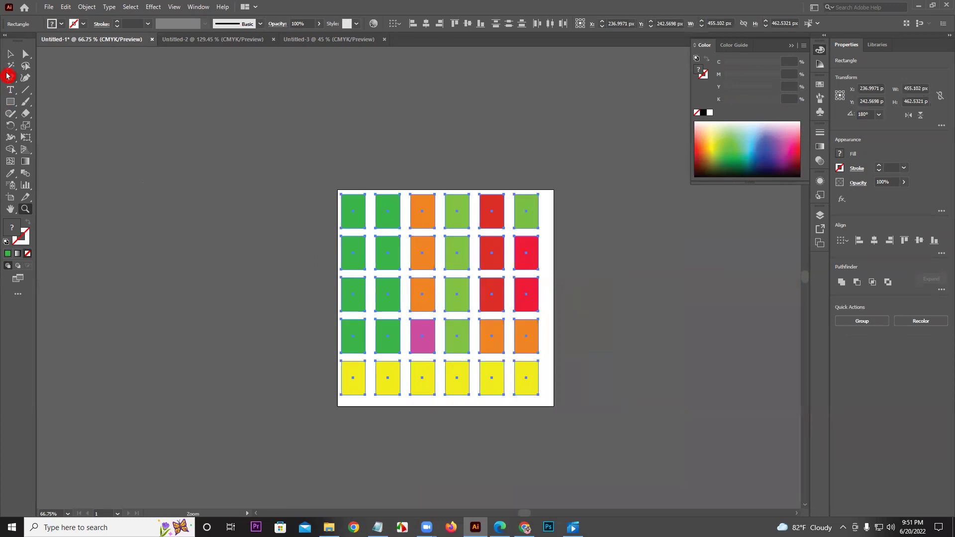
{"action": "left_click", "coordinate": [10, 55]}
{"action": "mouse_move", "coordinate": [388, 220]}
{"action": "left_mouse_down"}
{"action": "mouse_move", "coordinate": [427, 235]}
{"action": "mouse_move", "coordinate": [392, 227]}
{"action": "left_mouse_up"}
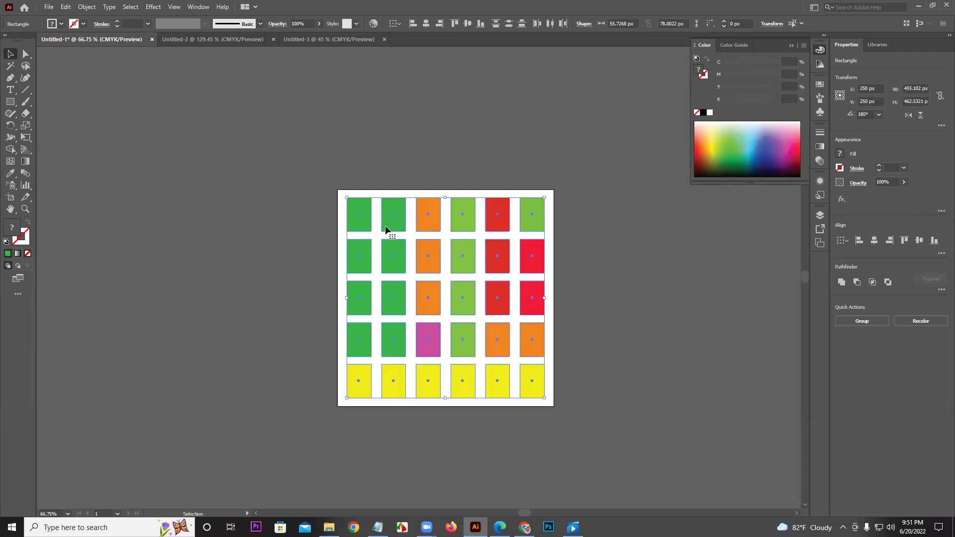
{"action": "left_click", "coordinate": [373, 187]}
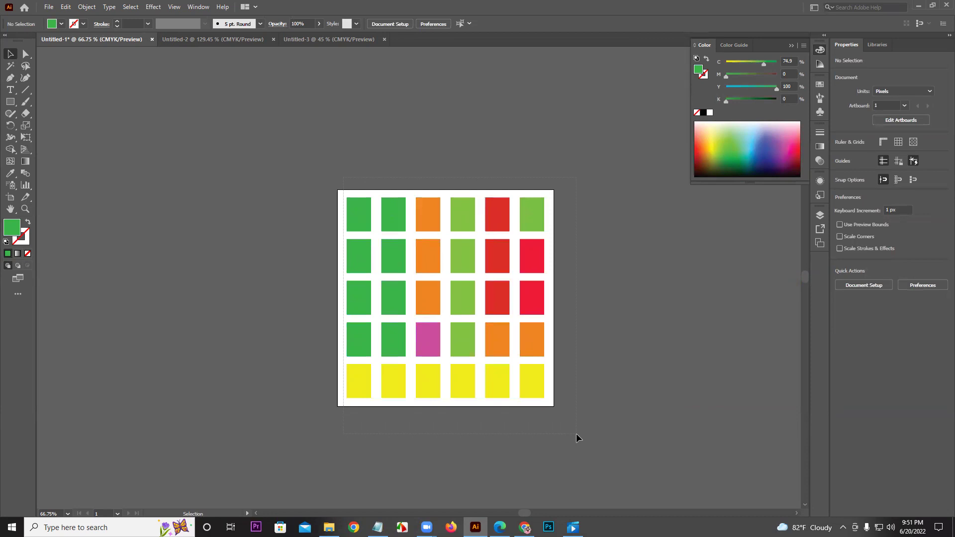
Group and then ungroup all the rectangles, and reselect all 30 of them
{"action": "key", "text": "ctrl+a"}
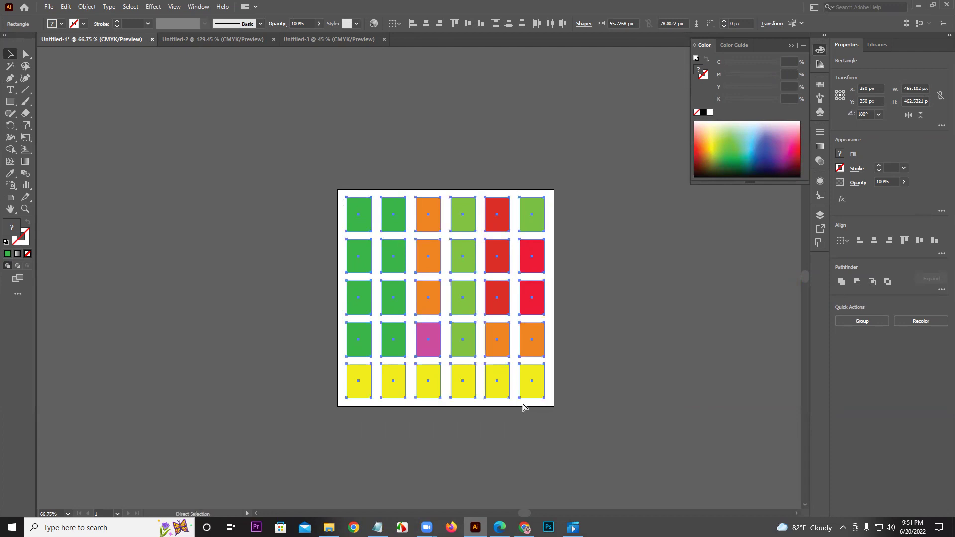
{"action": "key", "text": "ctrl+g"}
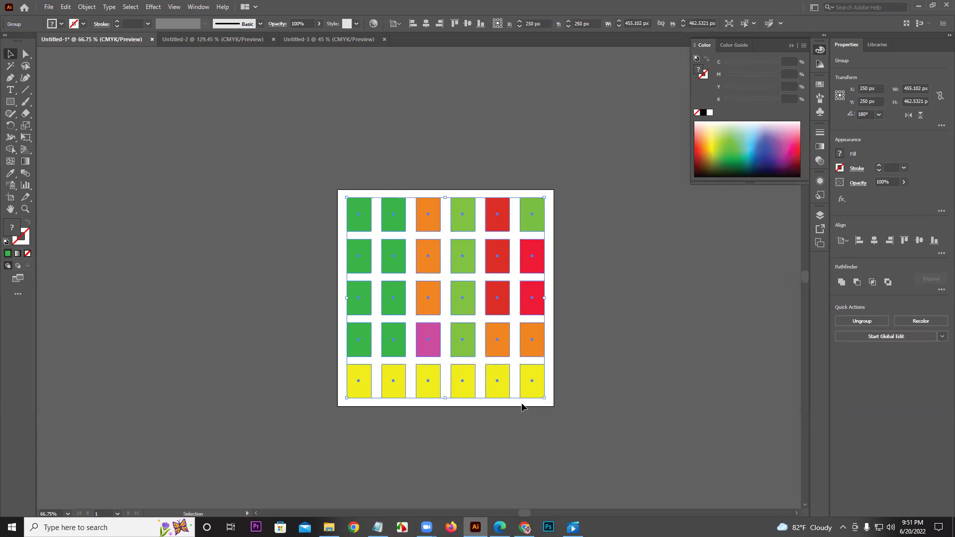
{"action": "key", "text": "ctrl"}
{"action": "left_click", "coordinate": [649, 367]}
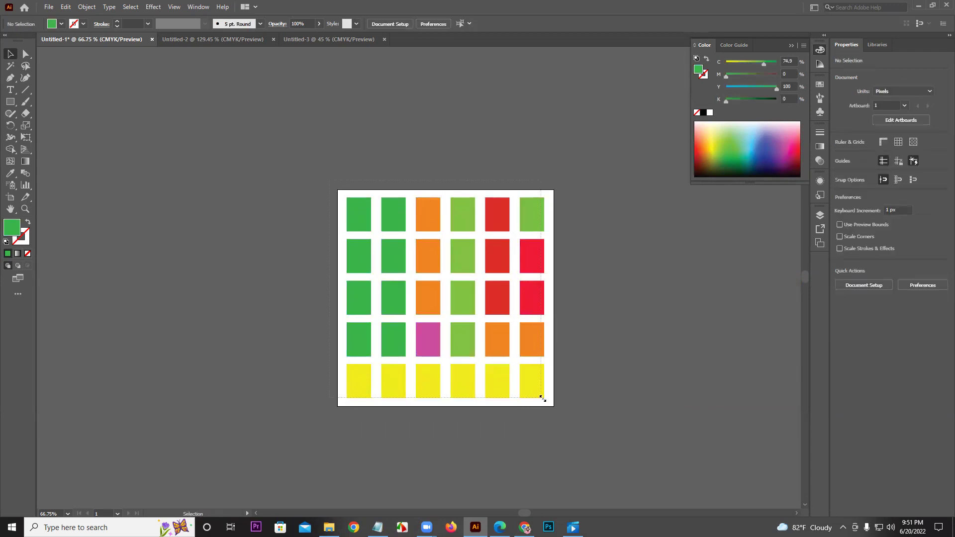
{"action": "key", "text": "ctrl+a"}
Group the rectangles from the context menu, test-move them, ungroup, and move them back
{"action": "right_click", "coordinate": [535, 289]}
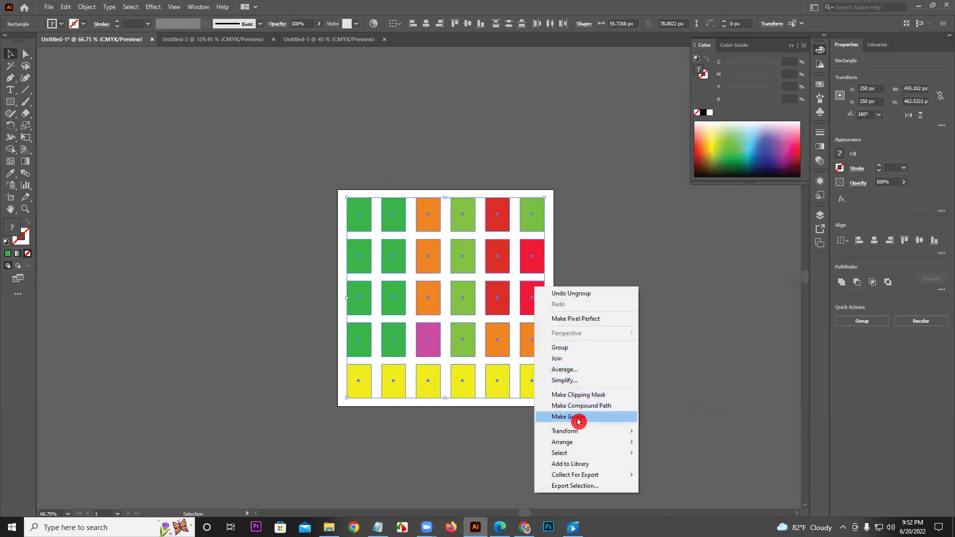
{"action": "left_click", "coordinate": [572, 354]}
{"action": "left_click_drag", "start_coordinate": [501, 299], "coordinate": [452, 297]}
{"action": "right_click", "coordinate": [452, 298]}
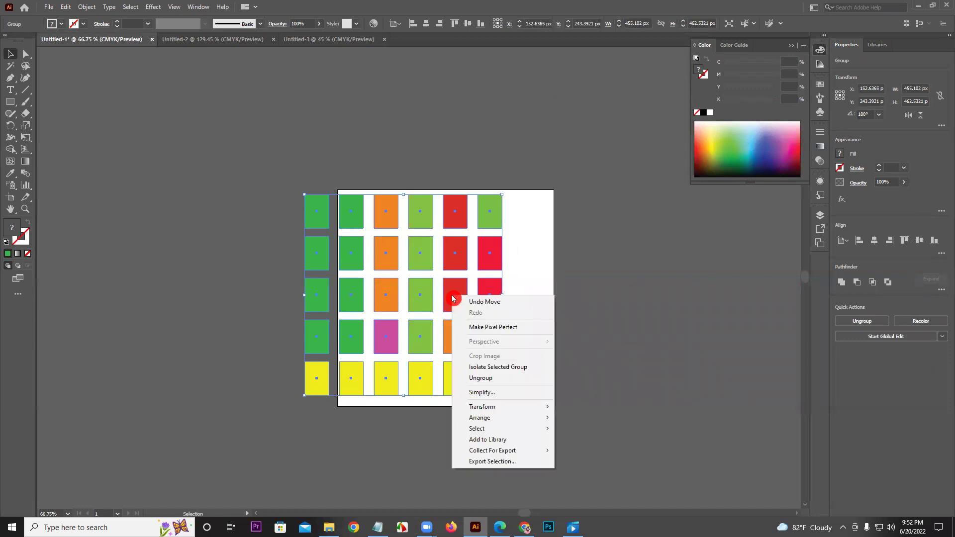
{"action": "left_click", "coordinate": [475, 378]}
{"action": "left_click_drag", "start_coordinate": [455, 305], "coordinate": [497, 305]}
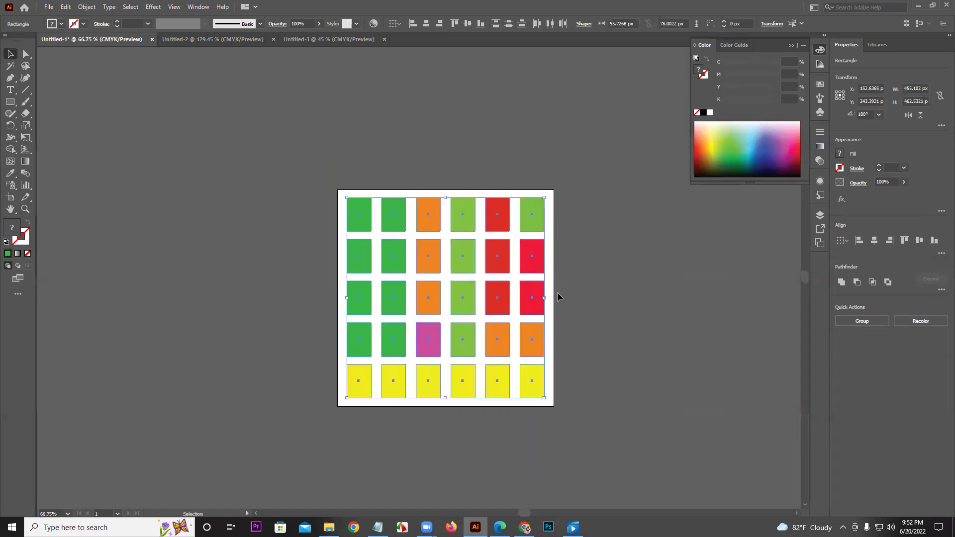
{"action": "left_click", "coordinate": [595, 255]}
Drag the pink row-2 rectangle off the artboard, then undo to restore it
{"action": "left_click_drag", "start_coordinate": [542, 256], "coordinate": [590, 256]}
{"action": "left_click", "coordinate": [553, 217]}
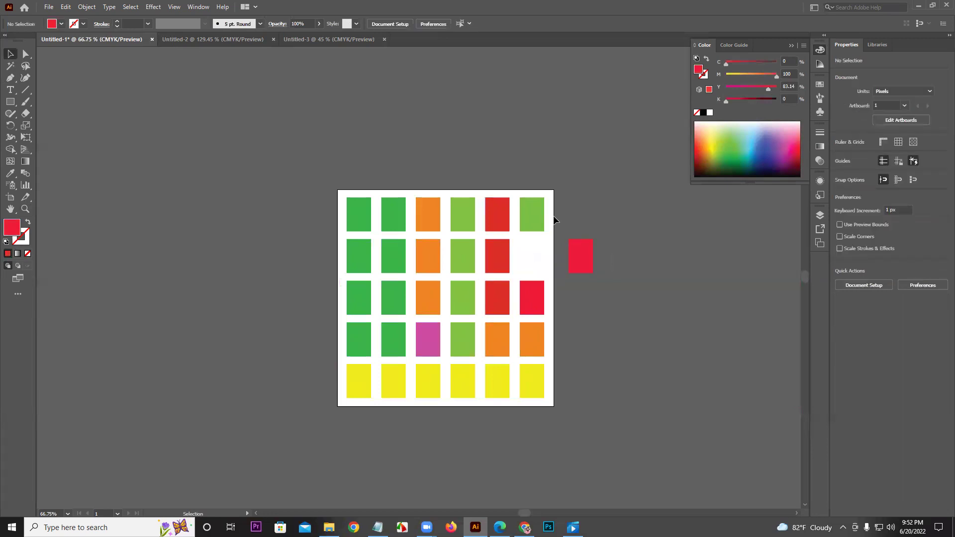
{"action": "left_click", "coordinate": [550, 169]}
{"action": "key", "text": "ctrl+z"}
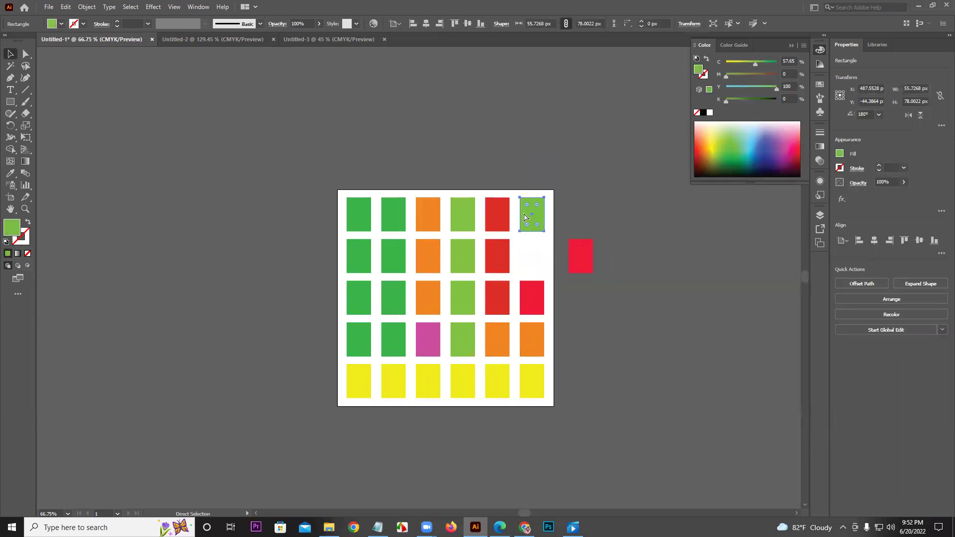
{"action": "key", "text": "ctrl+z"}
Marquee-select all 30 rectangles, group them with Object > Group, and move the group
{"action": "left_click_drag", "start_coordinate": [368, 169], "coordinate": [587, 415]}
{"action": "left_click", "coordinate": [87, 6]}
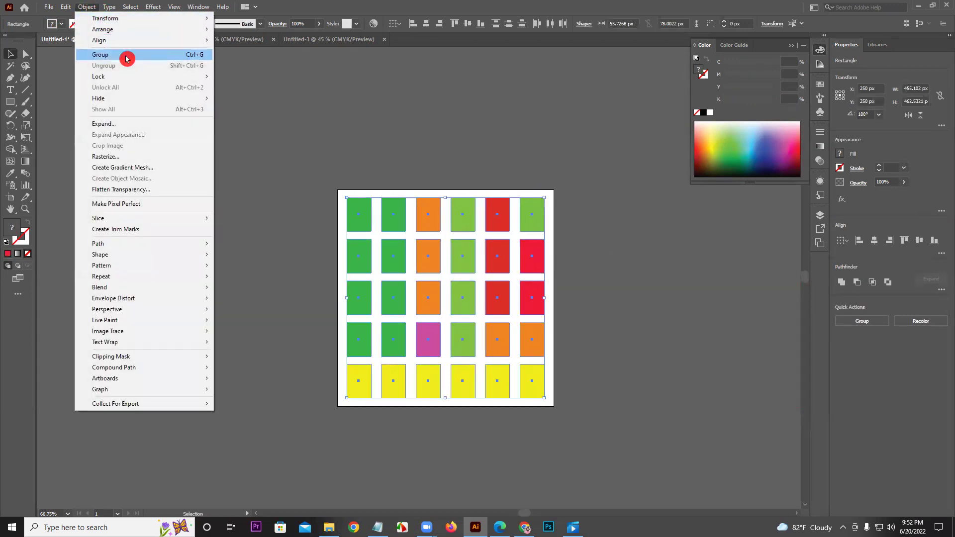
{"action": "left_click", "coordinate": [192, 55]}
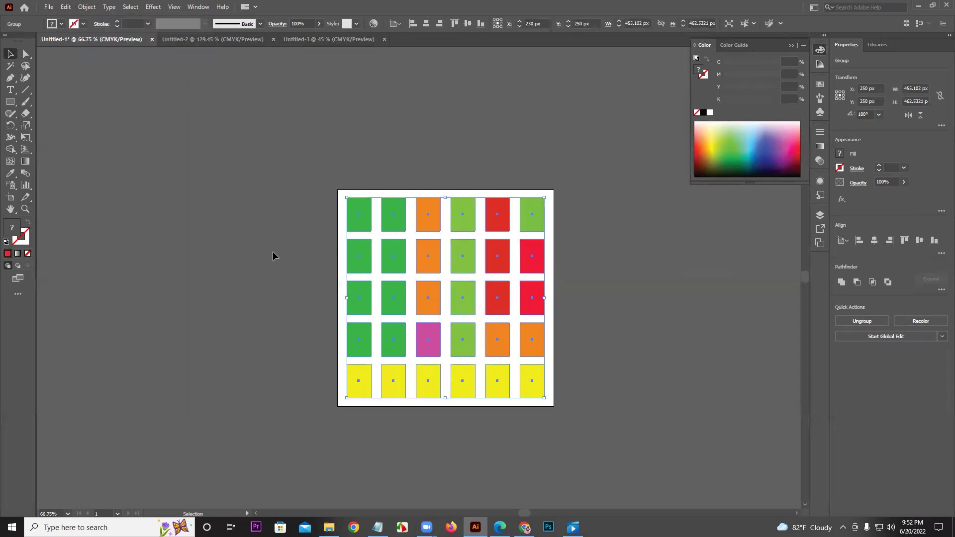
{"action": "left_click", "coordinate": [240, 162]}
{"action": "mouse_move", "coordinate": [359, 226]}
{"action": "left_mouse_down"}
{"action": "mouse_move", "coordinate": [305, 201]}
{"action": "mouse_move", "coordinate": [340, 230]}
{"action": "mouse_move", "coordinate": [348, 211]}
{"action": "mouse_move", "coordinate": [352, 220]}
{"action": "left_mouse_up"}
{"action": "left_click_drag", "start_coordinate": [26, 53], "coordinate": [67, 69]}
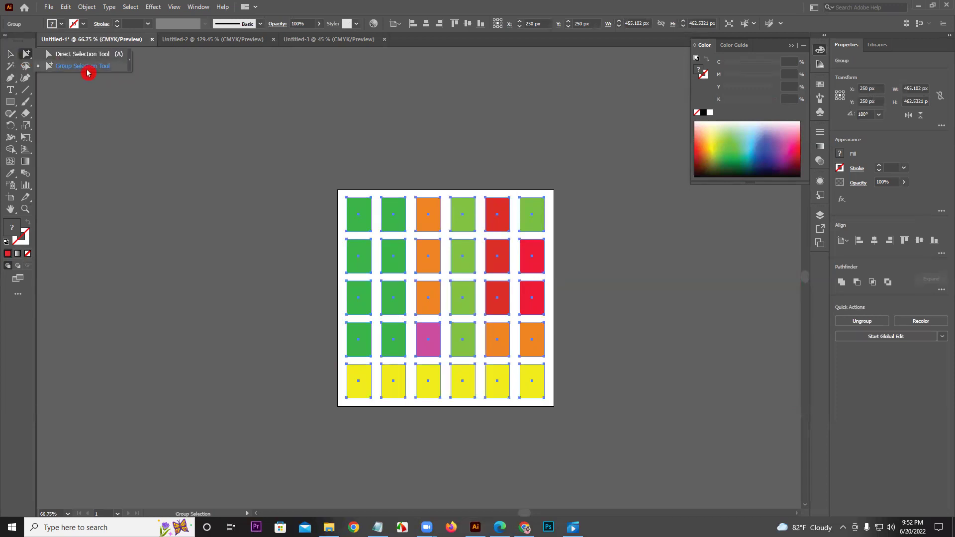
Pull the two green, the orange and the light-green top-row squares above the artboard
{"action": "left_click", "coordinate": [225, 145]}
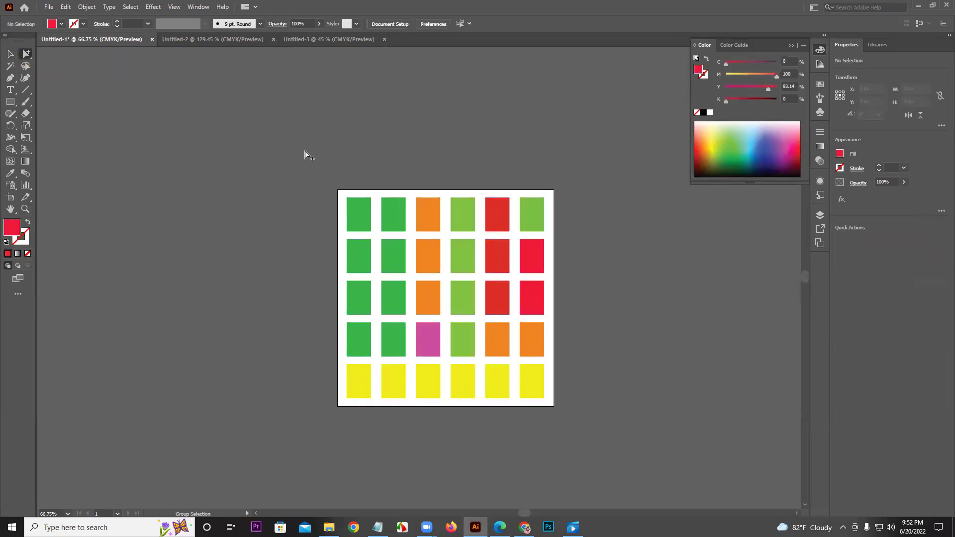
{"action": "left_click_drag", "start_coordinate": [350, 211], "coordinate": [306, 144]}
{"action": "left_click_drag", "start_coordinate": [404, 221], "coordinate": [430, 213]}
{"action": "left_click_drag", "start_coordinate": [445, 160], "coordinate": [440, 139]}
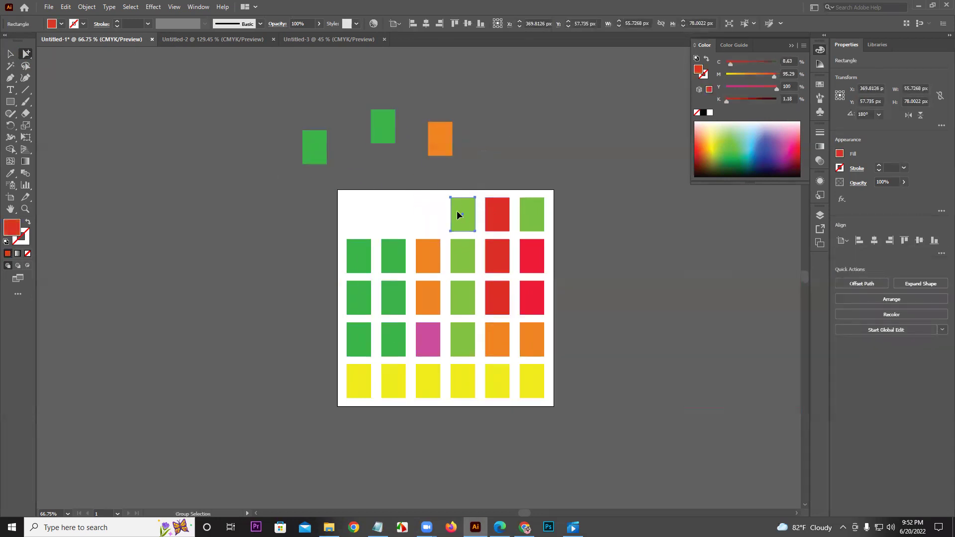
{"action": "left_click_drag", "start_coordinate": [459, 213], "coordinate": [475, 142]}
Select all the artwork and look at the grid group's context menu
{"action": "left_click", "coordinate": [10, 54]}
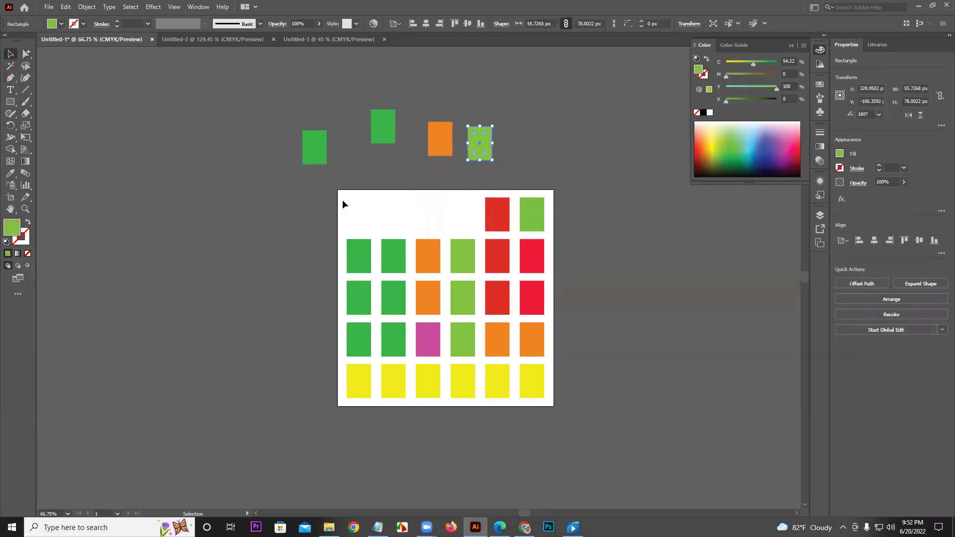
{"action": "key", "text": "ctrl+a"}
{"action": "right_click", "coordinate": [379, 130]}
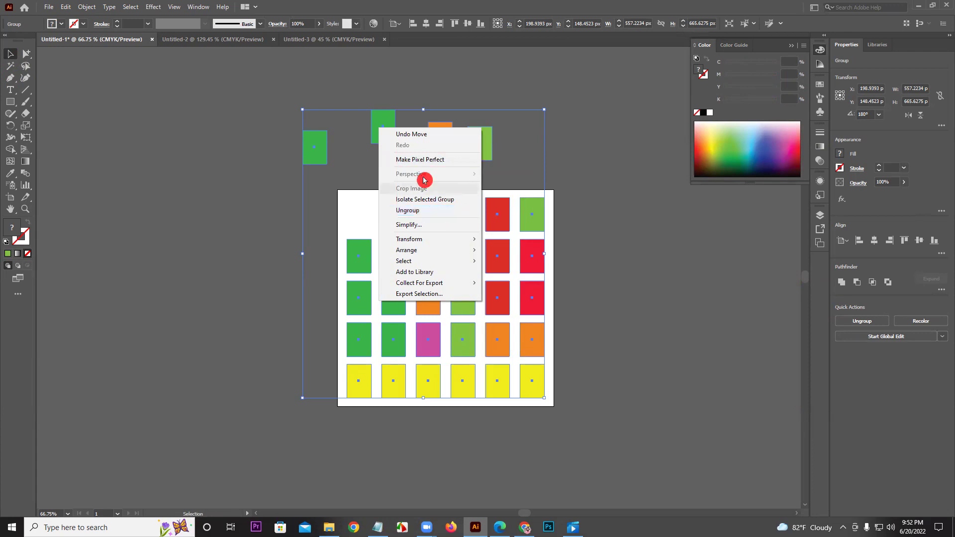
{"action": "left_click", "coordinate": [382, 126]}
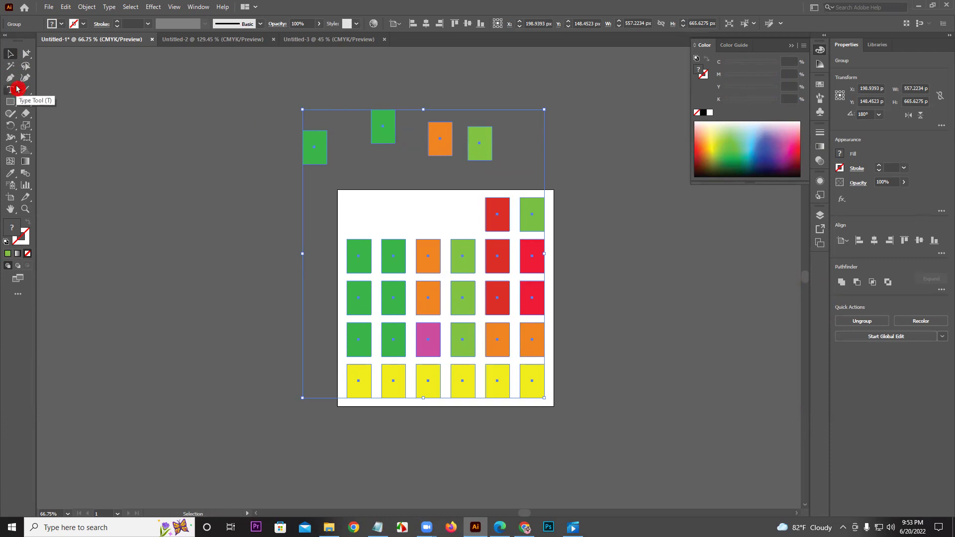
With the Group Selection tool, return the four lifted rectangles to row 1, columns 1-4
{"action": "left_click", "coordinate": [10, 101]}
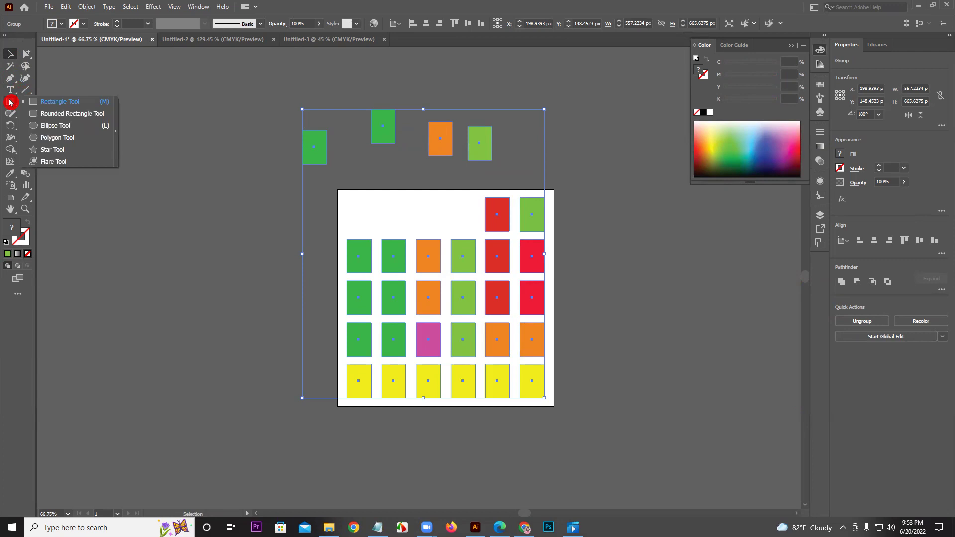
{"action": "left_click", "coordinate": [10, 53]}
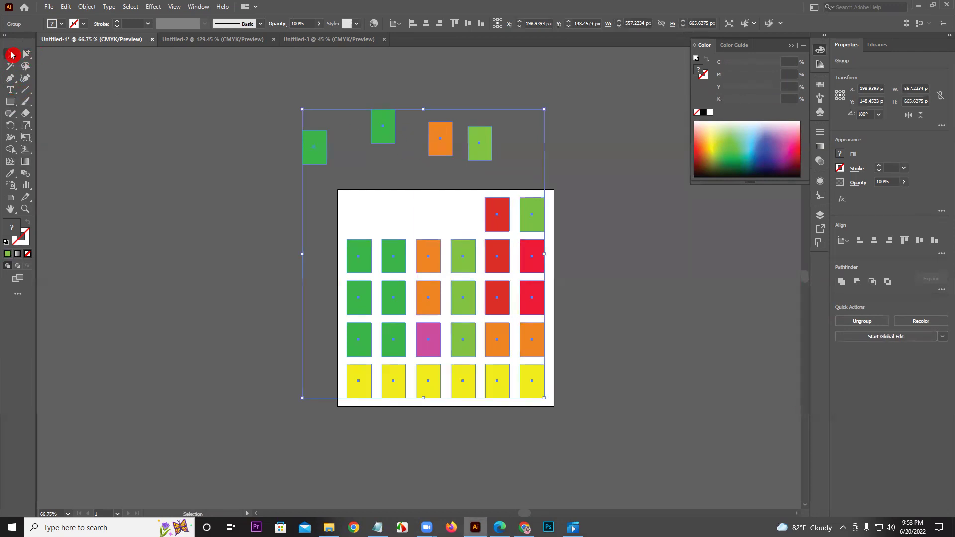
{"action": "left_click", "coordinate": [29, 56]}
{"action": "left_click", "coordinate": [50, 54]}
{"action": "left_click", "coordinate": [264, 189]}
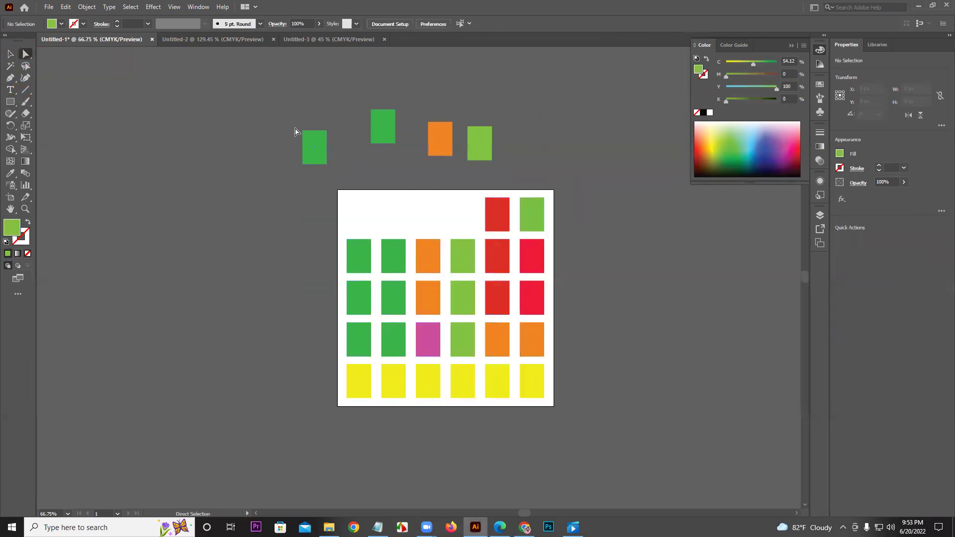
{"action": "left_click_drag", "start_coordinate": [304, 144], "coordinate": [350, 212]}
{"action": "left_click_drag", "start_coordinate": [387, 131], "coordinate": [394, 216]}
{"action": "left_click_drag", "start_coordinate": [438, 145], "coordinate": [425, 215]}
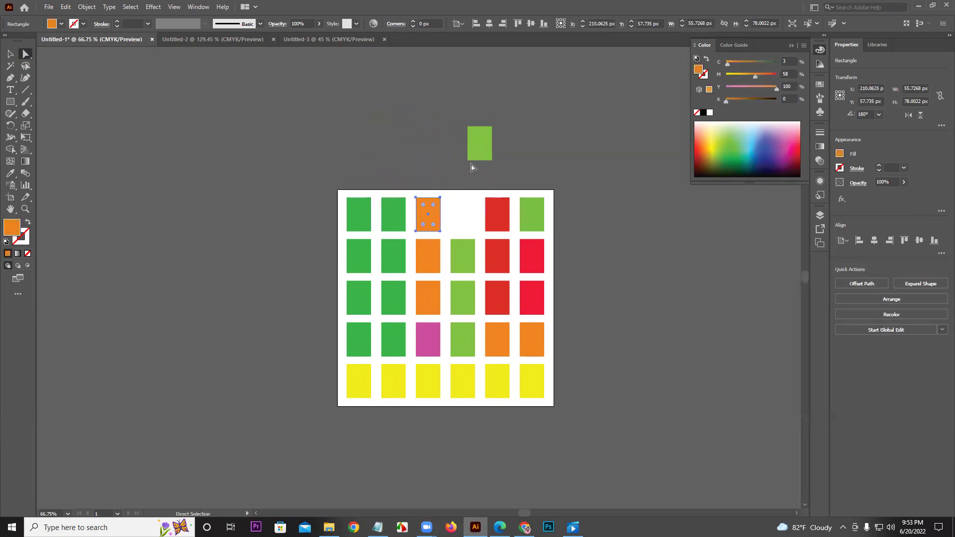
{"action": "left_click_drag", "start_coordinate": [481, 146], "coordinate": [464, 217]}
Select the whole grid group with the Selection tool, view its context menu, then deselect
{"action": "left_click", "coordinate": [10, 64]}
{"action": "left_click", "coordinate": [12, 54]}
{"action": "left_click", "coordinate": [420, 211]}
{"action": "right_click", "coordinate": [420, 228]}
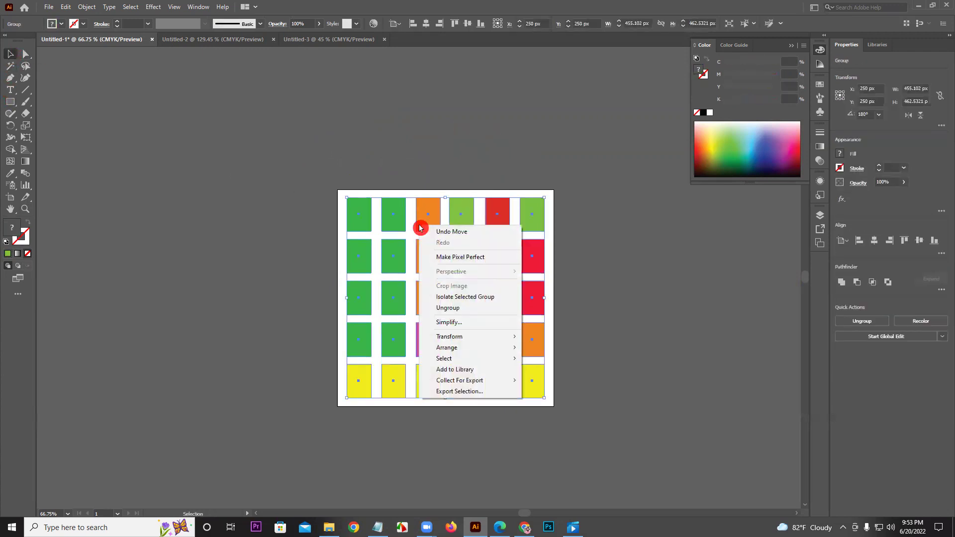
{"action": "left_click", "coordinate": [390, 156]}
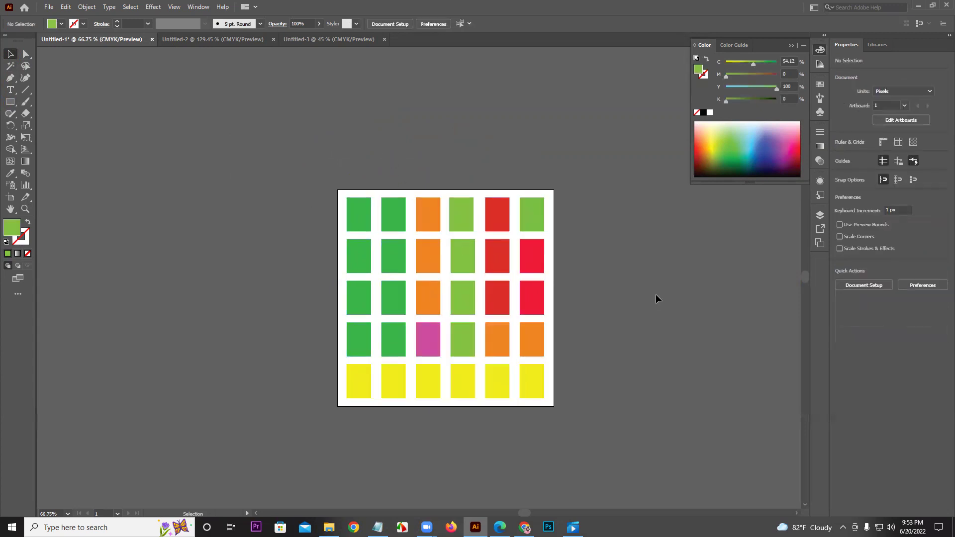
{"action": "left_click", "coordinate": [500, 527]}
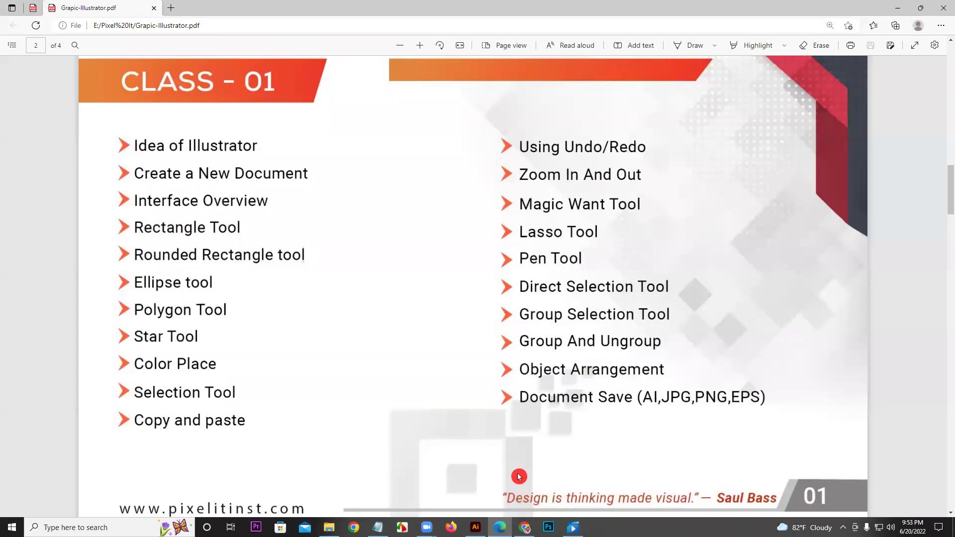
{"action": "left_click", "coordinate": [475, 527]}
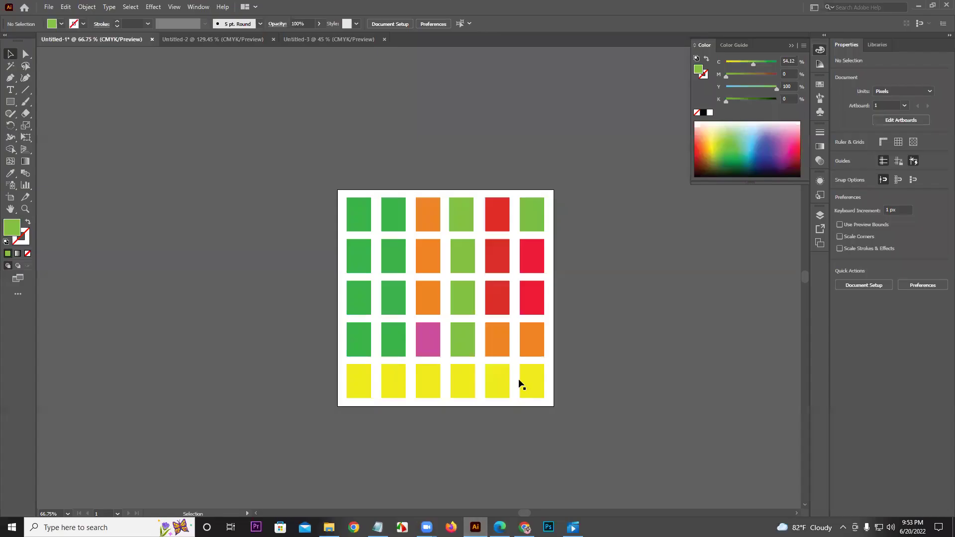
Move the colour grid off the artboard and draw four overlapping rectangles
{"action": "left_click_drag", "start_coordinate": [497, 306], "coordinate": [247, 306]}
{"action": "left_click", "coordinate": [16, 104]}
{"action": "left_click_drag", "start_coordinate": [390, 218], "coordinate": [488, 329]}
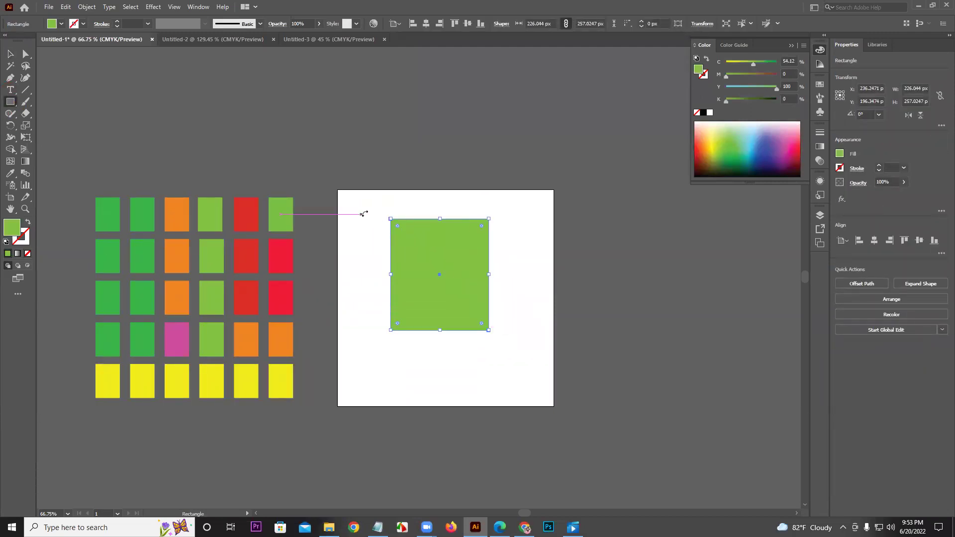
{"action": "left_click_drag", "start_coordinate": [357, 198], "coordinate": [474, 307]}
{"action": "left_click_drag", "start_coordinate": [510, 342], "coordinate": [399, 218]}
{"action": "left_click_drag", "start_coordinate": [320, 171], "coordinate": [462, 283]}
Fill the rectangles red, yellow, blue and a pale colour from the Color panel spectrum
{"action": "left_click", "coordinate": [732, 148]}
{"action": "left_click_drag", "start_coordinate": [732, 148], "coordinate": [800, 153]}
{"action": "key", "text": "v"}
{"action": "left_click", "coordinate": [374, 299]}
{"action": "left_click", "coordinate": [724, 153]}
{"action": "left_click_drag", "start_coordinate": [724, 154], "coordinate": [713, 140]}
{"action": "left_click", "coordinate": [402, 318]}
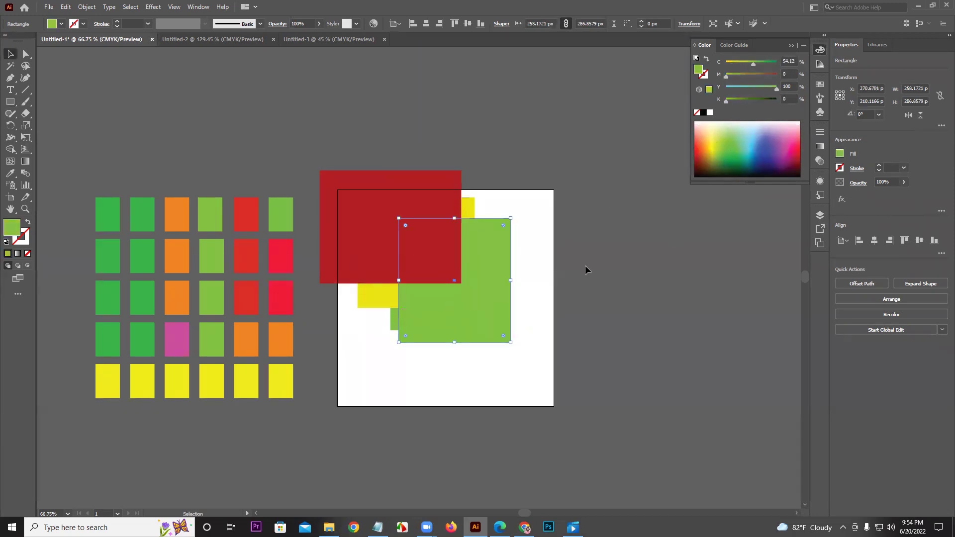
{"action": "left_click", "coordinate": [769, 147]}
{"action": "left_click", "coordinate": [394, 319]}
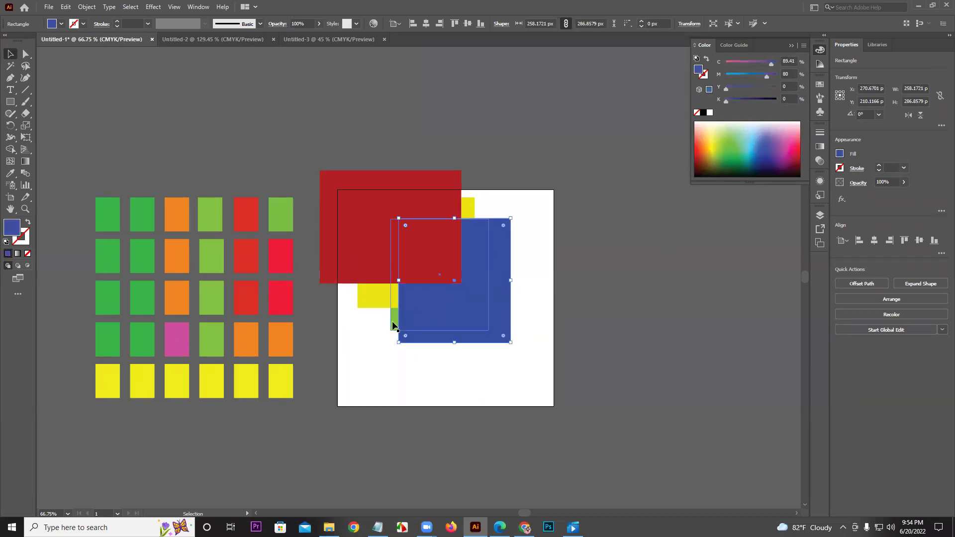
{"action": "left_click_drag", "start_coordinate": [755, 152], "coordinate": [754, 132]}
Zoom in on the overlapping rectangles and recolour the pale one purple
{"action": "left_click", "coordinate": [568, 163]}
{"action": "key", "text": "z"}
{"action": "left_click_drag", "start_coordinate": [449, 255], "coordinate": [532, 259]}
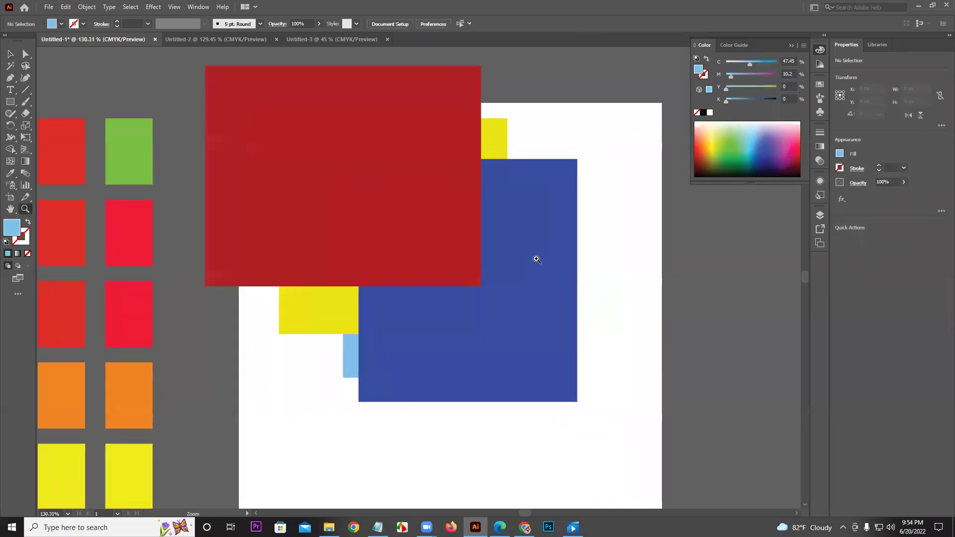
{"action": "key", "text": "v"}
{"action": "left_click", "coordinate": [347, 356]}
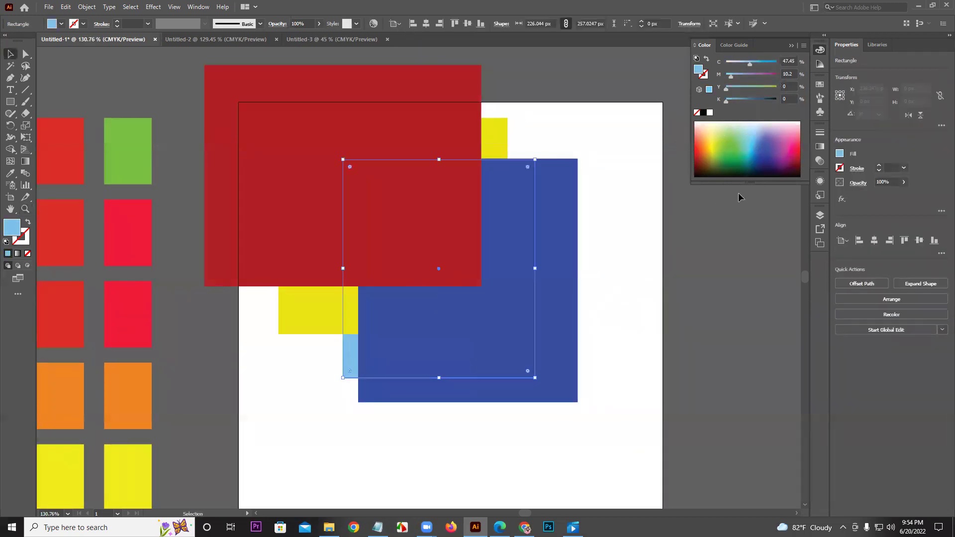
{"action": "mouse_move", "coordinate": [799, 153]}
{"action": "left_mouse_down"}
{"action": "mouse_move", "coordinate": [756, 157]}
{"action": "mouse_move", "coordinate": [783, 152]}
{"action": "left_mouse_up"}
Reposition the blue rectangle up-left so it sits behind the red one
{"action": "left_click", "coordinate": [673, 239]}
{"action": "left_click_drag", "start_coordinate": [537, 277], "coordinate": [728, 318]}
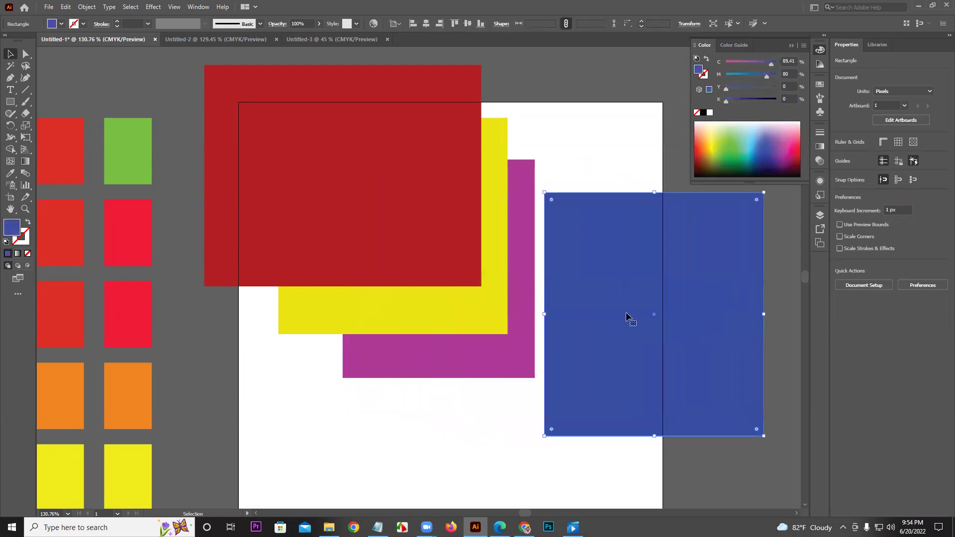
{"action": "left_click_drag", "start_coordinate": [454, 241], "coordinate": [468, 275]}
{"action": "left_click_drag", "start_coordinate": [621, 324], "coordinate": [412, 290]}
{"action": "key", "text": "ctrl+a"}
{"action": "left_click", "coordinate": [635, 334]}
Brighten the blue rectangle's fill with the M slider
{"action": "scroll", "coordinate": [597, 314], "scroll_direction": "down", "scroll_amount": 2}
{"action": "left_click", "coordinate": [565, 307]}
{"action": "left_click", "coordinate": [551, 311]}
{"action": "mouse_move", "coordinate": [748, 76]}
{"action": "left_mouse_down"}
{"action": "mouse_move", "coordinate": [766, 75]}
{"action": "mouse_move", "coordinate": [758, 75]}
{"action": "left_mouse_up"}
Narrow the red rectangle from its left side and move it up about 30 px
{"action": "left_click", "coordinate": [461, 164]}
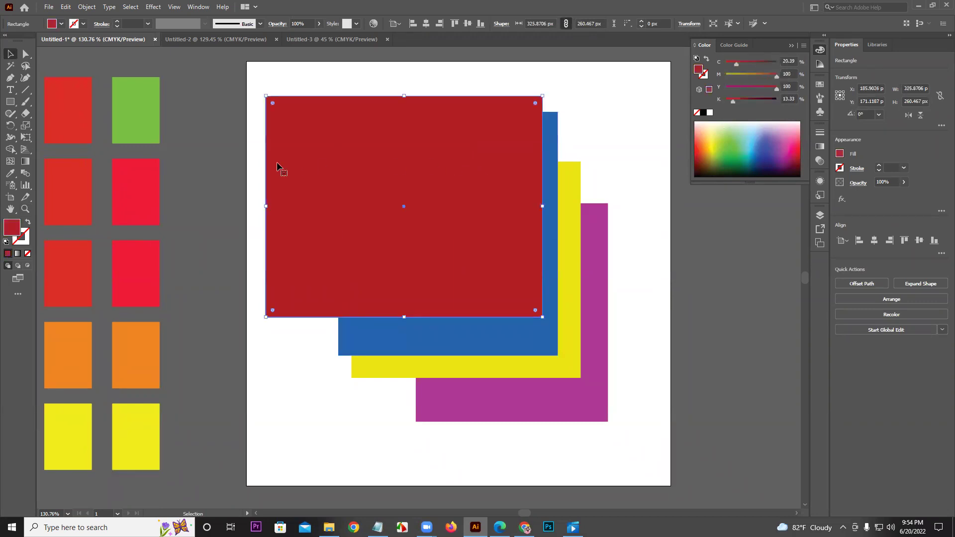
{"action": "left_click_drag", "start_coordinate": [268, 205], "coordinate": [317, 206]}
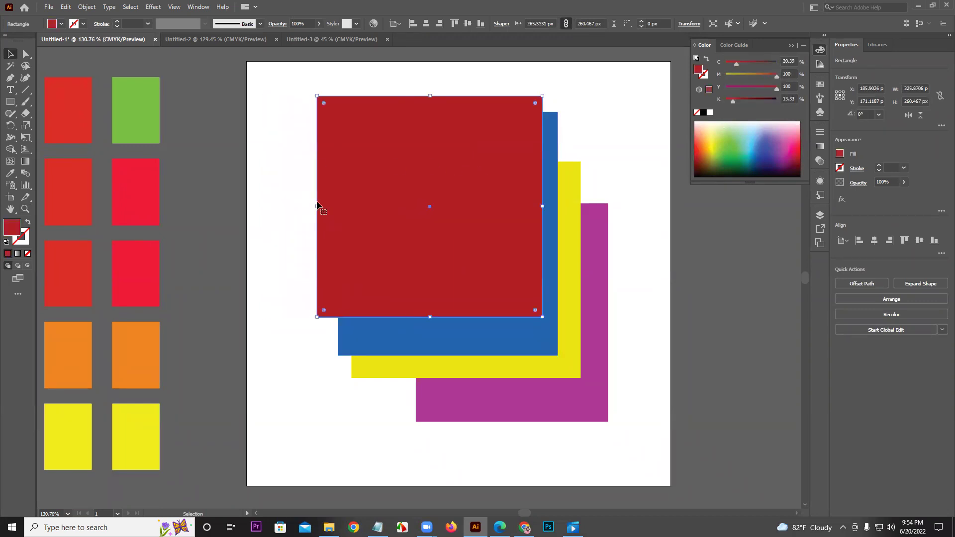
{"action": "left_click", "coordinate": [563, 121]}
{"action": "left_click_drag", "start_coordinate": [500, 172], "coordinate": [500, 157]}
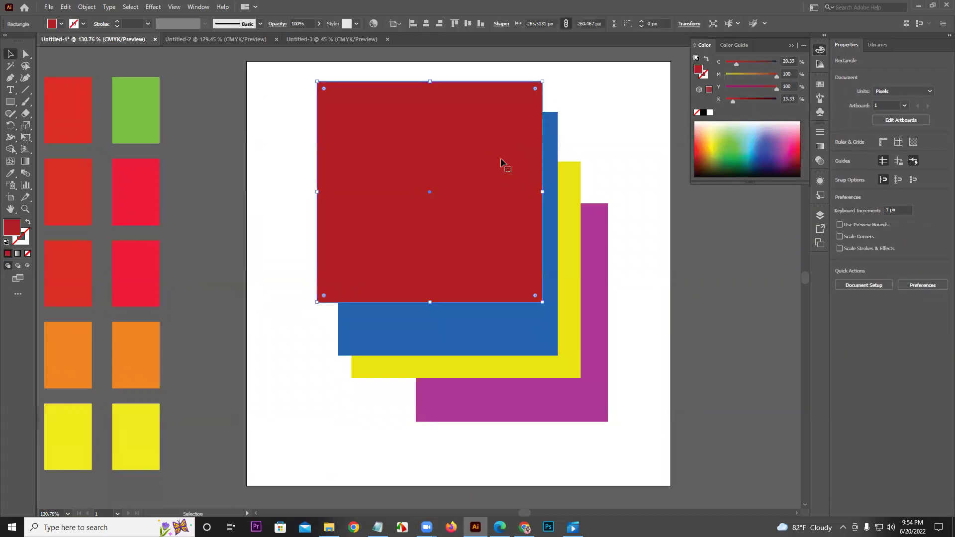
In the Layers panel, expand Layer 1 and drag the red rectangle below the blue one
{"action": "left_click", "coordinate": [821, 217]}
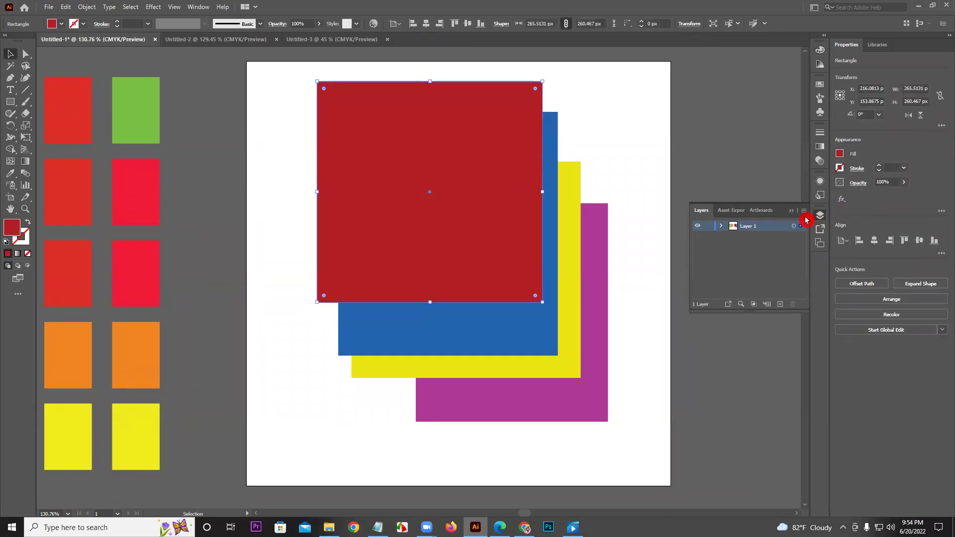
{"action": "left_click", "coordinate": [721, 225]}
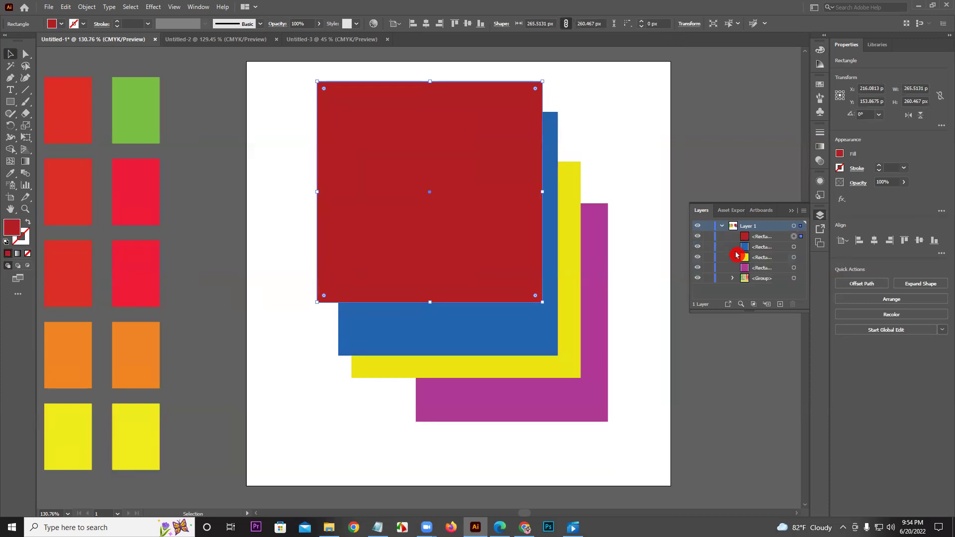
{"action": "left_click", "coordinate": [764, 237]}
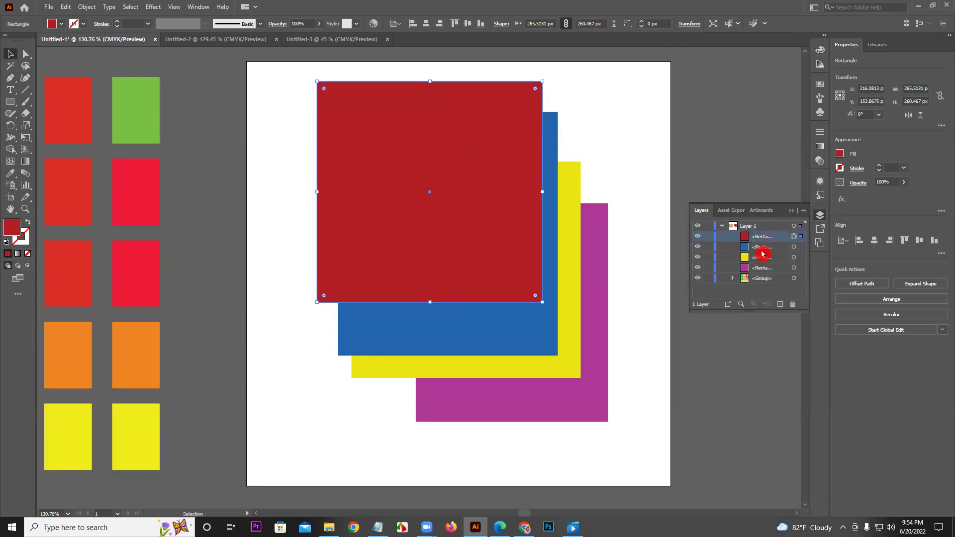
{"action": "left_click_drag", "start_coordinate": [761, 241], "coordinate": [760, 252]}
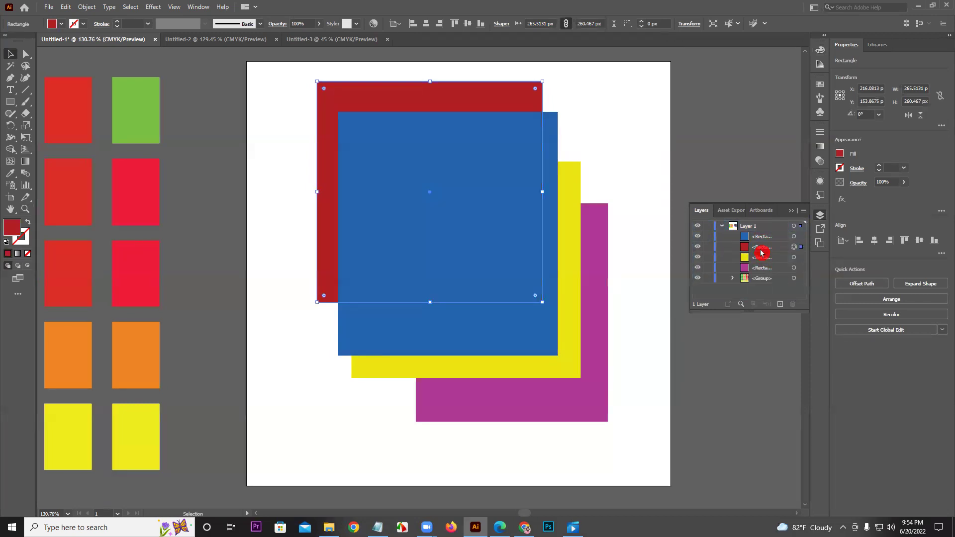
Undo the stacking change, close Layers, narrow the red rectangle from the right and raise it slightly
{"action": "key", "text": "ctrl+z"}
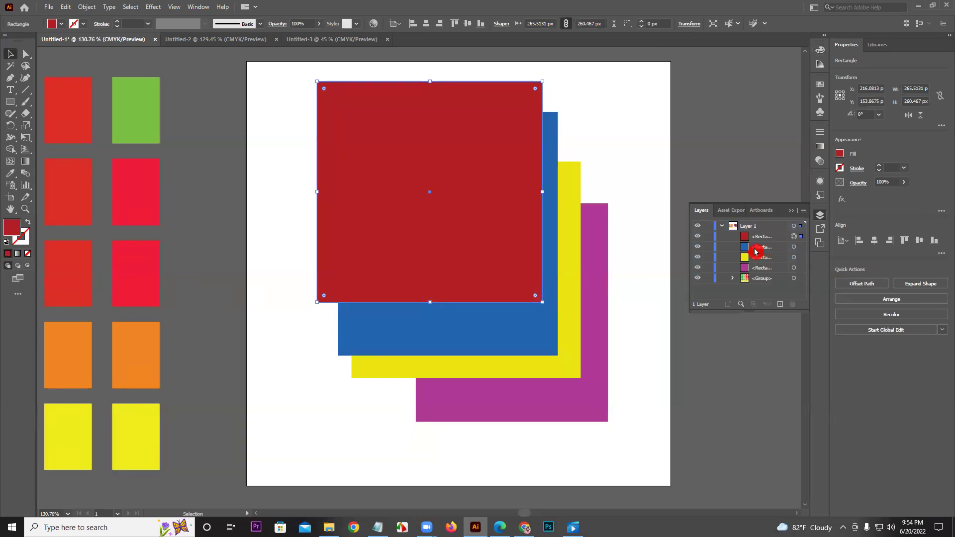
{"action": "left_click", "coordinate": [793, 213]}
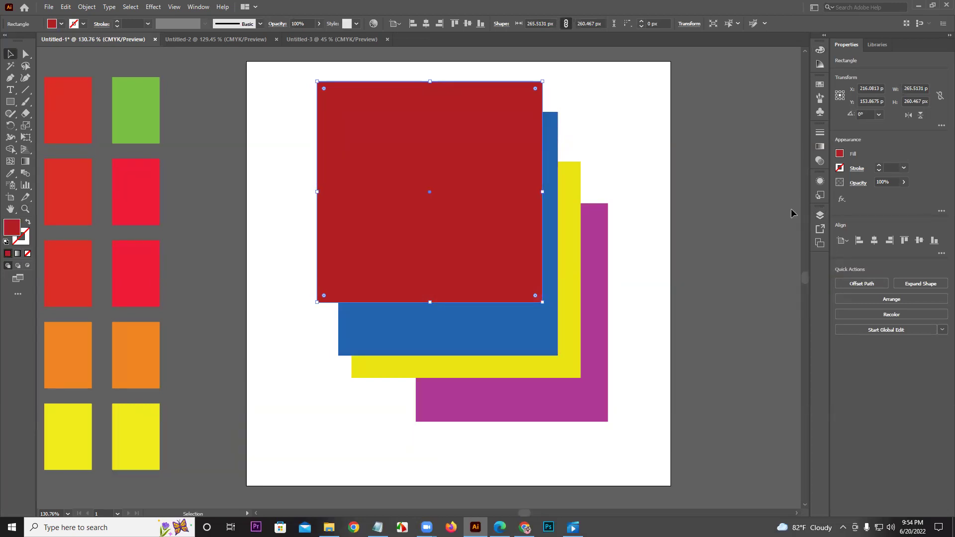
{"action": "left_click_drag", "start_coordinate": [542, 191], "coordinate": [489, 220]}
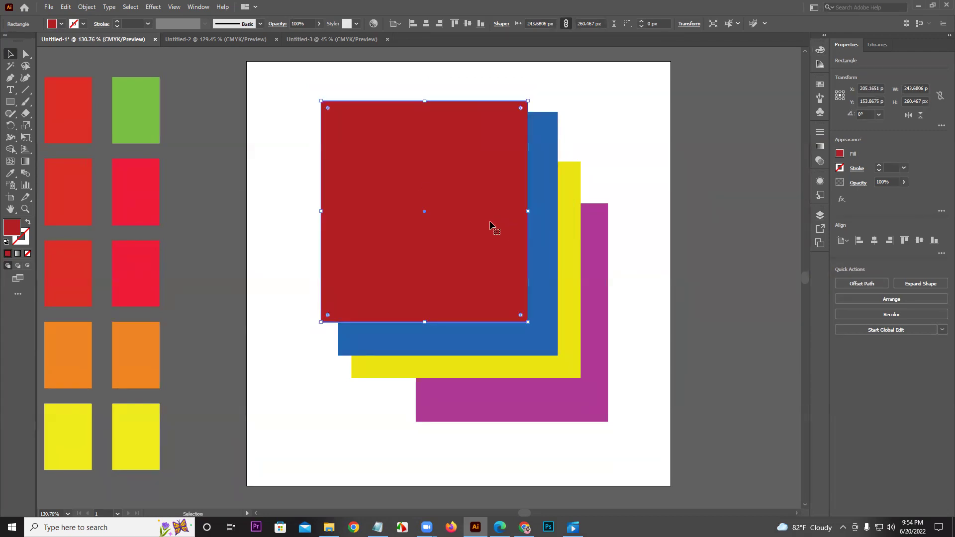
{"action": "left_click", "coordinate": [634, 157]}
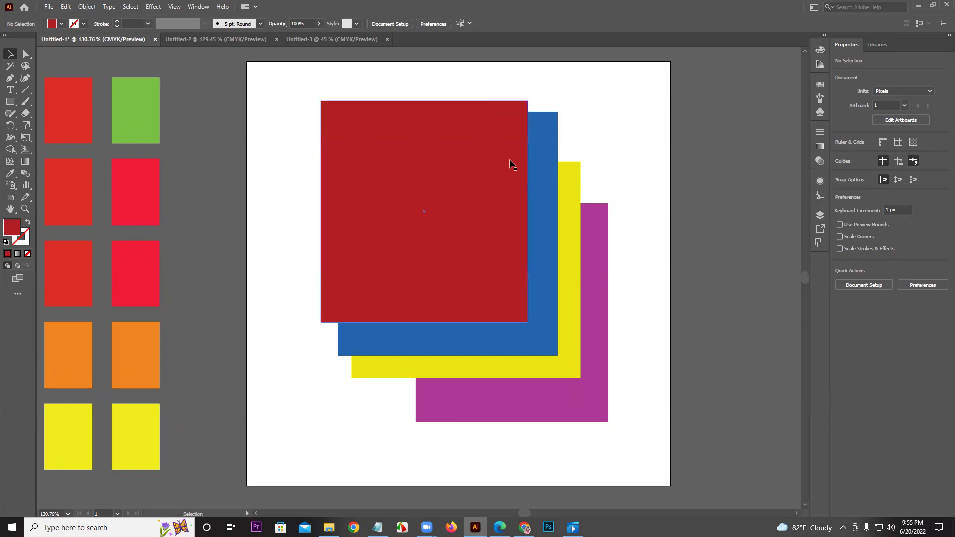
{"action": "left_click_drag", "start_coordinate": [505, 153], "coordinate": [507, 145]}
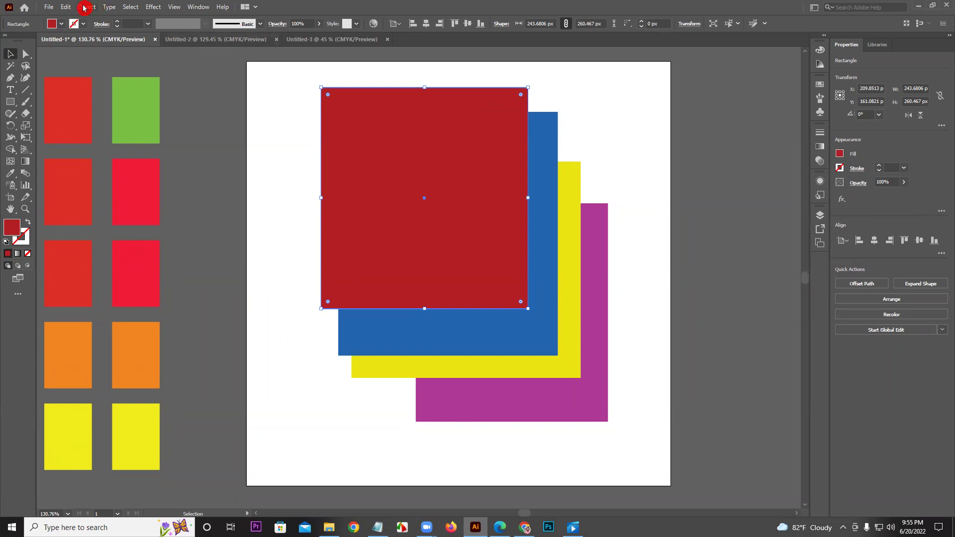
Look through the Effect menu without applying anything, then reselect the red rectangle
{"action": "left_click", "coordinate": [149, 8]}
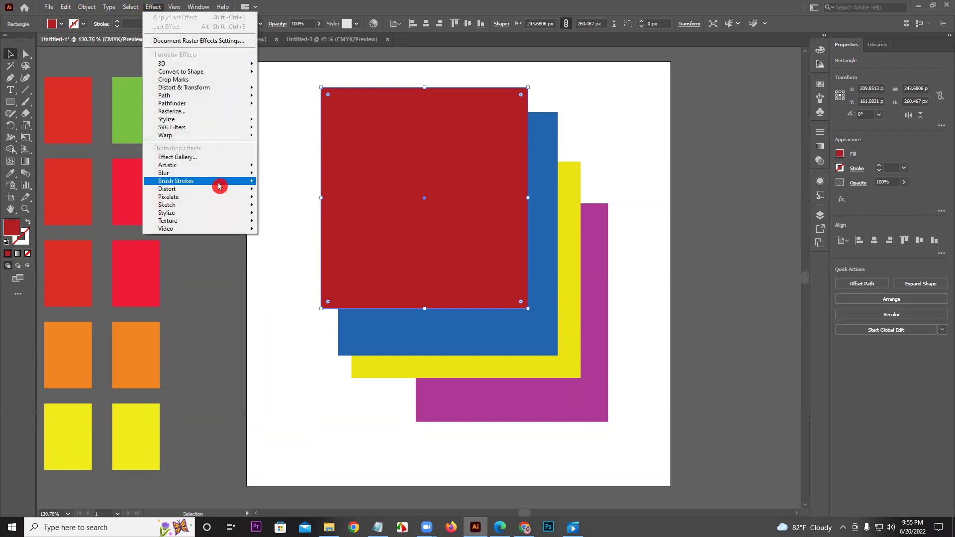
{"action": "left_click", "coordinate": [271, 221]}
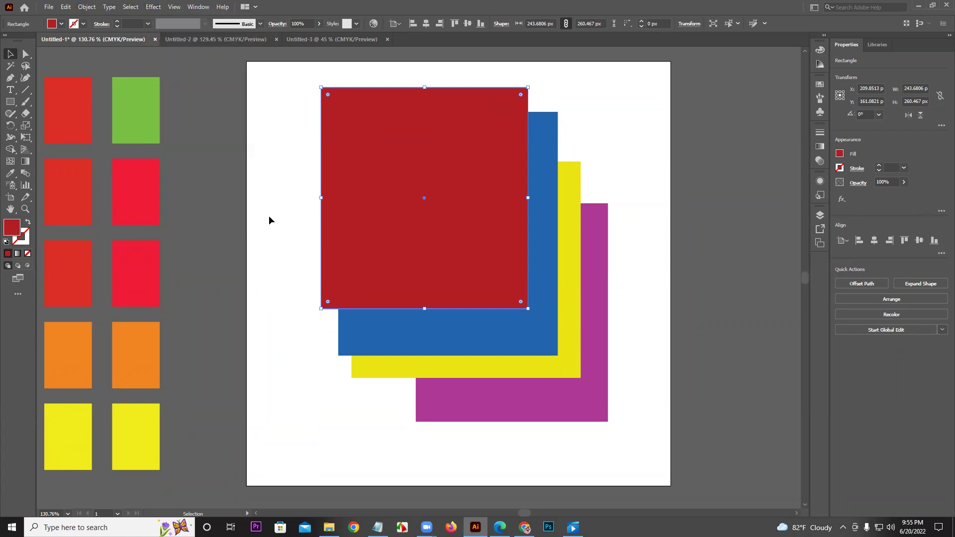
{"action": "left_click", "coordinate": [268, 216]}
{"action": "left_click", "coordinate": [407, 273]}
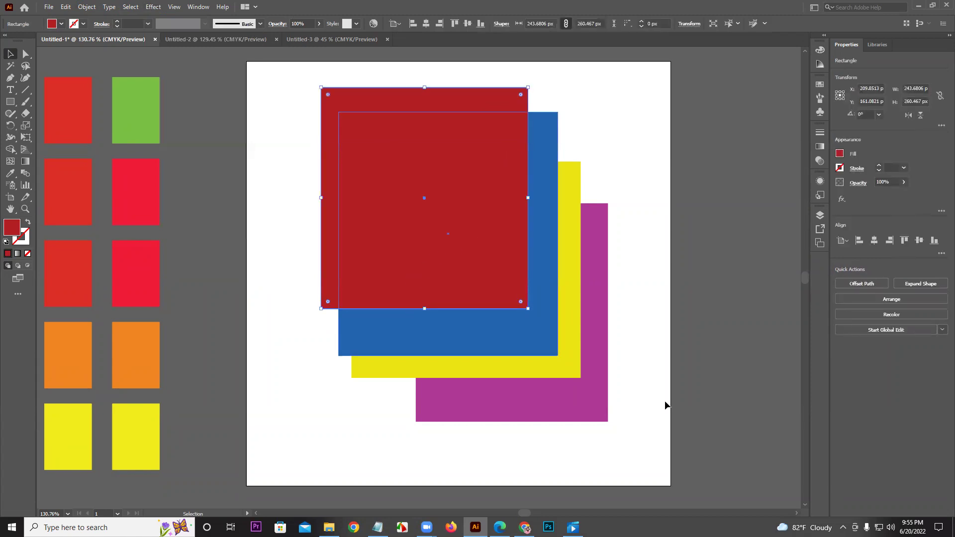
{"action": "left_click", "coordinate": [610, 340]}
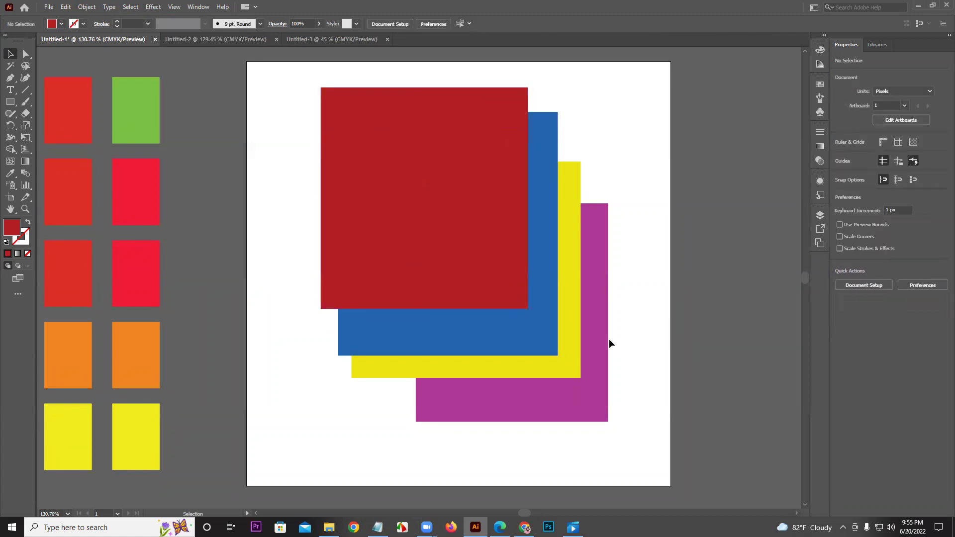
{"action": "left_click", "coordinate": [450, 121]}
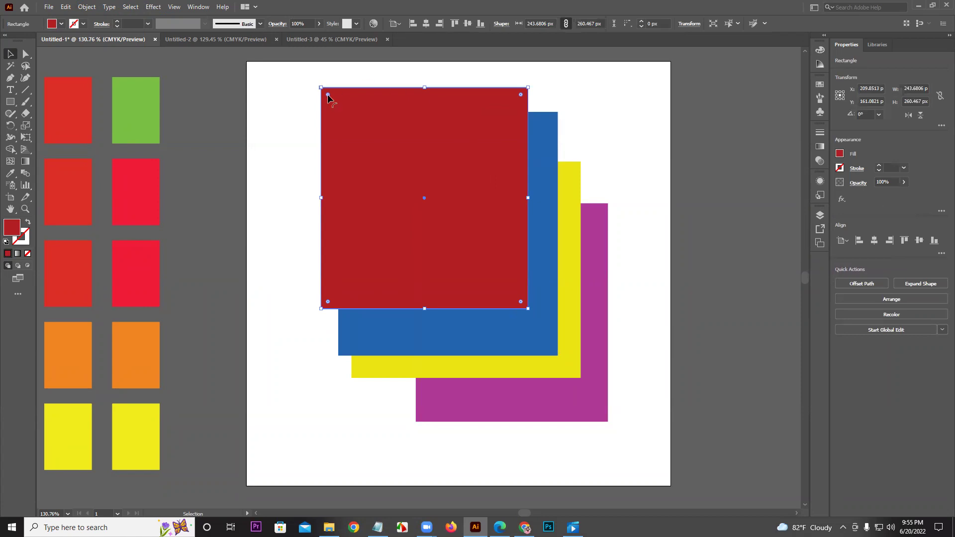
Enlarge the red rectangle from its top-left corner and send it to the back
{"action": "left_click_drag", "start_coordinate": [320, 86], "coordinate": [275, 70]}
{"action": "right_click", "coordinate": [422, 156]}
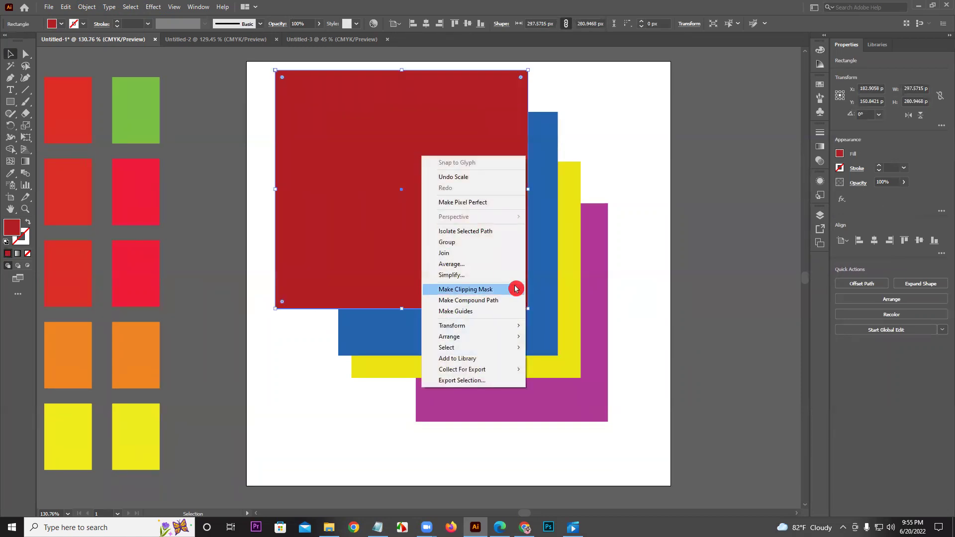
{"action": "mouse_move", "coordinate": [474, 337]}
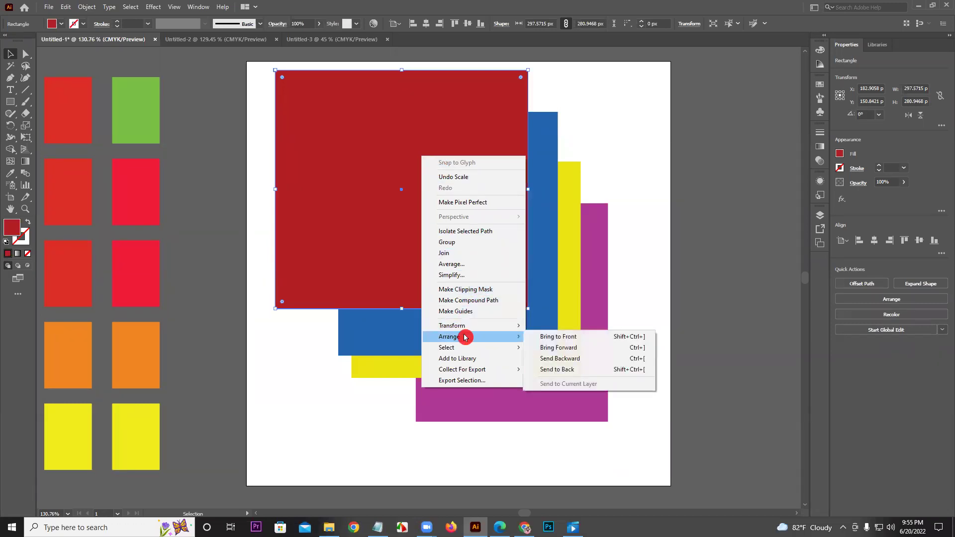
{"action": "left_click", "coordinate": [577, 373]}
Reposition the red rectangle so it peeks out at the lower right behind the purple one
{"action": "left_click_drag", "start_coordinate": [430, 85], "coordinate": [214, 203]}
{"action": "left_click_drag", "start_coordinate": [280, 202], "coordinate": [700, 206]}
{"action": "left_click_drag", "start_coordinate": [635, 248], "coordinate": [721, 249]}
{"action": "left_click_drag", "start_coordinate": [650, 271], "coordinate": [392, 231]}
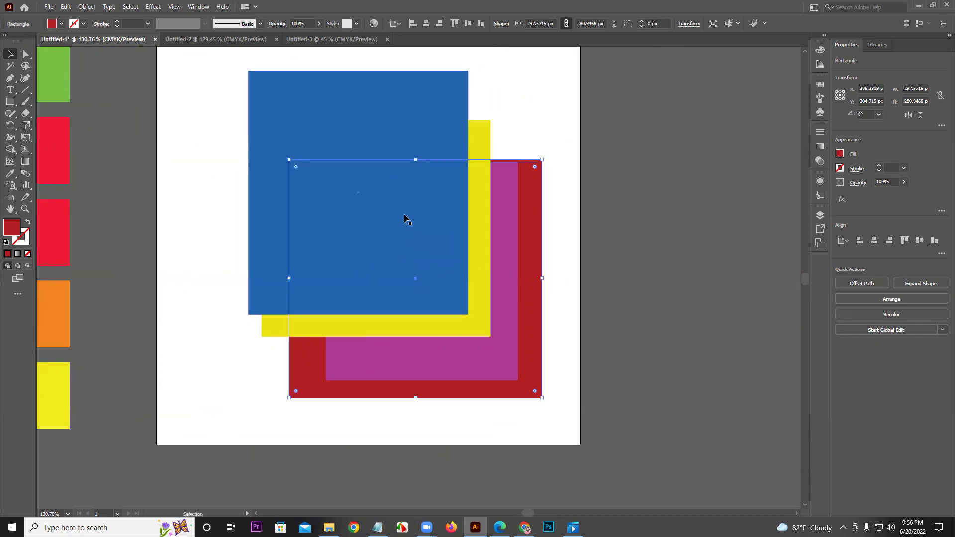
Bring the red square forward twice, above the magenta one, and shift it up-left
{"action": "right_click", "coordinate": [526, 205]}
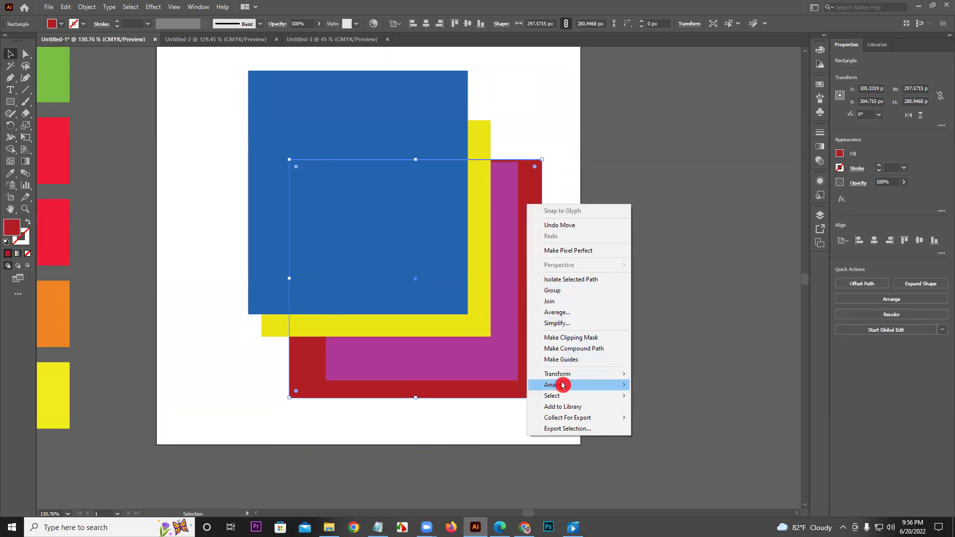
{"action": "mouse_move", "coordinate": [562, 385]}
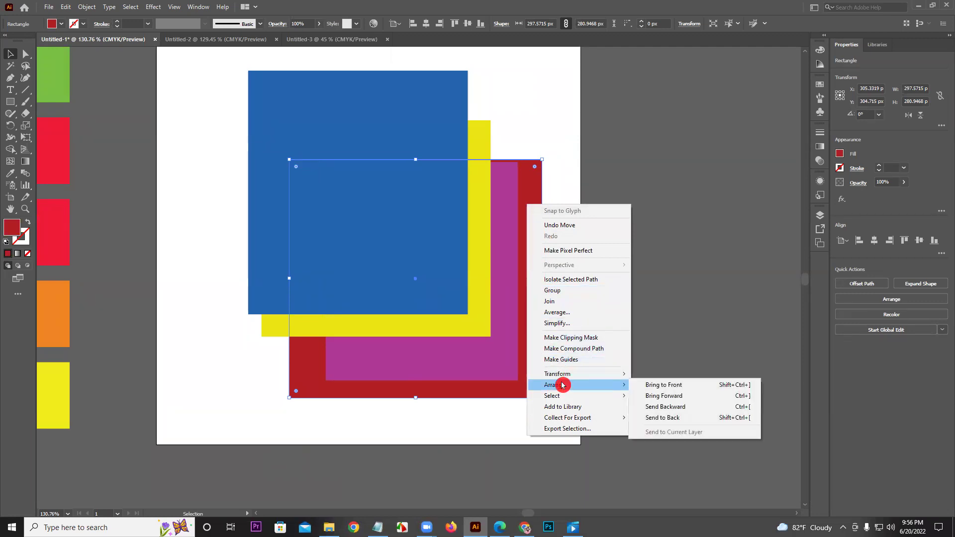
{"action": "left_click", "coordinate": [704, 397]}
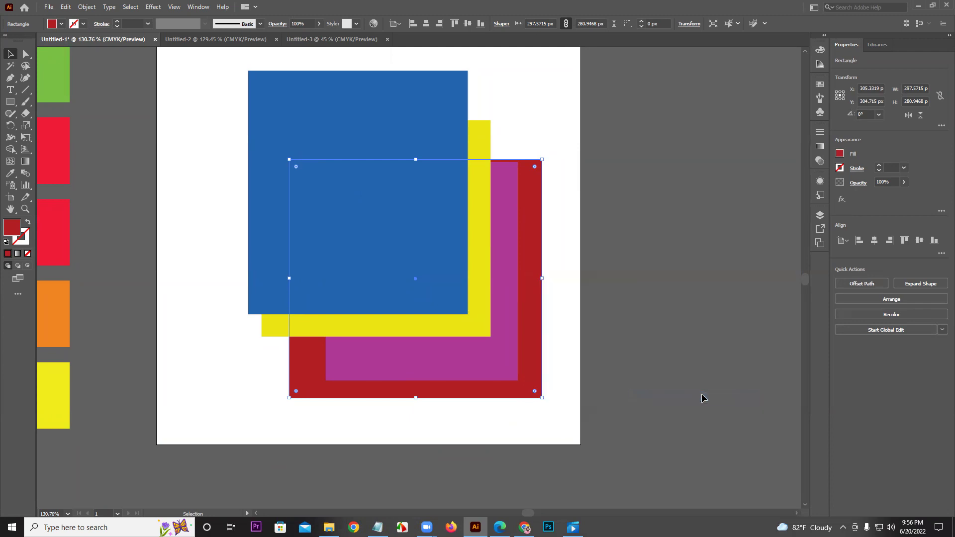
{"action": "right_click", "coordinate": [529, 313]}
{"action": "mouse_move", "coordinate": [564, 246]}
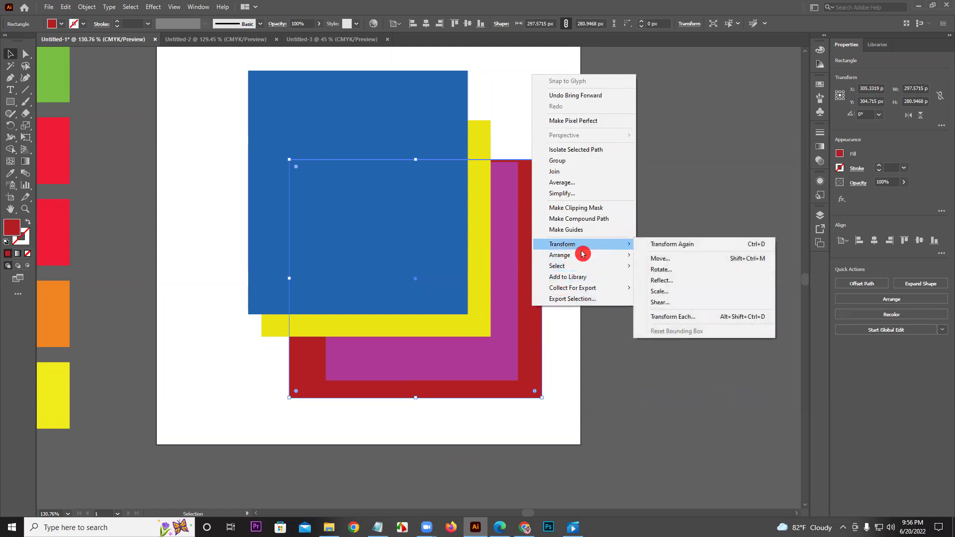
{"action": "mouse_move", "coordinate": [593, 256]}
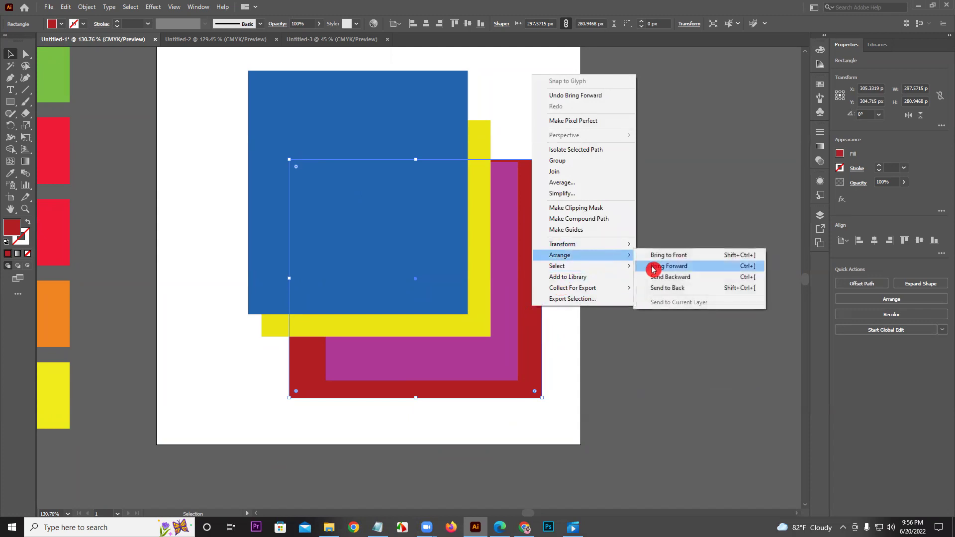
{"action": "left_click", "coordinate": [653, 268]}
{"action": "left_click_drag", "start_coordinate": [531, 273], "coordinate": [500, 228]}
Raise the red square in front of the yellow one, then bring it to front at the upper left
{"action": "right_click", "coordinate": [501, 226]}
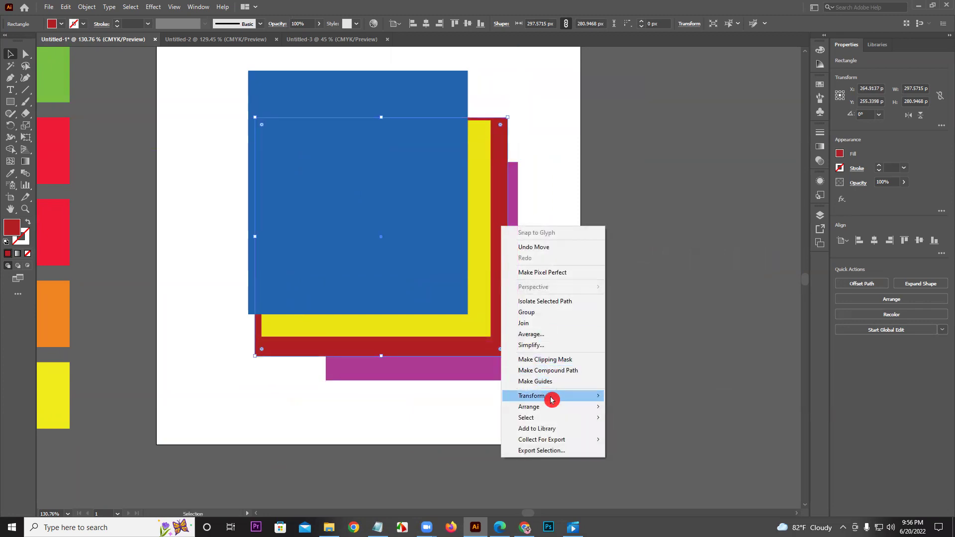
{"action": "mouse_move", "coordinate": [550, 407]}
{"action": "left_click", "coordinate": [633, 419]}
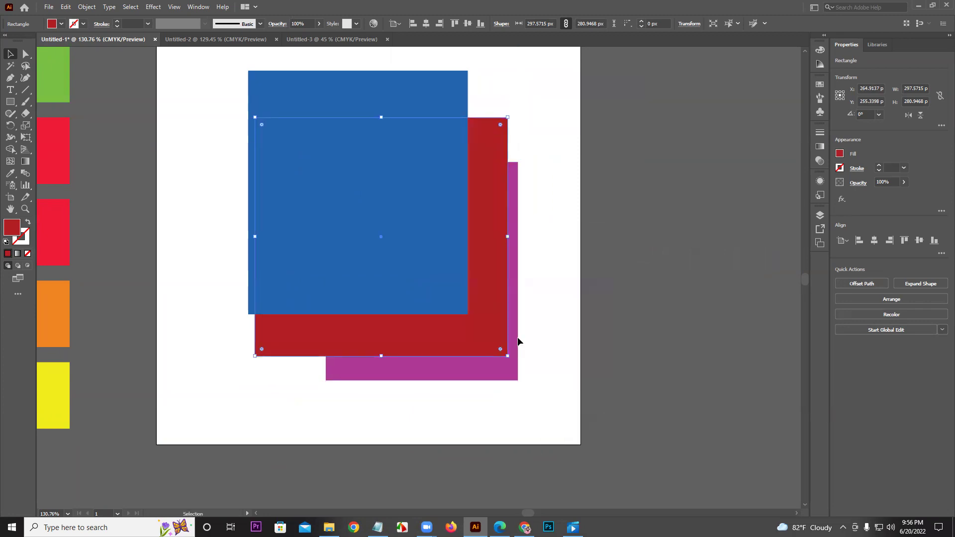
{"action": "left_click_drag", "start_coordinate": [472, 263], "coordinate": [450, 224]}
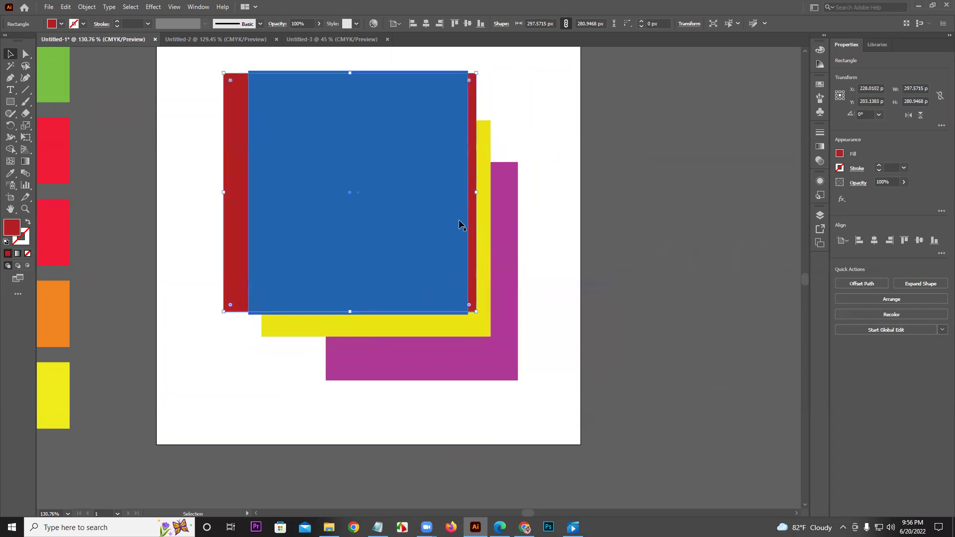
{"action": "right_click", "coordinate": [471, 220]}
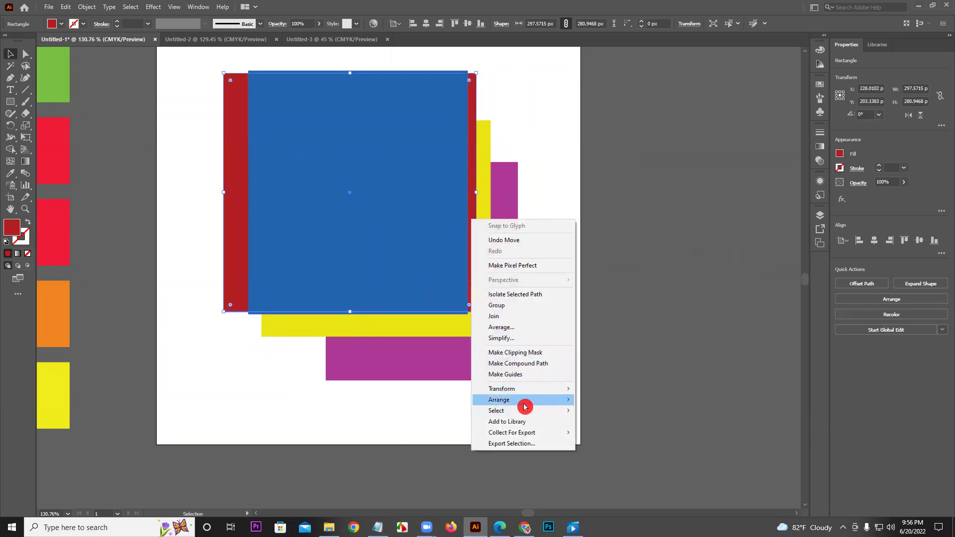
{"action": "mouse_move", "coordinate": [552, 400]}
{"action": "left_click", "coordinate": [600, 399]}
{"action": "left_click_drag", "start_coordinate": [462, 285], "coordinate": [386, 223]}
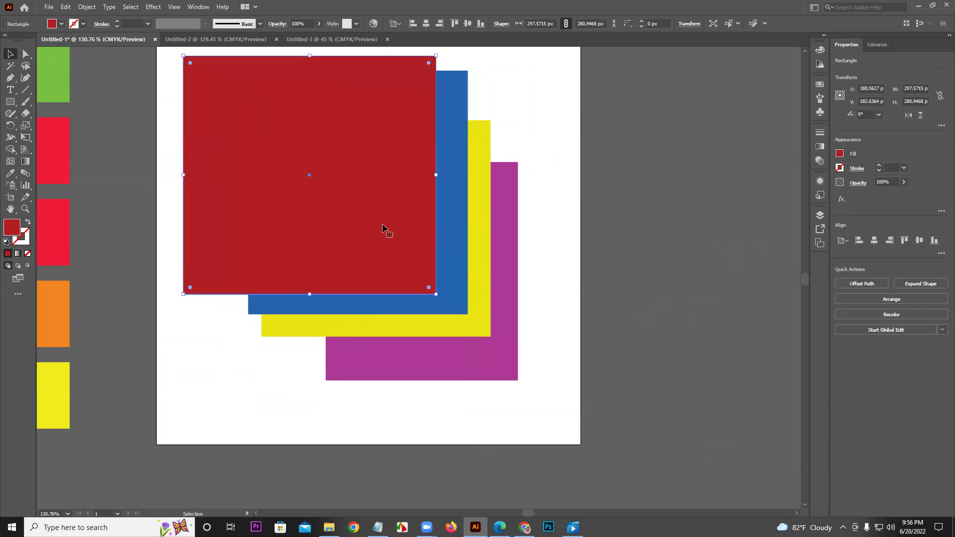
Send the red square backward twice so it sits behind the blue and yellow squares, nudging it into place
{"action": "right_click", "coordinate": [383, 227]}
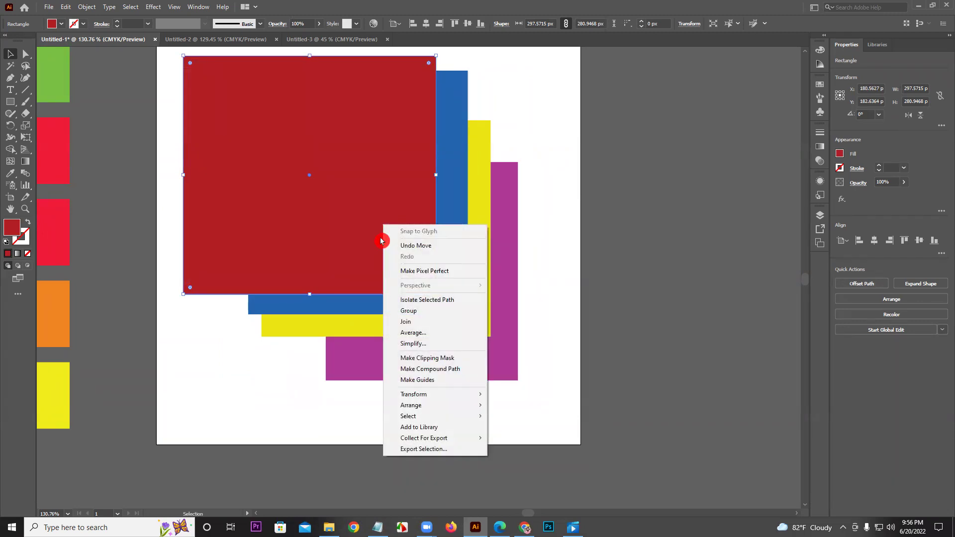
{"action": "mouse_move", "coordinate": [424, 406]}
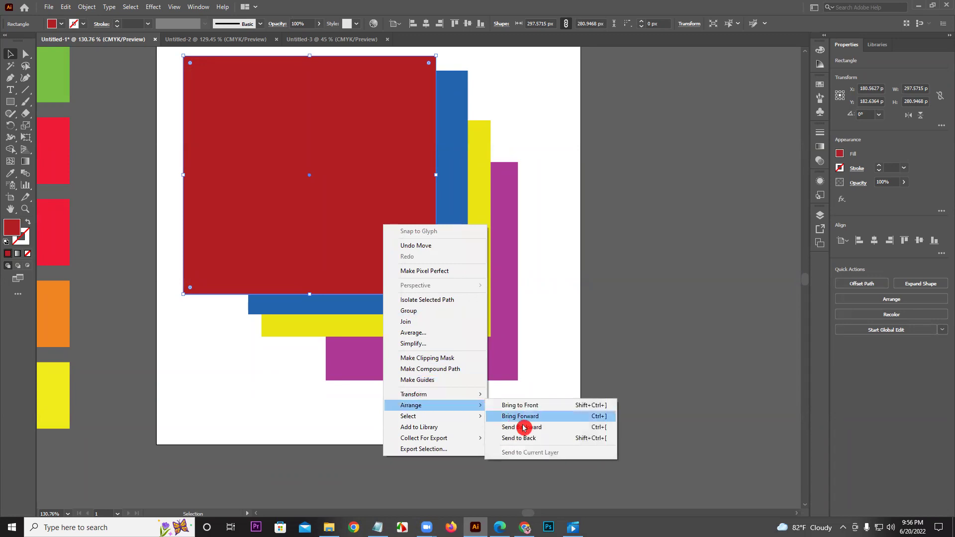
{"action": "left_click", "coordinate": [545, 431]}
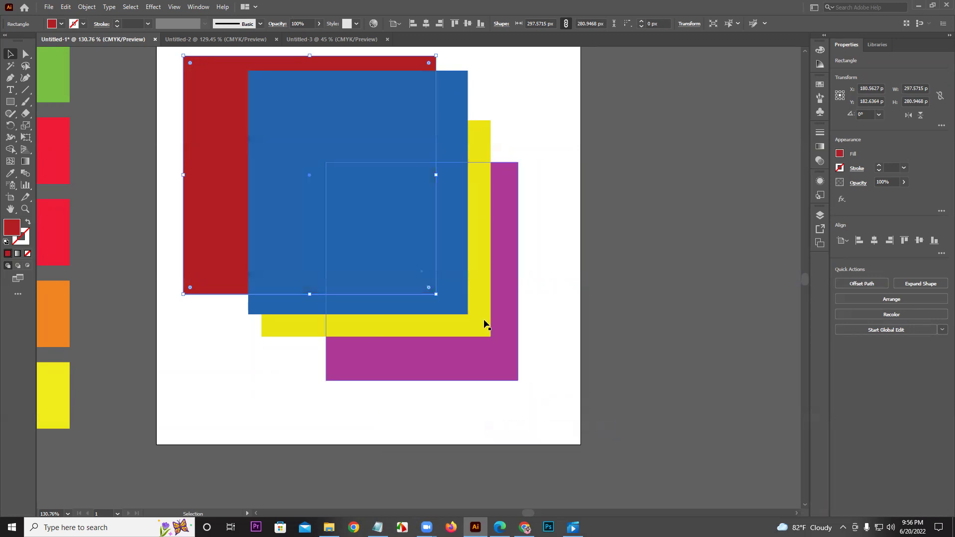
{"action": "left_click_drag", "start_coordinate": [305, 151], "coordinate": [307, 166]}
{"action": "right_click", "coordinate": [486, 147]}
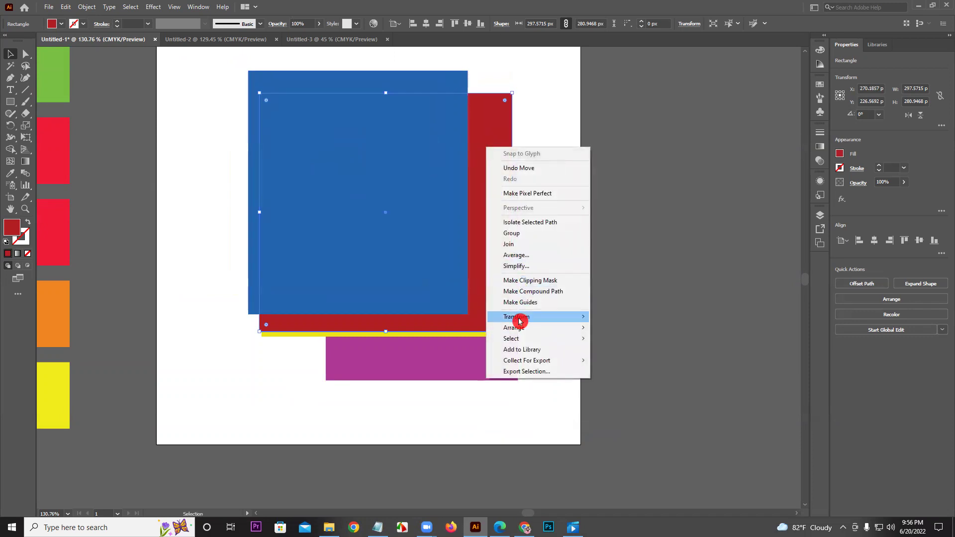
{"action": "mouse_move", "coordinate": [520, 327]}
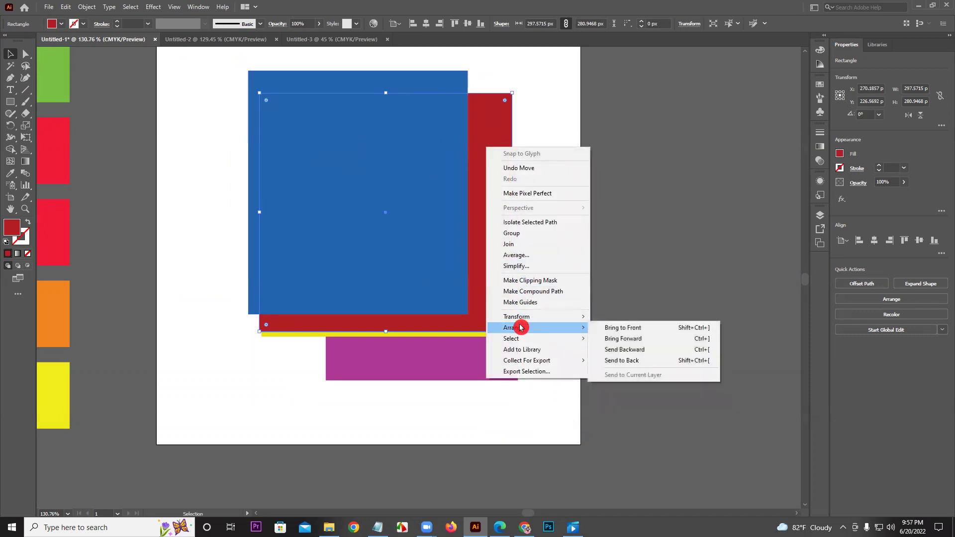
{"action": "left_click", "coordinate": [627, 349]}
{"action": "left_click_drag", "start_coordinate": [498, 210], "coordinate": [486, 237]}
Bring the magenta square to the front, move it up-left over the stack, and select all four squares
{"action": "left_click", "coordinate": [517, 272]}
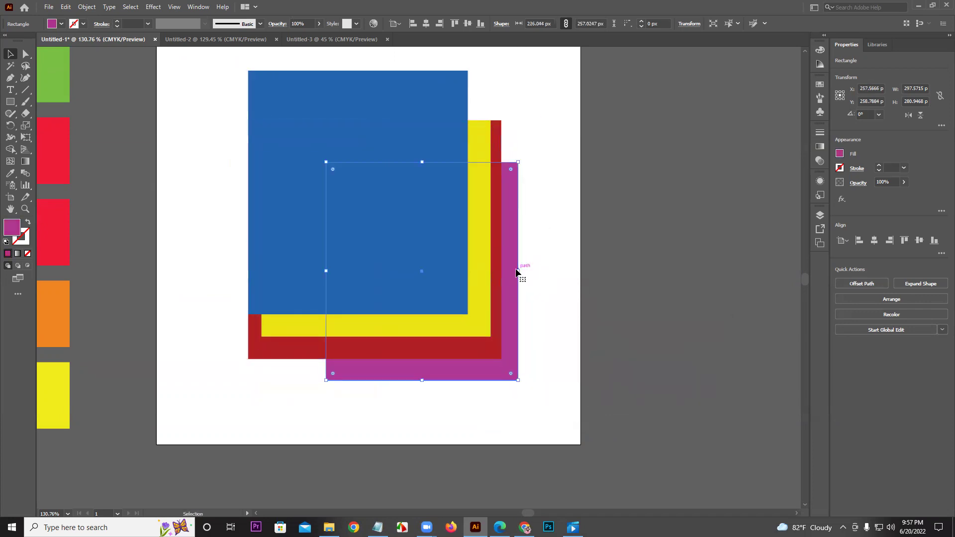
{"action": "right_click", "coordinate": [516, 272]}
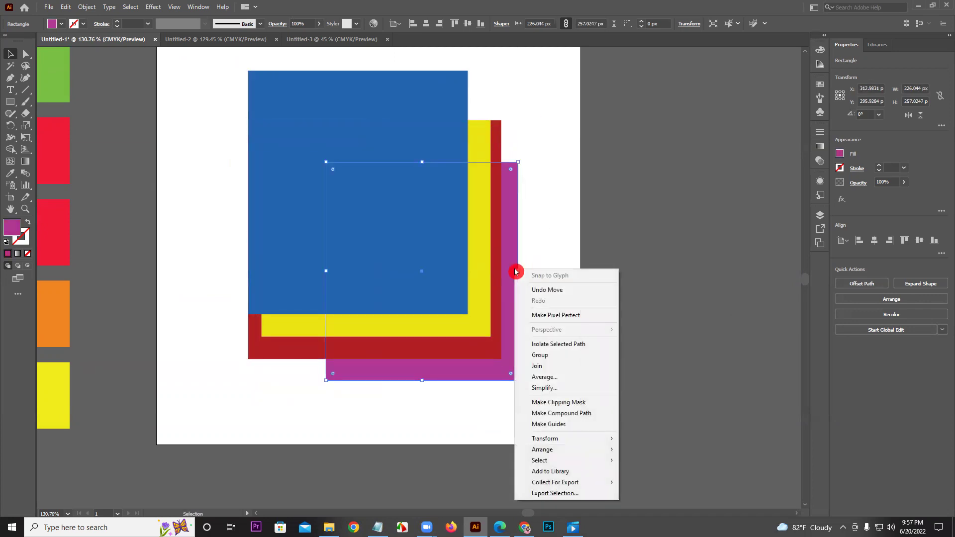
{"action": "mouse_move", "coordinate": [547, 449]}
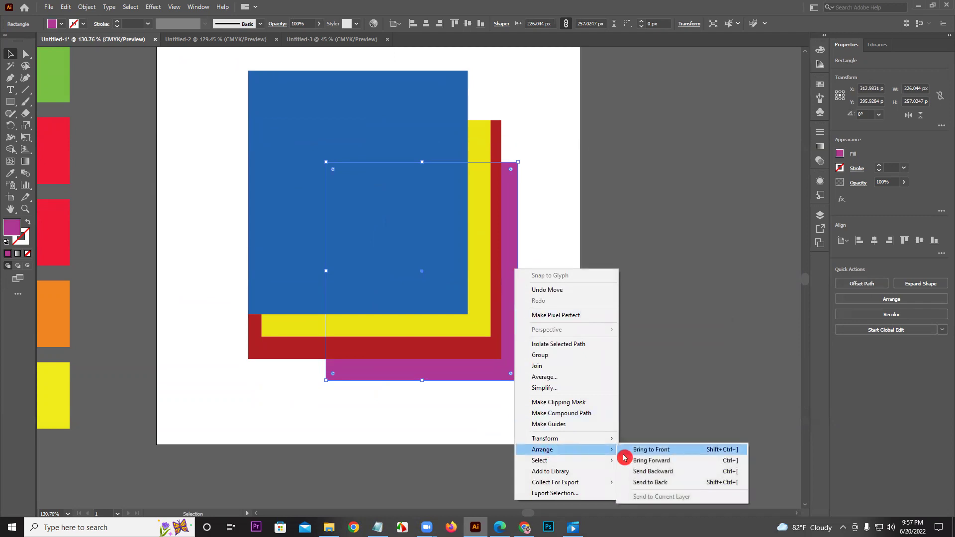
{"action": "left_click", "coordinate": [653, 453]}
{"action": "left_click_drag", "start_coordinate": [456, 323], "coordinate": [394, 234]}
{"action": "left_click_drag", "start_coordinate": [243, 239], "coordinate": [484, 387]}
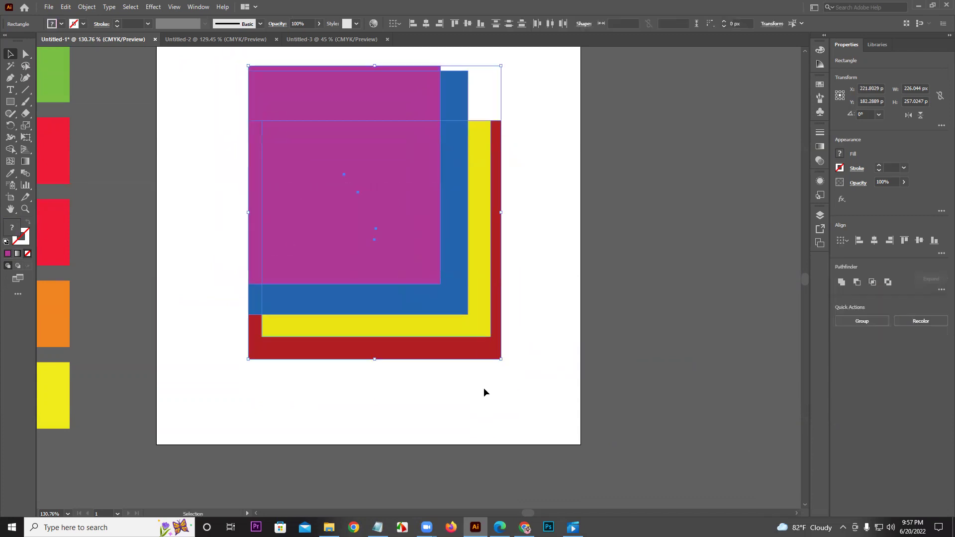
Delete the four stacked squares and zoom out to reveal the colour grid
{"action": "key", "text": "Delete"}
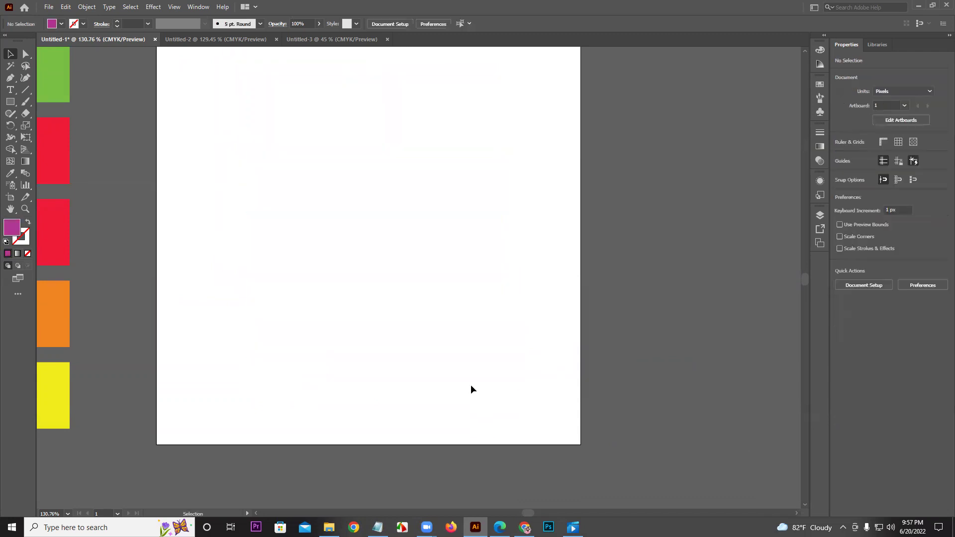
{"action": "key", "text": "z"}
{"action": "left_click_drag", "start_coordinate": [447, 367], "coordinate": [348, 395]}
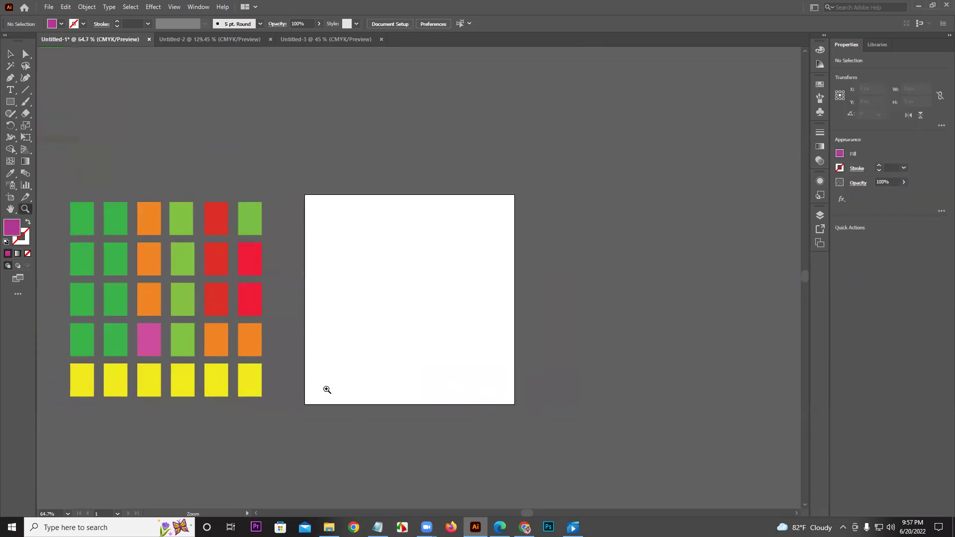
Centre the colour grid group horizontally and vertically on the artboard
{"action": "key", "text": "v"}
{"action": "left_click", "coordinate": [250, 346]}
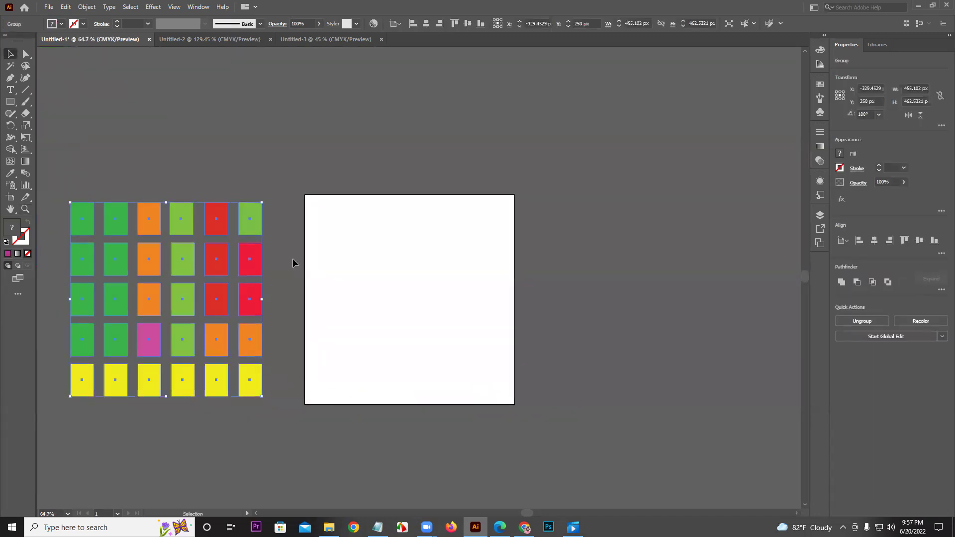
{"action": "left_click", "coordinate": [425, 25]}
{"action": "left_click", "coordinate": [468, 28]}
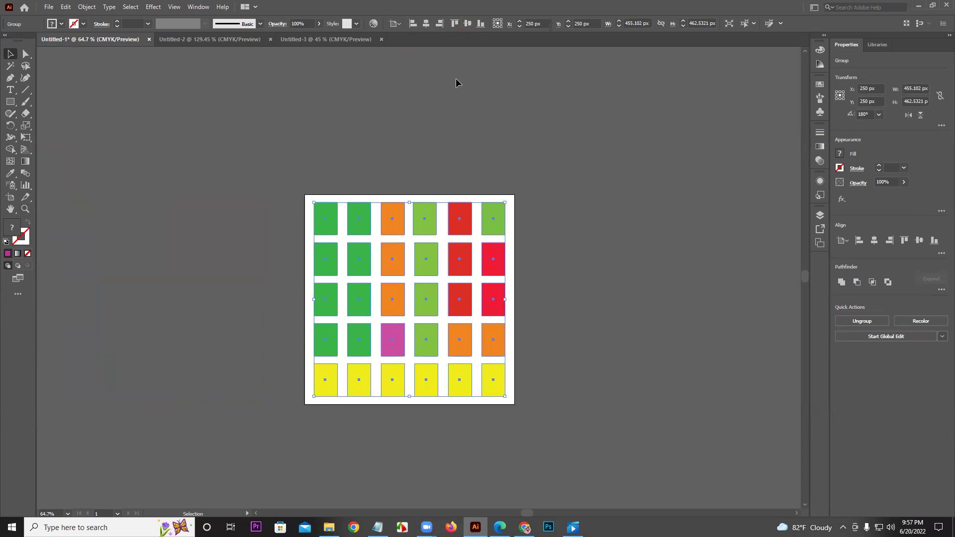
Deselect the grid and return to the course outline PDF in the browser
{"action": "left_click", "coordinate": [451, 98]}
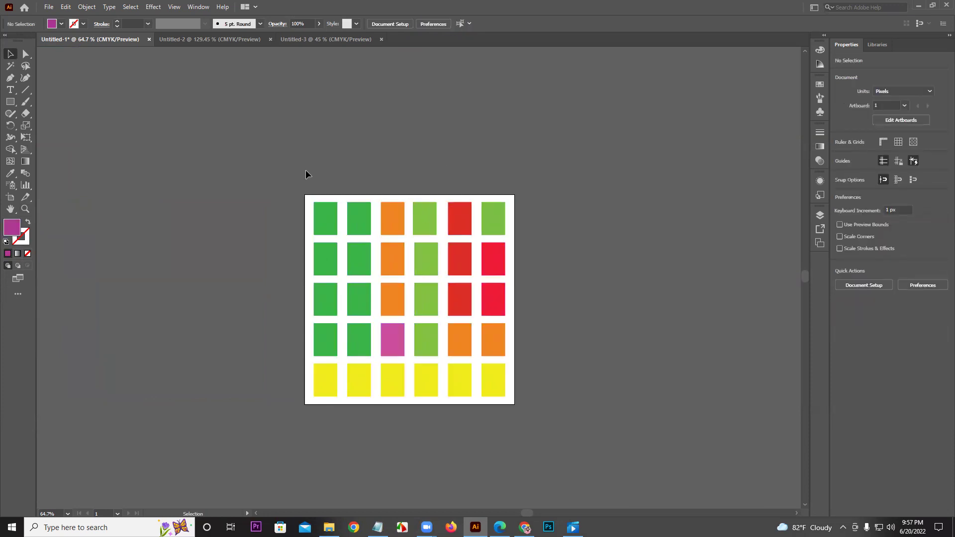
{"action": "left_click_drag", "start_coordinate": [306, 174], "coordinate": [457, 211]}
{"action": "left_click", "coordinate": [416, 143]}
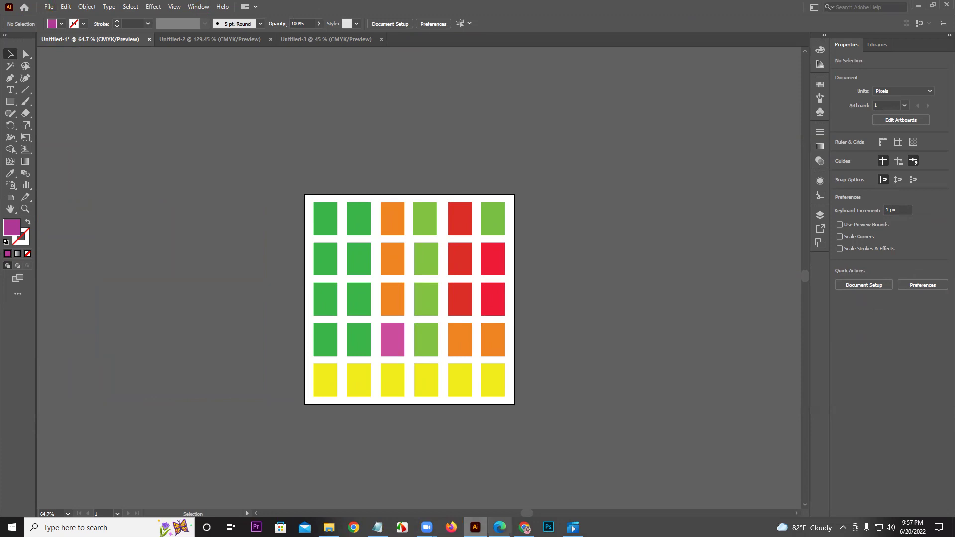
{"action": "left_click", "coordinate": [500, 527]}
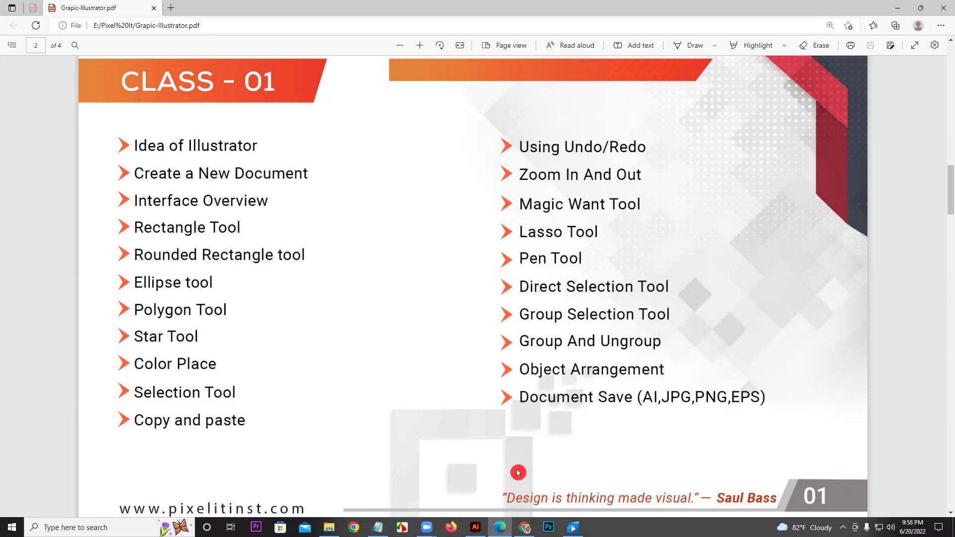
Switch from the Edge class outline PDF back to the Illustrator colour-square grid artwork
{"action": "left_click", "coordinate": [475, 527]}
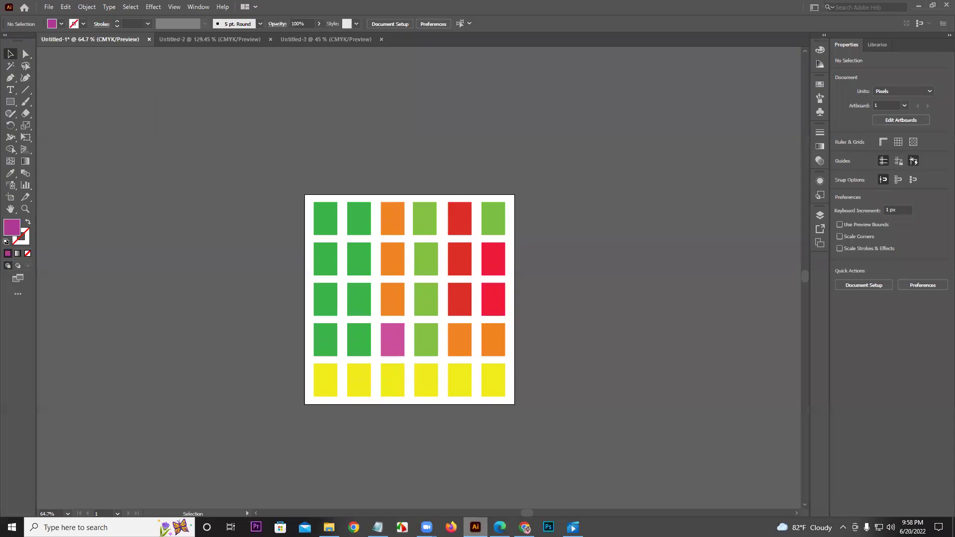
Save the grid as an AI file inside a new folder created on the Desktop
{"action": "left_click", "coordinate": [54, 7]}
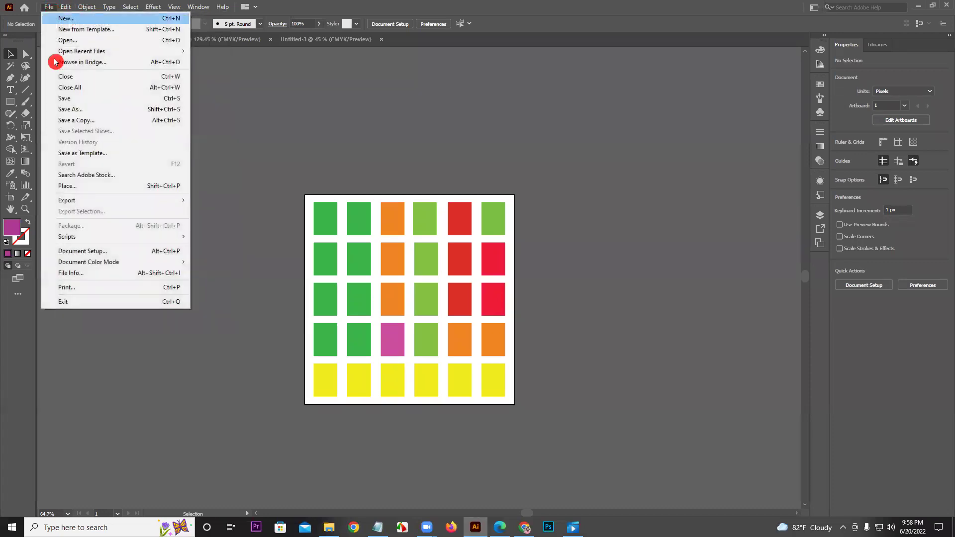
{"action": "left_click", "coordinate": [75, 109]}
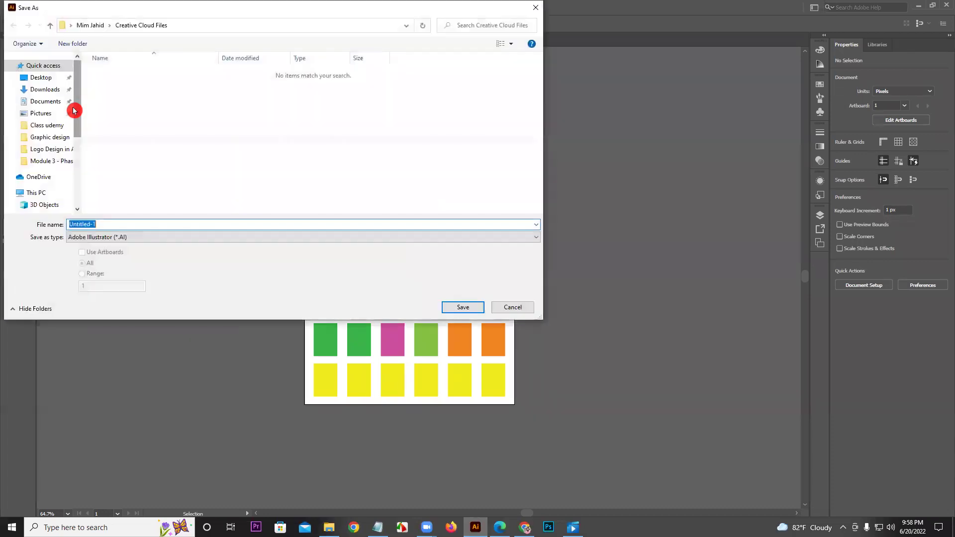
{"action": "left_click", "coordinate": [52, 77]}
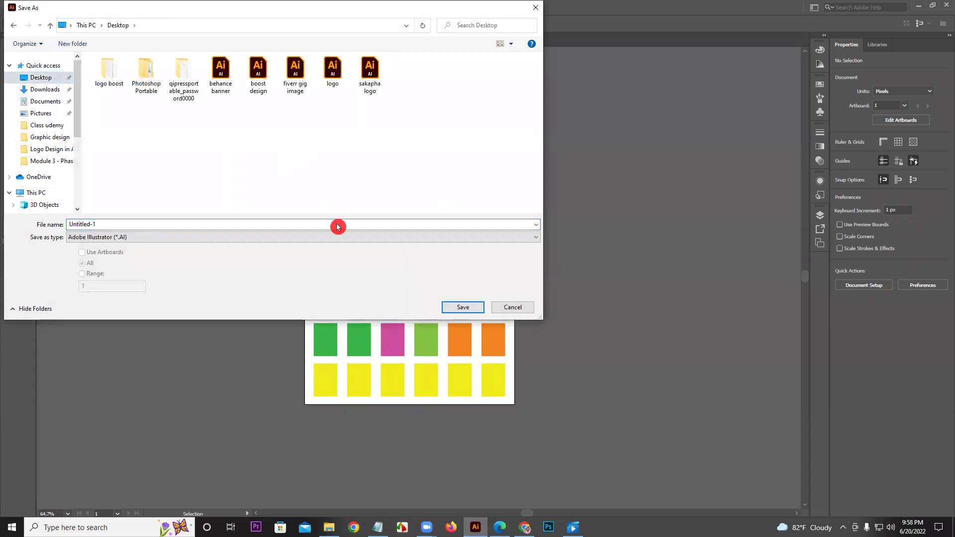
{"action": "right_click", "coordinate": [300, 144]}
{"action": "mouse_move", "coordinate": [343, 247]}
{"action": "left_click", "coordinate": [417, 249]}
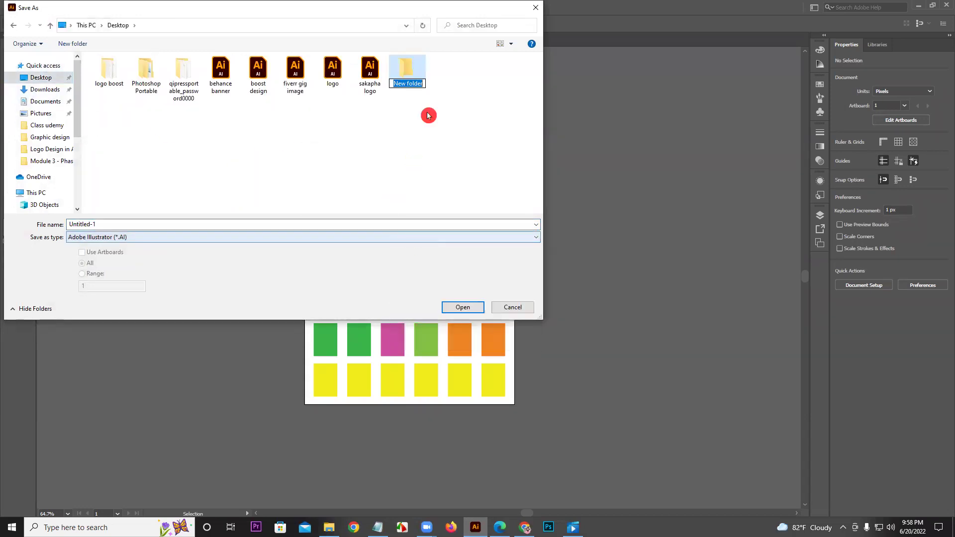
{"action": "double_click", "coordinate": [409, 69]}
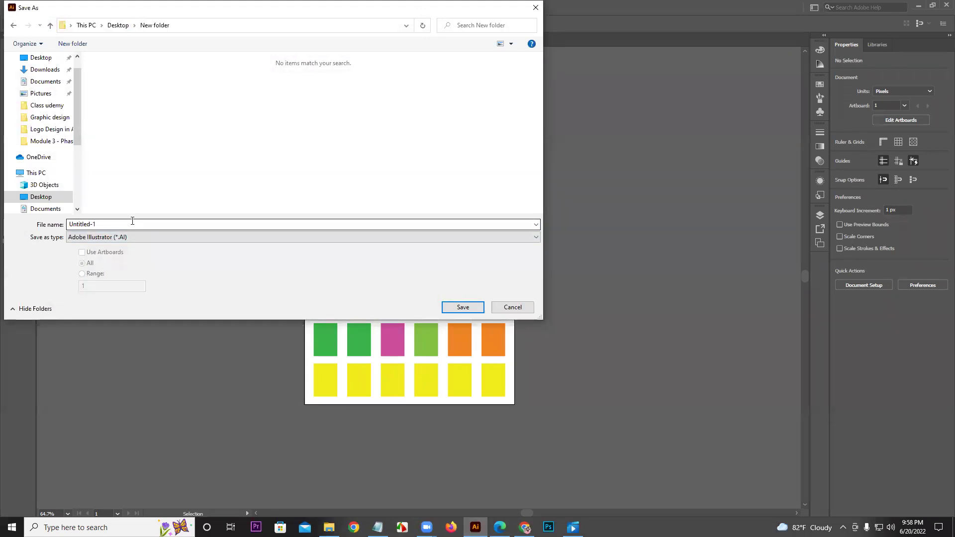
{"action": "left_click", "coordinate": [458, 309]}
{"action": "left_click", "coordinate": [519, 400]}
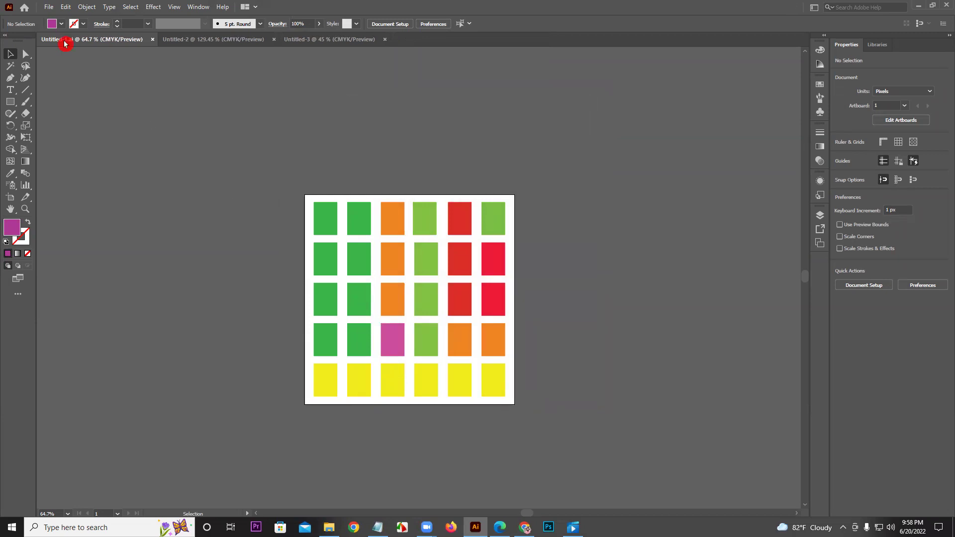
Save the grid again in the same folder as an Illustrator EPS file
{"action": "left_click", "coordinate": [49, 7]}
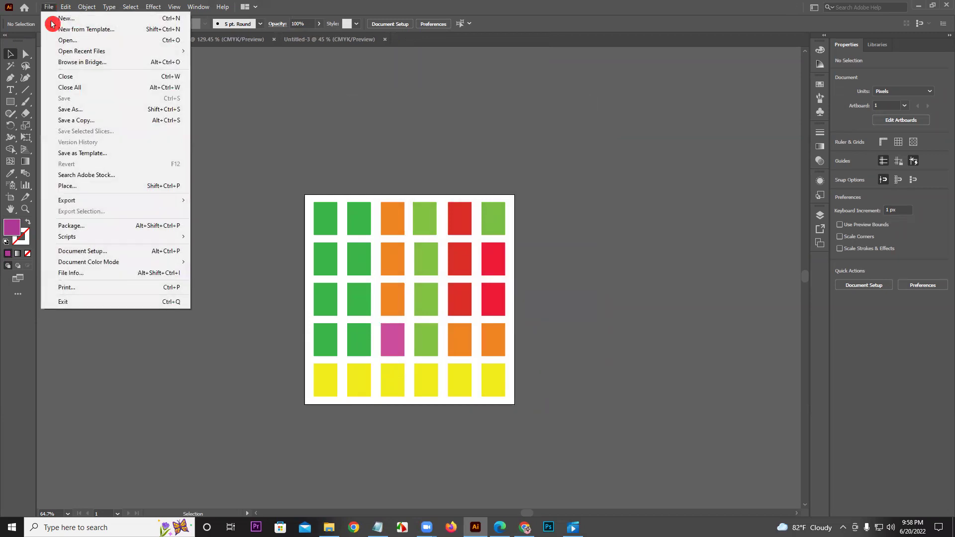
{"action": "left_click", "coordinate": [83, 110]}
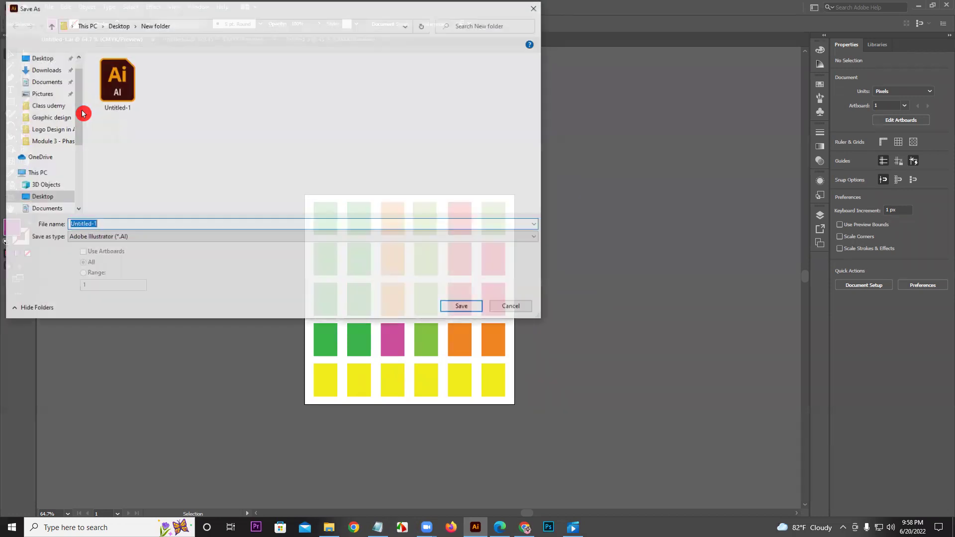
{"action": "left_click", "coordinate": [106, 237]}
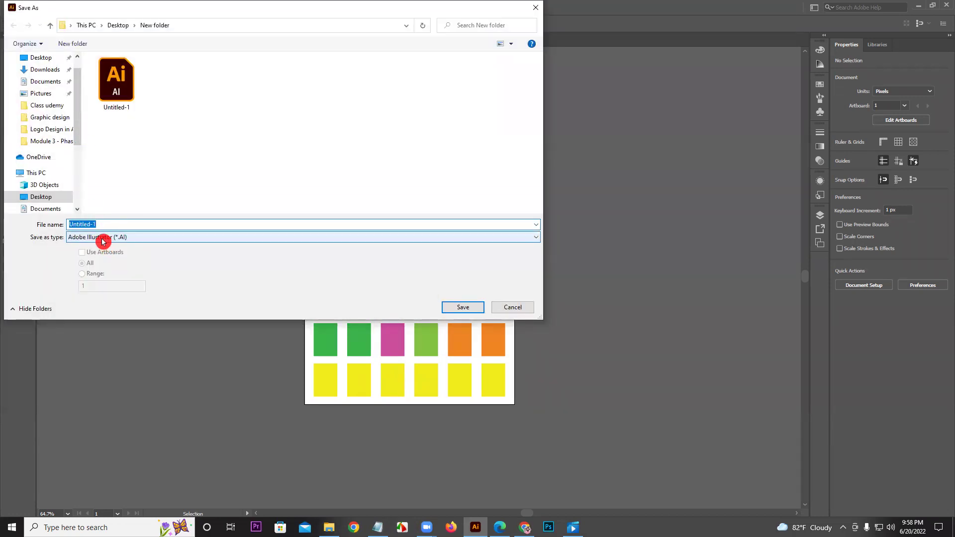
{"action": "left_click", "coordinate": [115, 264]}
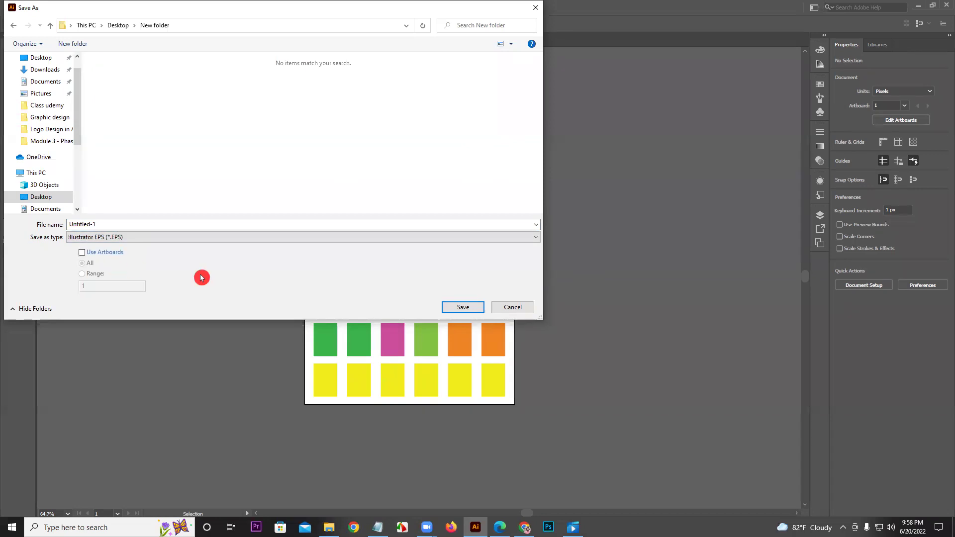
{"action": "left_click", "coordinate": [462, 307]}
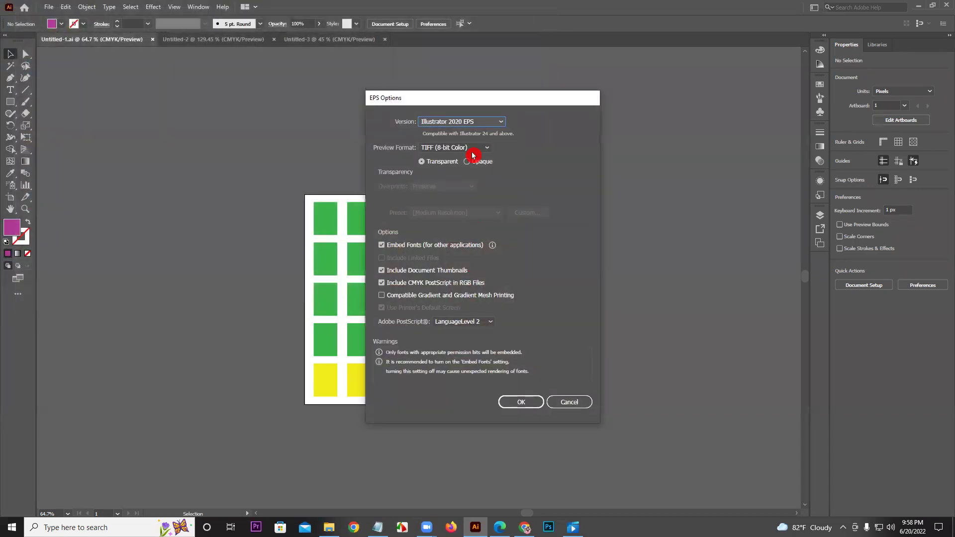
{"action": "left_click", "coordinate": [531, 404]}
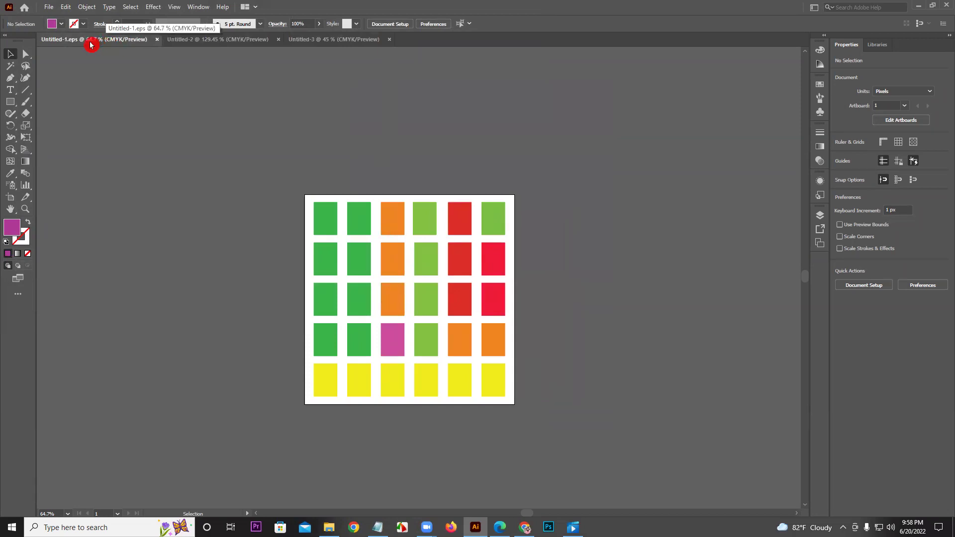
Export the grid as a JPEG with quality 10 and High (300 ppi) resolution
{"action": "left_click", "coordinate": [48, 6]}
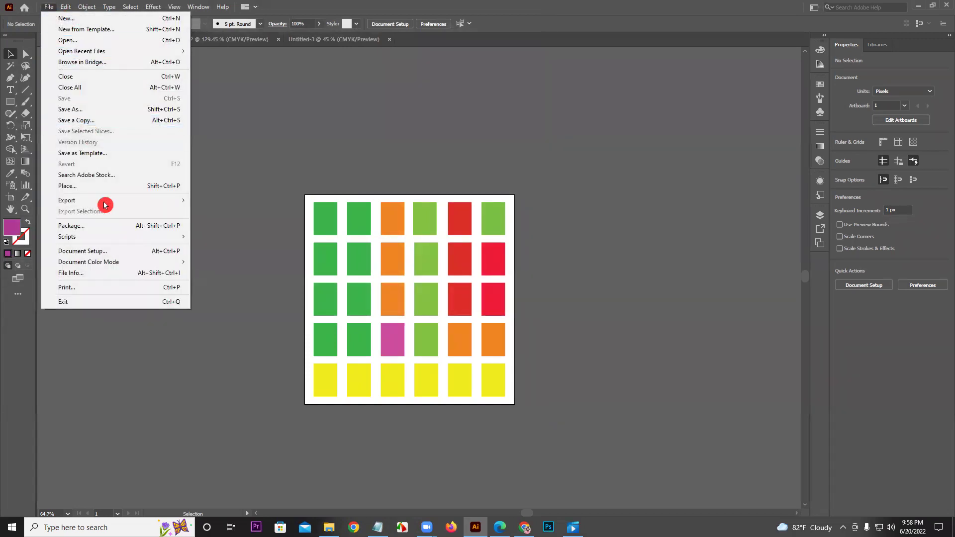
{"action": "mouse_move", "coordinate": [107, 197]}
{"action": "left_click", "coordinate": [227, 212]}
{"action": "left_click", "coordinate": [140, 242]}
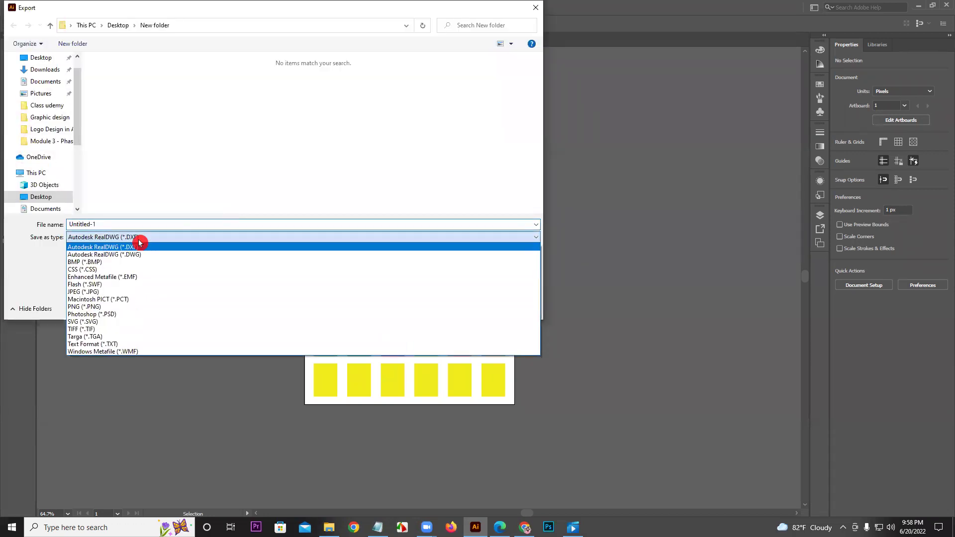
{"action": "left_click", "coordinate": [135, 295]}
{"action": "left_click", "coordinate": [460, 307]}
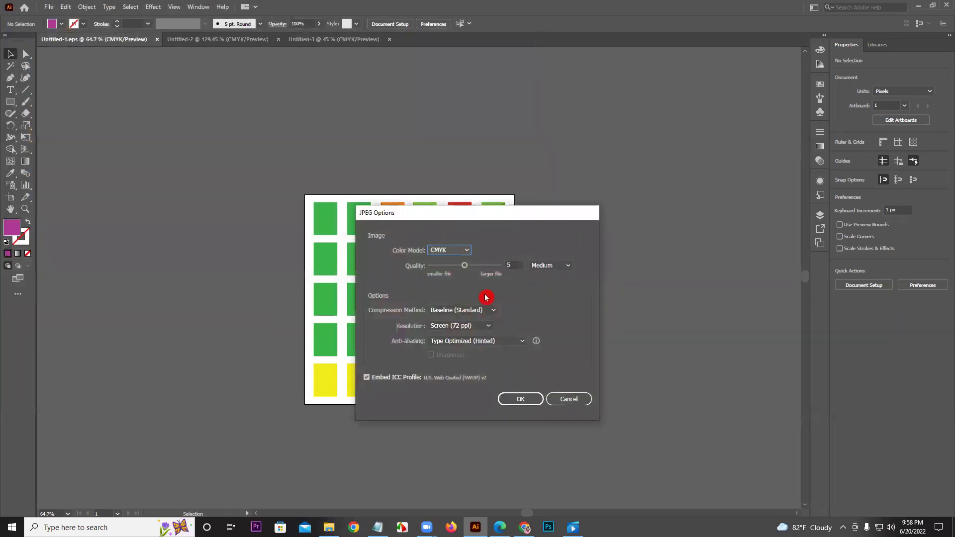
{"action": "left_click_drag", "start_coordinate": [465, 265], "coordinate": [517, 287]}
{"action": "left_click", "coordinate": [470, 325]}
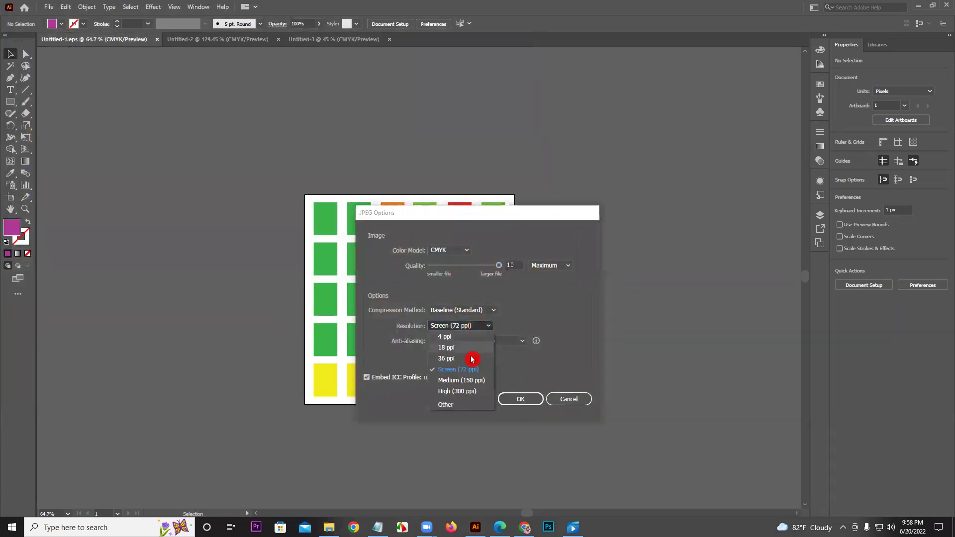
{"action": "left_click", "coordinate": [465, 391]}
{"action": "left_click", "coordinate": [516, 406]}
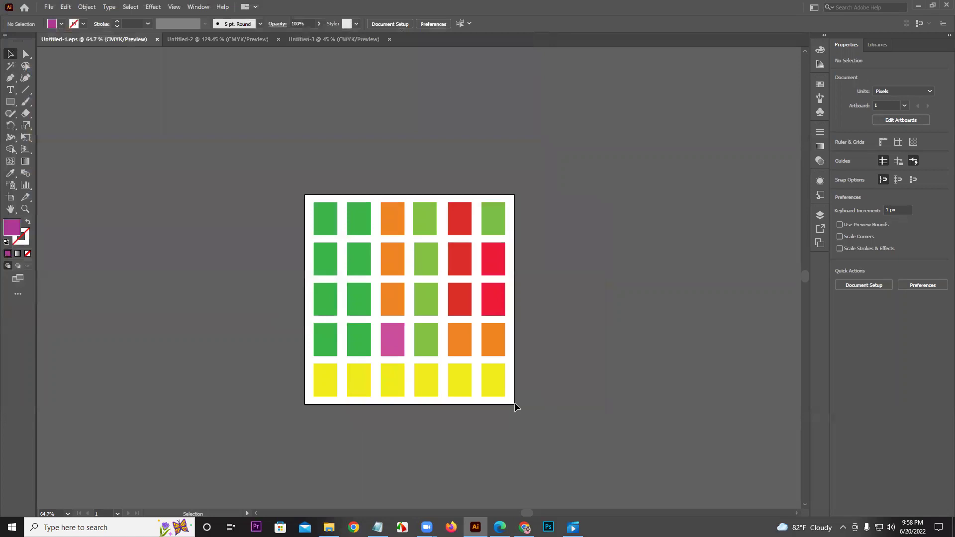
Start a second JPEG export, then cancel it
{"action": "left_click", "coordinate": [53, 7]}
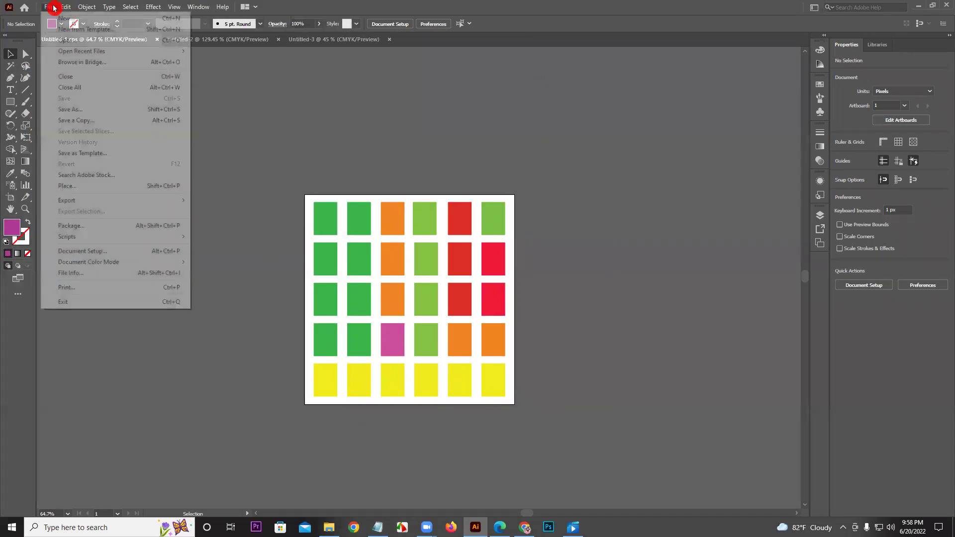
{"action": "mouse_move", "coordinate": [94, 202]}
{"action": "left_click", "coordinate": [219, 211]}
{"action": "left_click", "coordinate": [175, 238]}
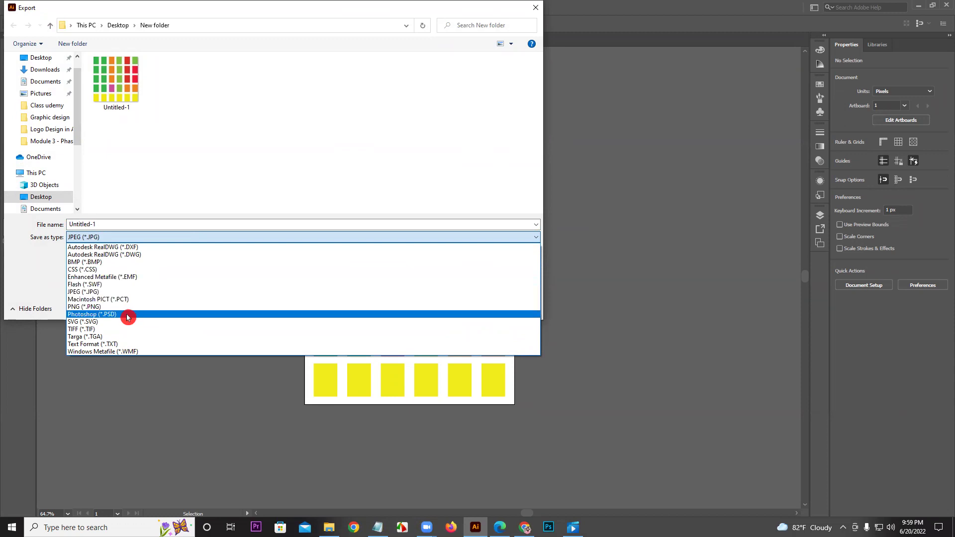
{"action": "left_click", "coordinate": [467, 367]}
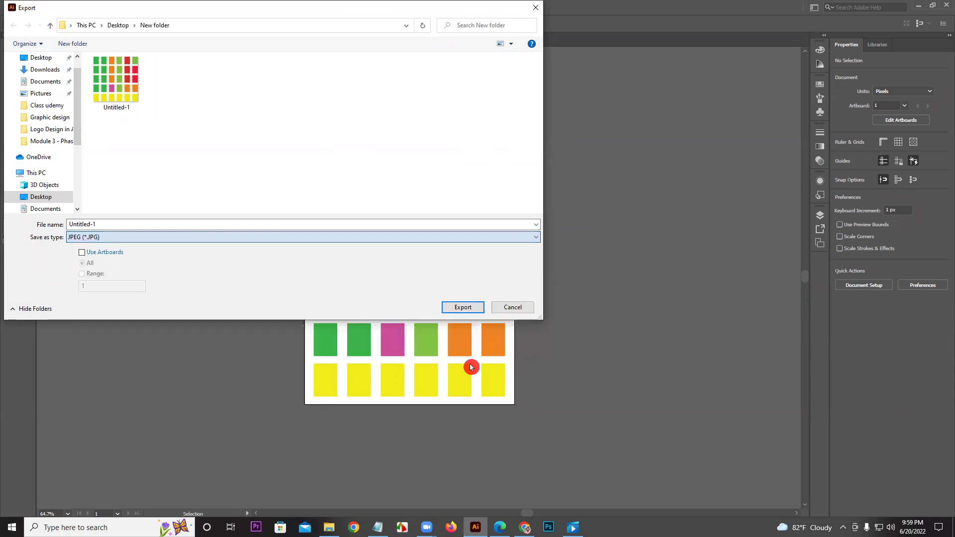
{"action": "left_click", "coordinate": [512, 311]}
{"action": "left_click", "coordinate": [43, 8]}
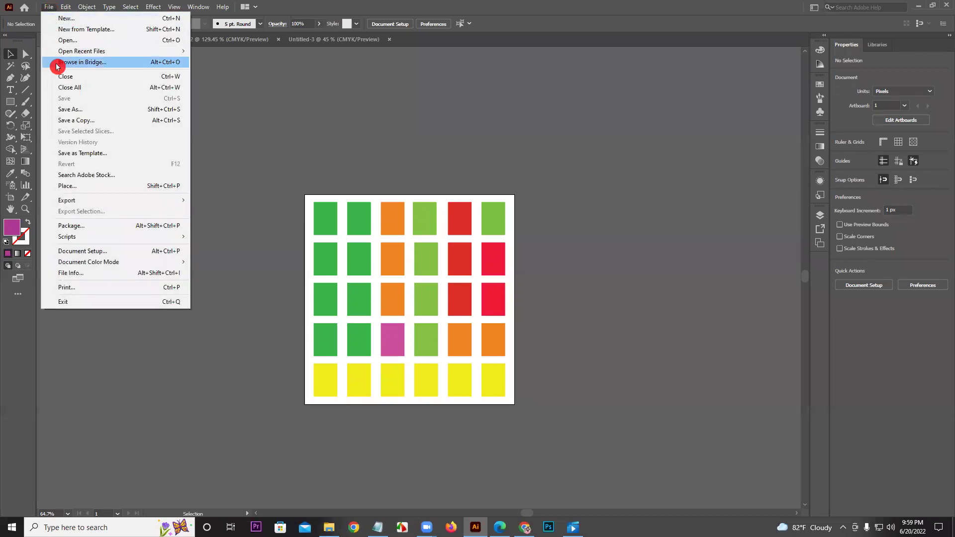
Save a PNG-24 web copy of the grid as Untitled-1 via Save for Web (Legacy)
{"action": "mouse_move", "coordinate": [88, 200]}
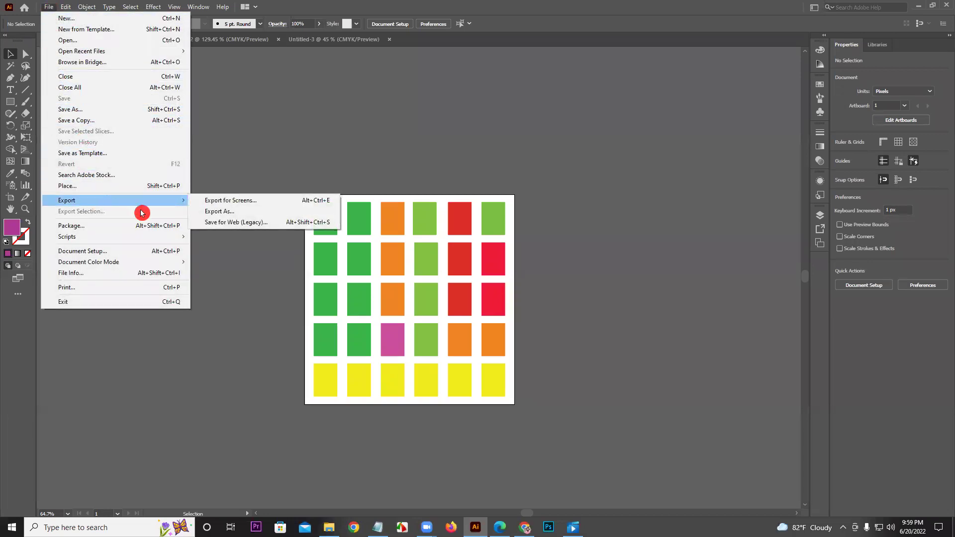
{"action": "left_click", "coordinate": [274, 223]}
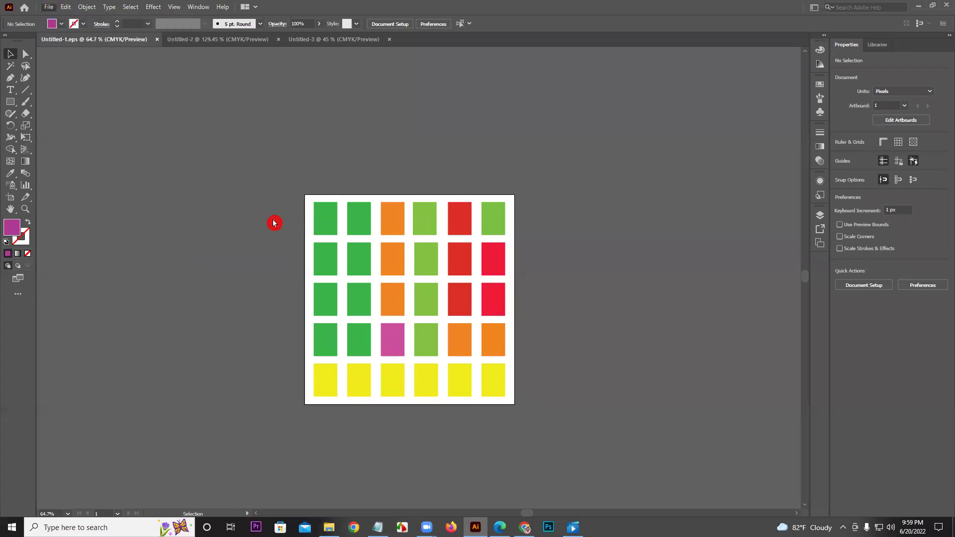
{"action": "left_click", "coordinate": [831, 62]}
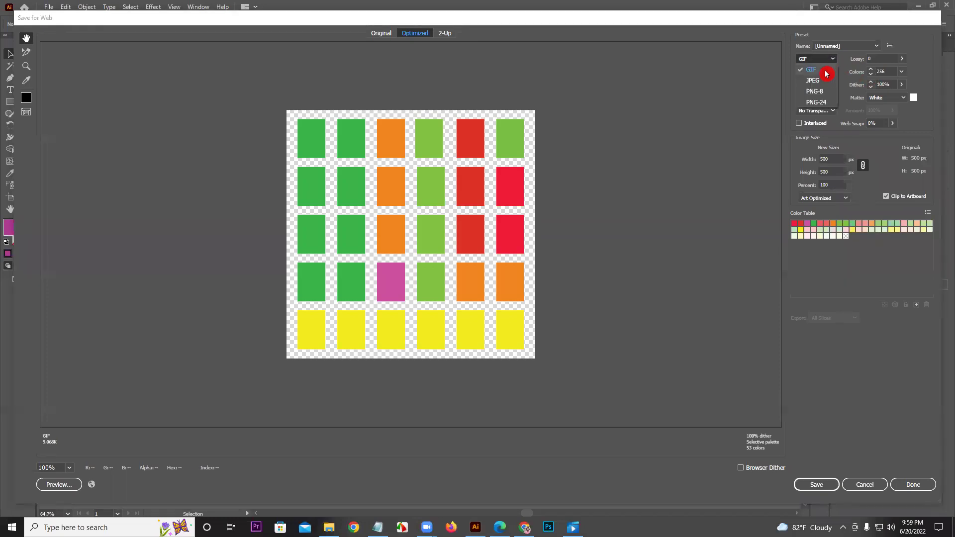
{"action": "left_click", "coordinate": [814, 91]}
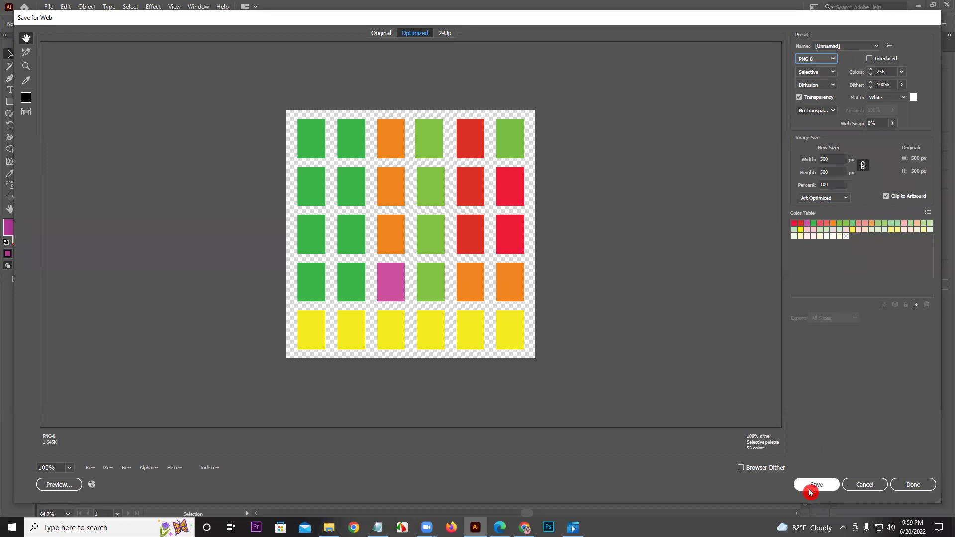
{"action": "left_click", "coordinate": [813, 59]}
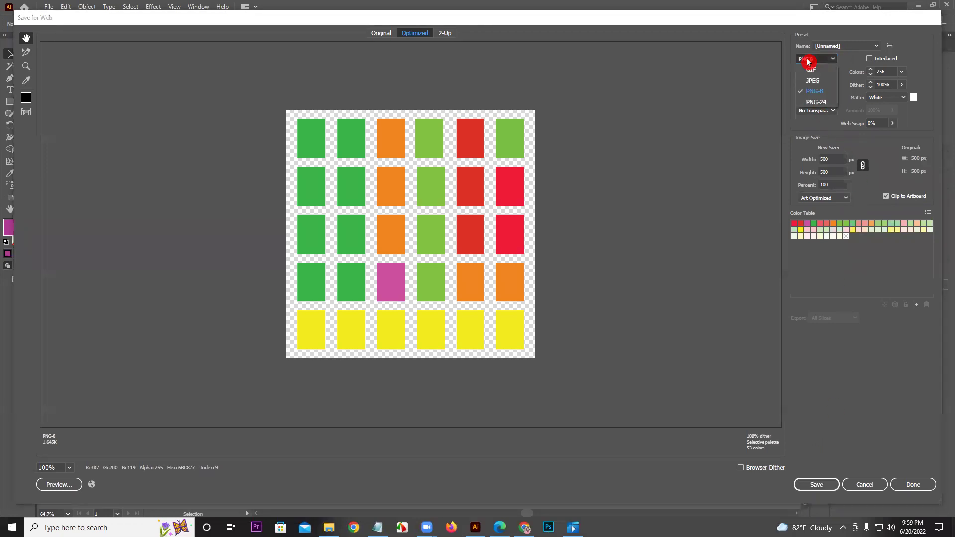
{"action": "left_click", "coordinate": [816, 102]}
{"action": "left_click", "coordinate": [824, 489]}
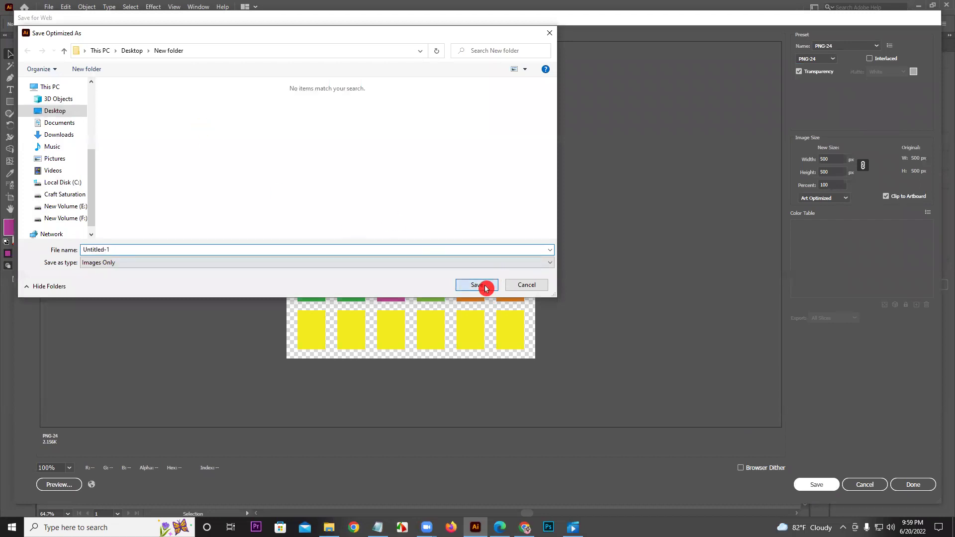
{"action": "left_click", "coordinate": [485, 288]}
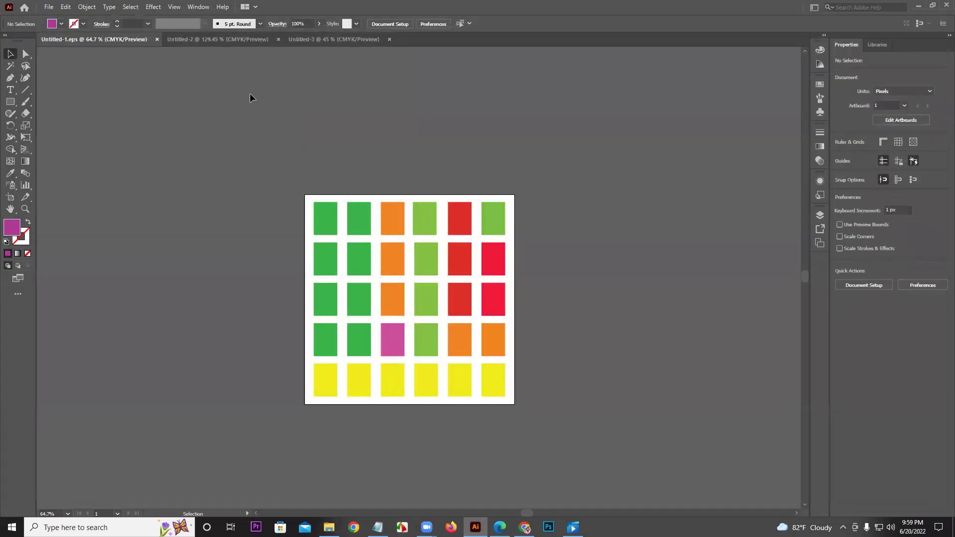
Close Untitled-1.eps, Untitled-2 and Untitled-3 without saving changes
{"action": "left_click", "coordinate": [162, 42]}
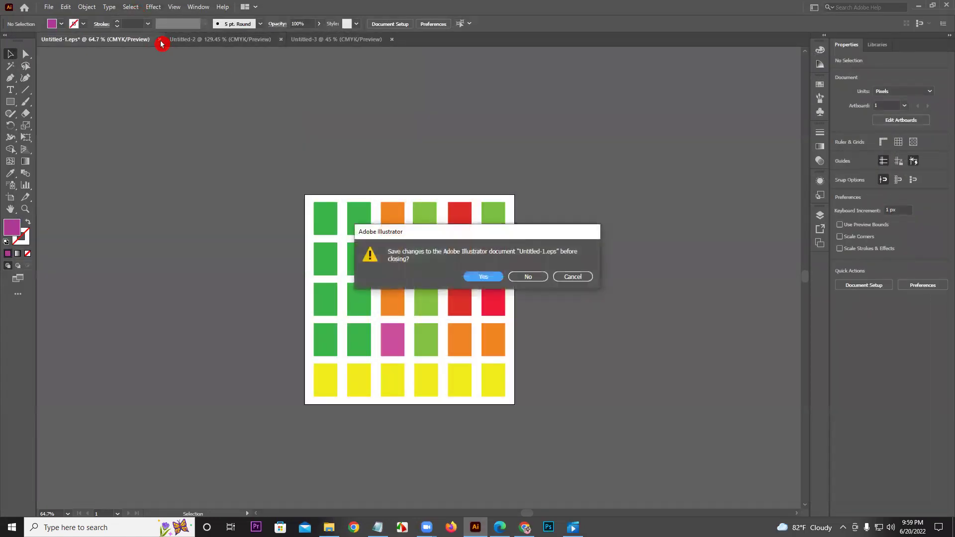
{"action": "left_click", "coordinate": [528, 276]}
{"action": "left_click", "coordinate": [154, 40]}
{"action": "left_click", "coordinate": [350, 191]}
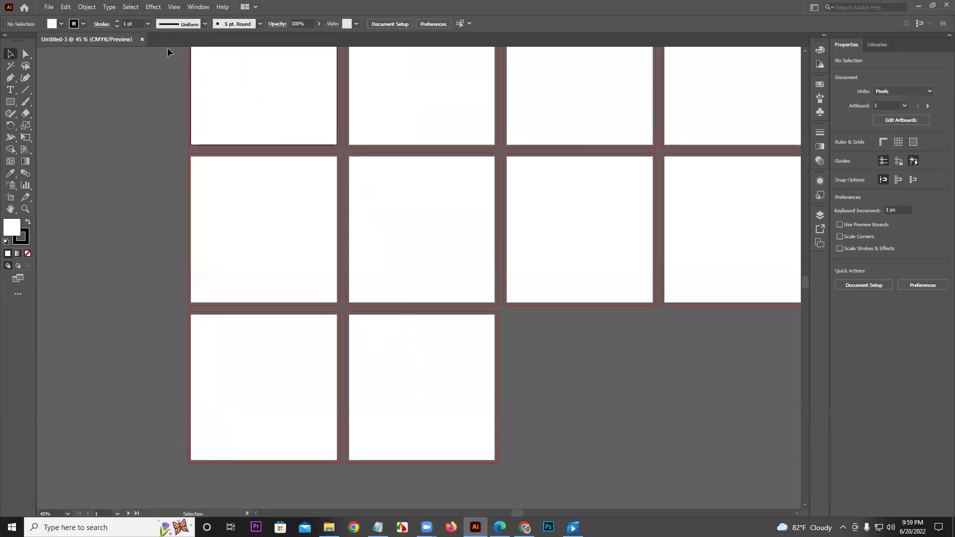
{"action": "left_click", "coordinate": [144, 39]}
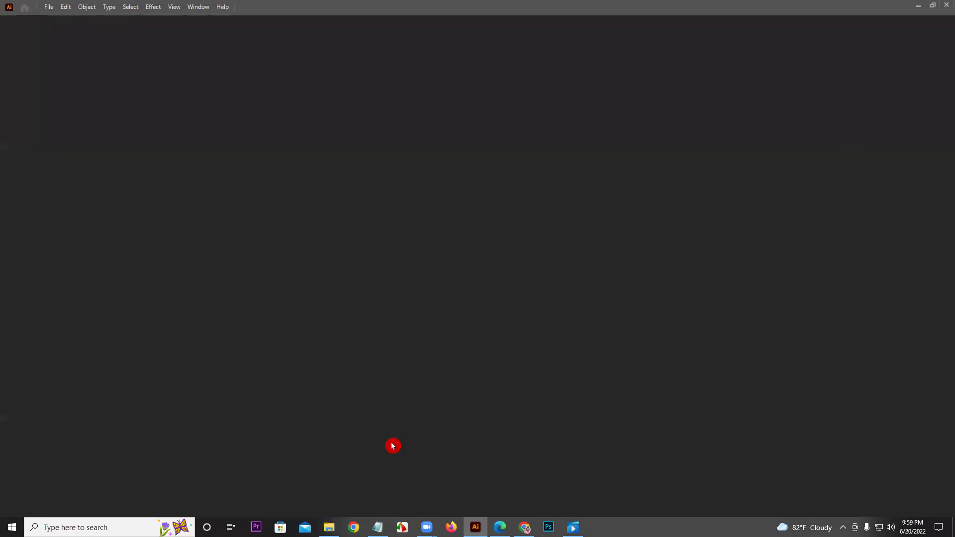
Open the Desktop's New folder and drag the four Untitled-1 files (JPG, PNG, AI, EPS) into Illustrator
{"action": "left_click", "coordinate": [329, 527]}
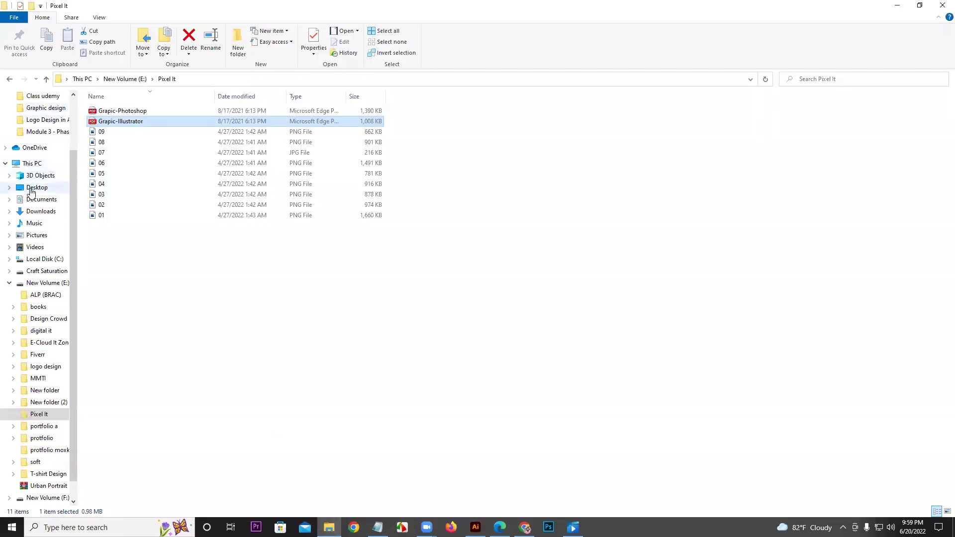
{"action": "left_click", "coordinate": [32, 187]}
{"action": "left_click", "coordinate": [175, 128]}
{"action": "double_click", "coordinate": [175, 129]}
{"action": "left_click_drag", "start_coordinate": [444, 189], "coordinate": [120, 119]}
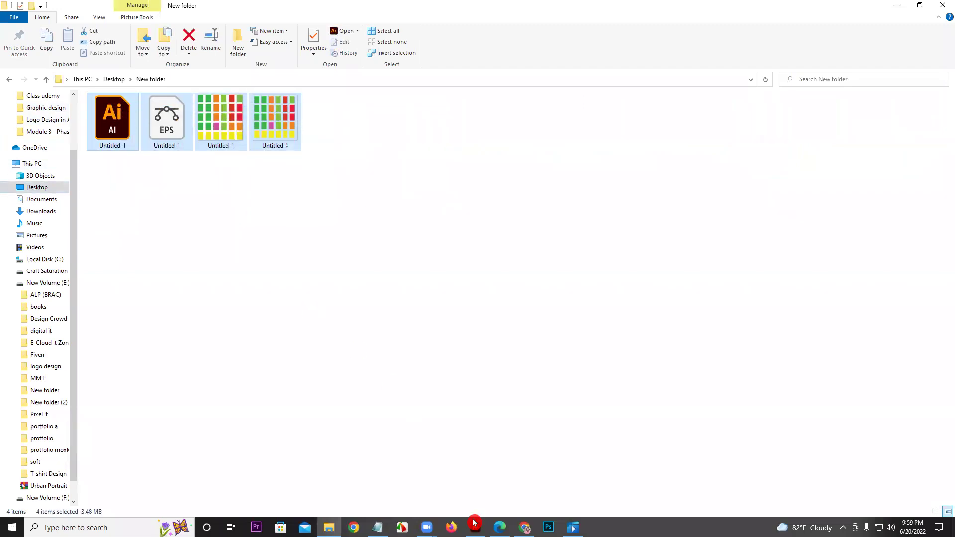
{"action": "left_click_drag", "start_coordinate": [224, 144], "coordinate": [363, 37]}
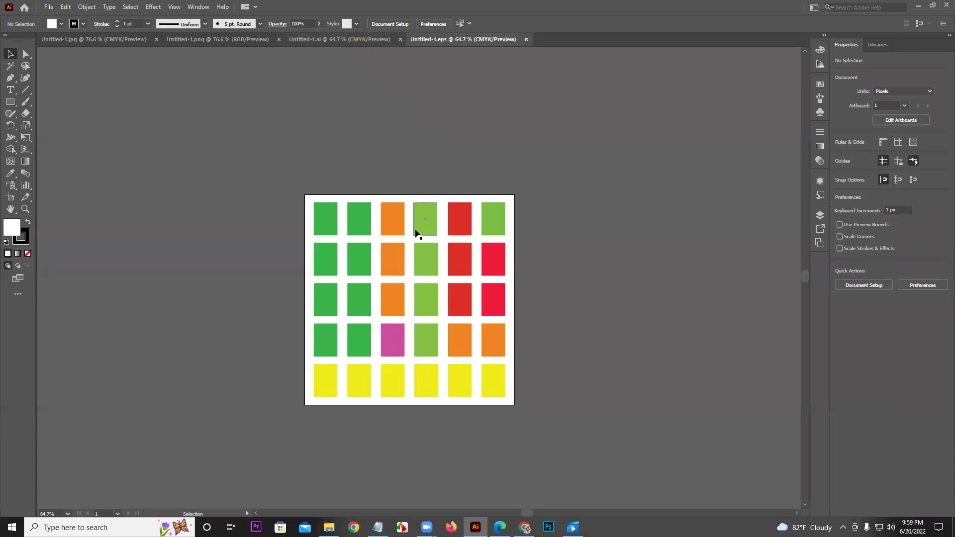
In the EPS file, ungroup the grid and drag the top row, five squares and a green square apart
{"action": "left_click", "coordinate": [416, 233]}
{"action": "left_click_drag", "start_coordinate": [416, 233], "coordinate": [425, 179]}
{"action": "right_click", "coordinate": [422, 184]}
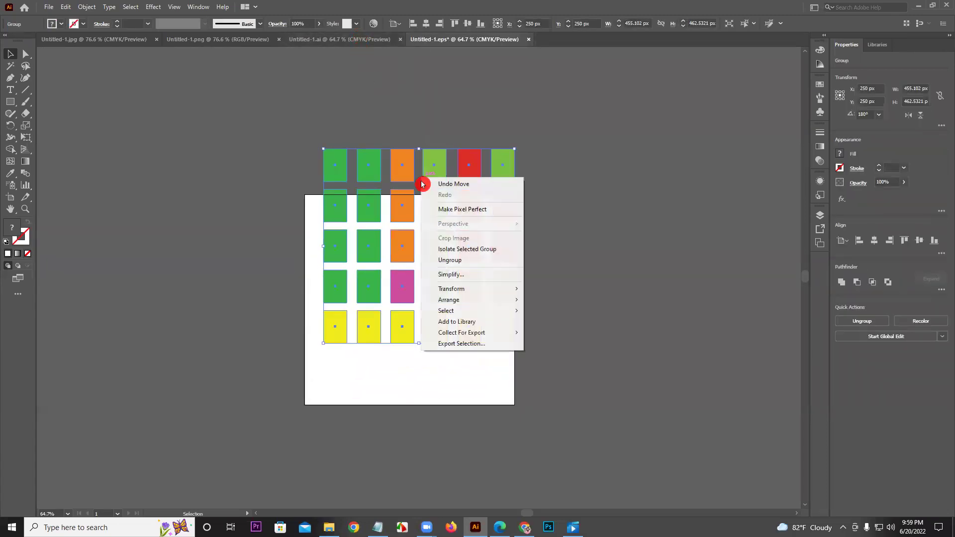
{"action": "left_click", "coordinate": [464, 260]}
{"action": "left_click", "coordinate": [305, 120]}
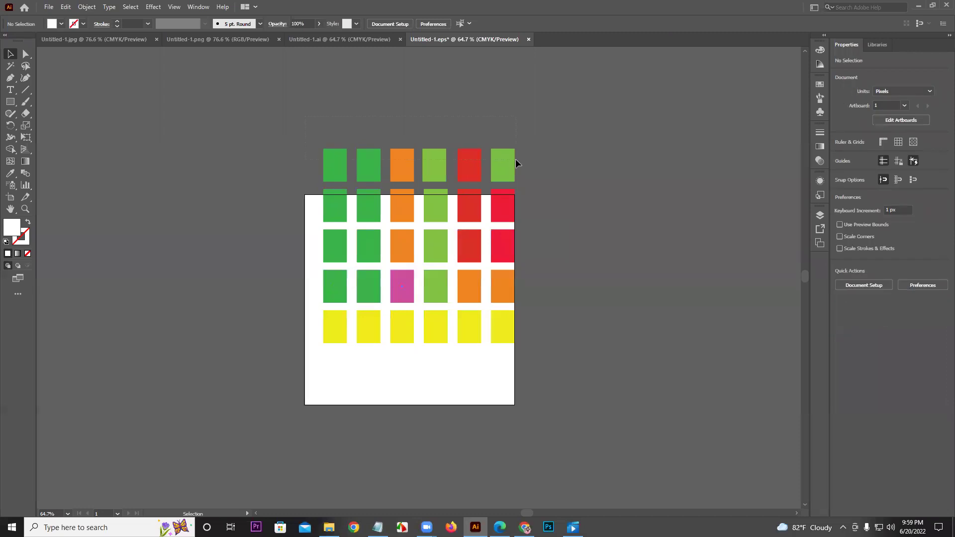
{"action": "left_click_drag", "start_coordinate": [515, 162], "coordinate": [501, 115]}
{"action": "left_click_drag", "start_coordinate": [362, 167], "coordinate": [481, 170]}
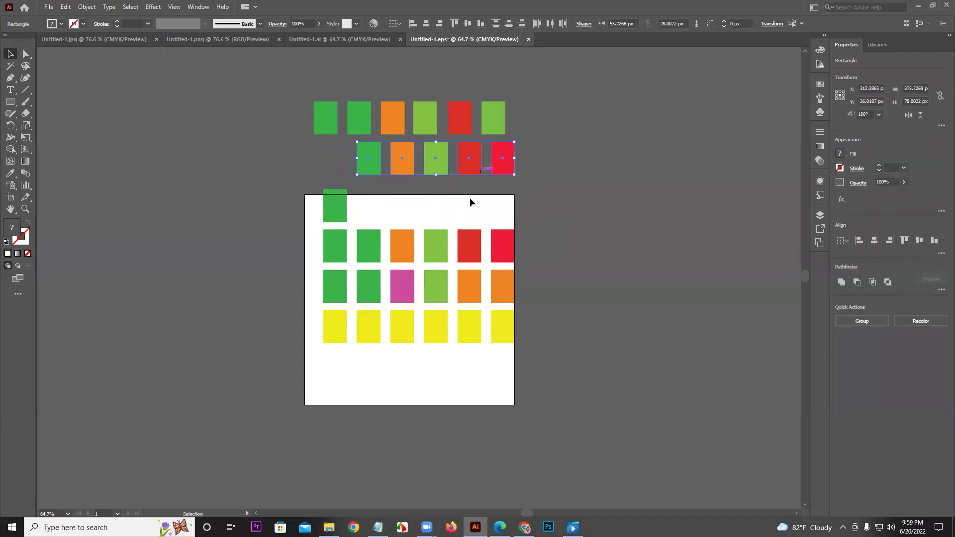
{"action": "left_click", "coordinate": [362, 326]}
{"action": "left_click_drag", "start_coordinate": [369, 304], "coordinate": [276, 352]}
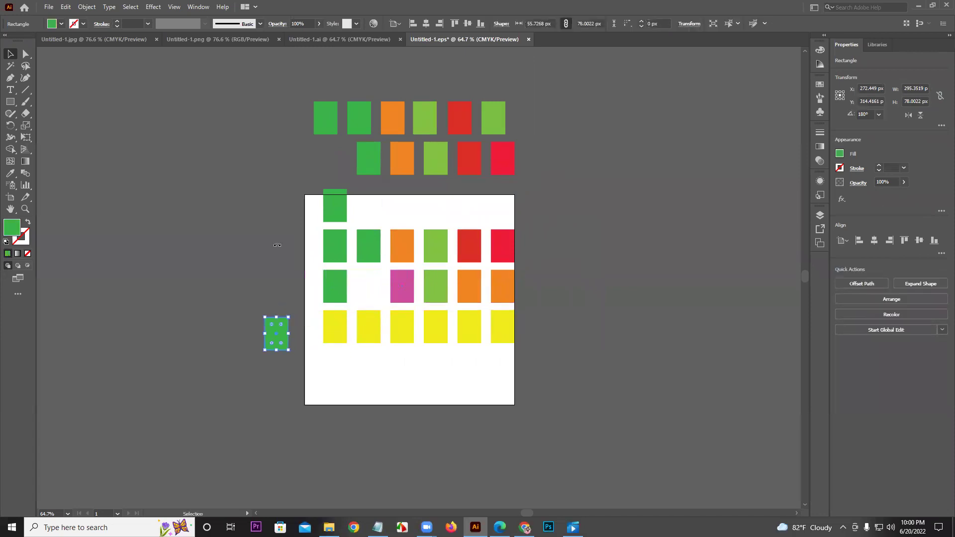
In Untitled-1.ai, ungroup the grid and move the top row and five second-row squares off the artboard
{"action": "left_click", "coordinate": [356, 40]}
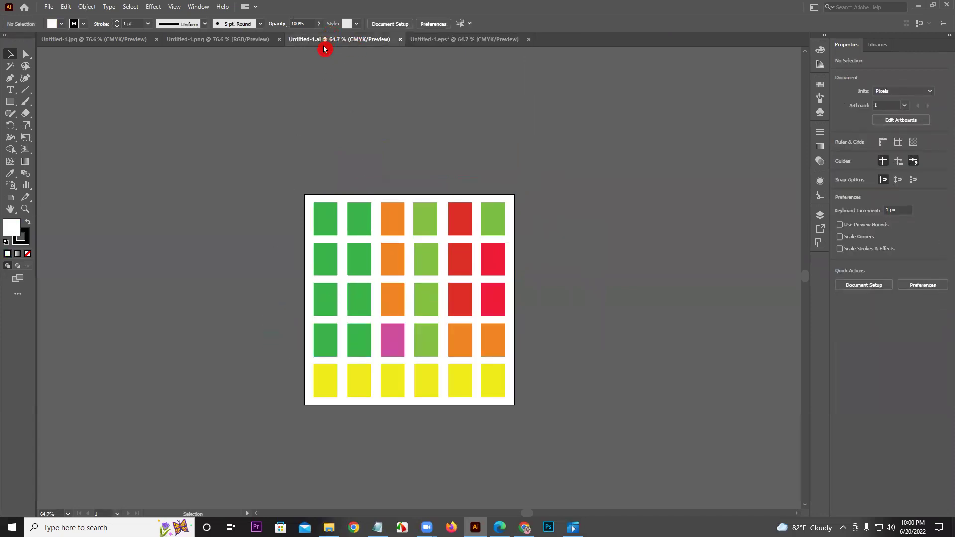
{"action": "left_click", "coordinate": [363, 215]}
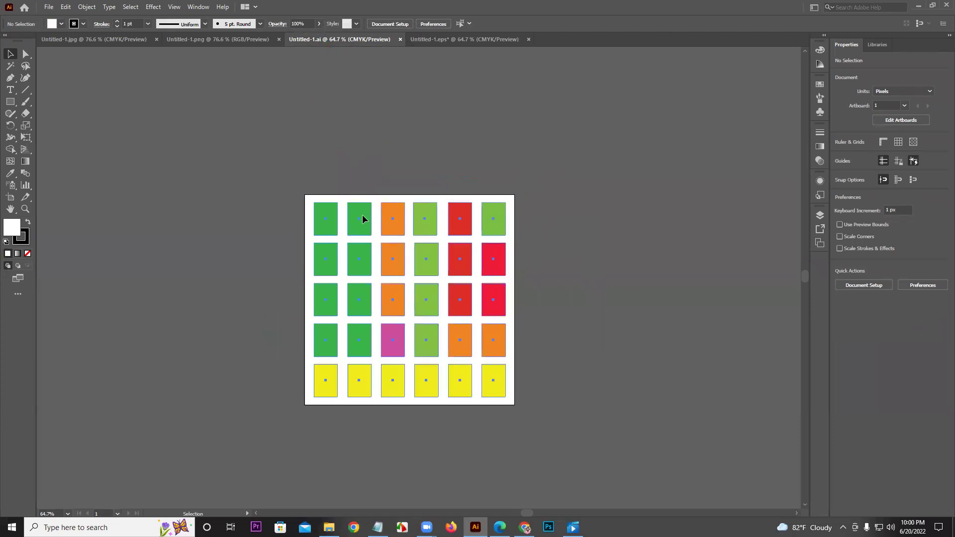
{"action": "right_click", "coordinate": [362, 215]}
{"action": "left_click", "coordinate": [407, 298]}
{"action": "left_click_drag", "start_coordinate": [273, 172], "coordinate": [325, 136]}
{"action": "left_click", "coordinate": [500, 218]}
{"action": "left_click_drag", "start_coordinate": [293, 215], "coordinate": [540, 298]}
{"action": "left_click_drag", "start_coordinate": [480, 265], "coordinate": [313, 236]}
{"action": "left_click_drag", "start_coordinate": [327, 262], "coordinate": [159, 172]}
{"action": "left_click_drag", "start_coordinate": [186, 168], "coordinate": [171, 171]}
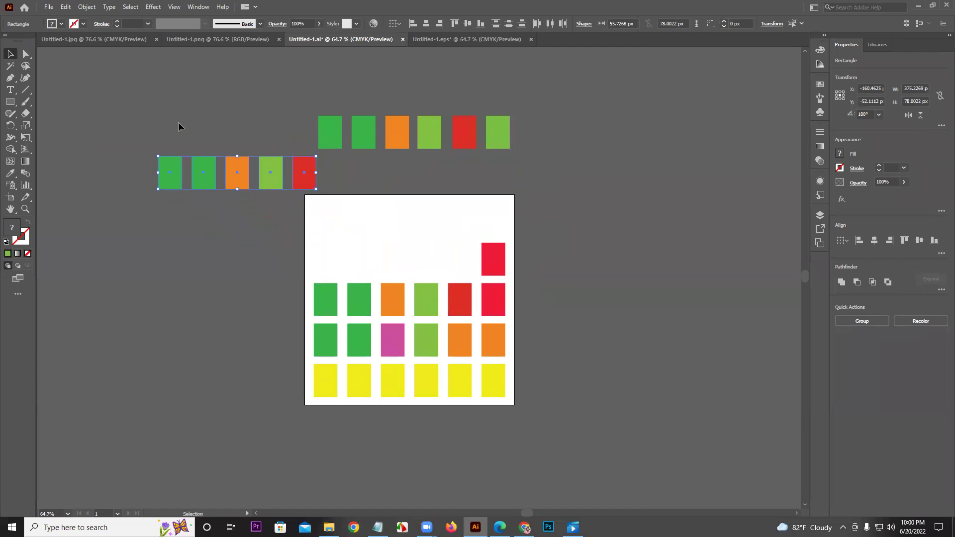
{"action": "left_click", "coordinate": [198, 40]}
Drag the PNG image left off its artboard, then place the JPG image just left of its artboard
{"action": "left_click_drag", "start_coordinate": [353, 222], "coordinate": [86, 174]}
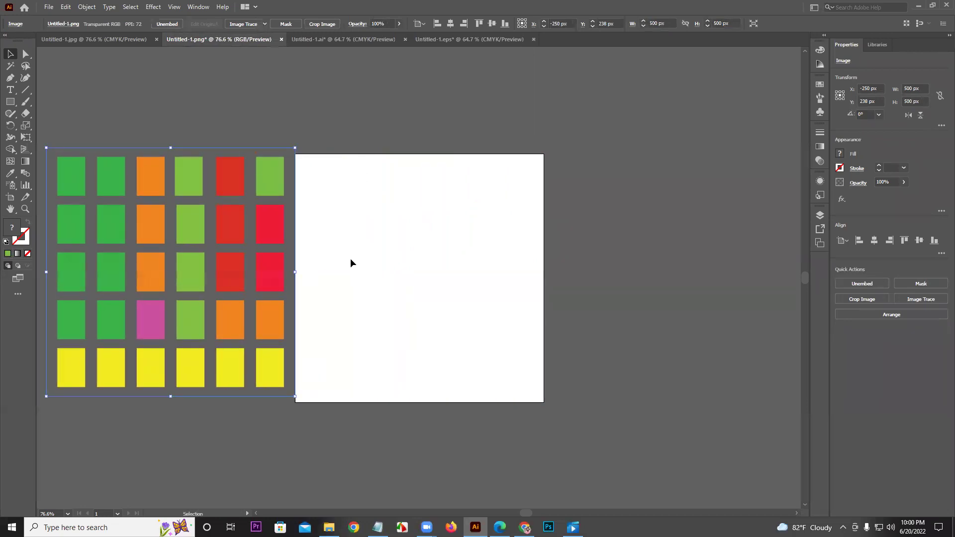
{"action": "left_click_drag", "start_coordinate": [253, 209], "coordinate": [169, 178]}
{"action": "left_click", "coordinate": [124, 45]}
{"action": "left_click_drag", "start_coordinate": [255, 167], "coordinate": [286, 188]}
{"action": "left_click", "coordinate": [254, 124]}
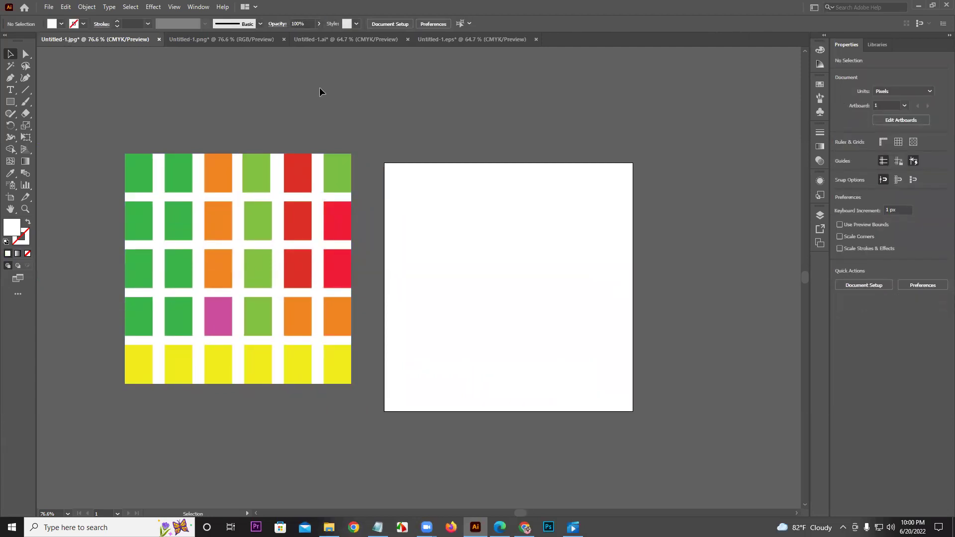
{"action": "left_click_drag", "start_coordinate": [258, 250], "coordinate": [312, 269]}
{"action": "left_click_drag", "start_coordinate": [356, 296], "coordinate": [327, 294]}
{"action": "left_click", "coordinate": [277, 149]}
{"action": "left_click", "coordinate": [324, 196]}
{"action": "left_click_drag", "start_coordinate": [343, 212], "coordinate": [353, 216]}
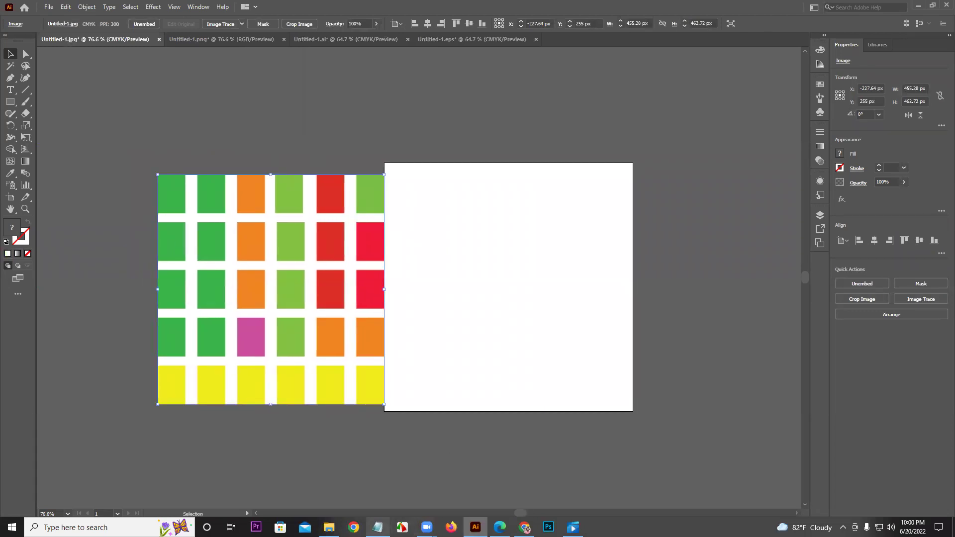